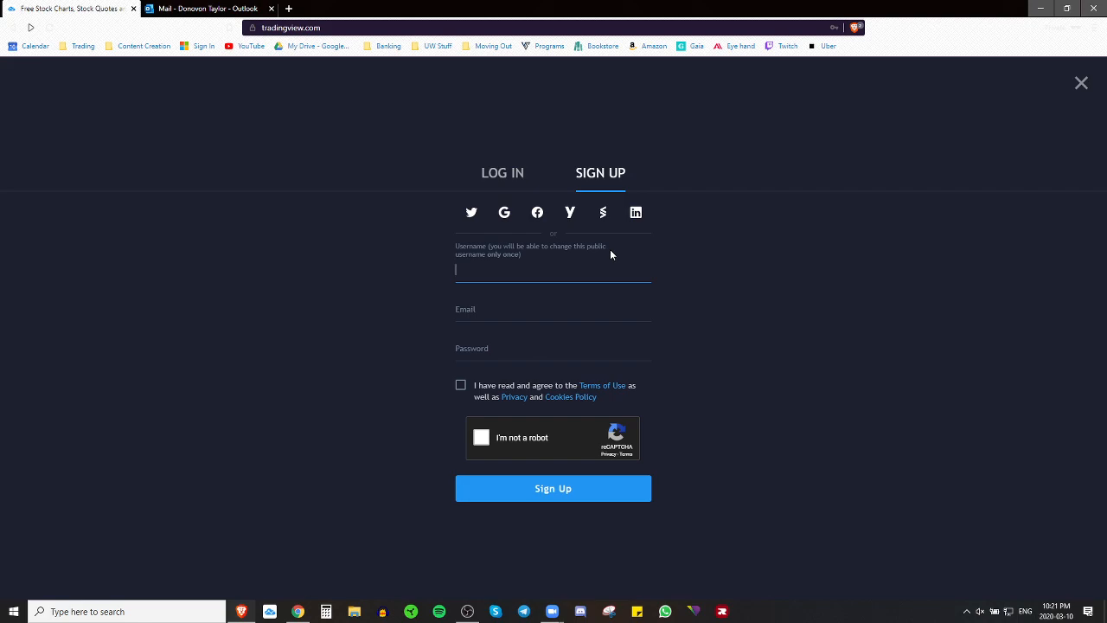
Step: Enter a username, pick the suggested e-mail address and type a password in the sign-up form
type("testing123")
key("Tab")
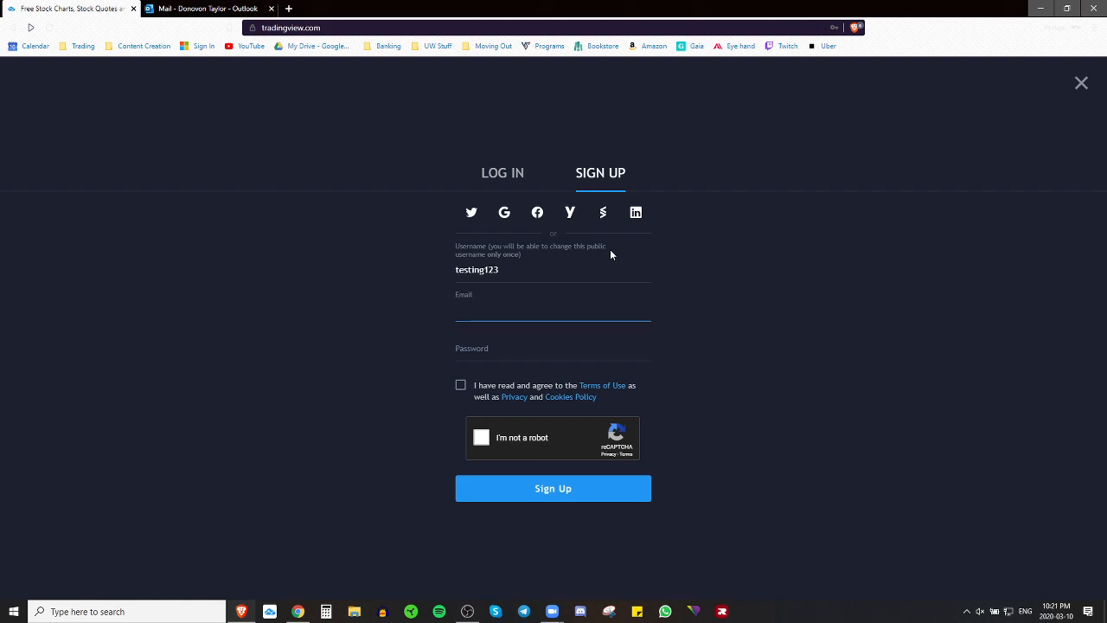
type("trad")
key("Down")
key("Return")
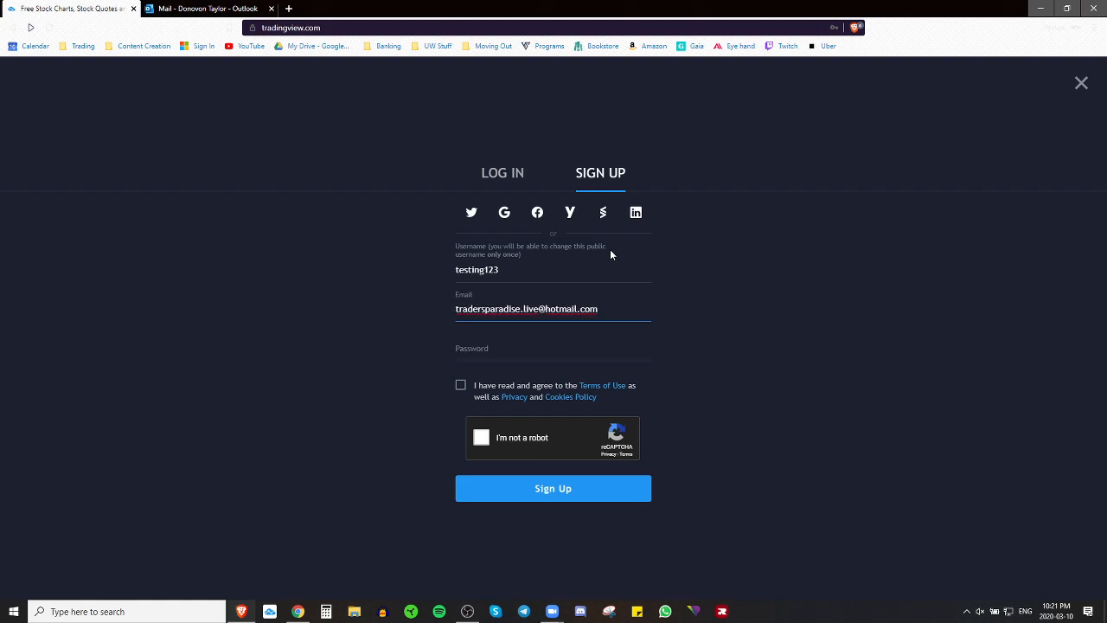
left_click(606, 338)
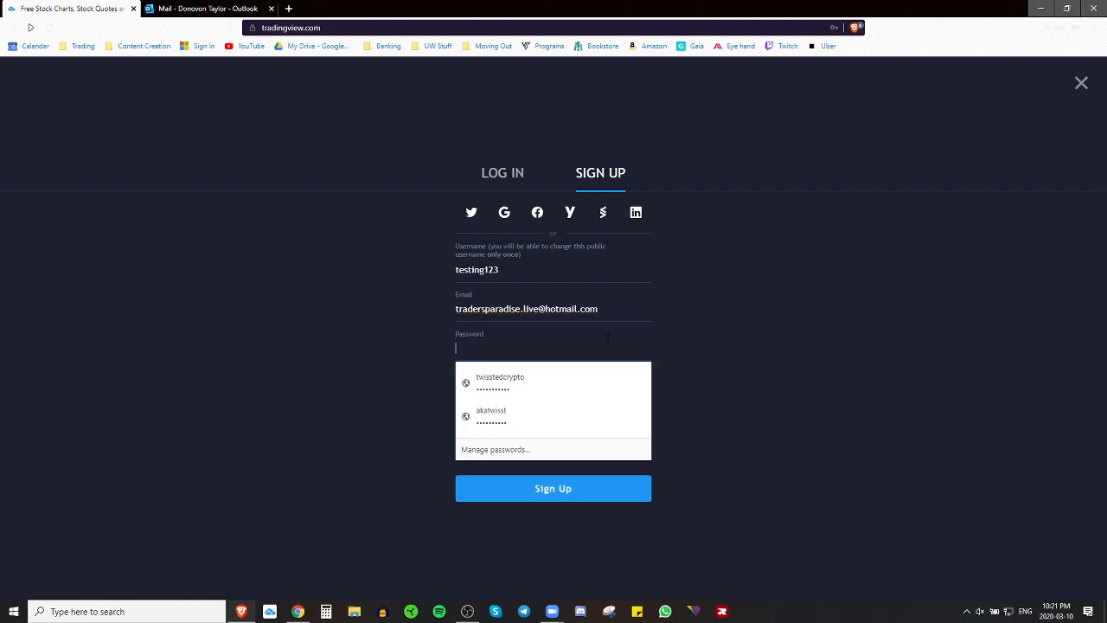
type("••••••••••")
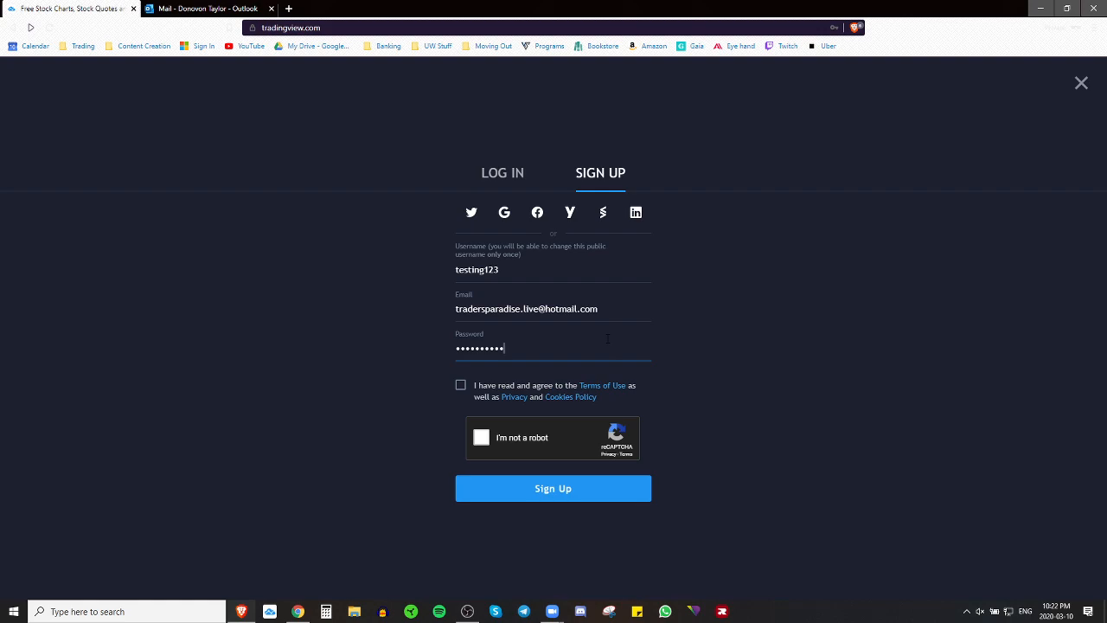
Step: Accept the terms, solve the traffic-light reCAPTCHA and submit the sign-up form
left_click(463, 386)
left_click(481, 439)
left_click(672, 365)
left_click(622, 358)
left_click(565, 354)
left_click(662, 566)
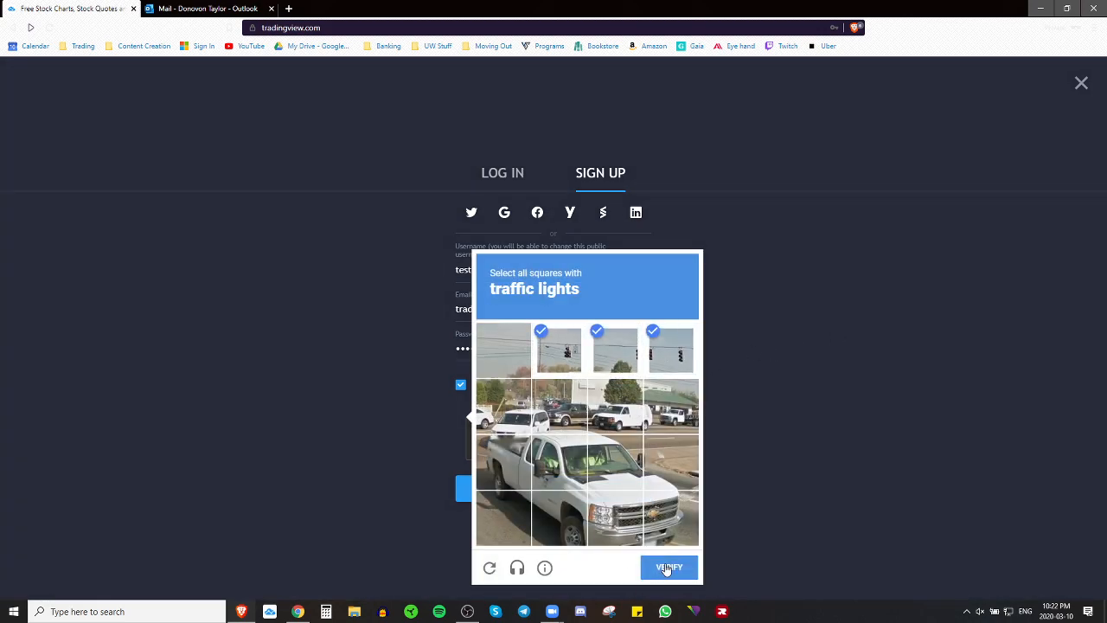
left_click(560, 487)
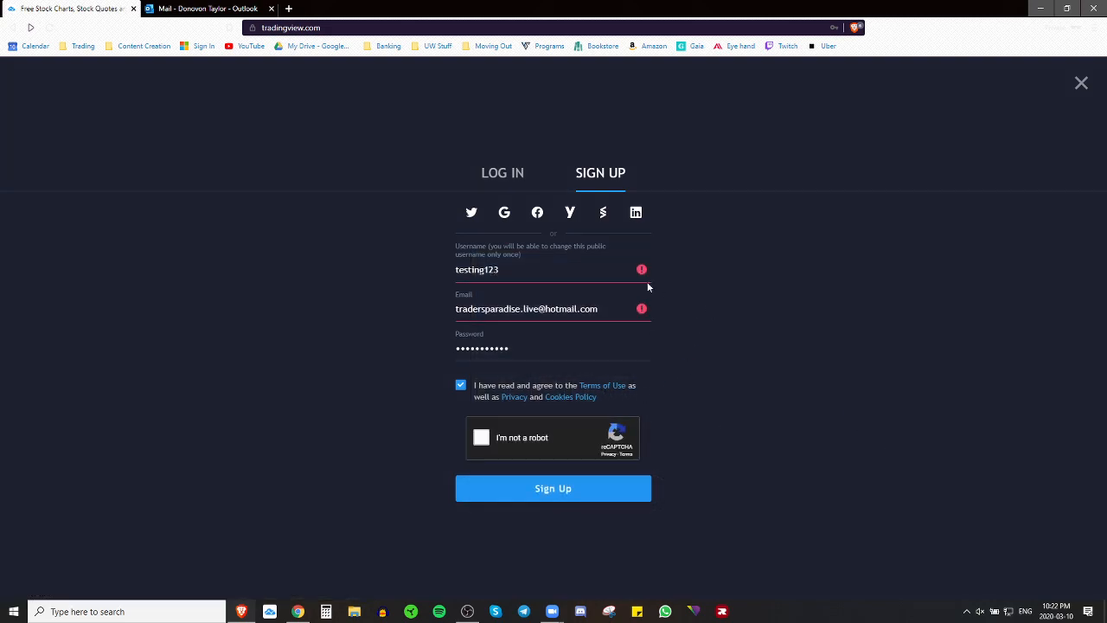
Step: Clear the rejected e-mail and replace the taken username with a new one
left_click(583, 274)
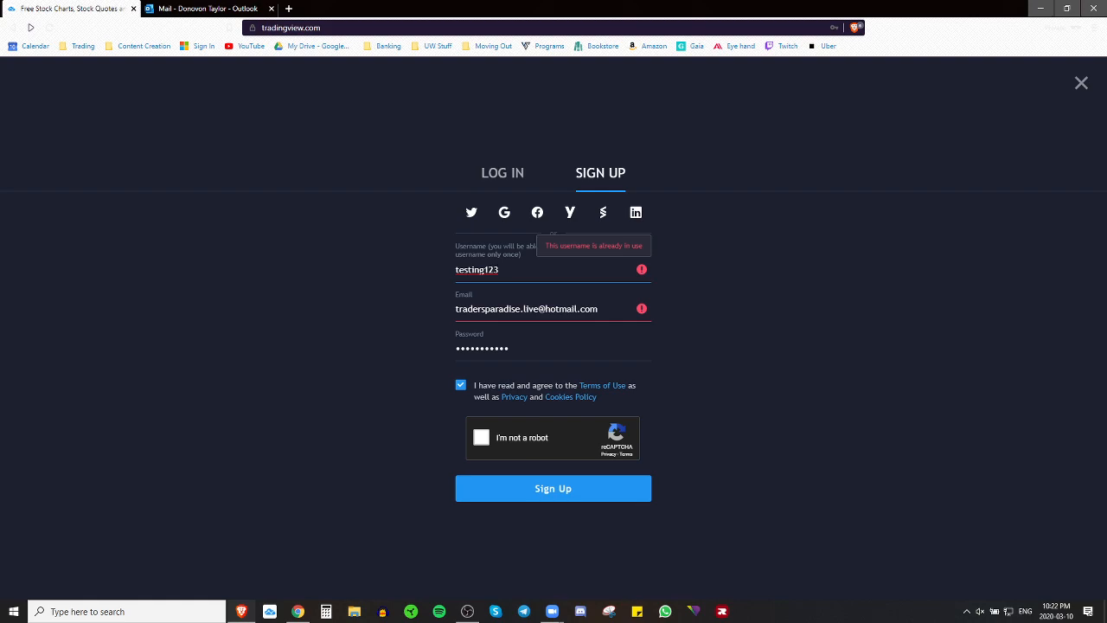
key("Tab")
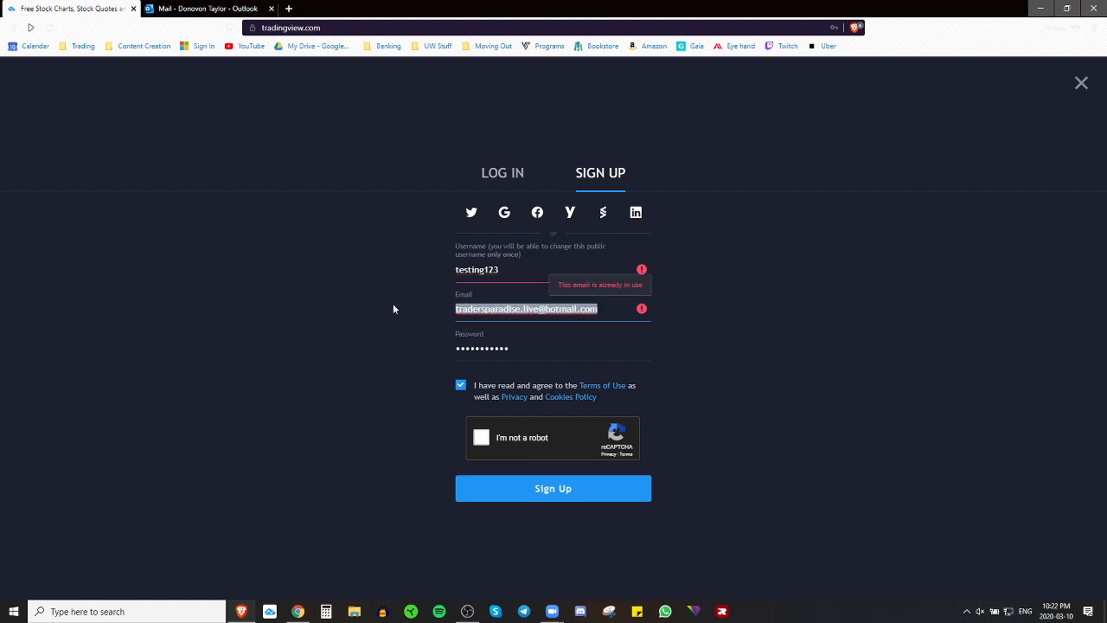
key("BackSpace")
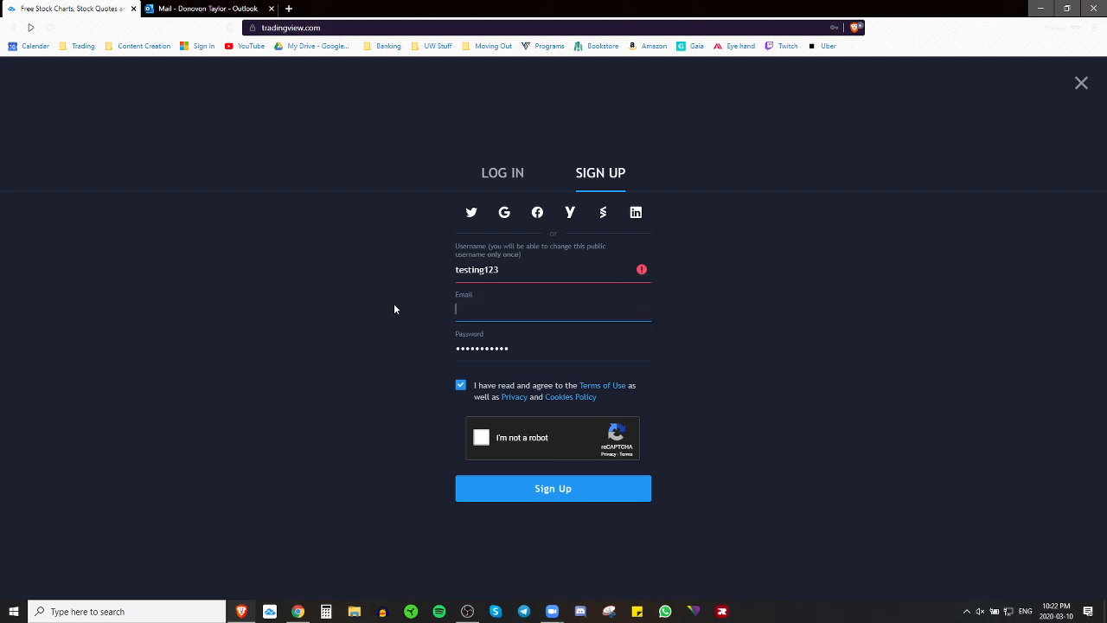
mouse_move(553, 273)
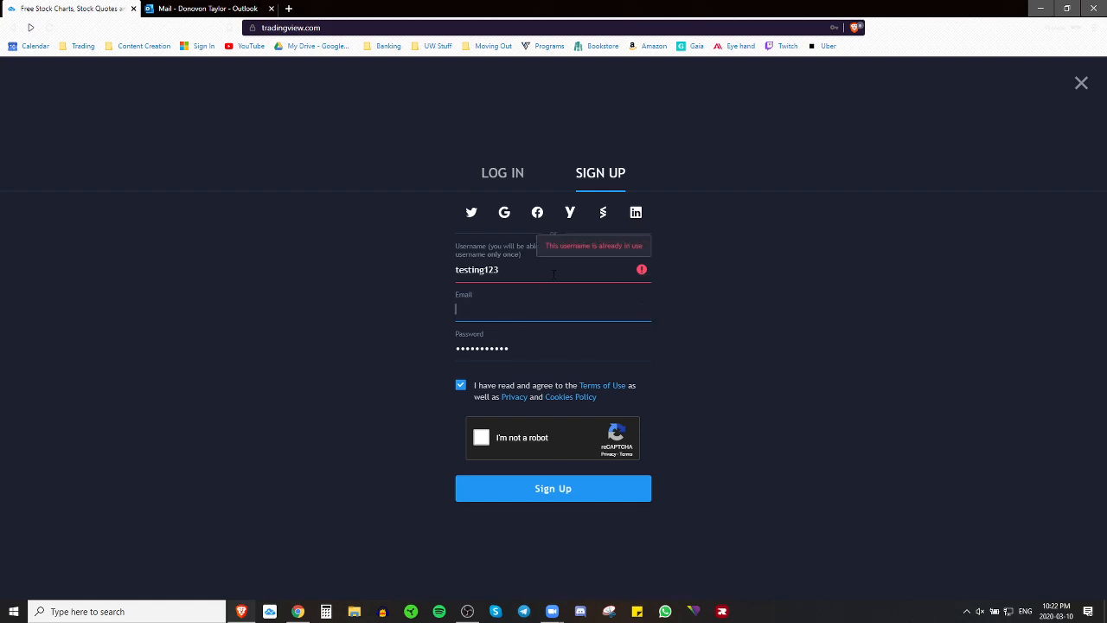
left_click_drag(554, 273, 318, 264)
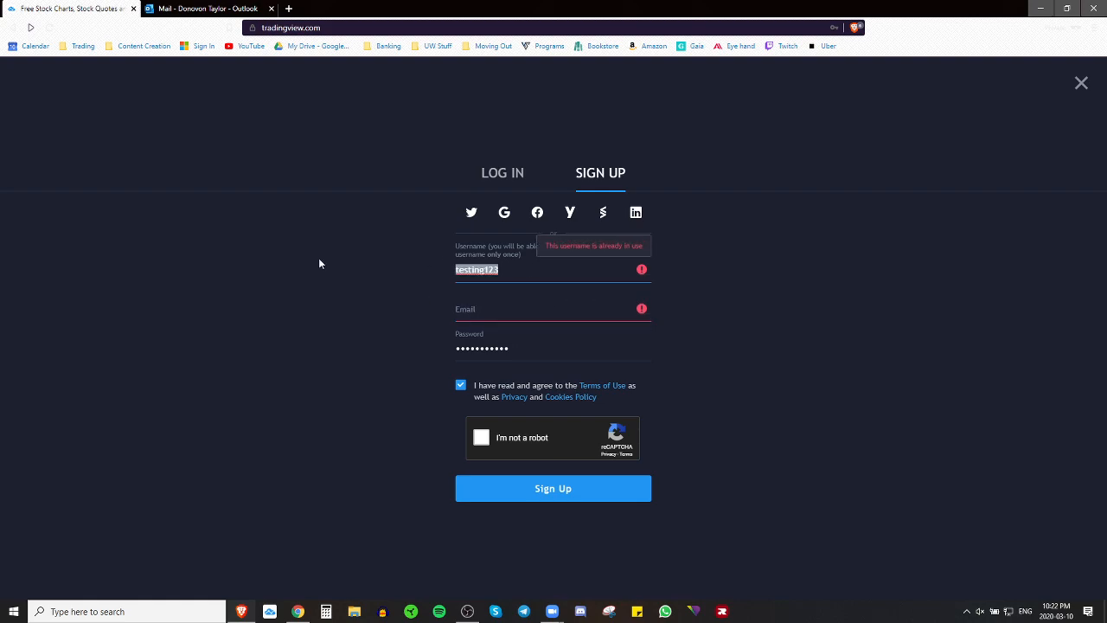
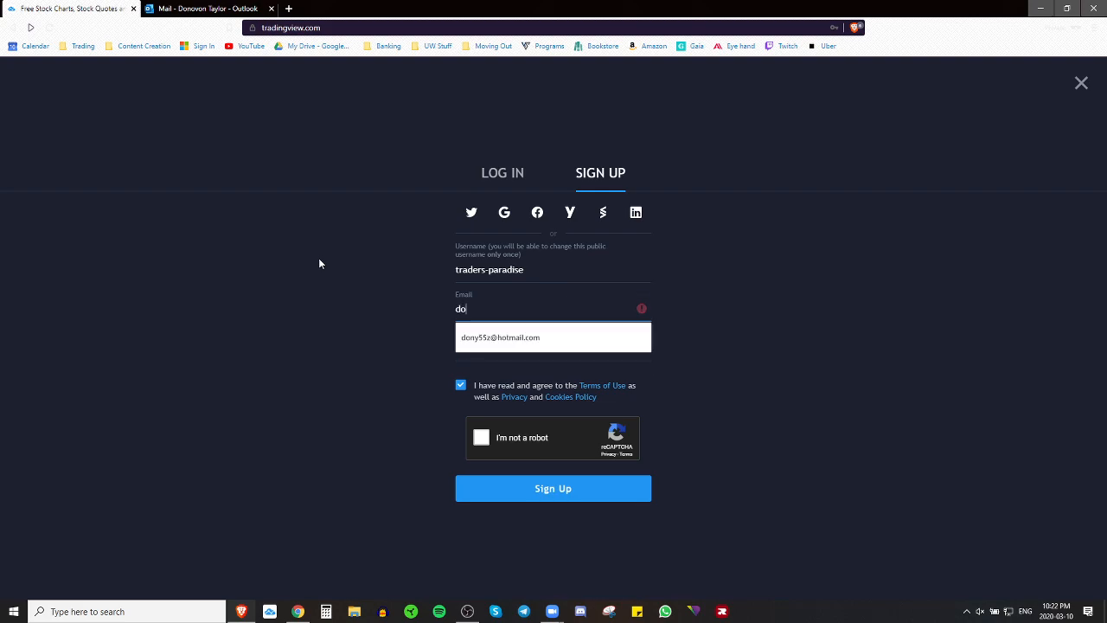
Step: Enter a corrected e-mail address, redo the robot check and resubmit sign-up
key("BackSpace")
key("BackSpace")
key("BackSpace")
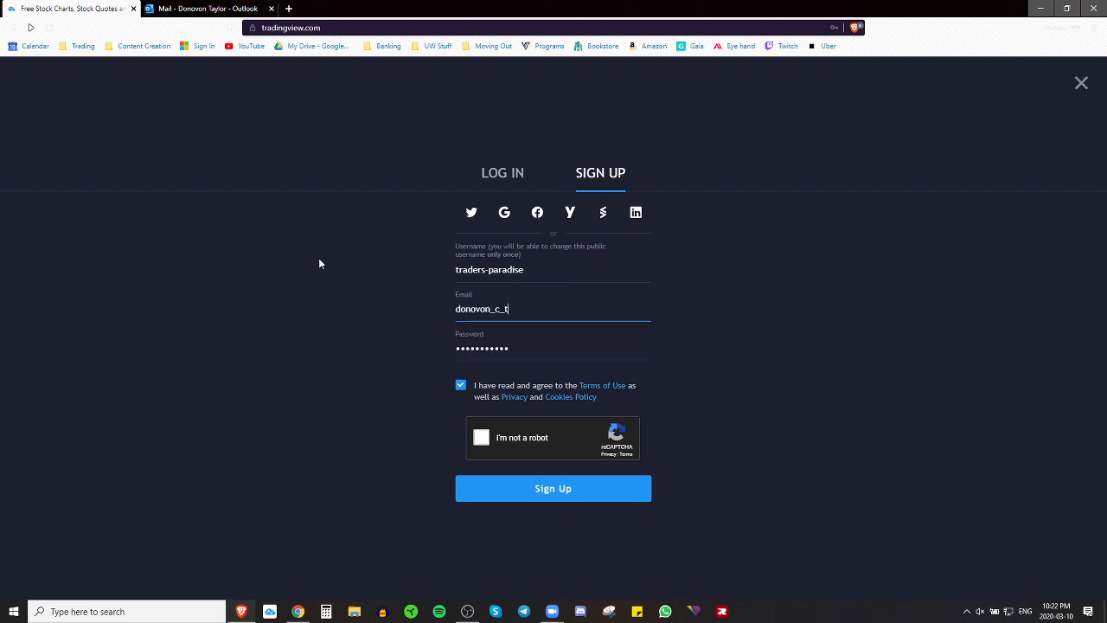
type("mail.com")
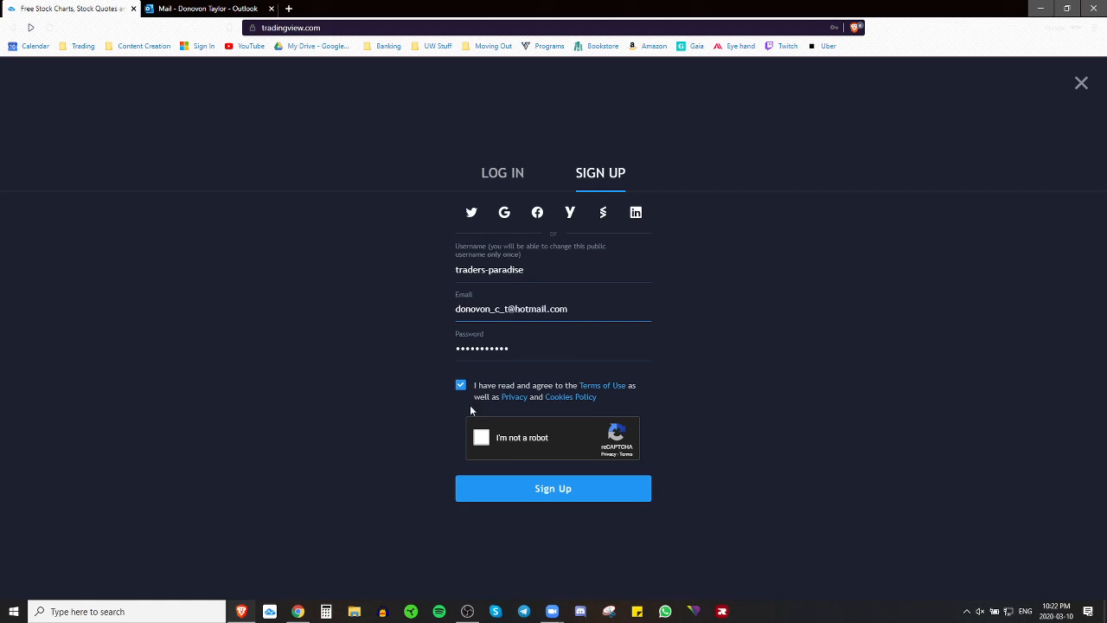
left_click(483, 439)
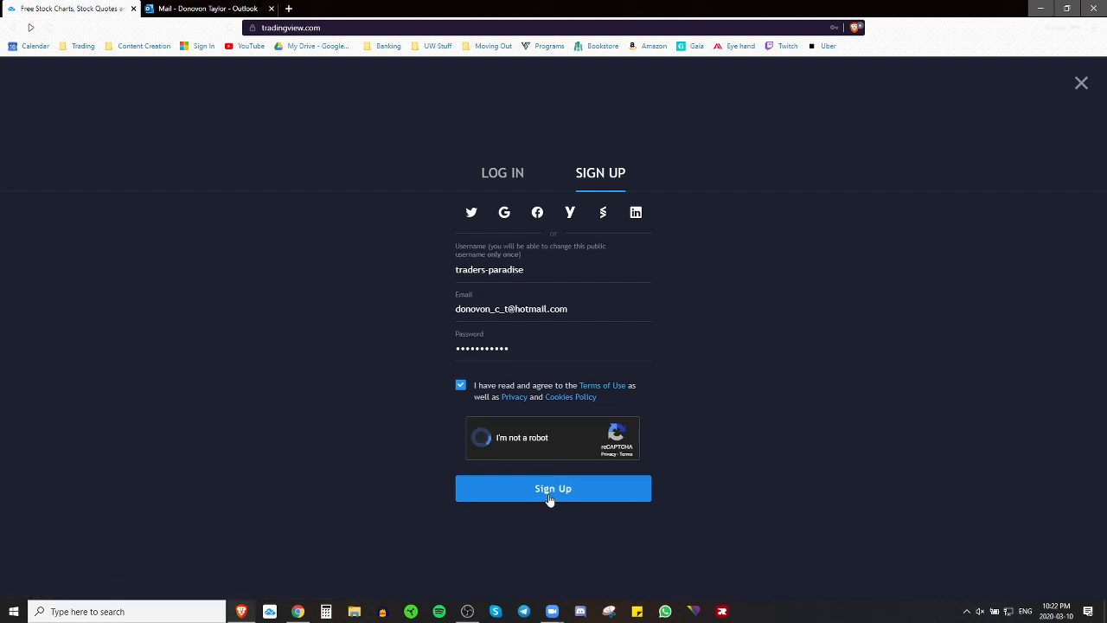
left_click(557, 497)
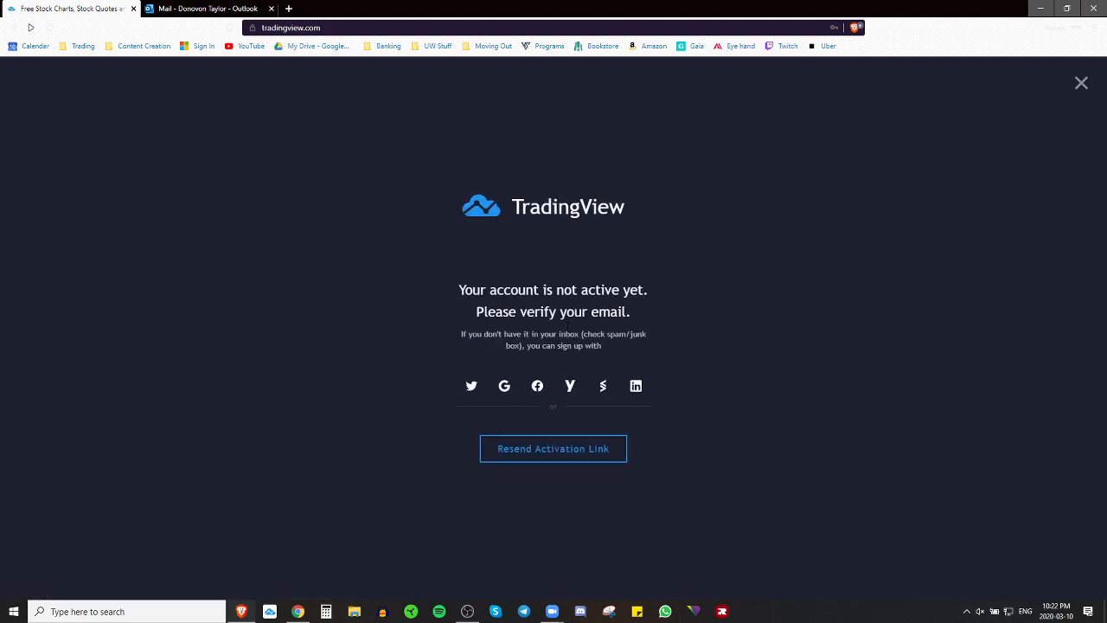
Step: Dismiss the account-not-active notice, close the mail tab and reload tradingview.com
left_click_drag(460, 289, 725, 314)
left_click(725, 315)
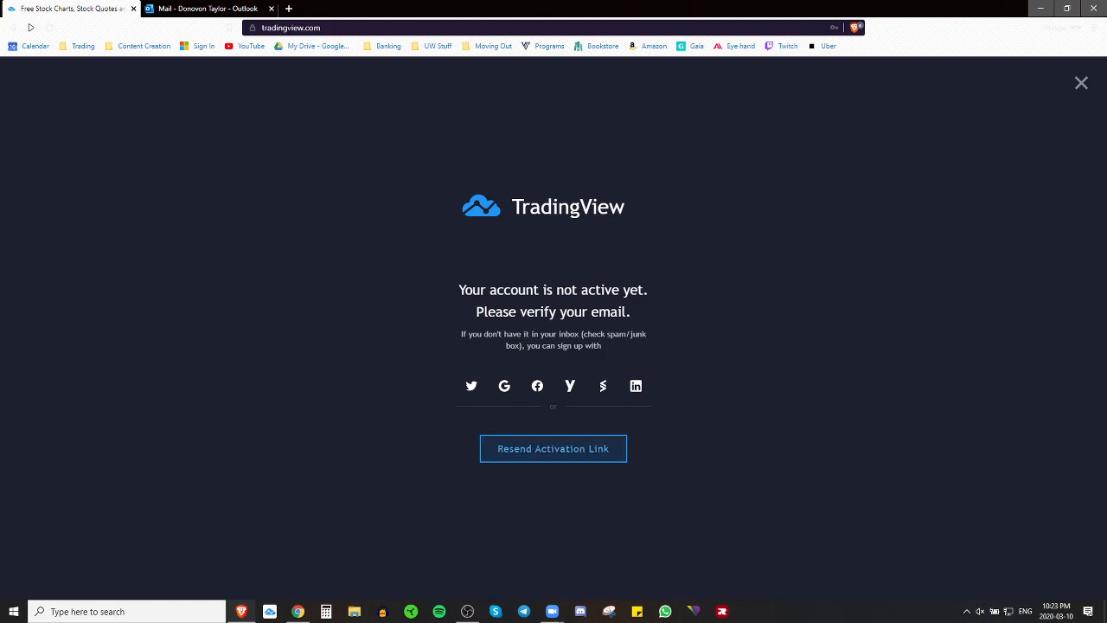
left_click(272, 9)
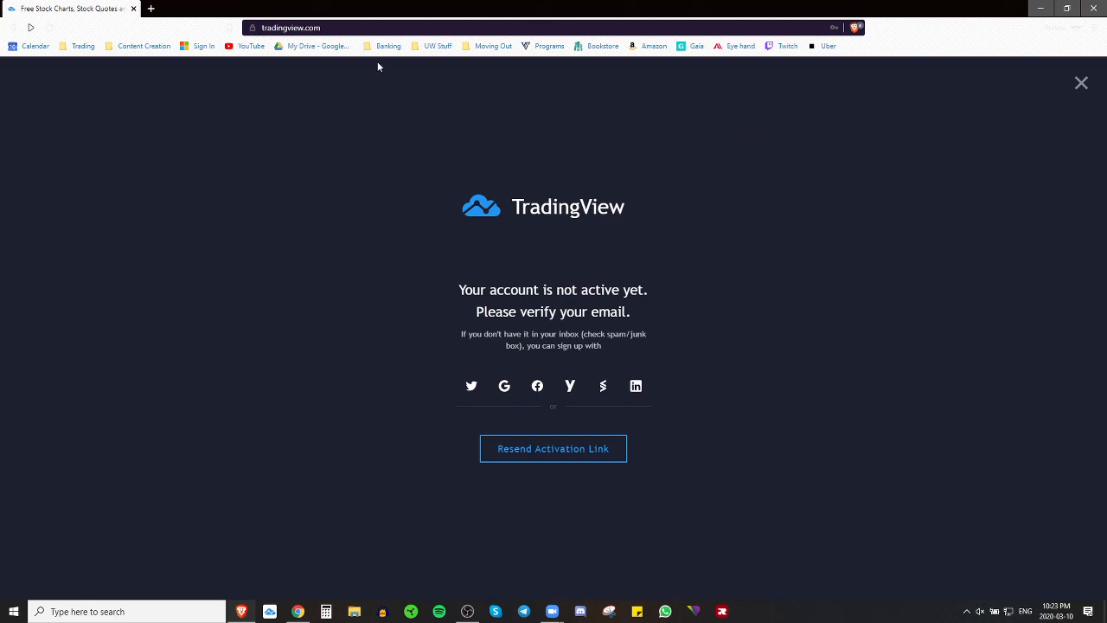
left_click(320, 26)
key("Return")
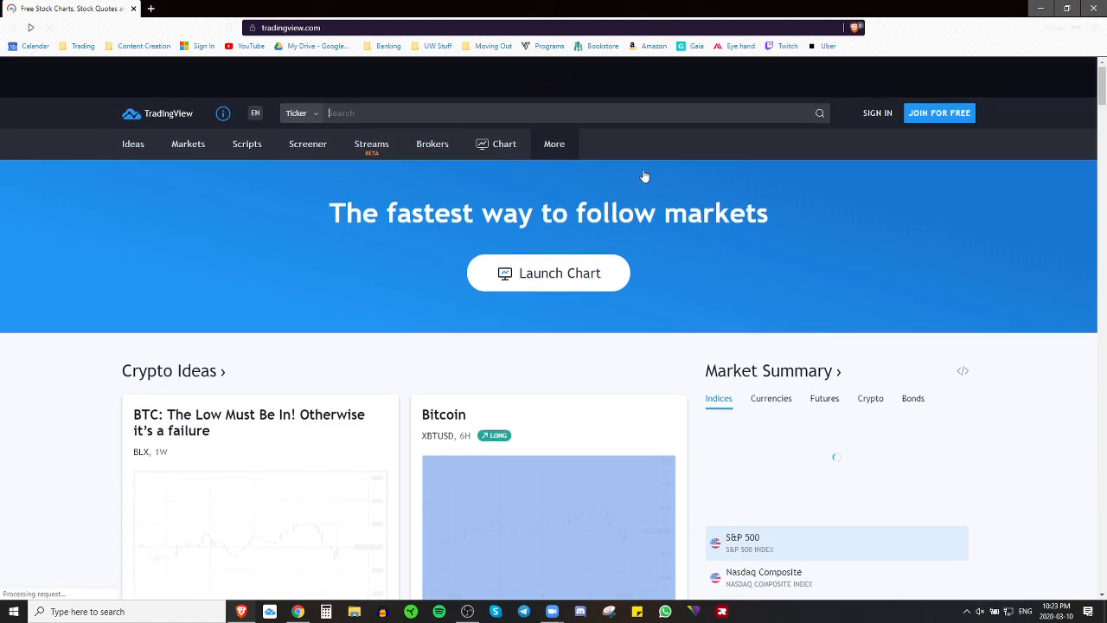
Step: Log in to TradingView with the new account's username and password
left_click(882, 117)
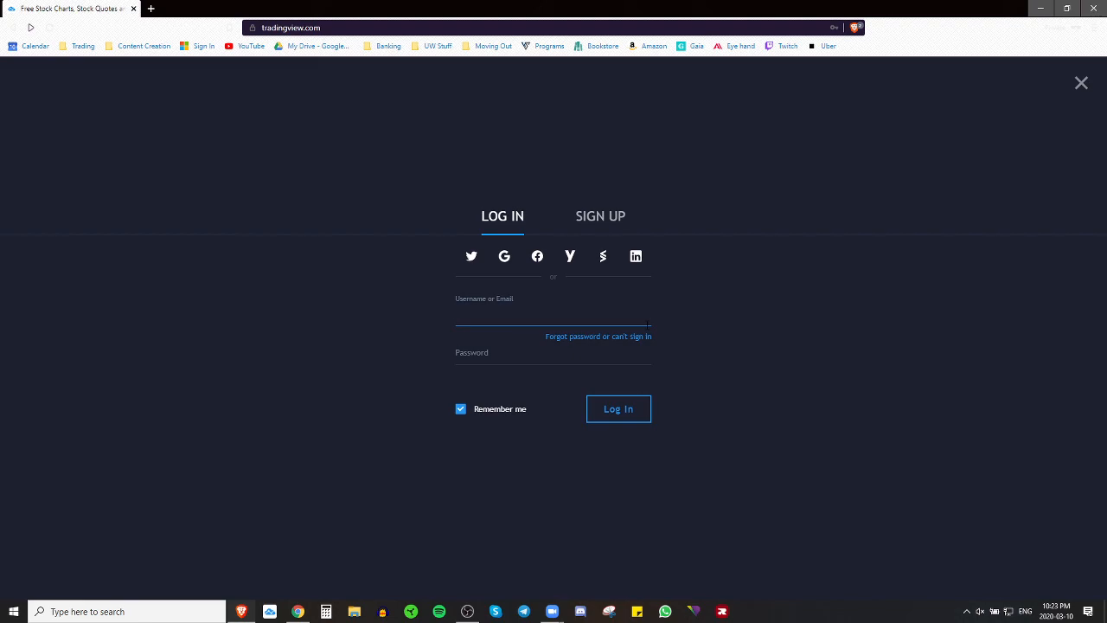
type("traders-paradise")
key("Tab")
type("•••••••••••")
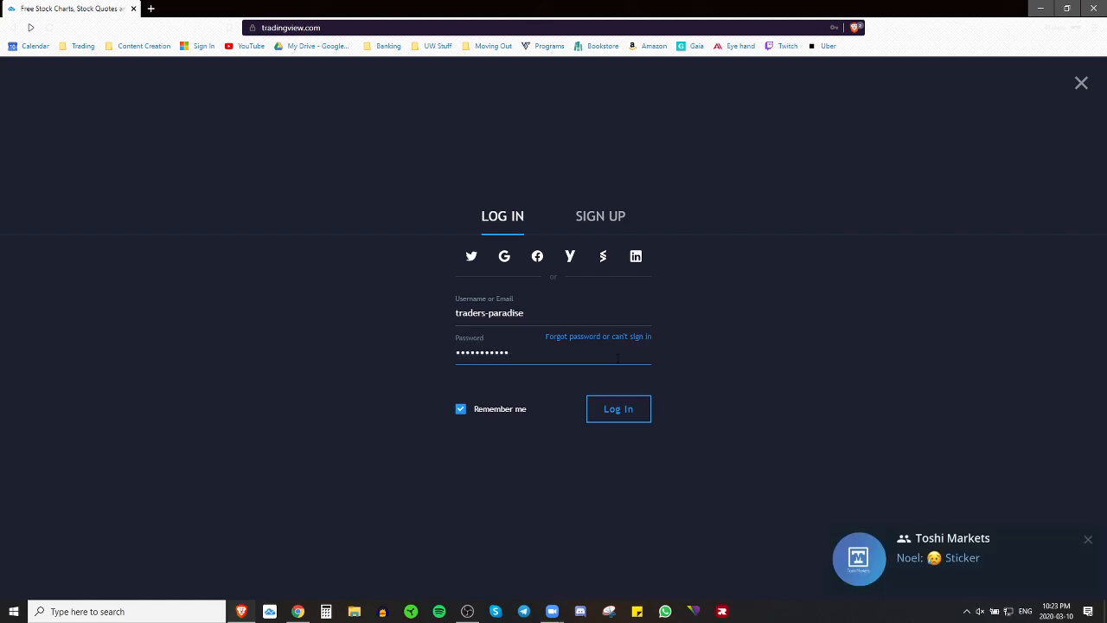
left_click(616, 412)
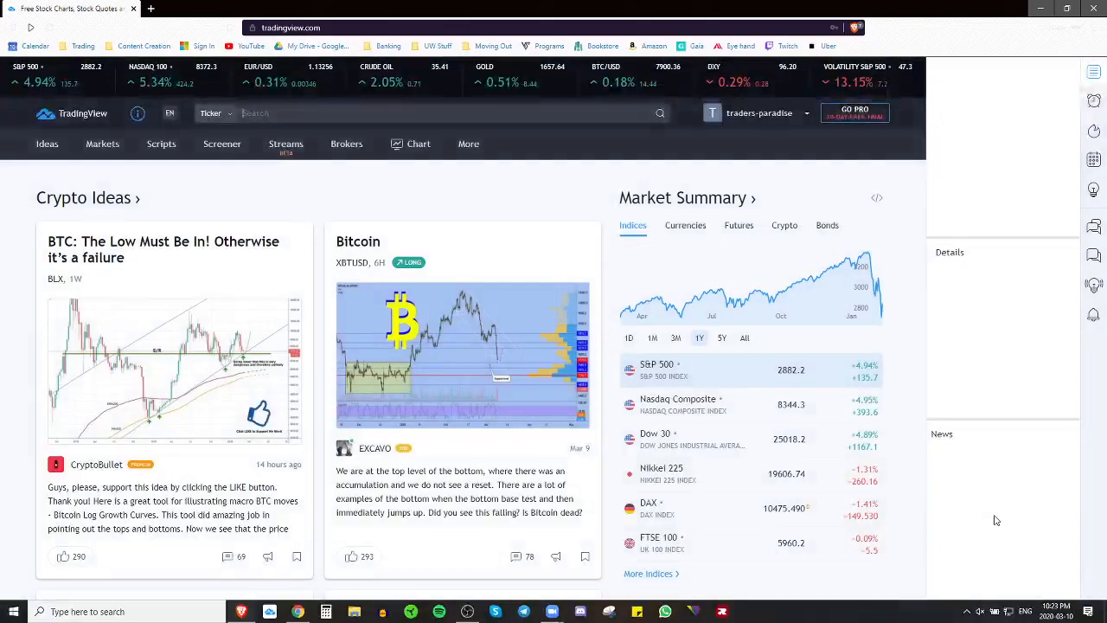
Step: Turn off the chat app's tray notifications and go to the charting page
left_click(967, 611)
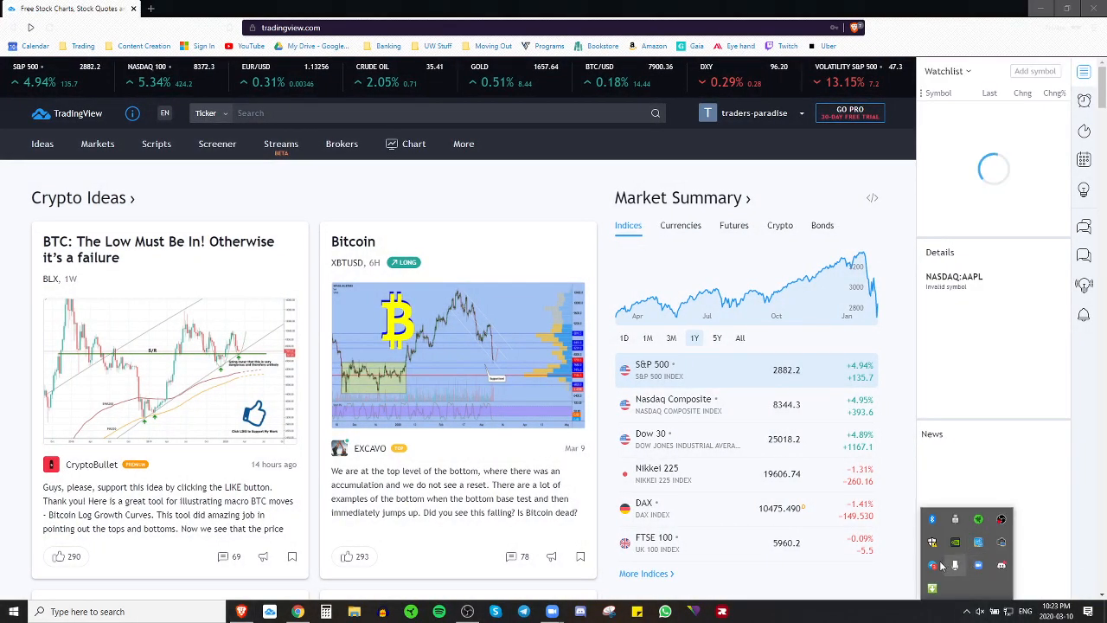
right_click(933, 566)
left_click(977, 518)
left_click(853, 592)
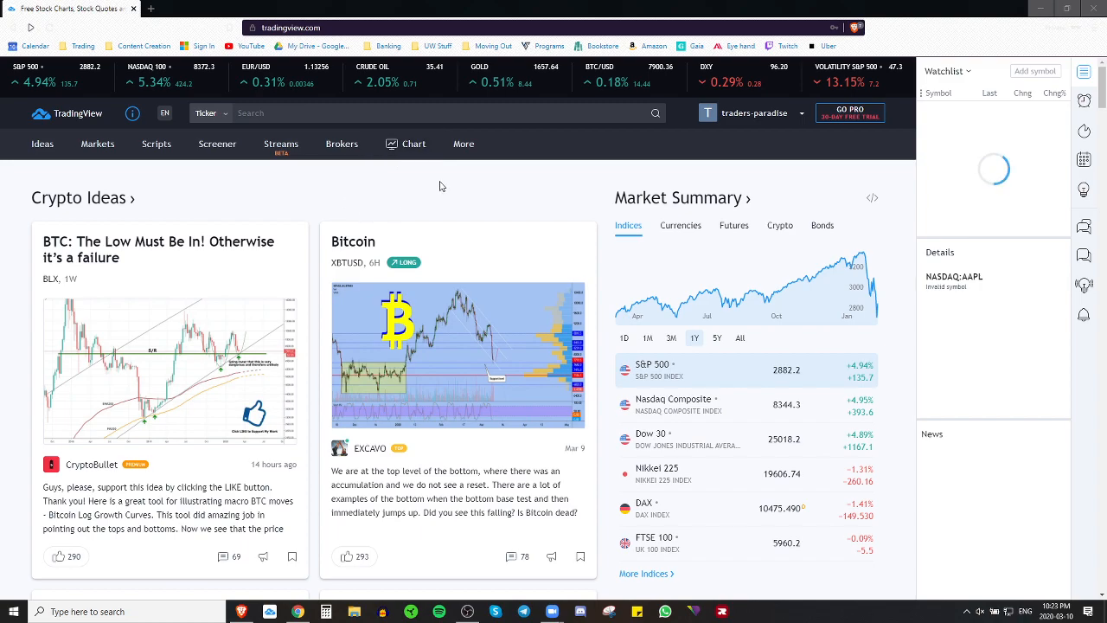
left_click(403, 149)
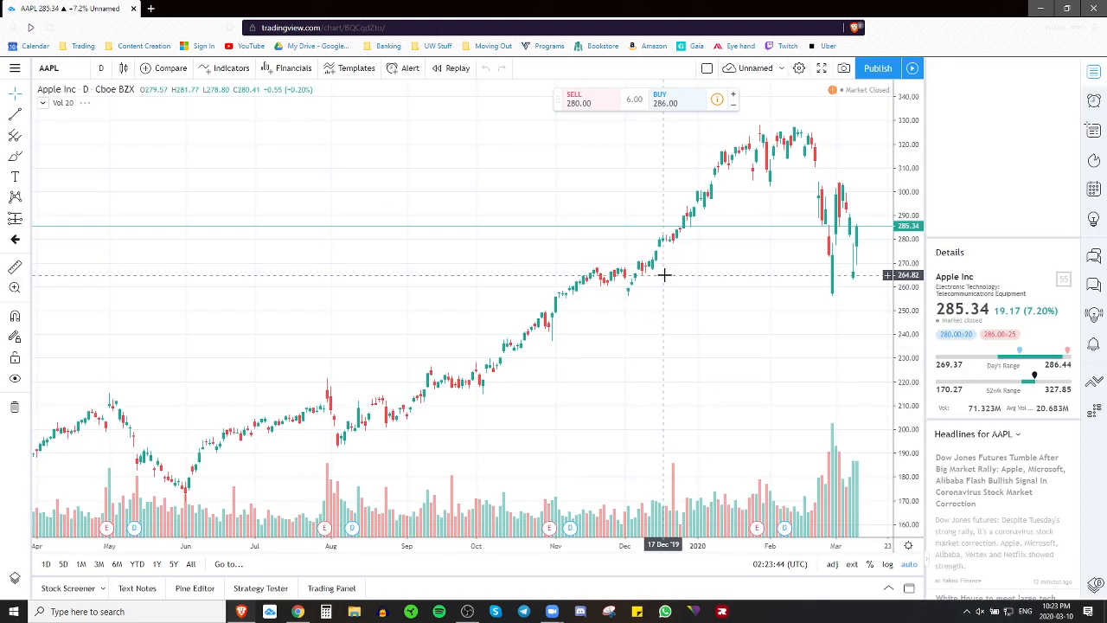
Step: Drag the AAPL daily chart slightly left along time, then bring up the hamburger main menu
left_click(329, 29)
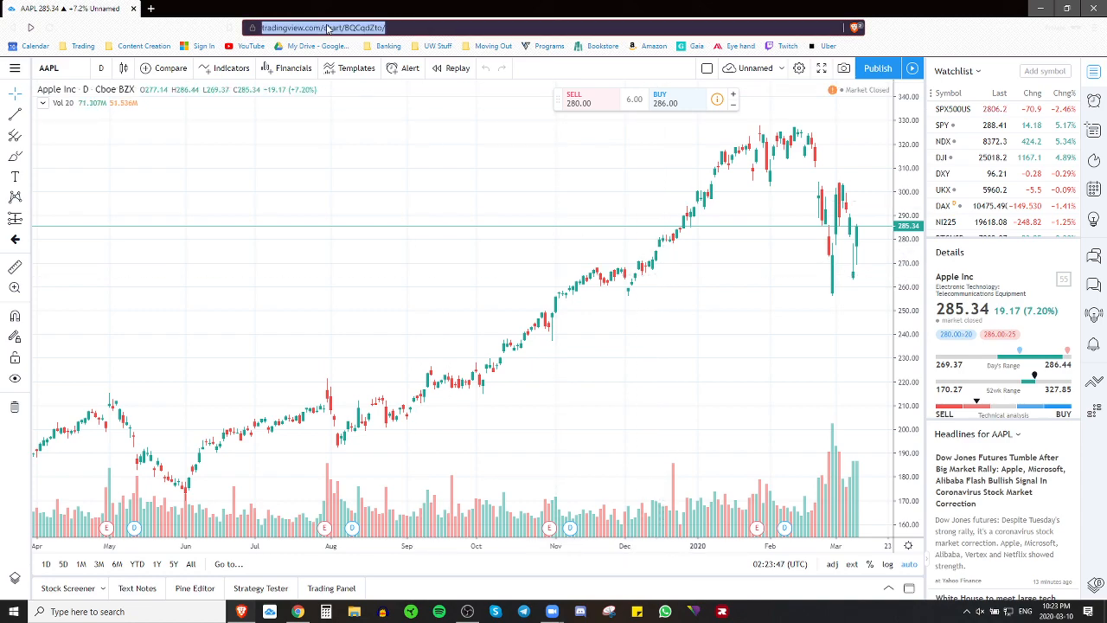
left_click(437, 127)
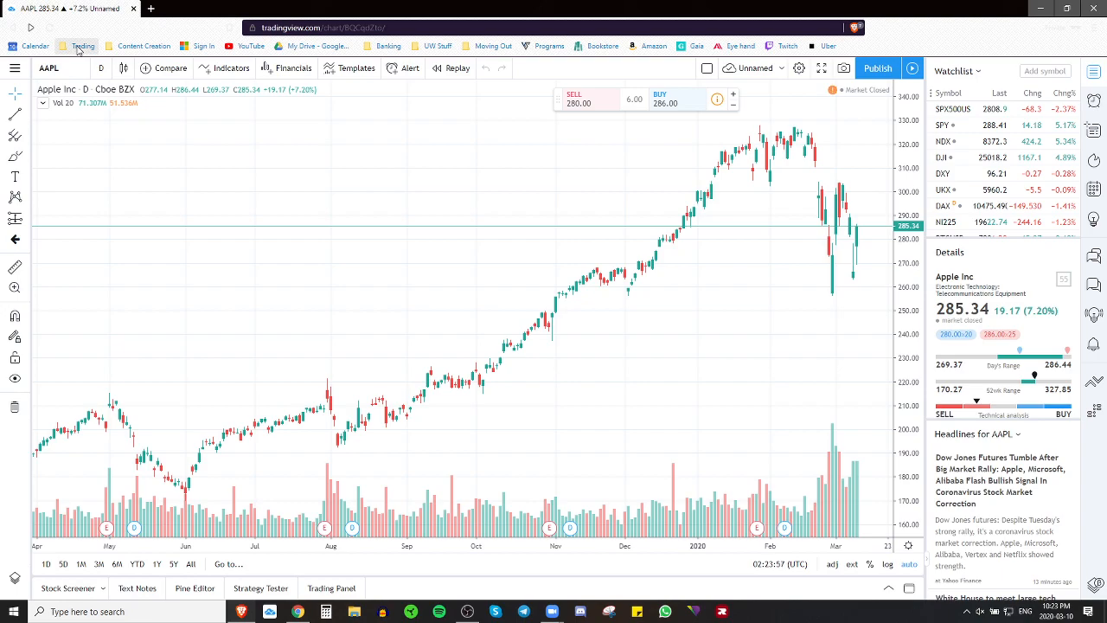
mouse_move(274, 153)
left_mouse_down()
mouse_move(319, 161)
mouse_move(391, 114)
mouse_move(262, 151)
left_mouse_up()
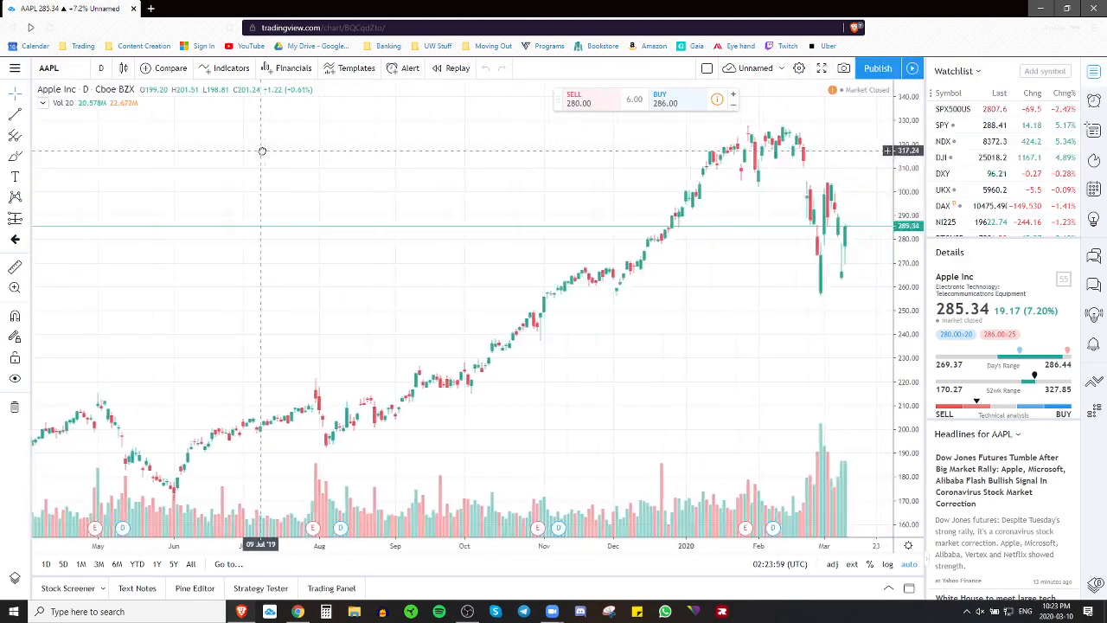
left_click_drag(550, 169, 544, 171)
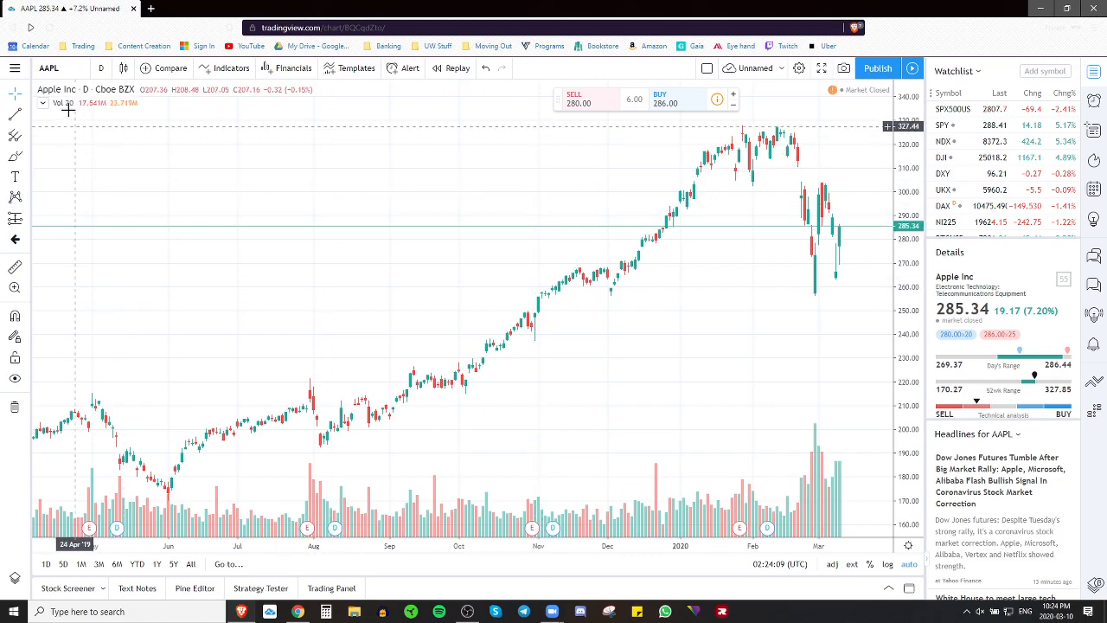
left_click_drag(491, 173, 468, 178)
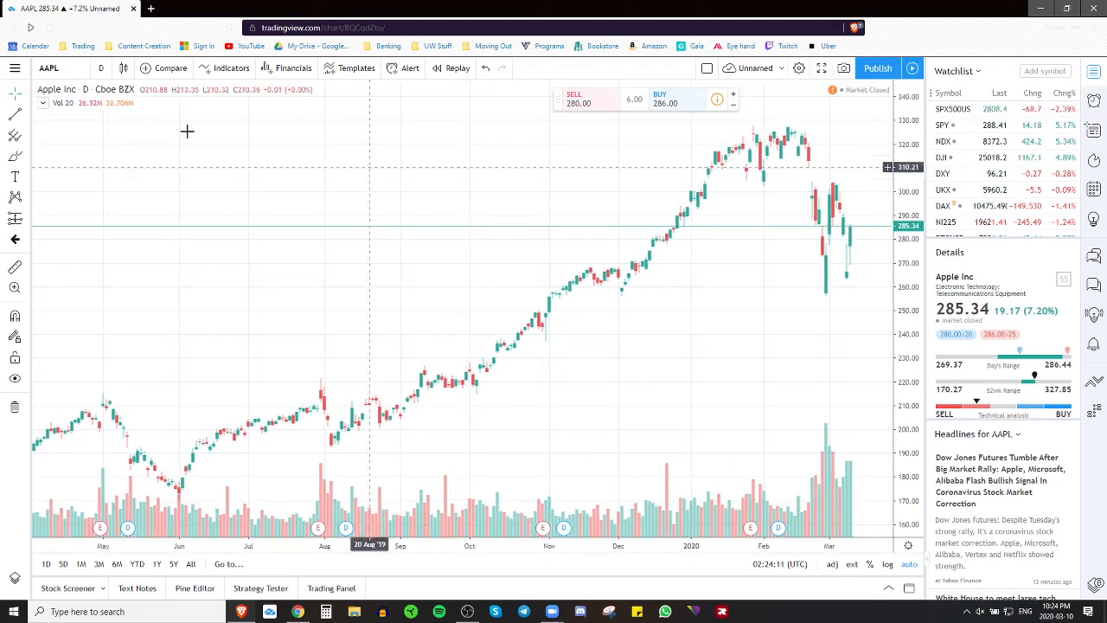
left_click(15, 69)
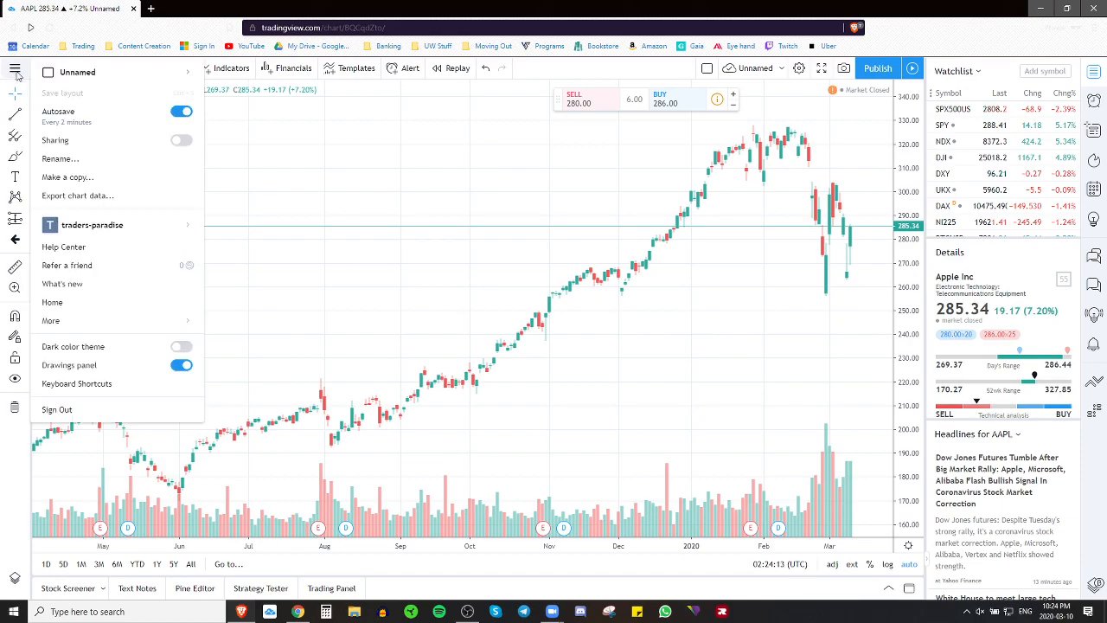
Step: Turn on the Dark color theme, close the menu, and move the BTCUSD window onto this screen
left_click(179, 348)
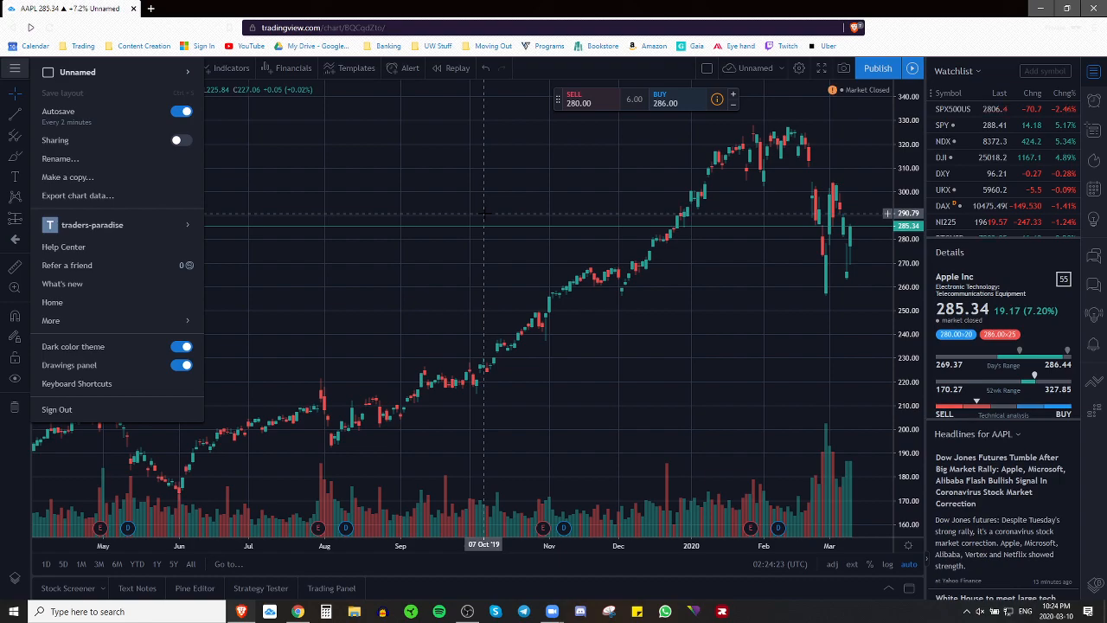
left_click(484, 212)
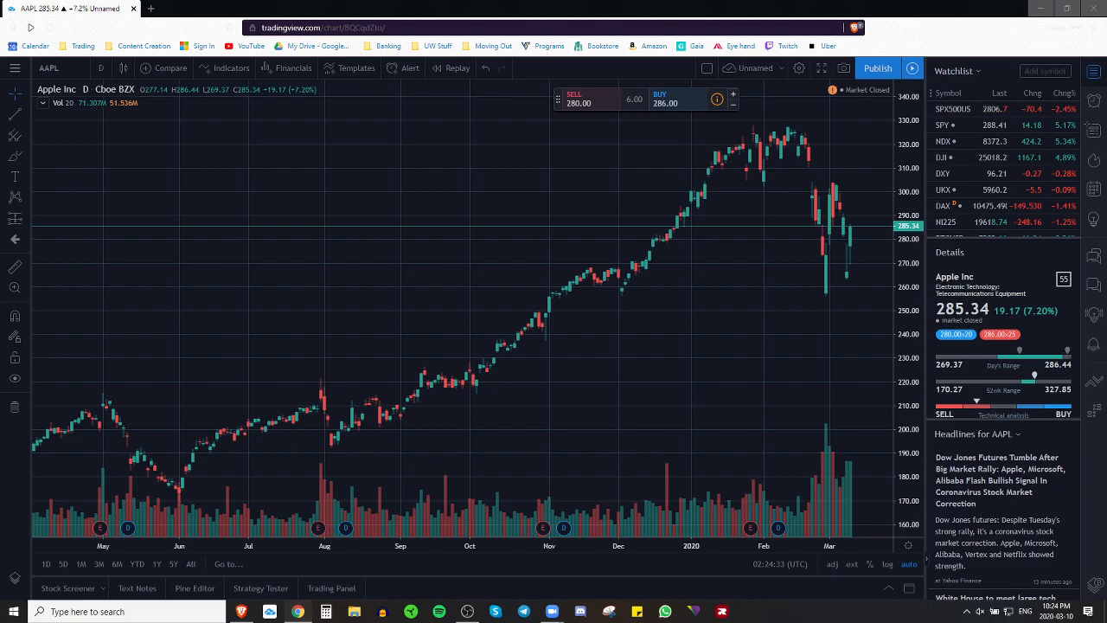
left_click_drag(1106, 281, 852, 0)
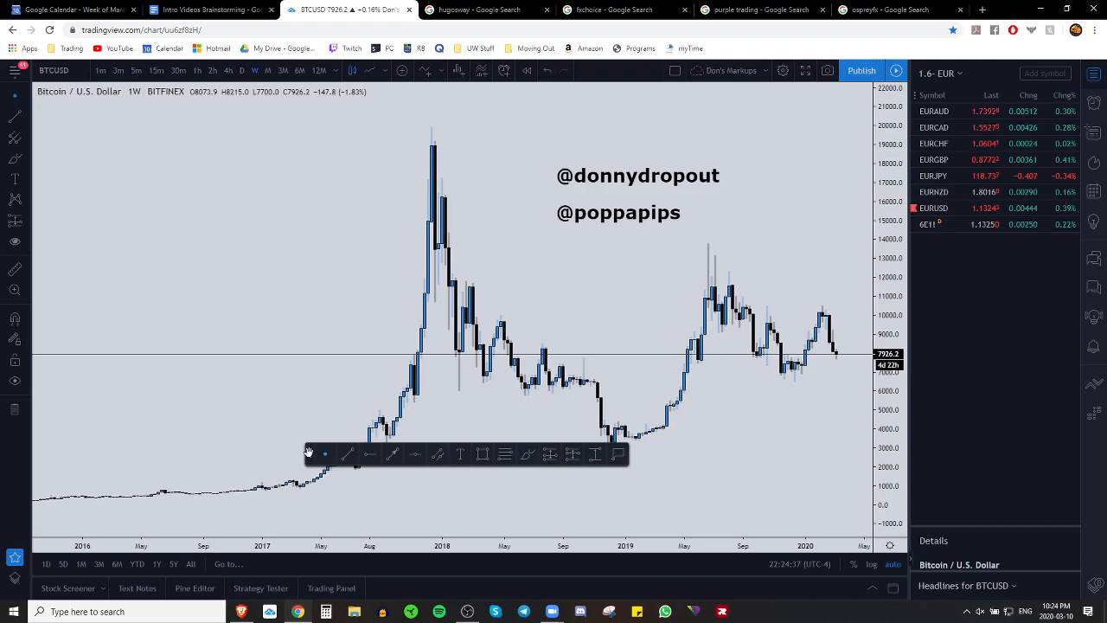
Step: Zoom the BTCUSD chart, then drag the AAPL chart left to leave space after March
scroll(680, 437, "up", 4)
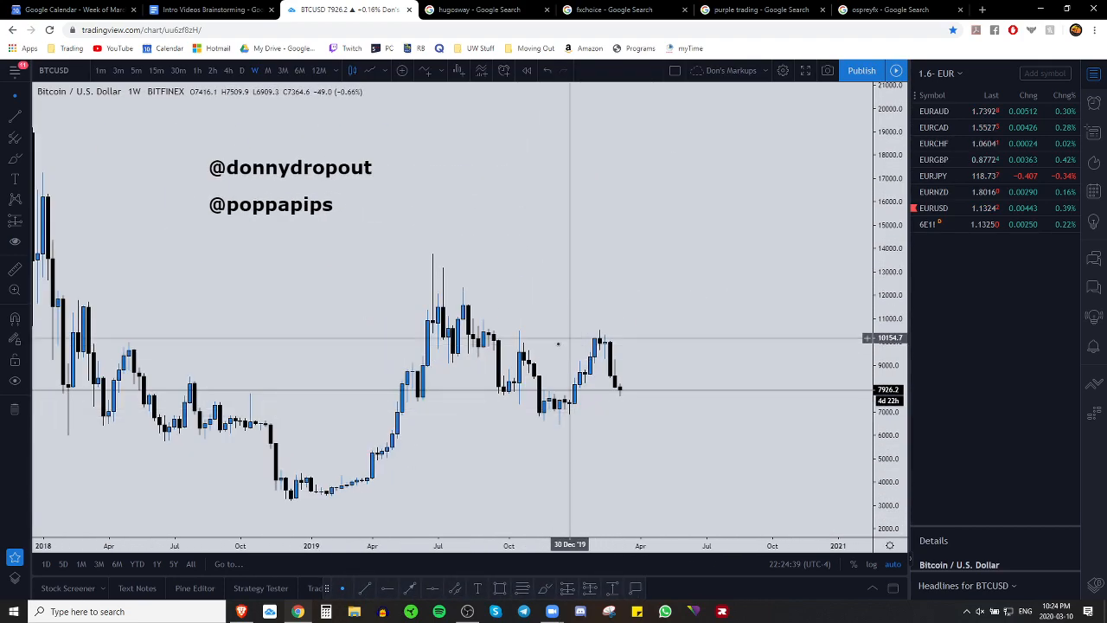
scroll(677, 340, "down", 5)
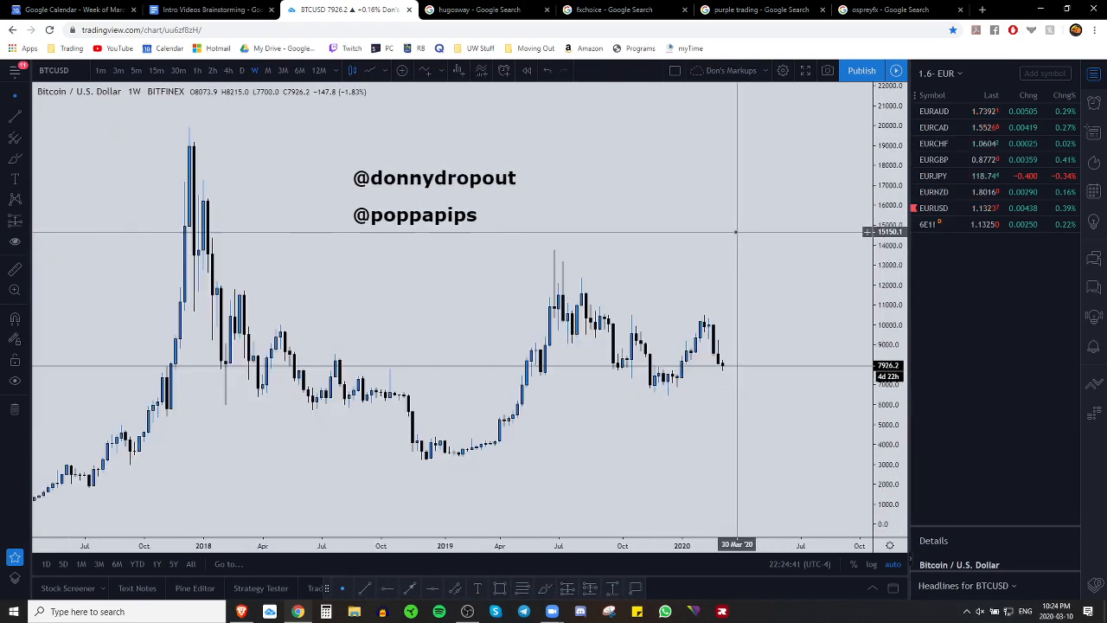
left_click(243, 612)
left_click_drag(593, 355, 511, 407)
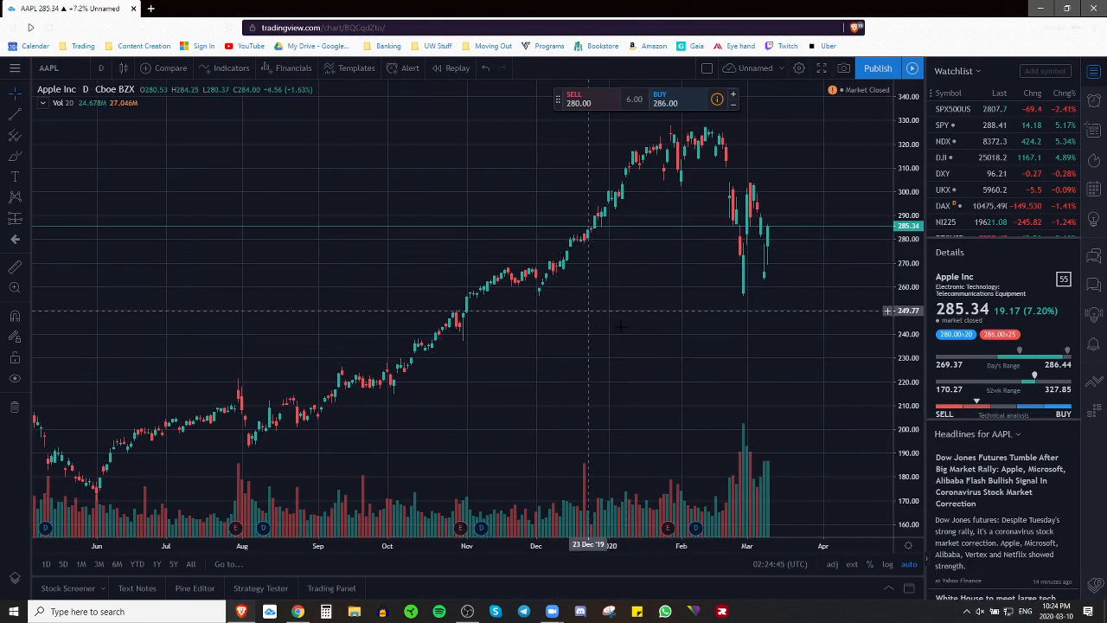
left_click(297, 612)
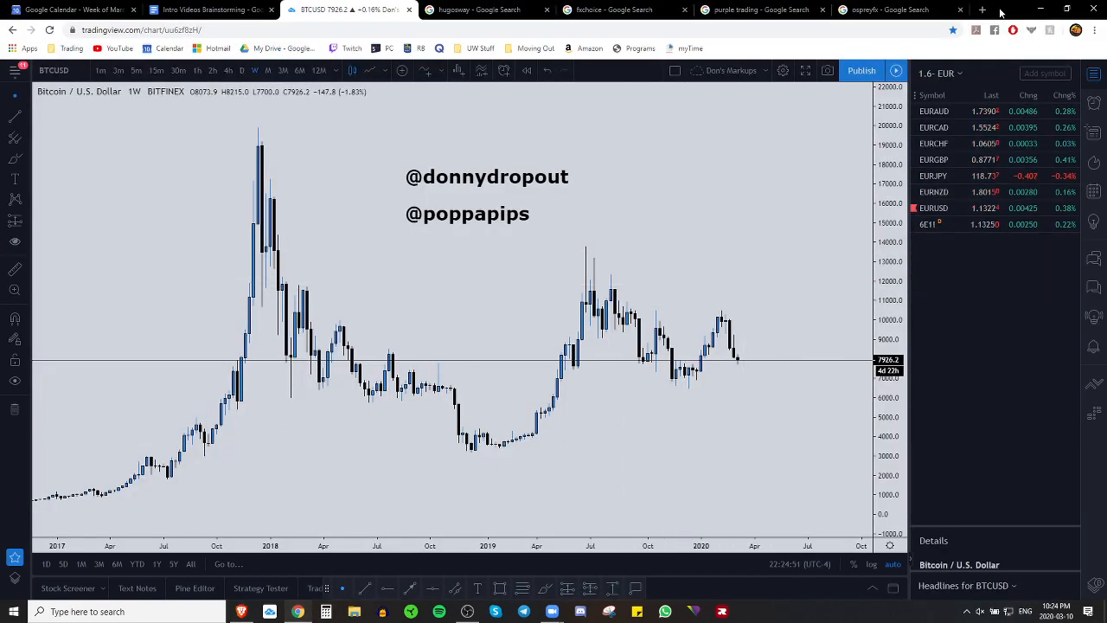
key("alt+Tab")
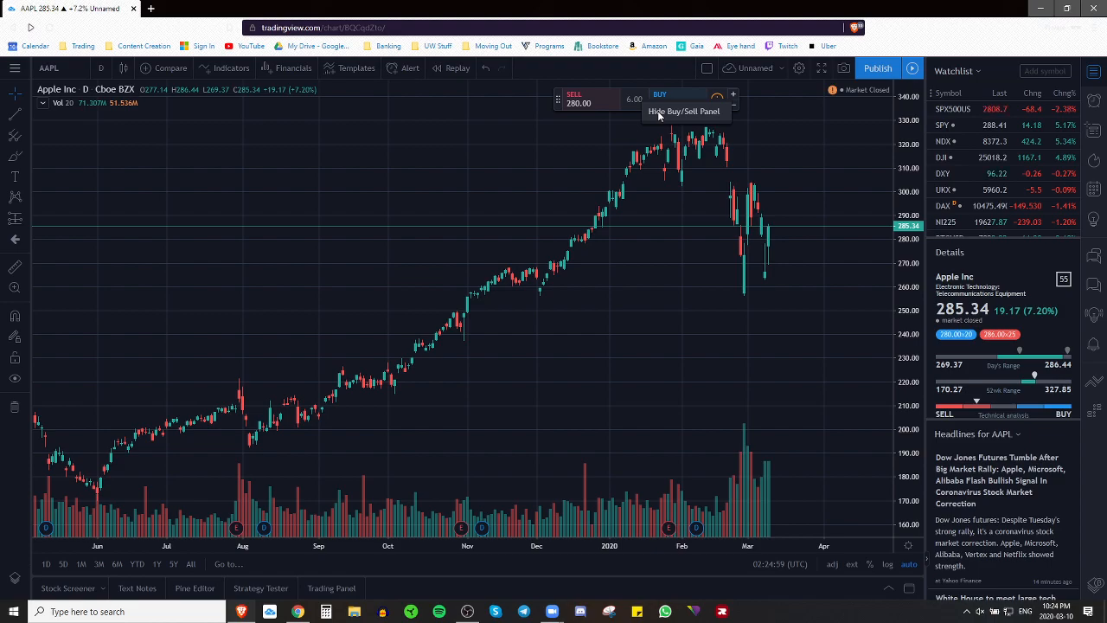
Step: Hide the buy/sell panel and make the chart background light grey in Appearance settings
left_click(658, 111)
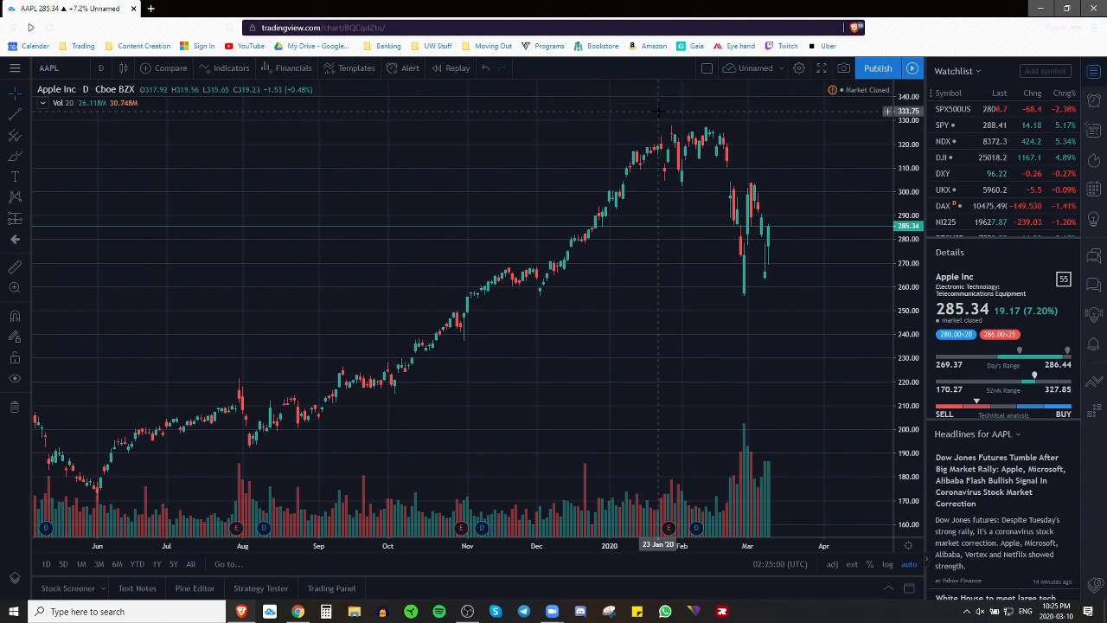
left_click(799, 69)
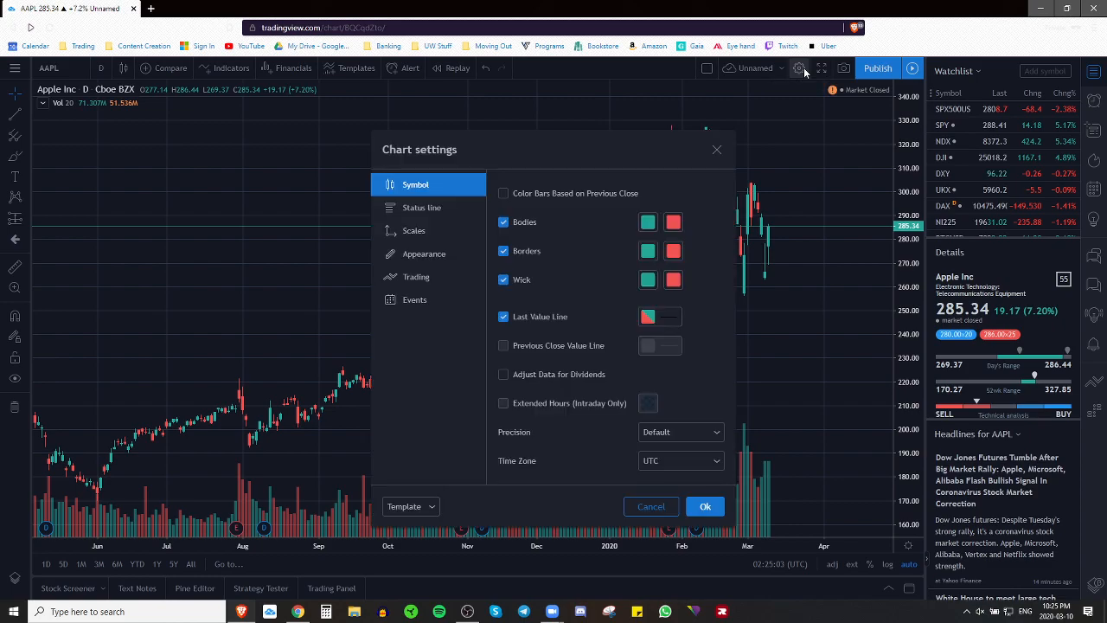
left_click(432, 254)
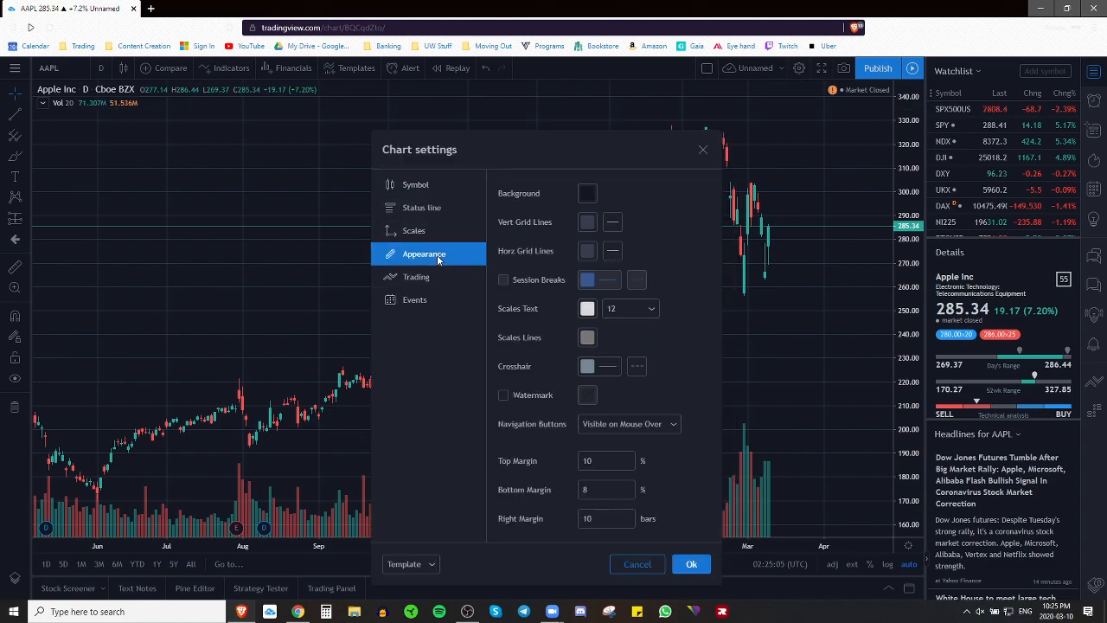
left_click(588, 193)
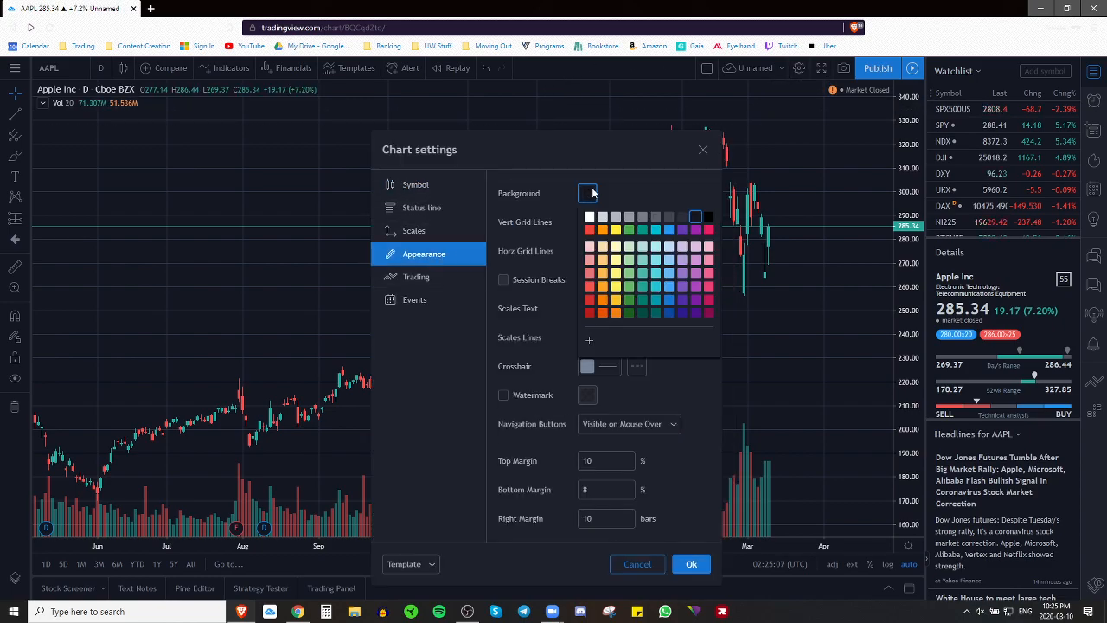
left_click(603, 217)
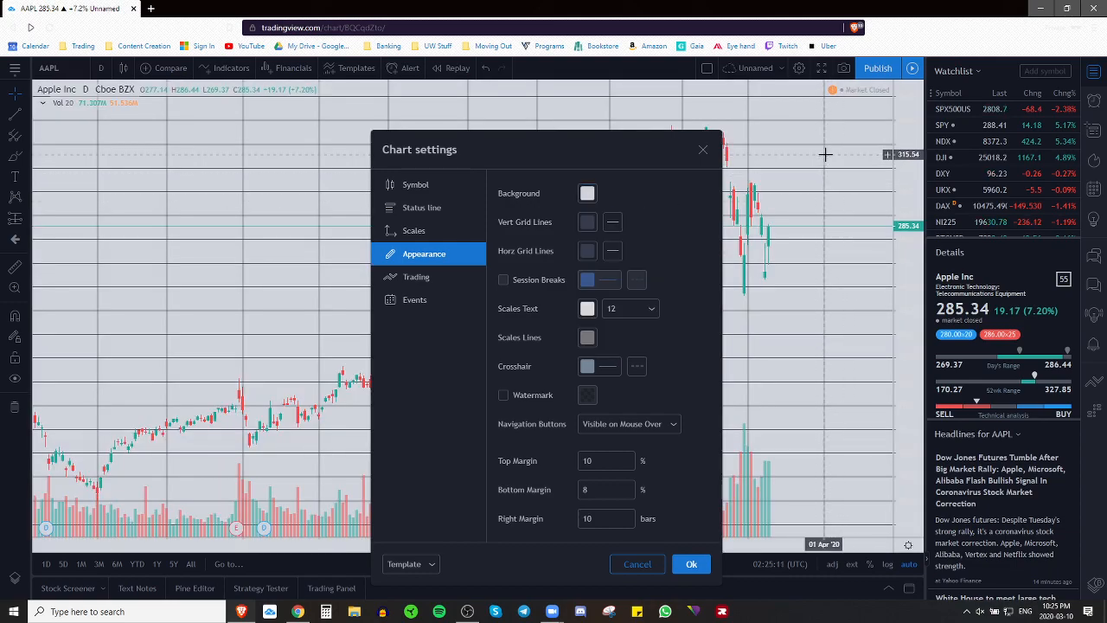
Step: Set vertical grid lines to 0% opacity and horizontal grid lines to 10%
left_click(587, 222)
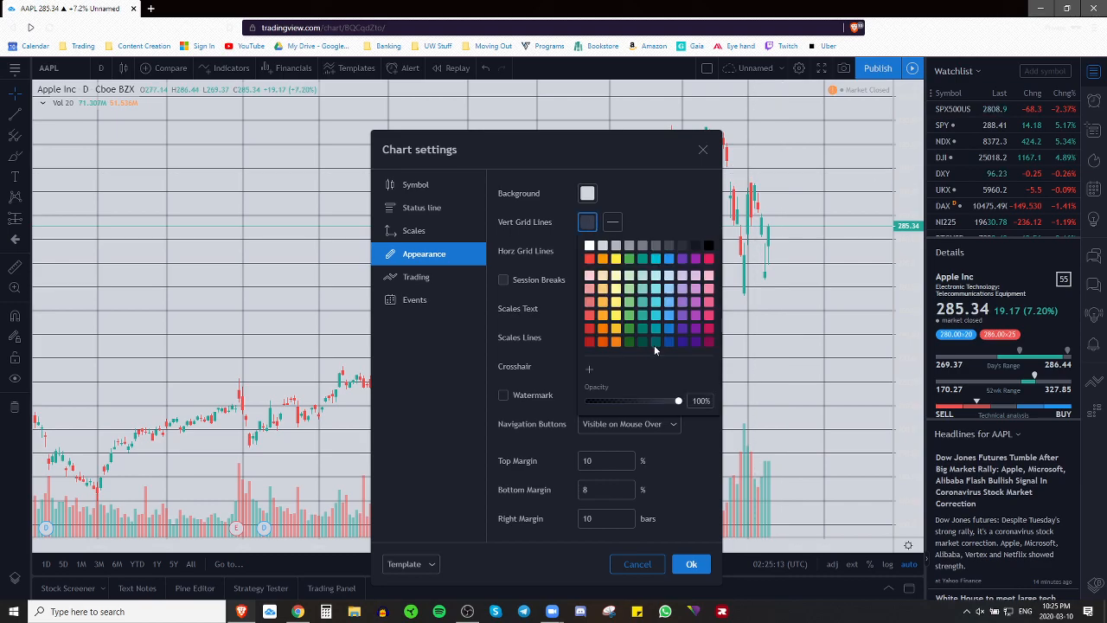
left_click_drag(679, 403, 564, 383)
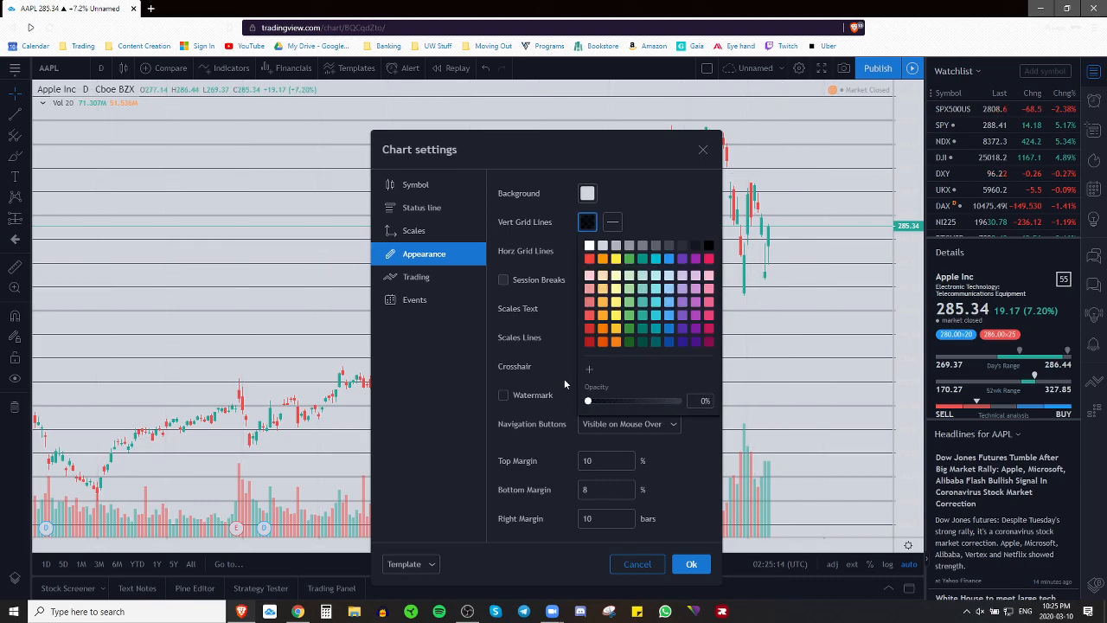
left_click(692, 198)
left_click(588, 250)
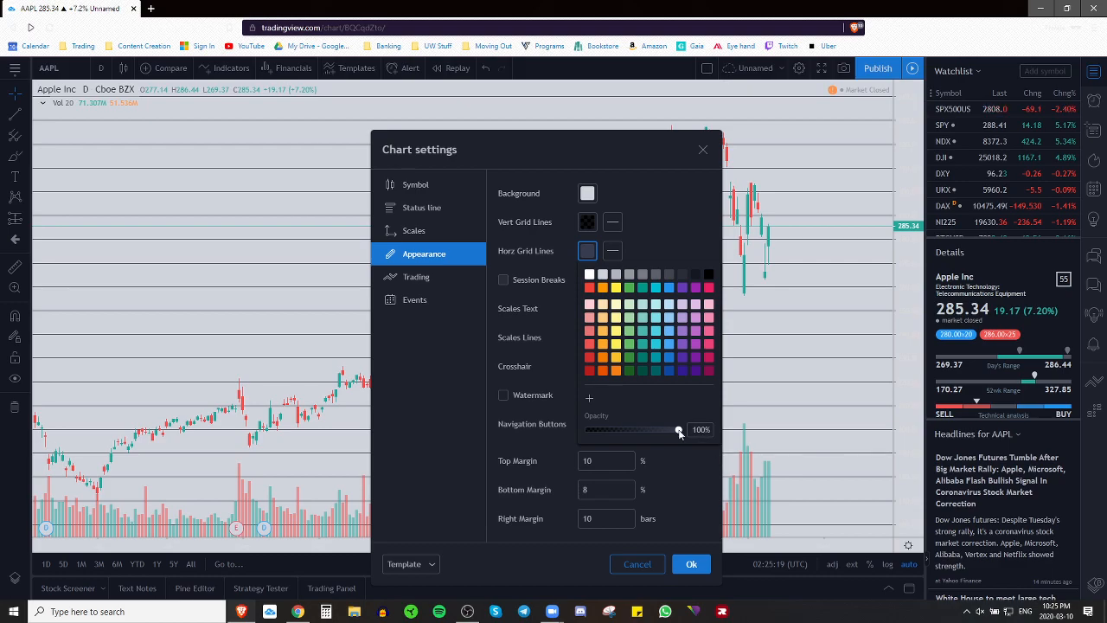
left_click_drag(679, 429, 434, 419)
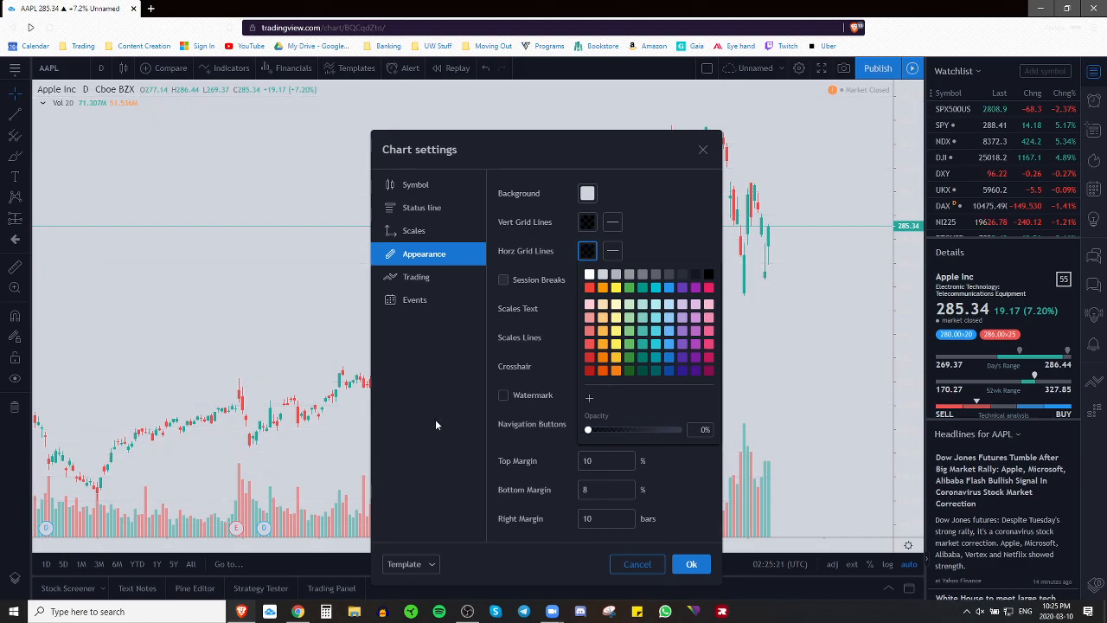
left_click(703, 430)
type("10")
left_click(675, 251)
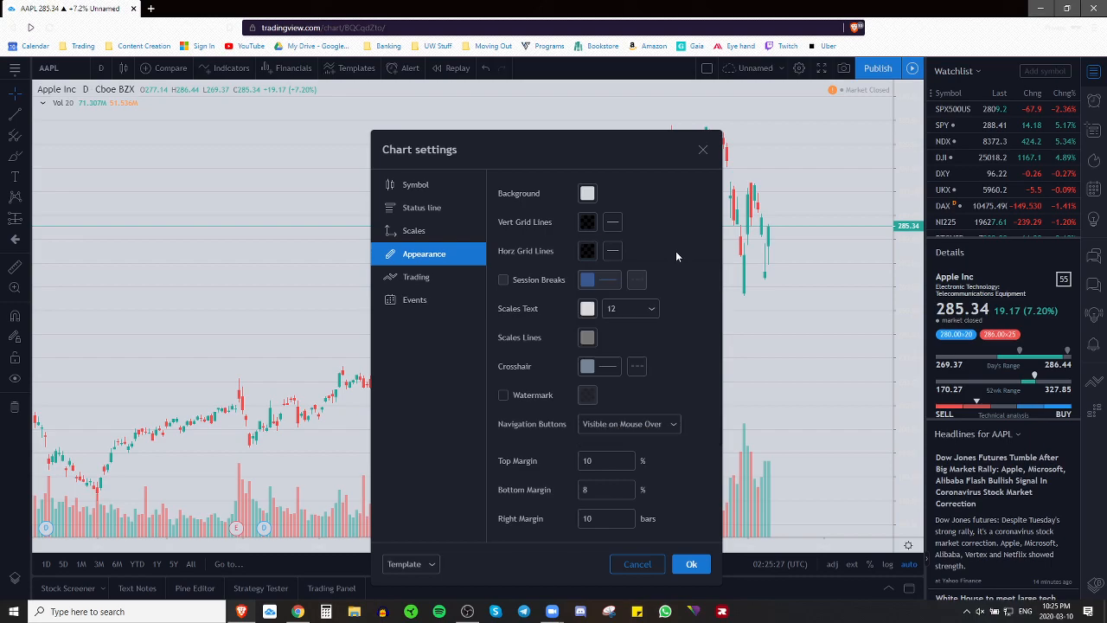
Step: Make the scale text and scale lines black
left_click(587, 308)
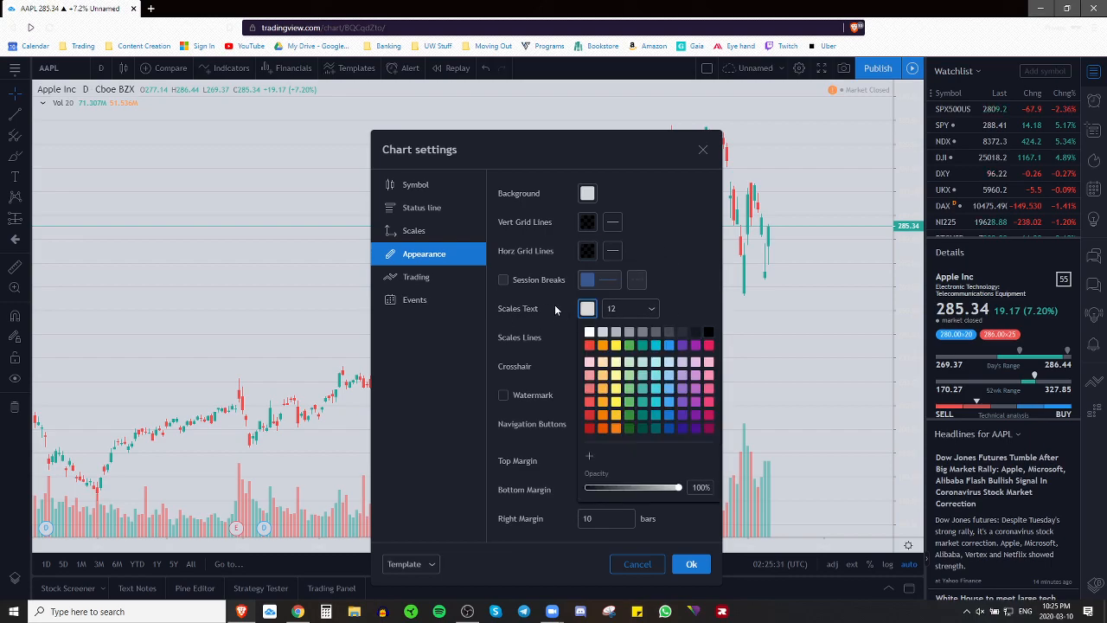
left_click(709, 333)
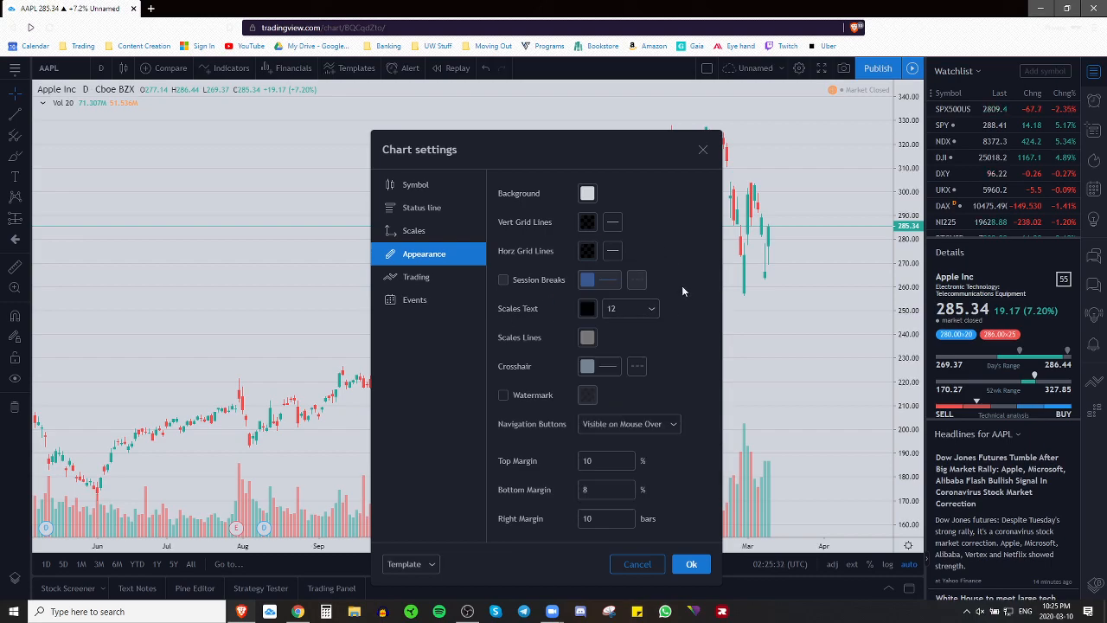
left_click(587, 338)
left_click(708, 360)
Step: Make the crosshair black at 30% opacity with a solid line style
left_click(590, 367)
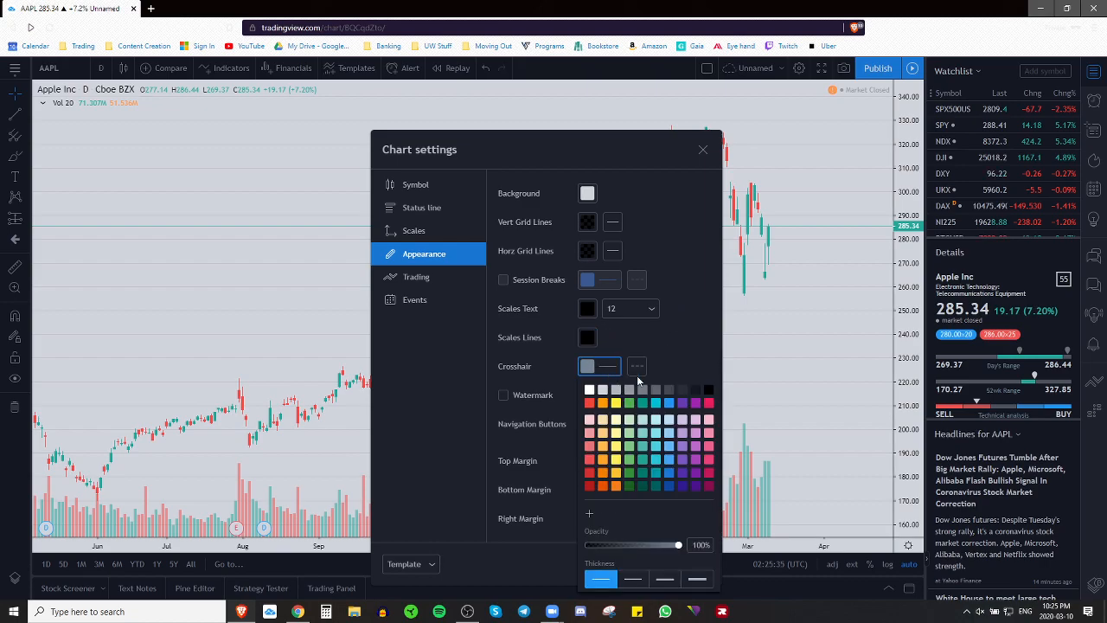
left_click(709, 391)
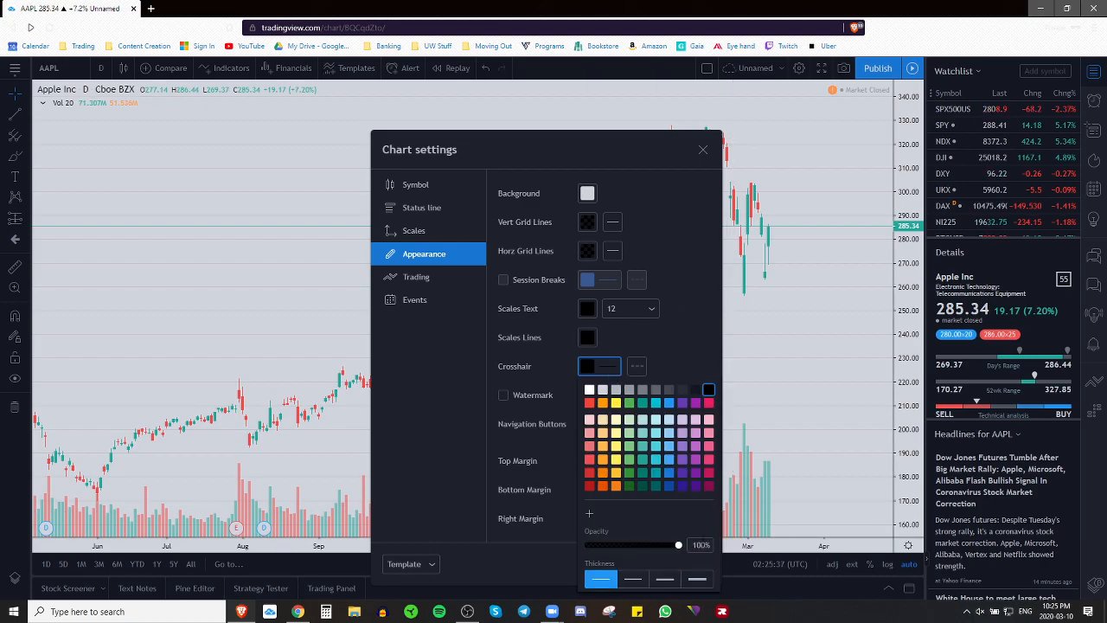
left_click_drag(679, 545, 615, 545)
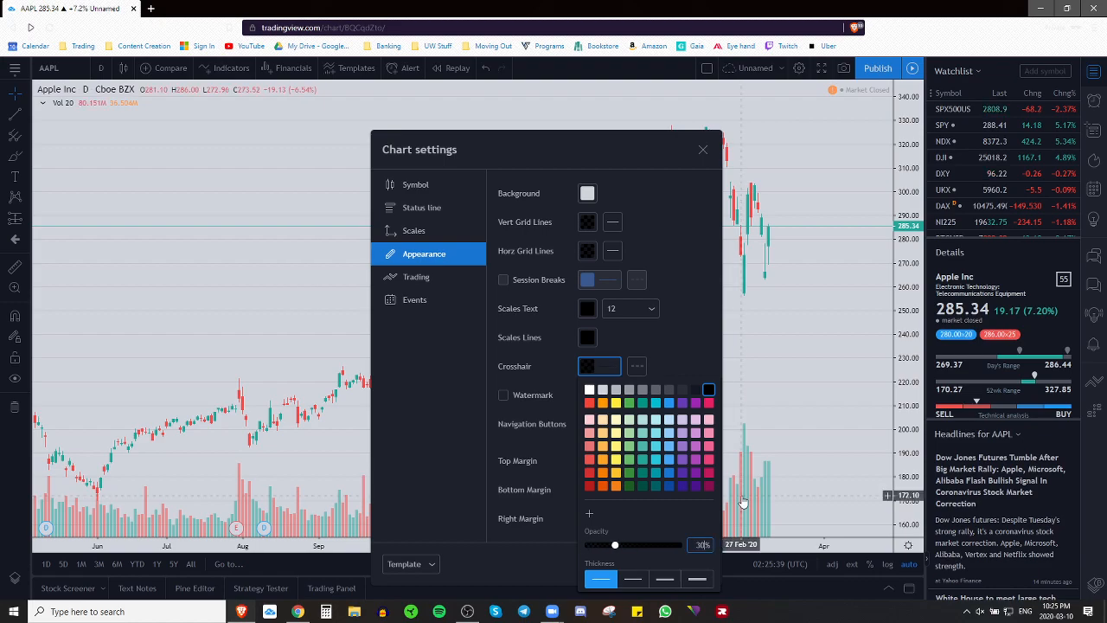
left_click(637, 366)
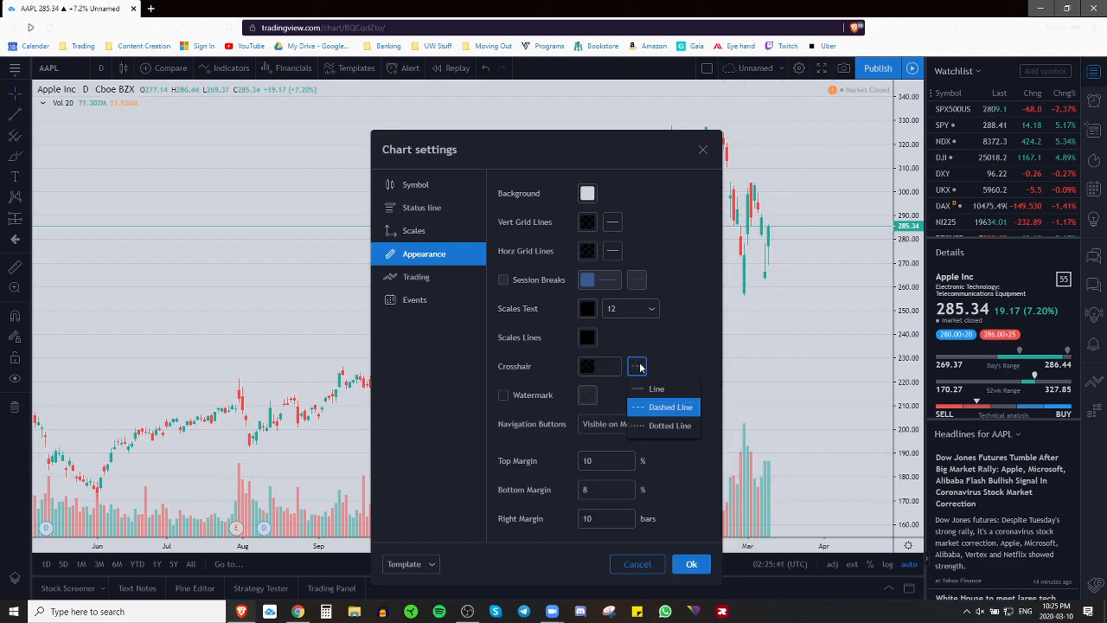
left_click(651, 388)
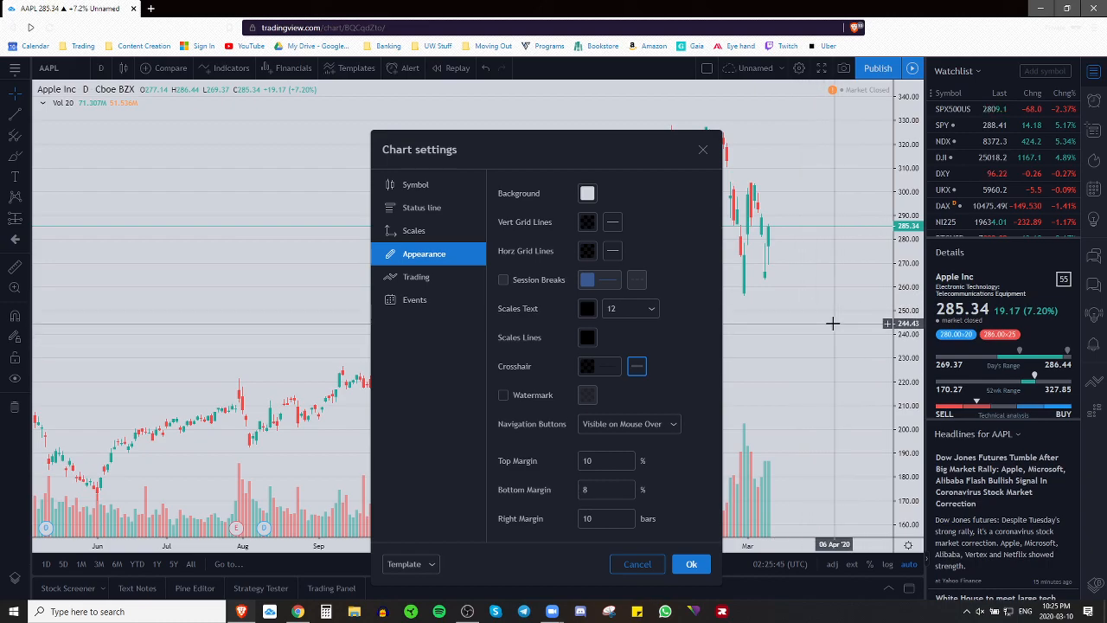
Step: Uncheck Dividends, Splits, Earnings and Economic Events in the Events settings
left_click(427, 303)
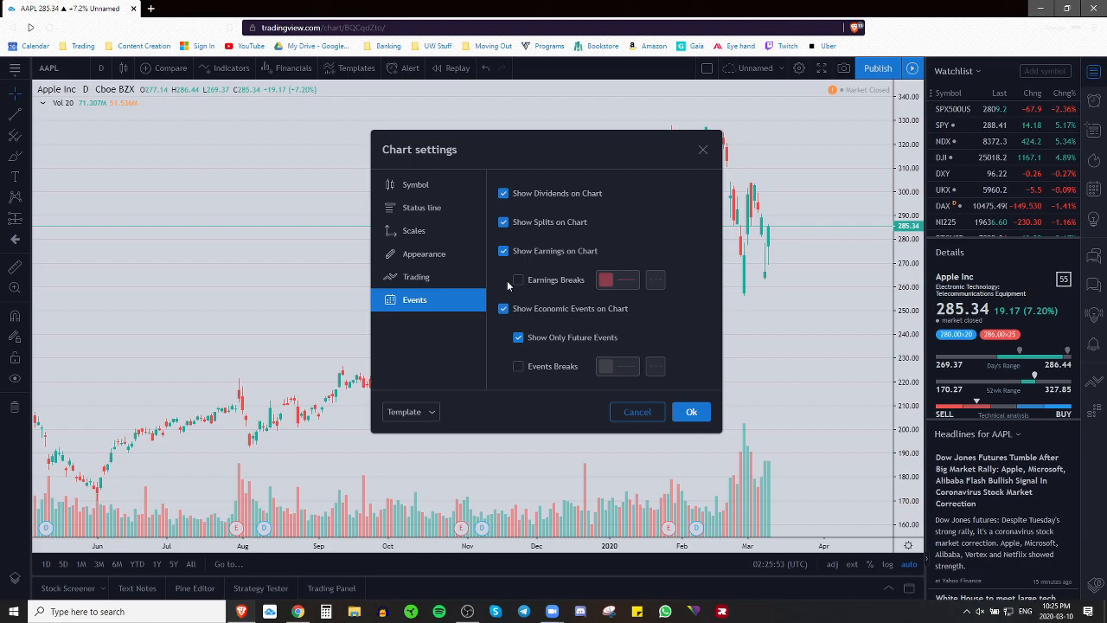
left_click(503, 194)
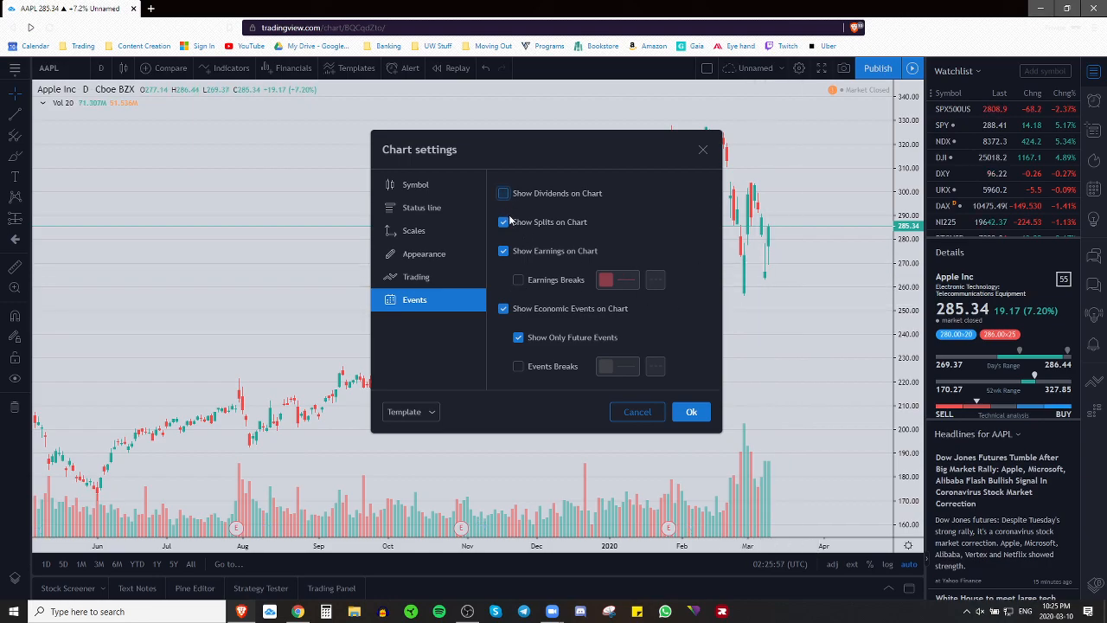
left_click(504, 223)
left_click(503, 251)
left_click(504, 309)
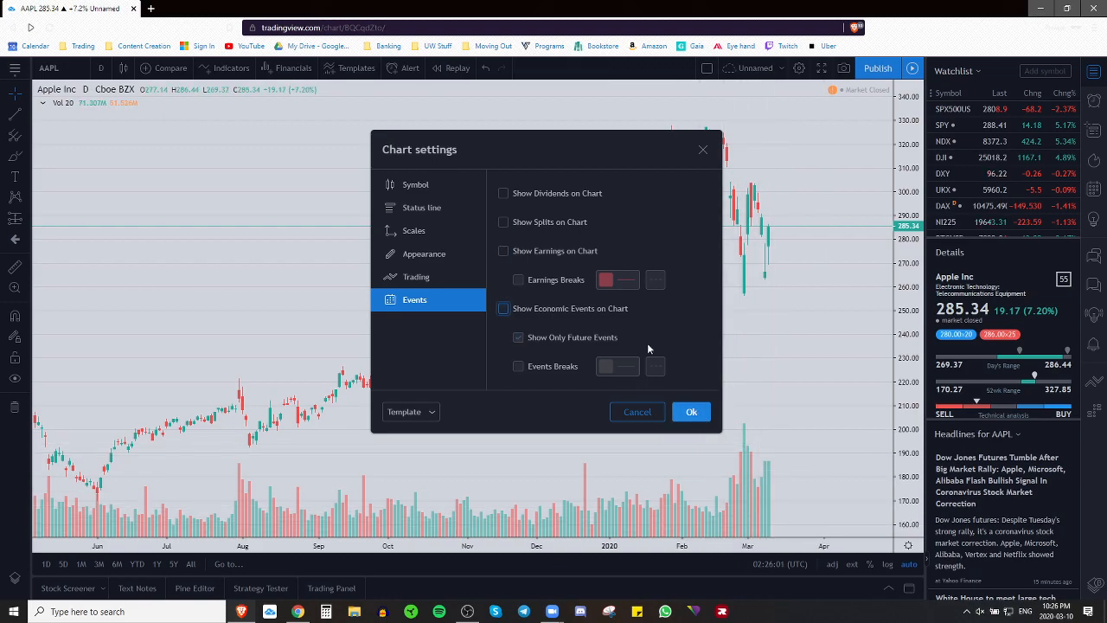
left_click(432, 185)
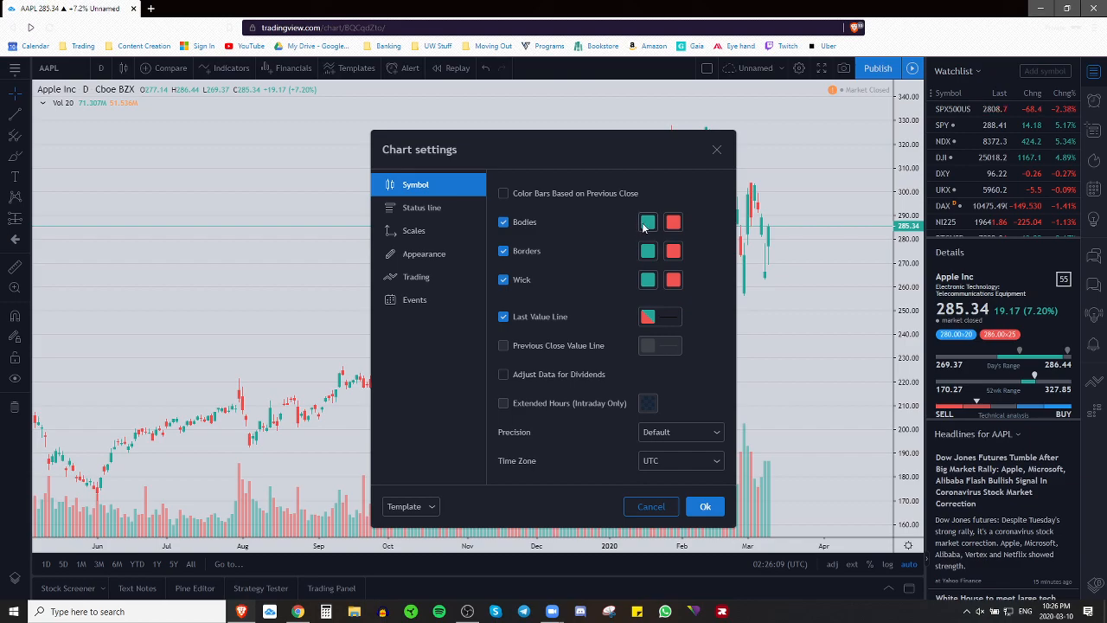
Step: Give rising candles blue bodies with black borders and wicks
left_click(647, 223)
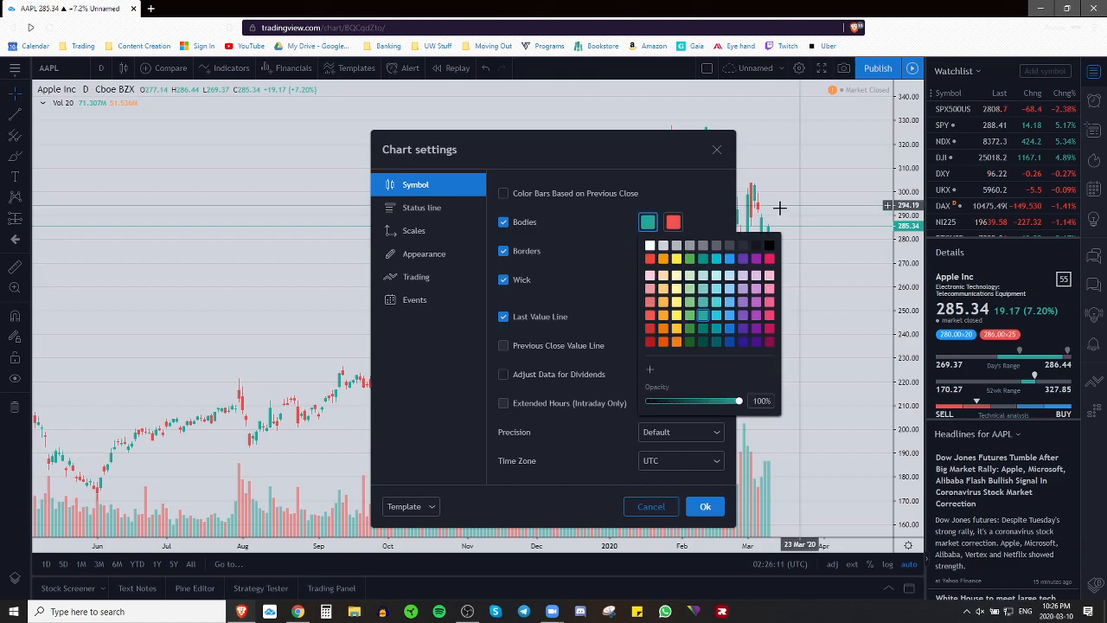
left_click(729, 327)
left_click(722, 213)
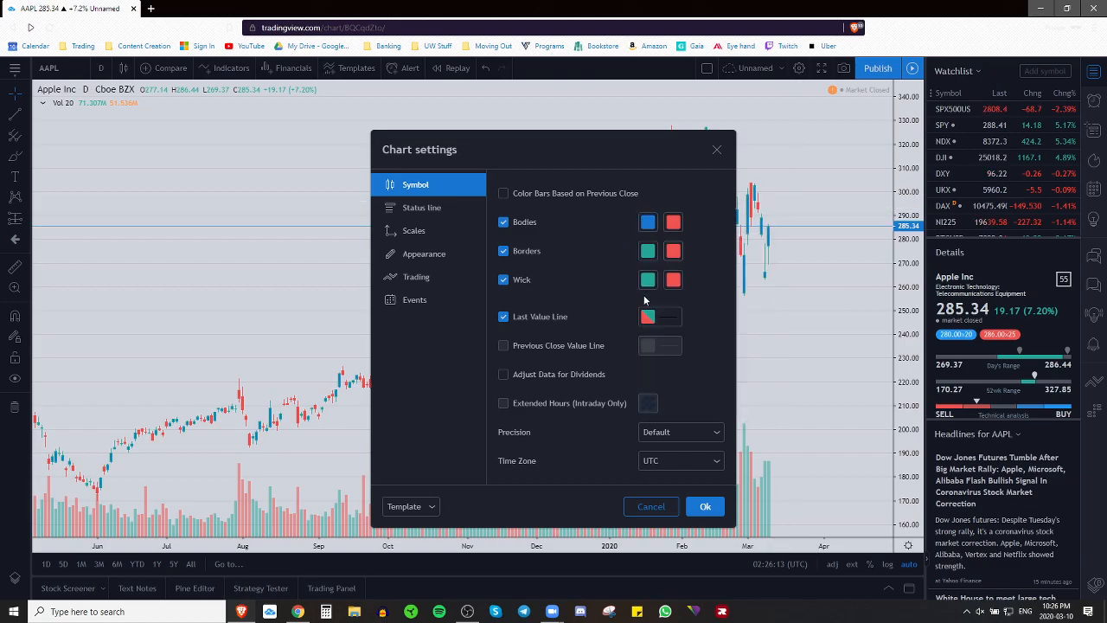
left_click(647, 251)
left_click(773, 270)
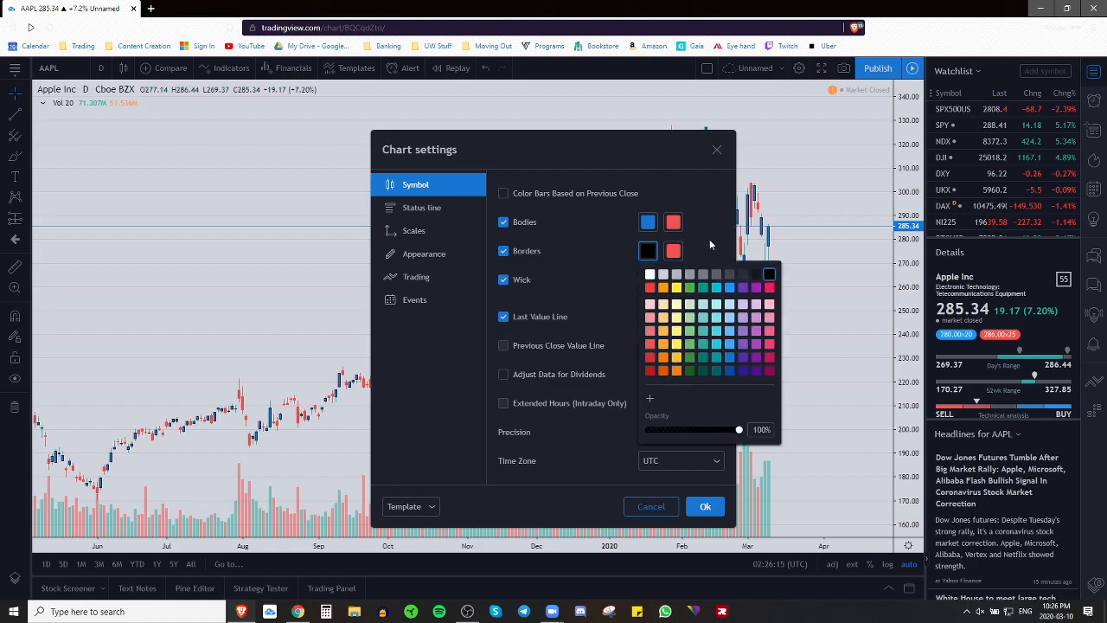
left_click(709, 238)
left_click(647, 279)
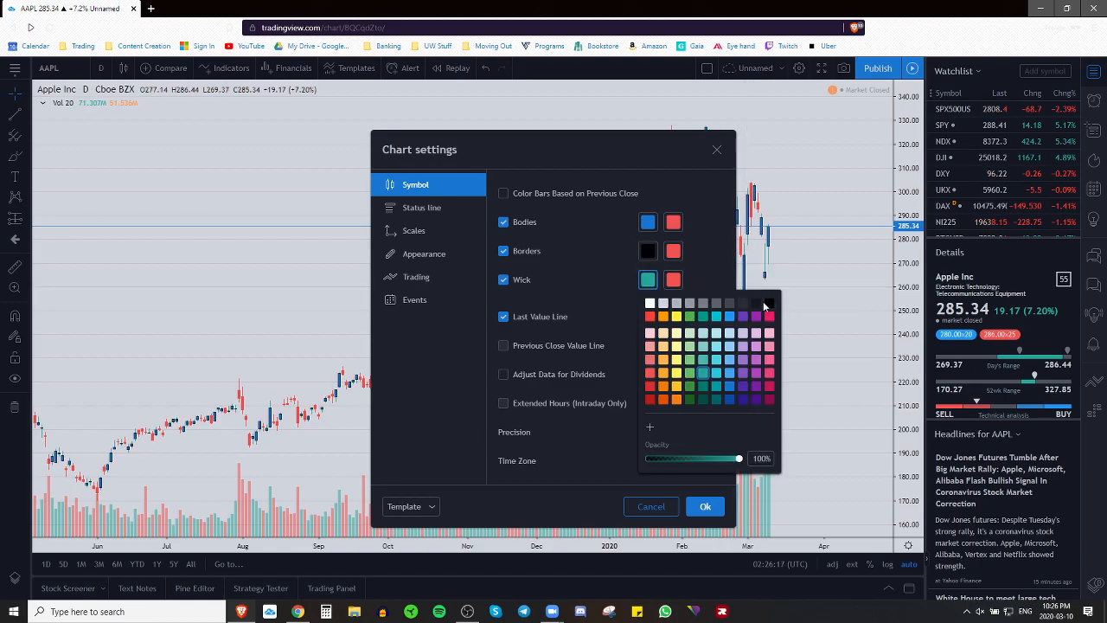
left_click(769, 302)
Step: Make falling candle bodies, borders and wicks black, then apply with Ok
left_click(673, 222)
left_click(794, 245)
left_click(711, 226)
left_click(673, 252)
left_click(794, 274)
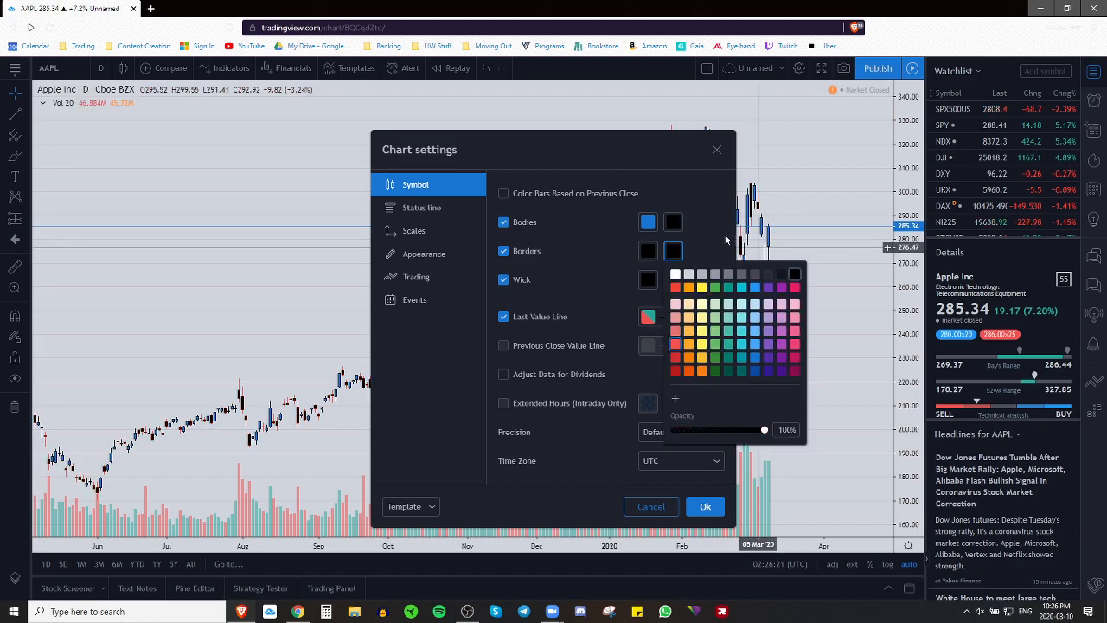
left_click(727, 242)
left_click(674, 280)
left_click(791, 301)
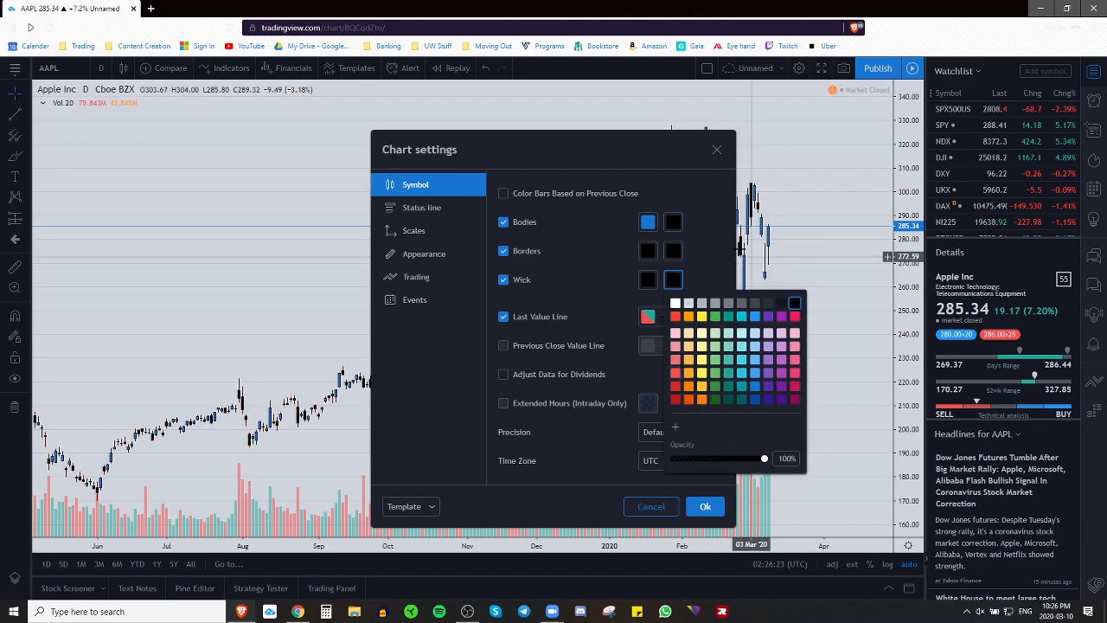
left_click(708, 220)
left_click_drag(660, 146, 698, 147)
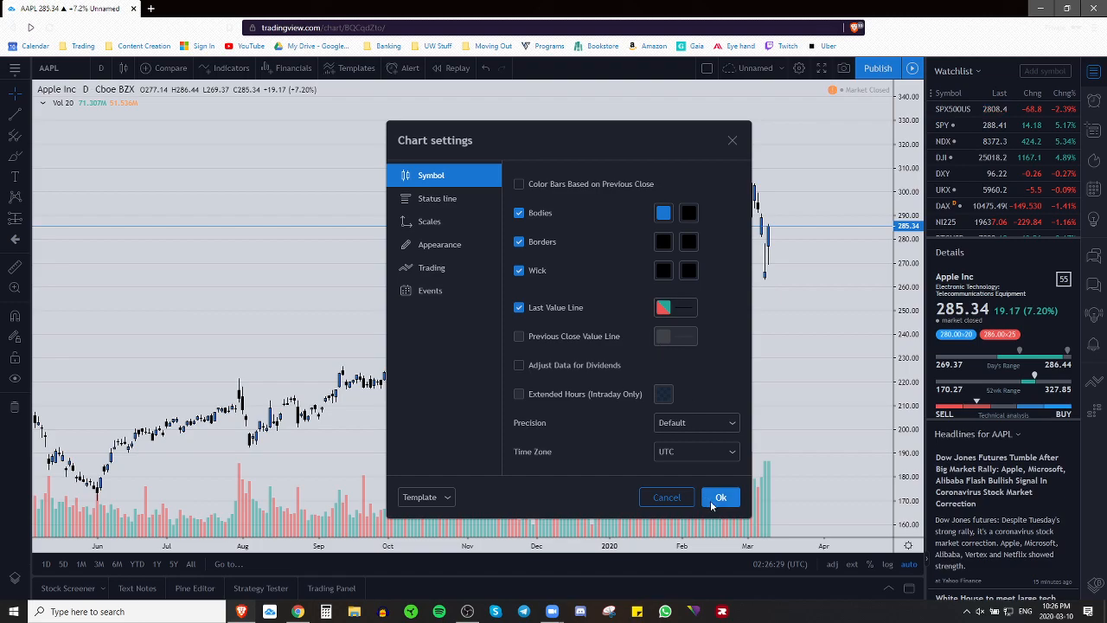
left_click(714, 499)
Step: Delete the Vol 20 volume indicator from the AAPL daily chart using its legend
left_click_drag(749, 326, 735, 329)
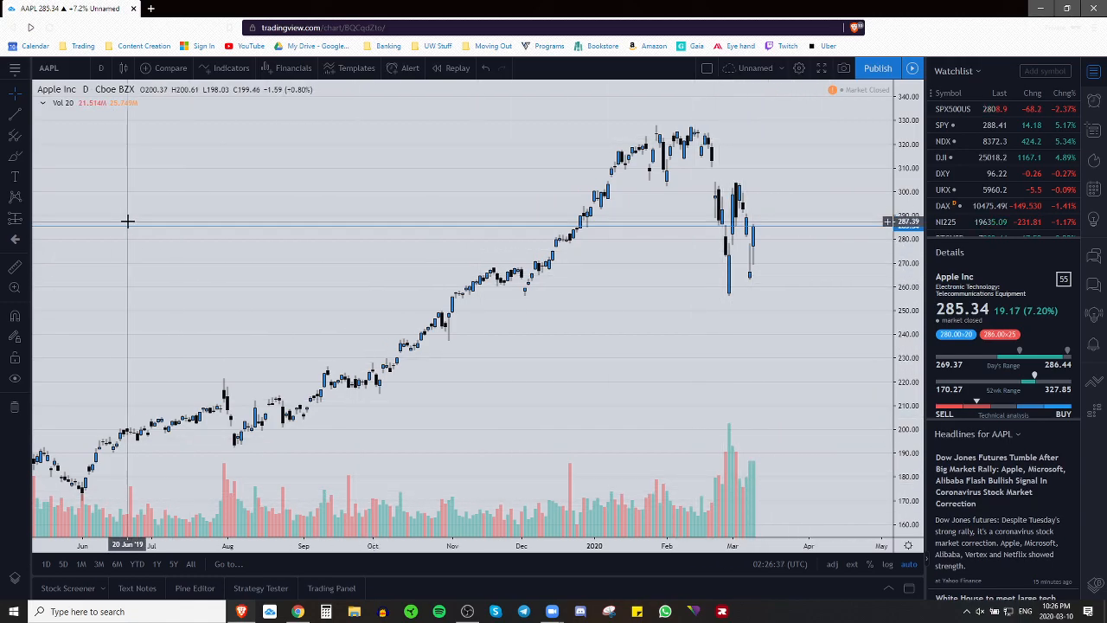
mouse_move(72, 103)
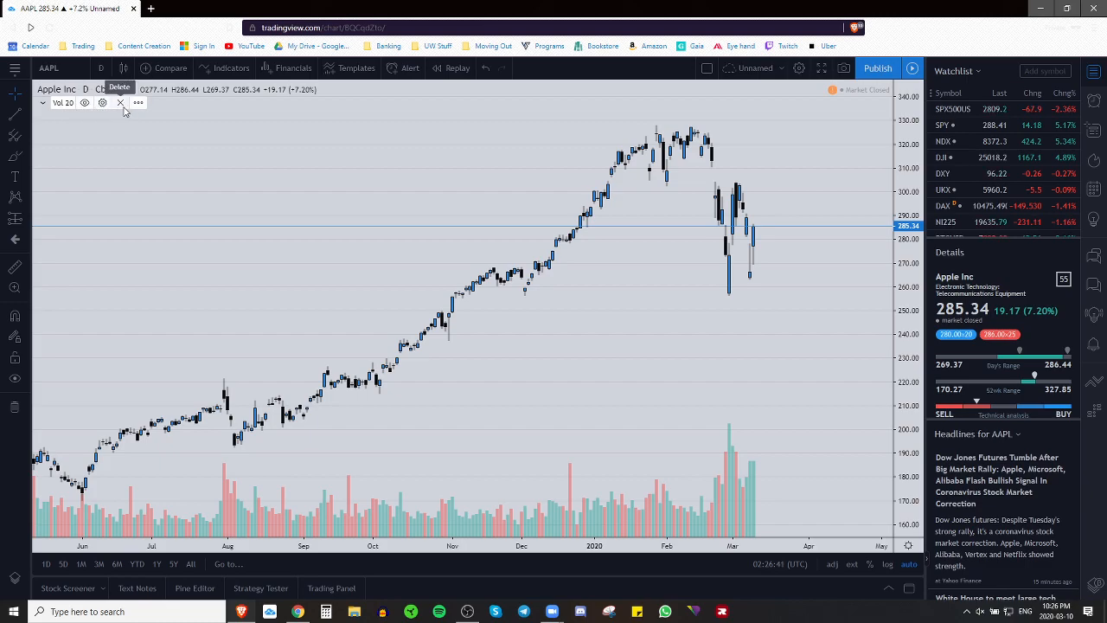
left_click(122, 103)
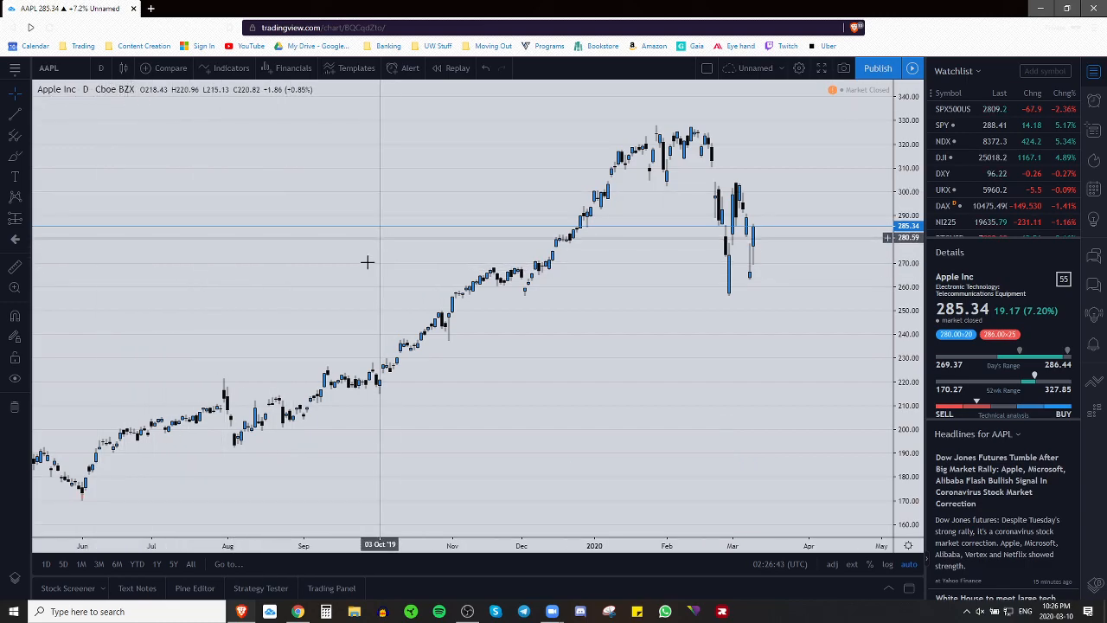
Step: Save the chart settings as the template 'Traders Paradise - Blue and Black Candles'
left_click(799, 69)
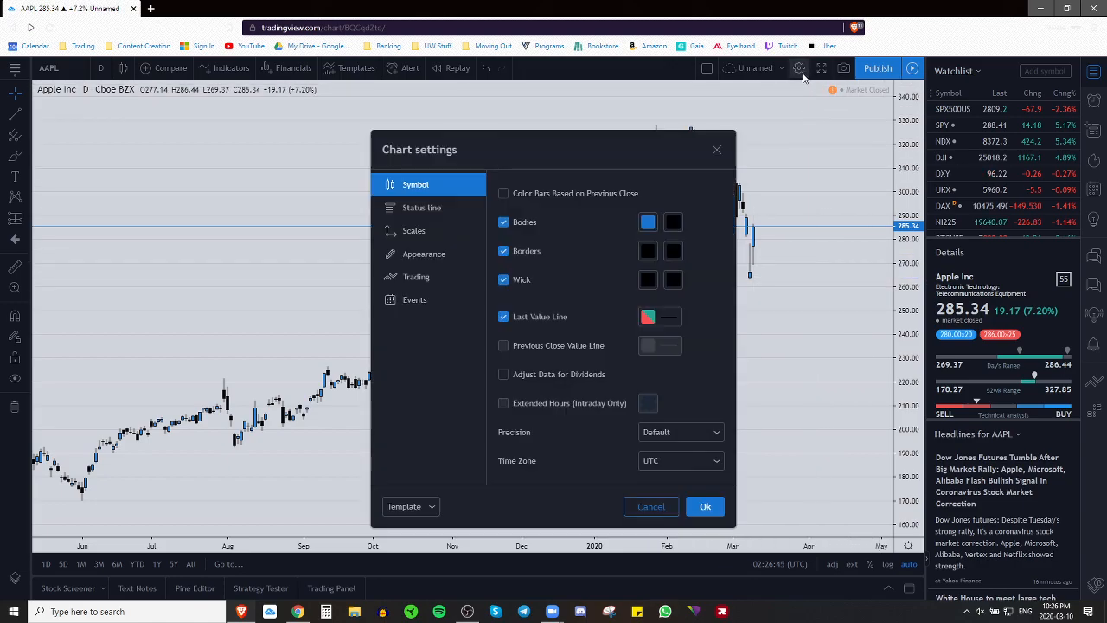
left_click(433, 511)
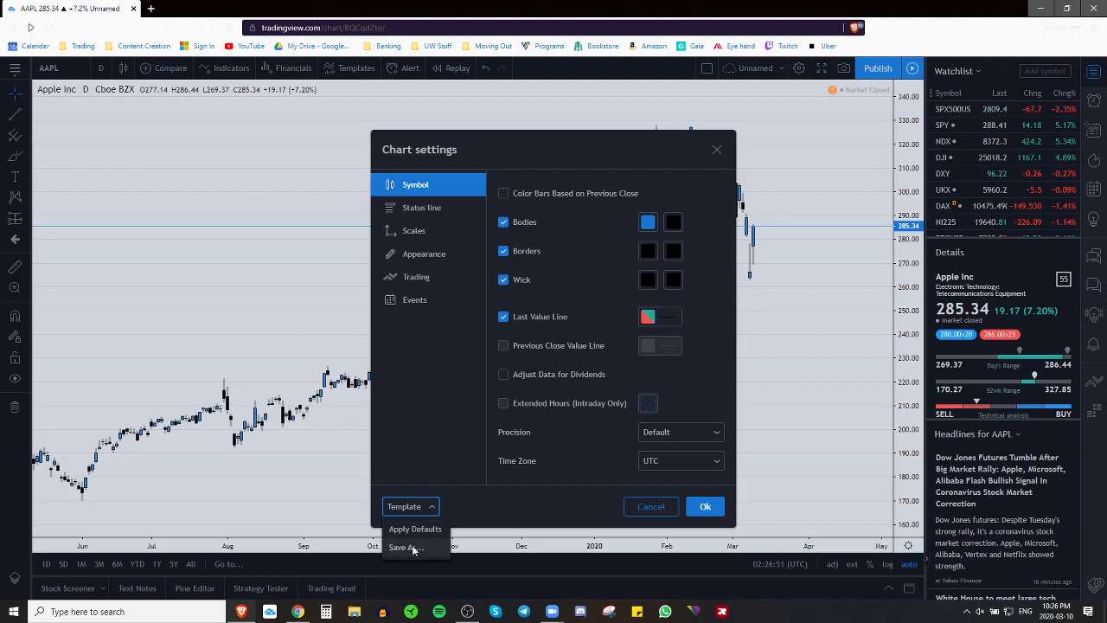
left_click(412, 545)
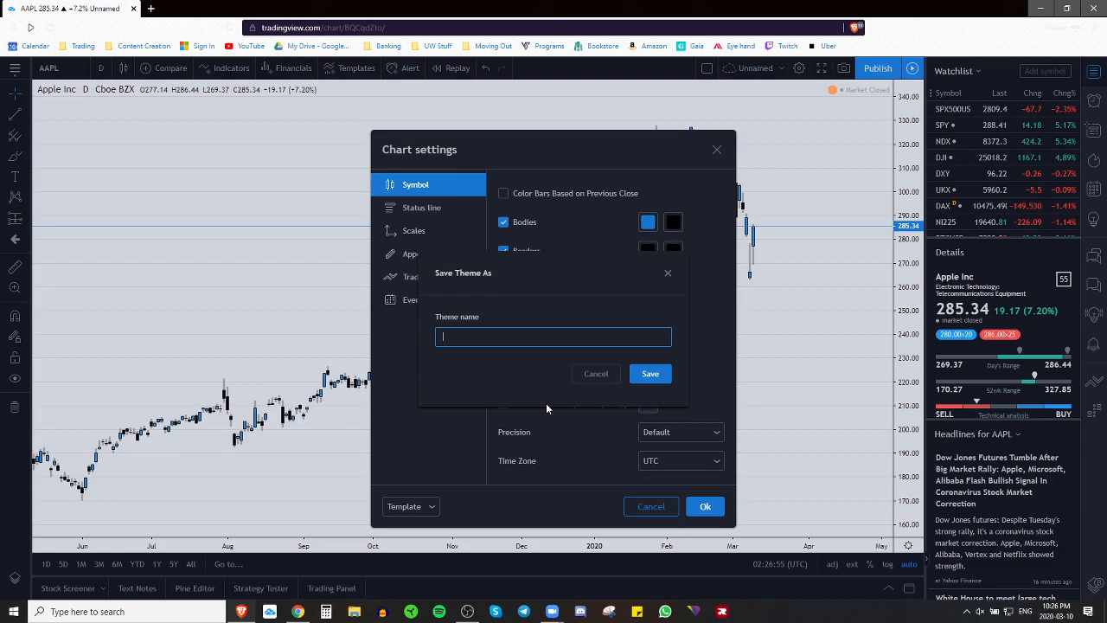
type("Traders Paradise - Blue and Black Ca")
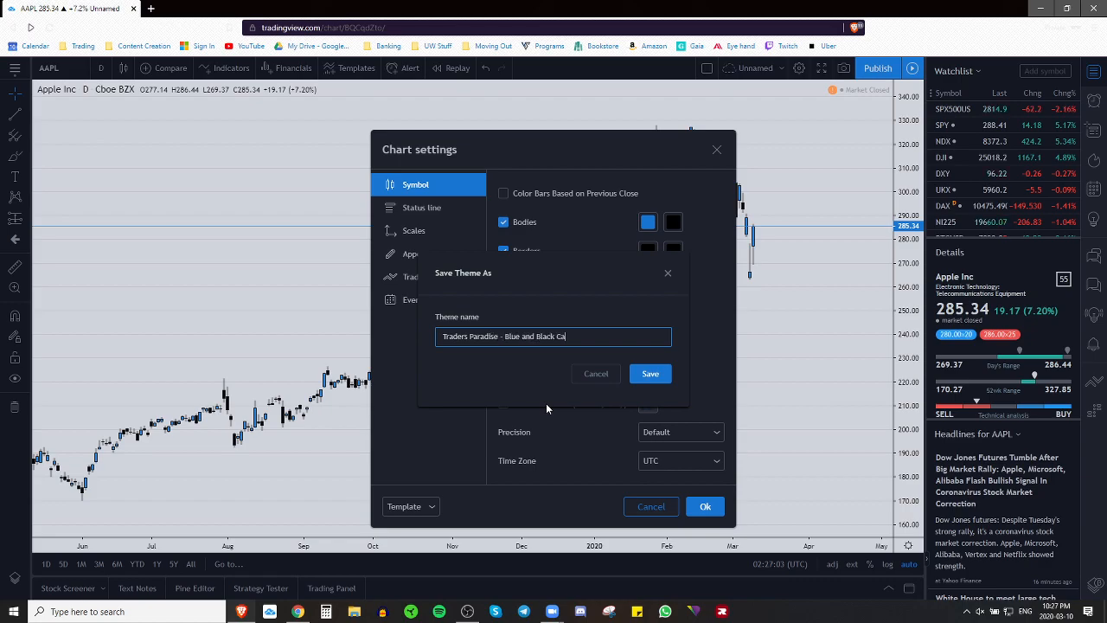
type("ndles")
left_click(641, 379)
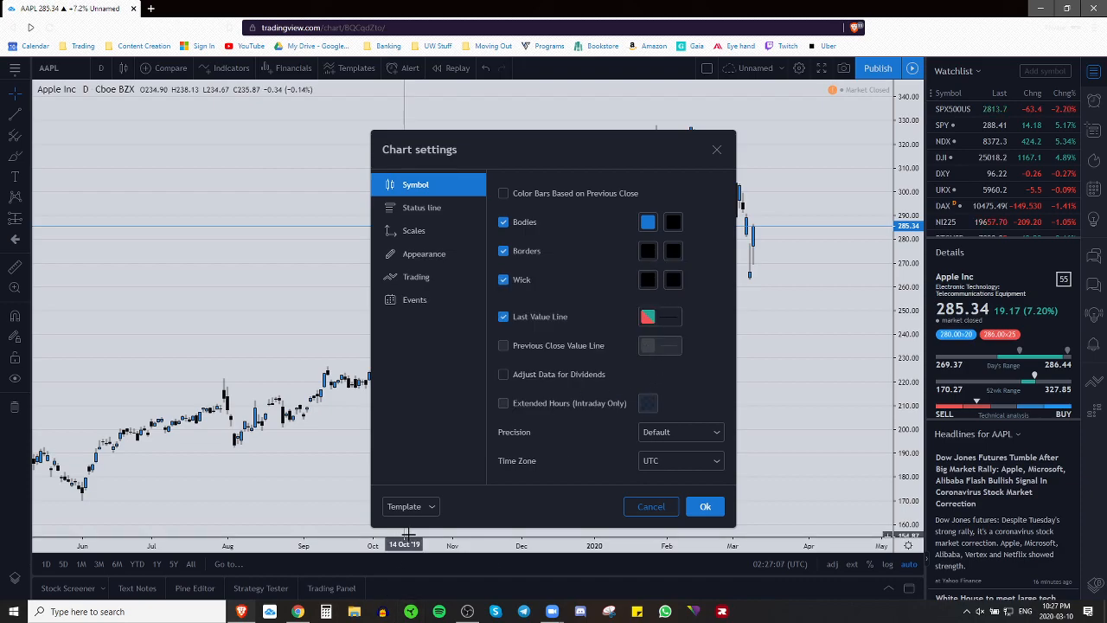
Step: Test Apply Defaults, reapply the Traders Paradise template, and hide the Buy/Sell panel
left_click(433, 508)
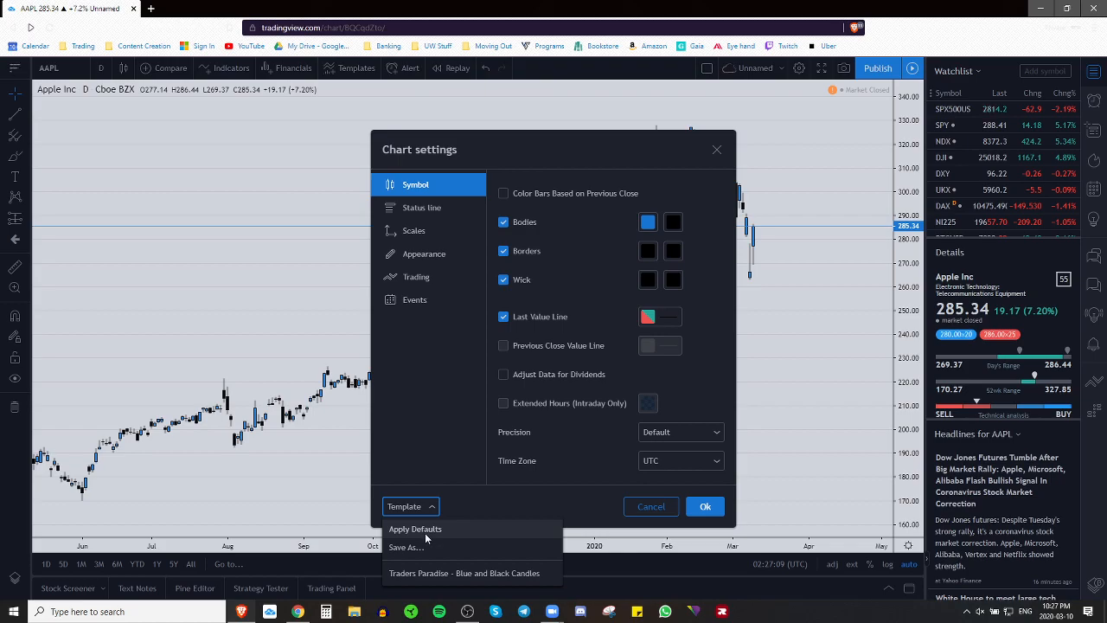
left_click(430, 534)
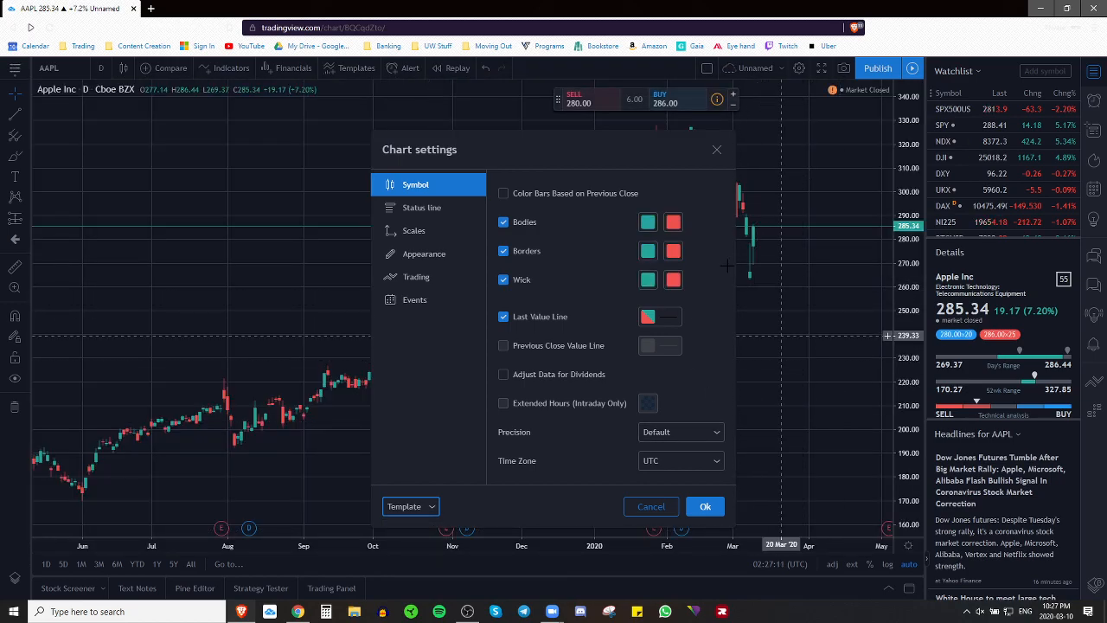
left_click(433, 507)
left_click(424, 574)
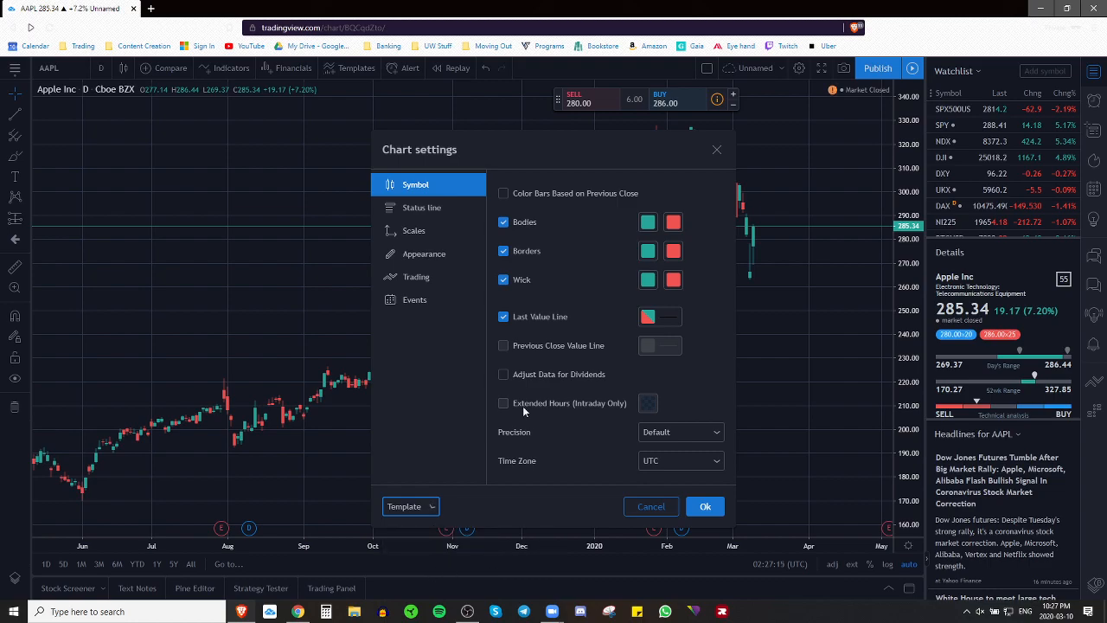
left_click(705, 506)
left_click(638, 113)
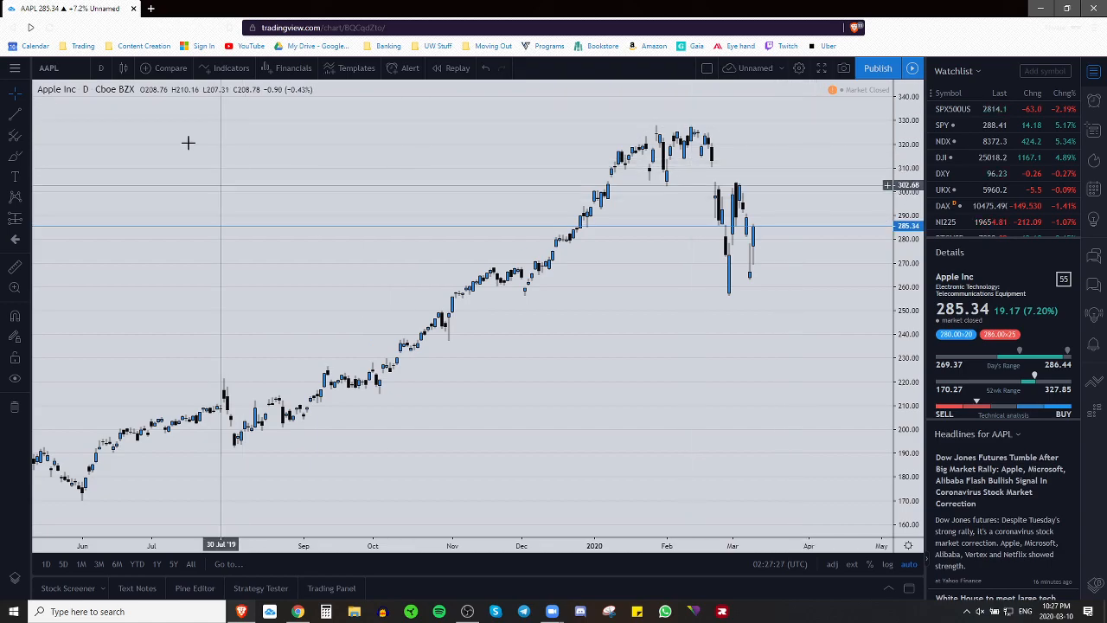
Step: Star Candles and Line as favourite chart styles, then show the chart interval list
left_click(126, 69)
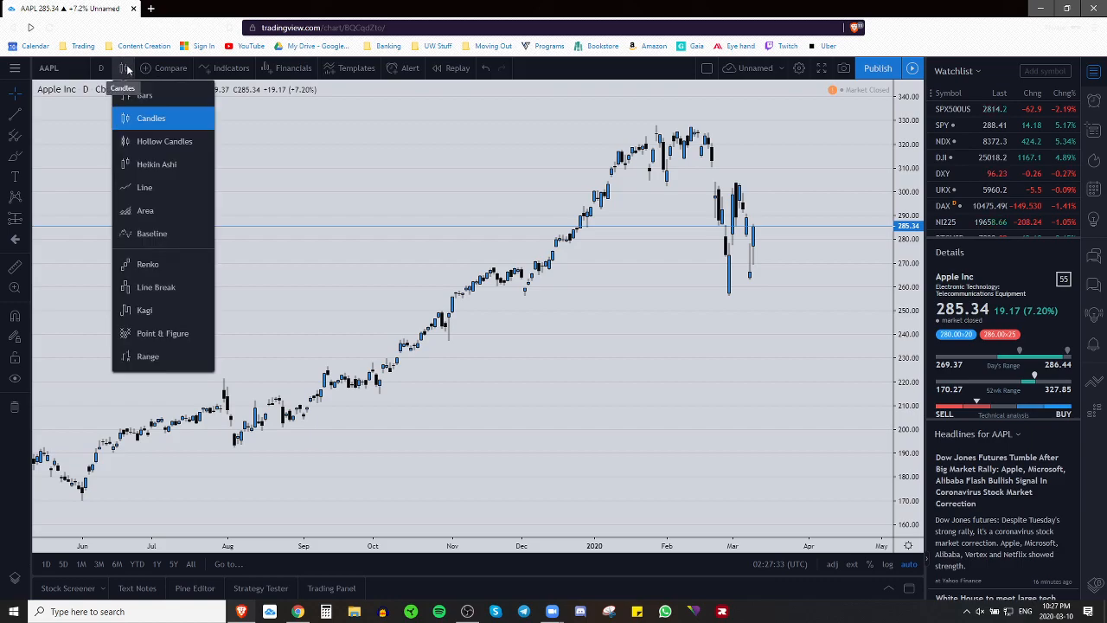
left_click(204, 117)
left_click(204, 187)
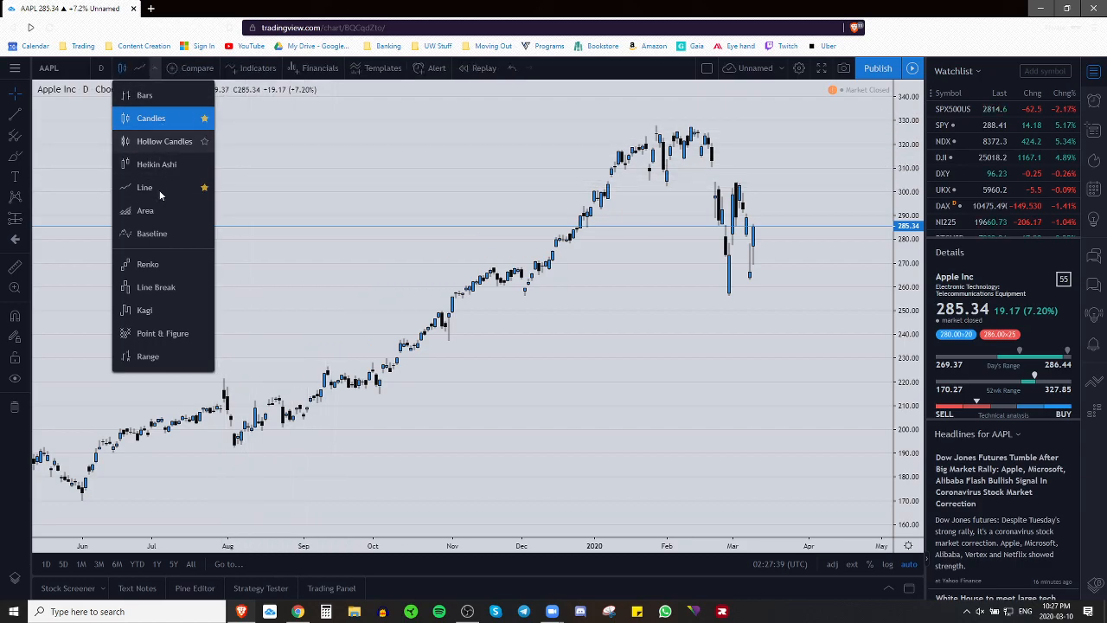
left_click(104, 73)
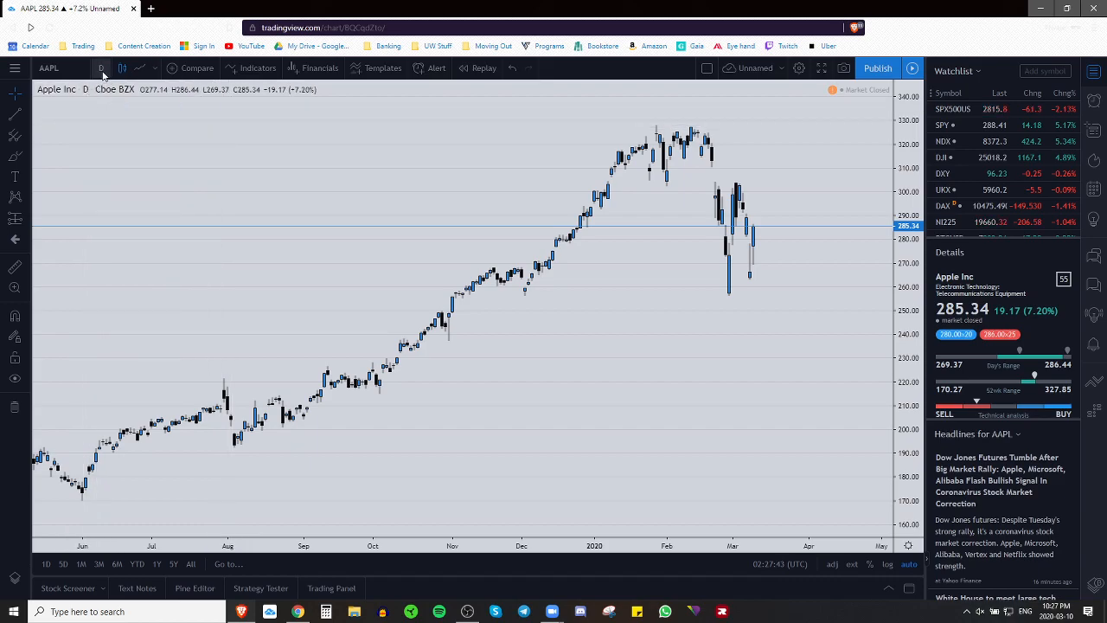
left_click(101, 68)
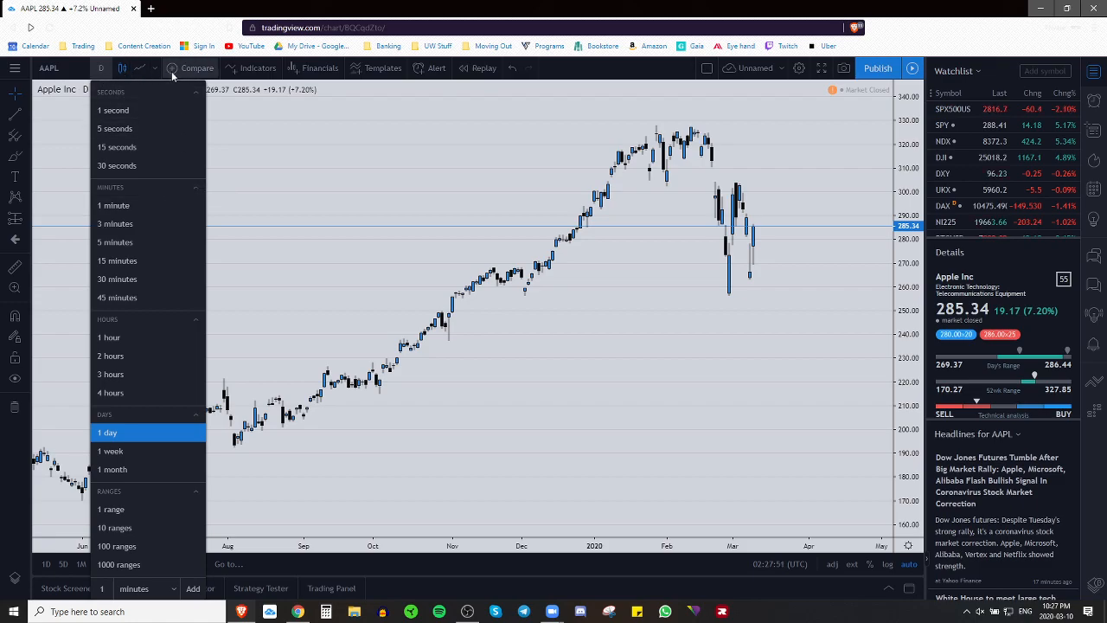
left_click(197, 206)
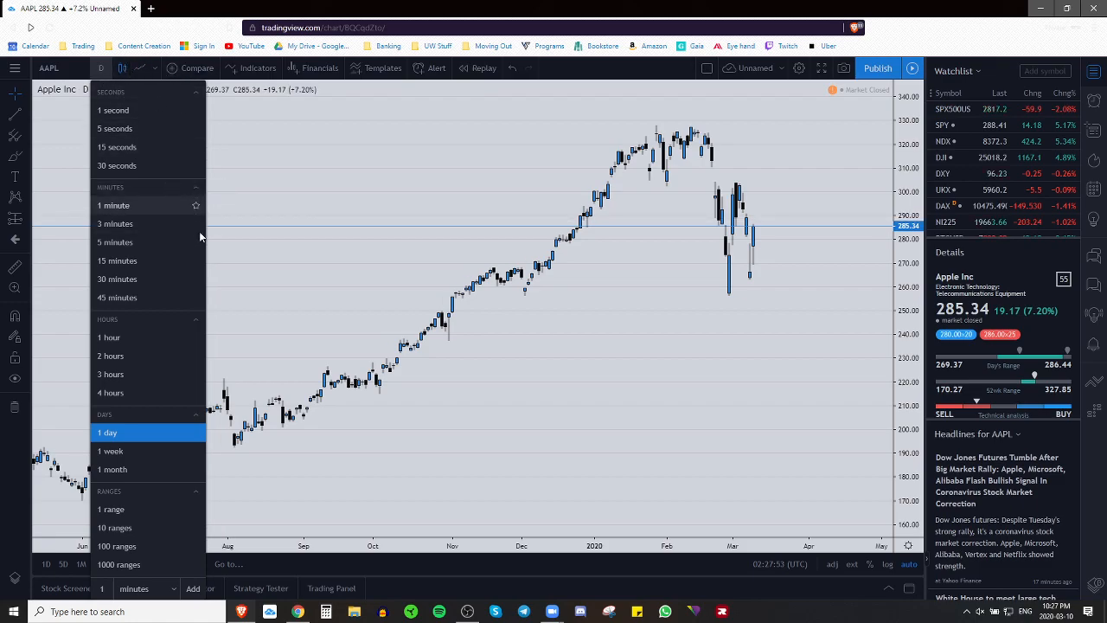
left_click(195, 242)
left_click(196, 260)
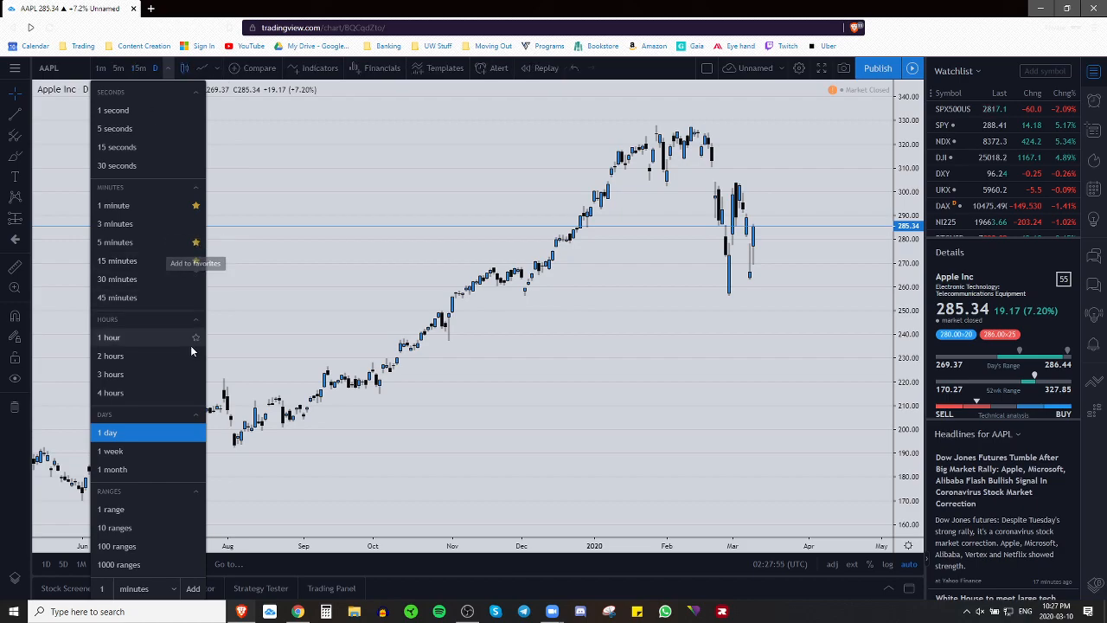
left_click(196, 338)
left_click(196, 393)
left_click(196, 433)
left_click(196, 451)
left_click(196, 470)
left_click(269, 227)
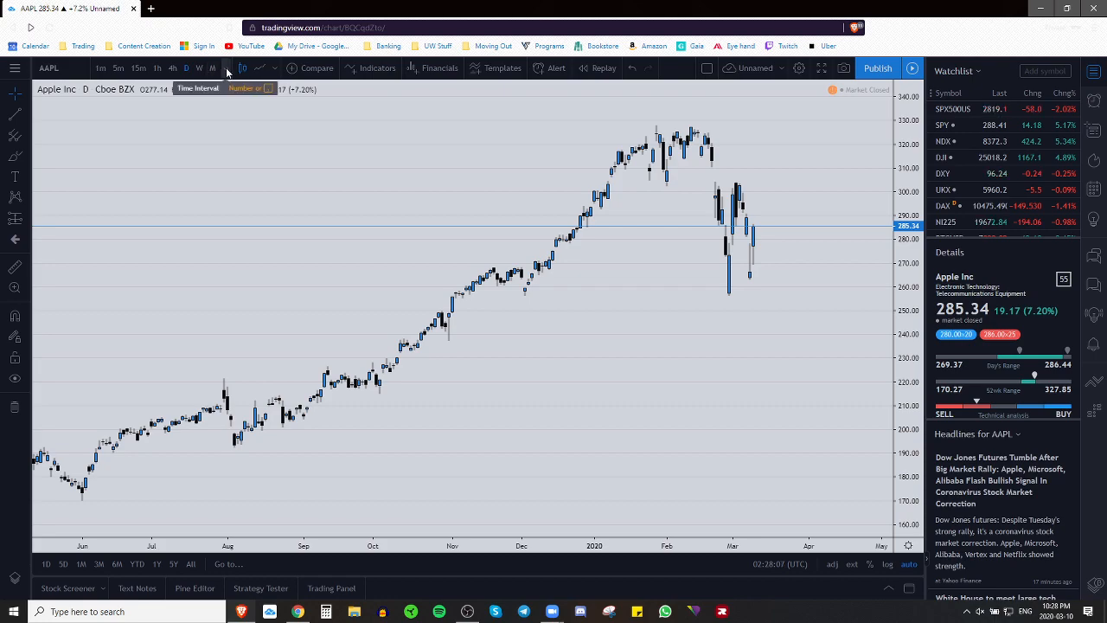
left_click(227, 69)
left_click(325, 224)
left_click(325, 223)
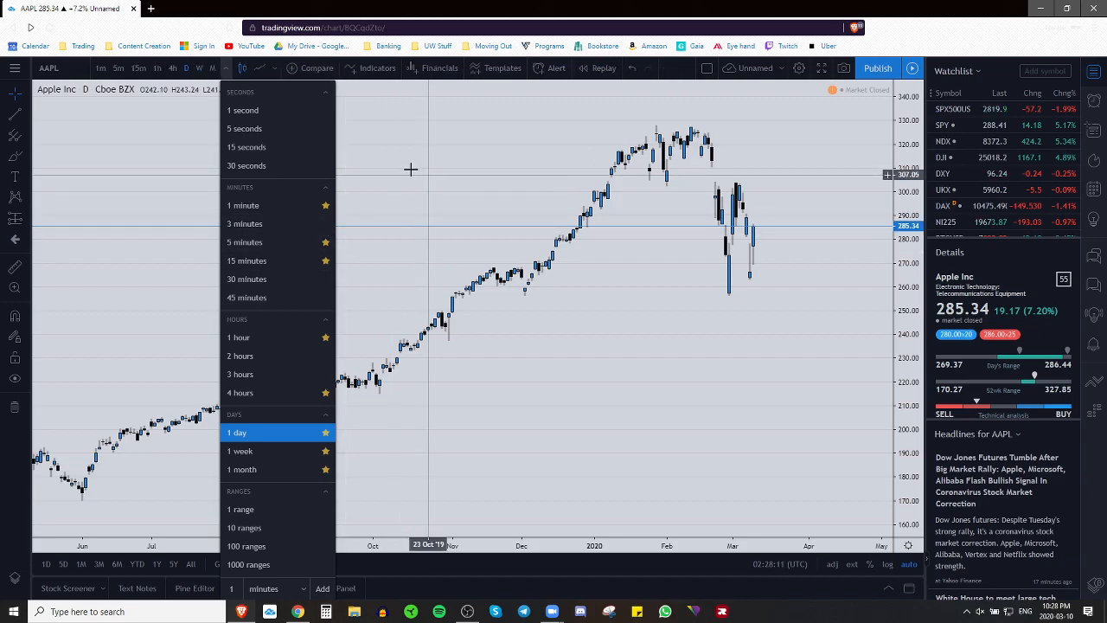
left_click(139, 195)
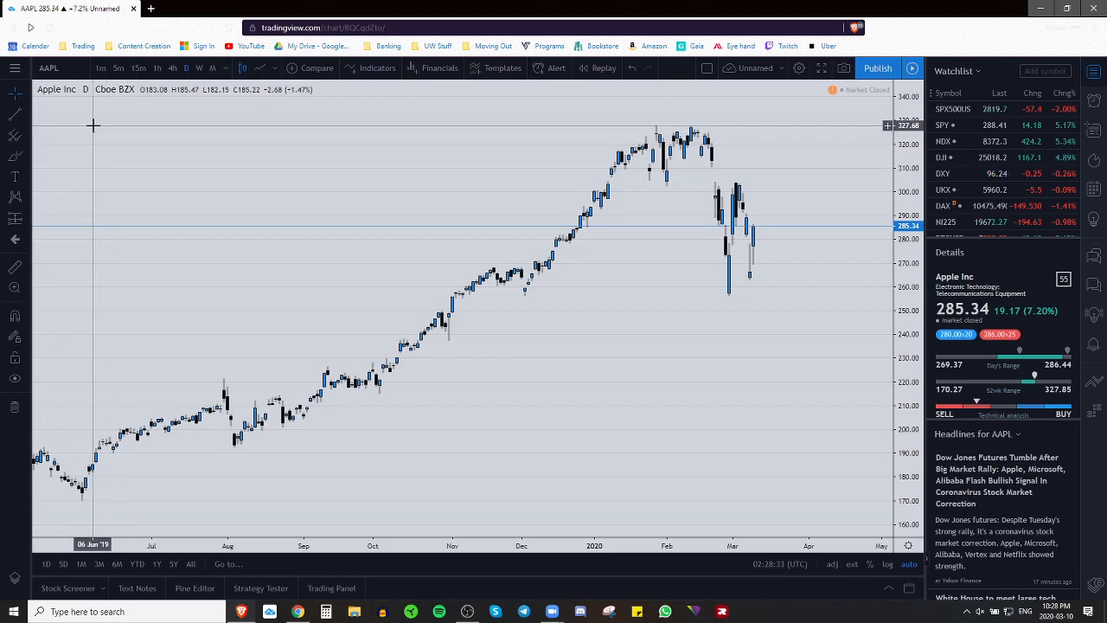
Step: Try the Arrow, Dot and Cross pointer styles on the chart
left_click(26, 97)
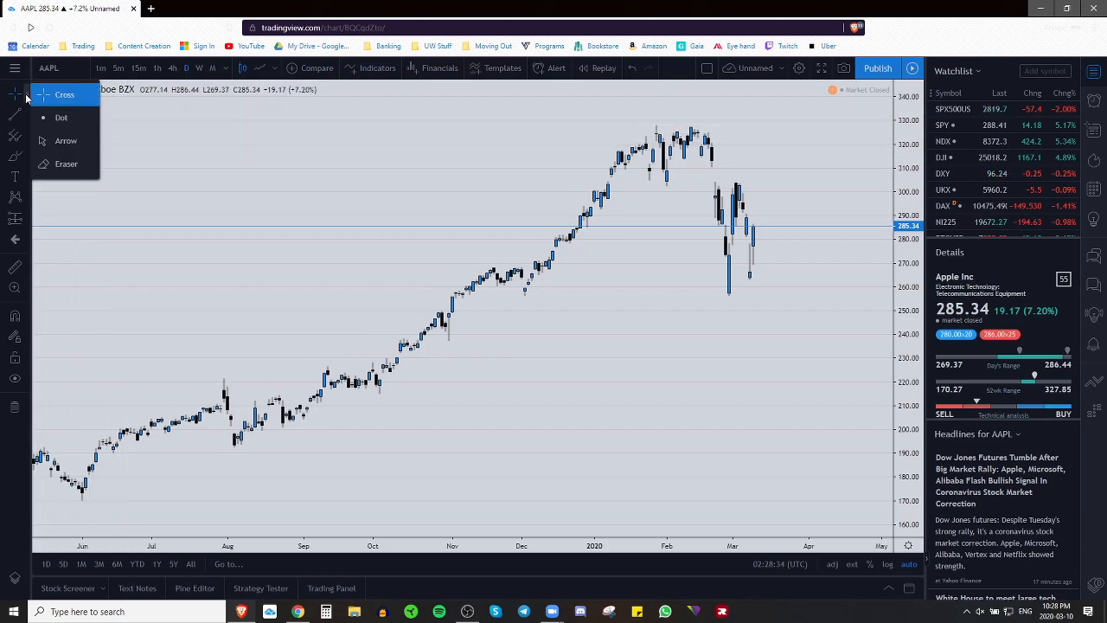
left_click(66, 142)
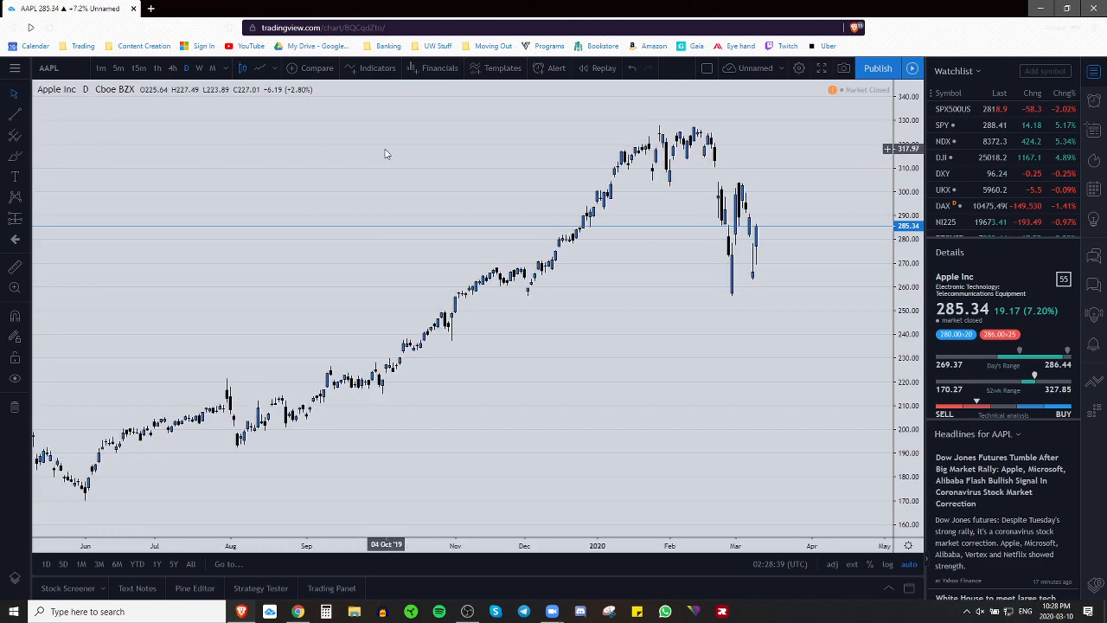
left_click(26, 97)
left_click(45, 119)
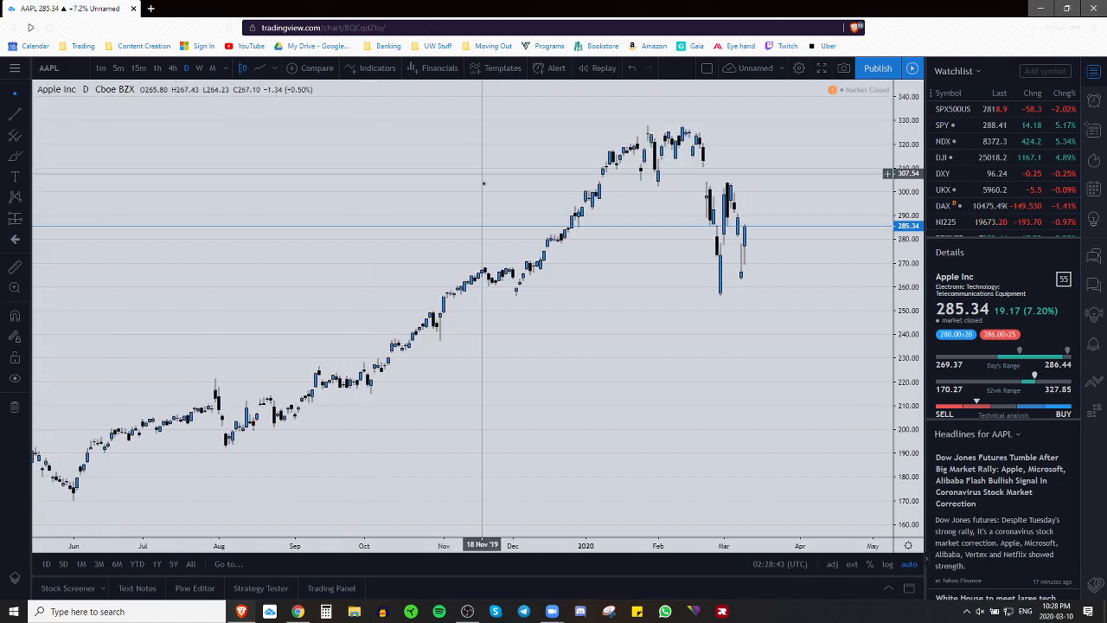
left_click(26, 97)
left_click(63, 97)
left_click_drag(488, 216, 503, 282)
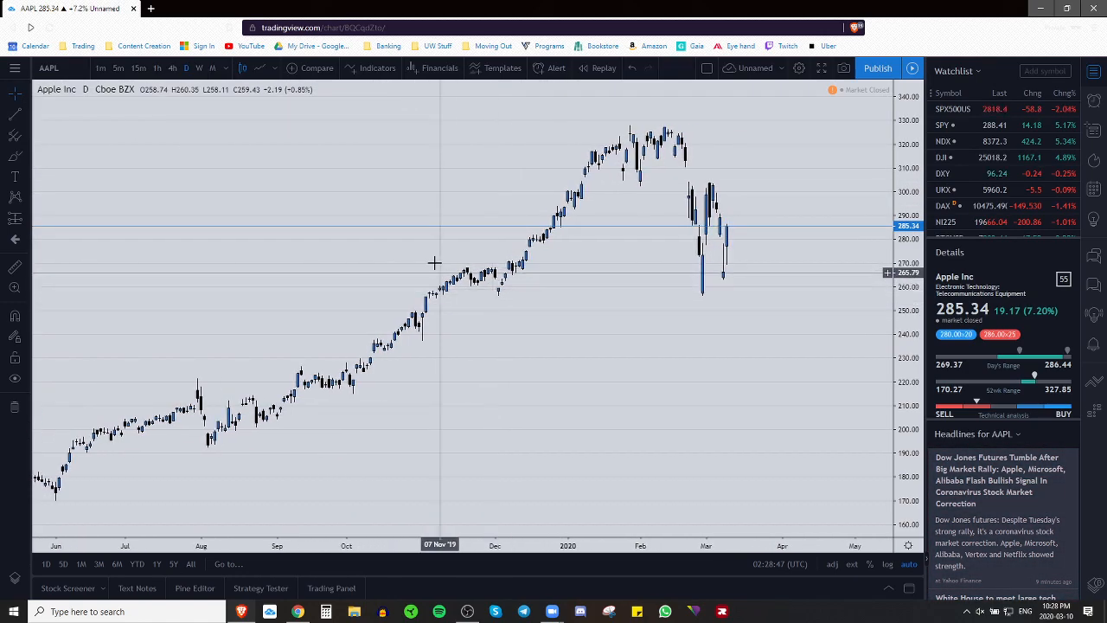
Step: Star Dot as a favourite pointer, make it active, and reposition the favourites toolbar
left_click(26, 95)
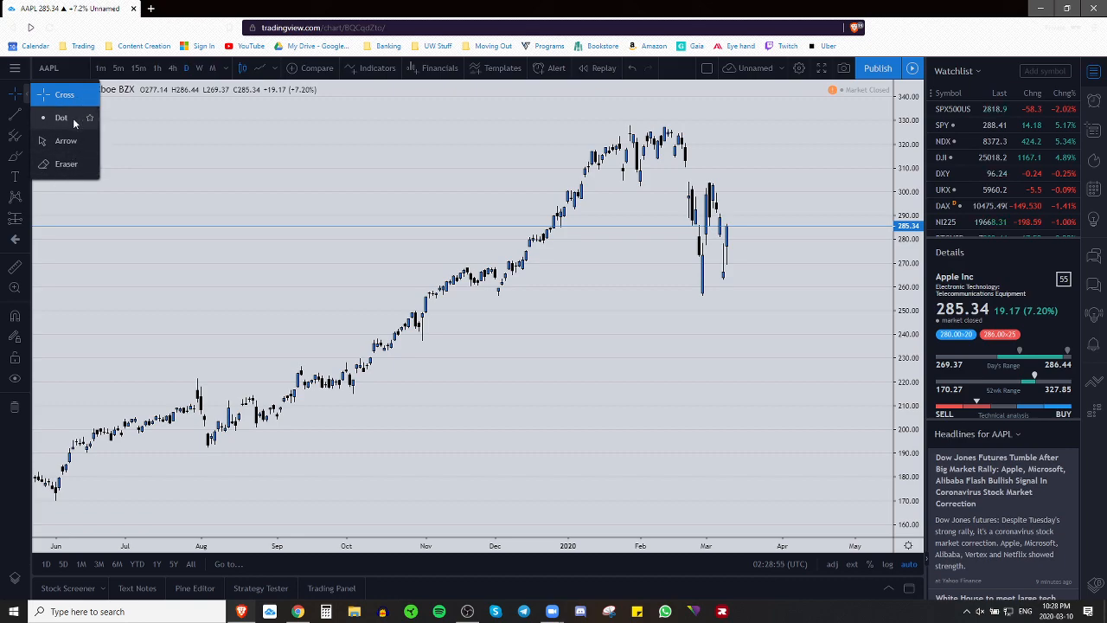
left_click(89, 122)
left_click(73, 117)
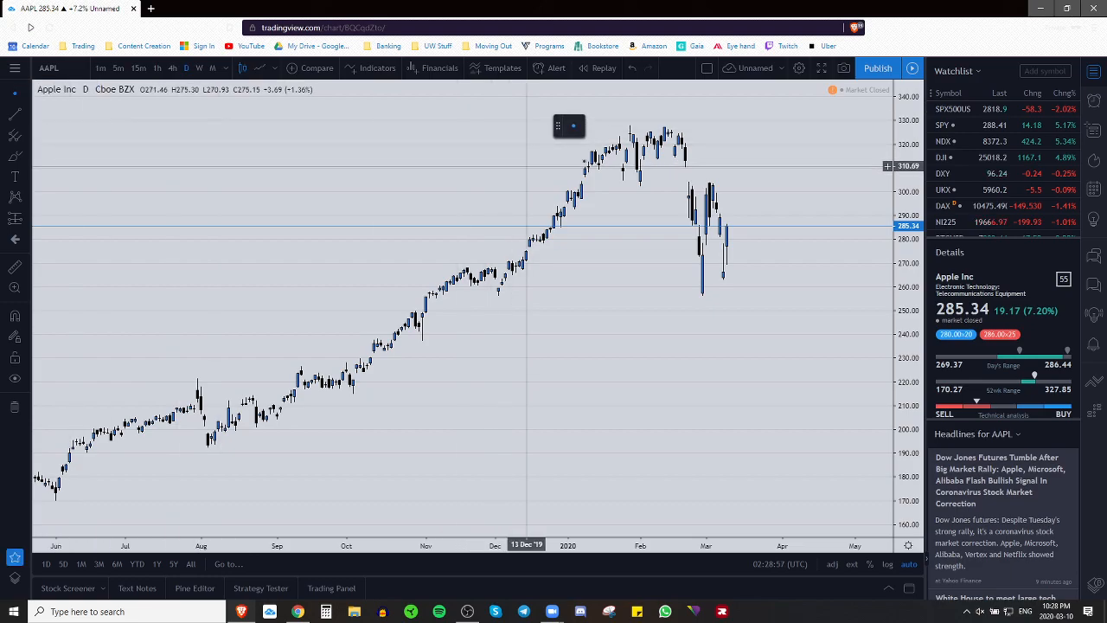
left_click_drag(553, 128, 540, 121)
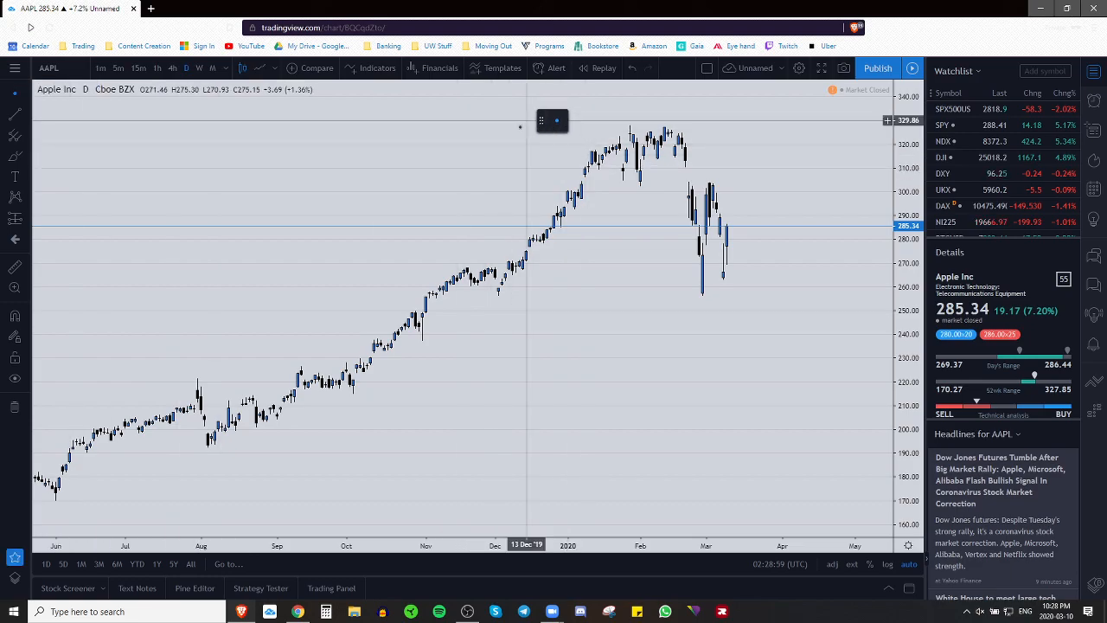
Step: Star Trend Line, Horizontal Line, Horizontal Ray and Arrow as favourite drawing tools
left_click(30, 119)
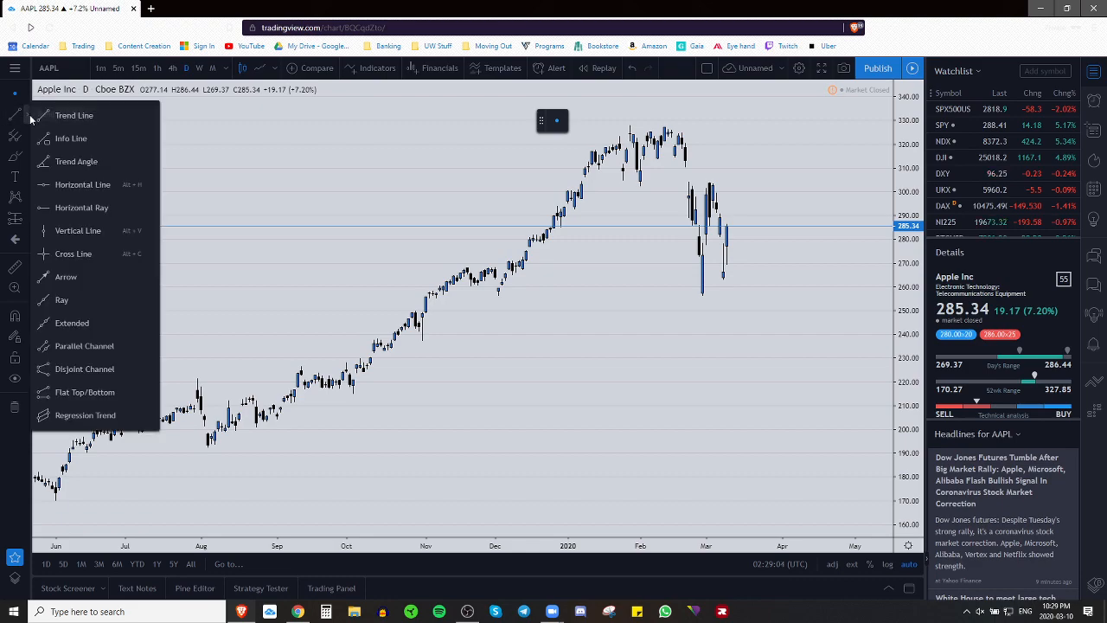
left_click(149, 115)
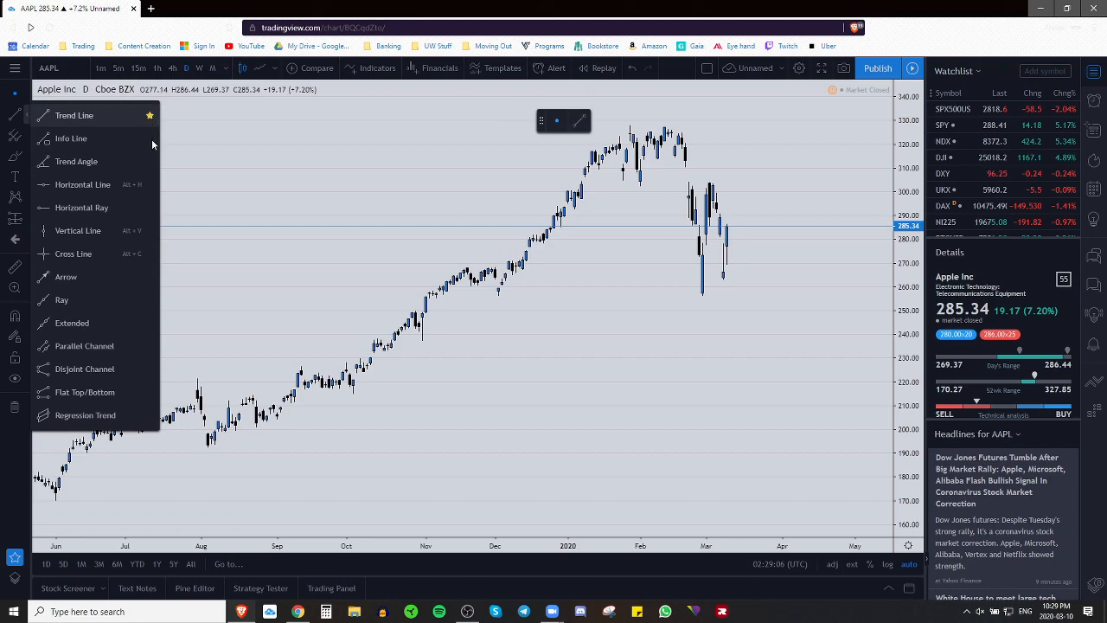
left_click(151, 185)
left_click(150, 208)
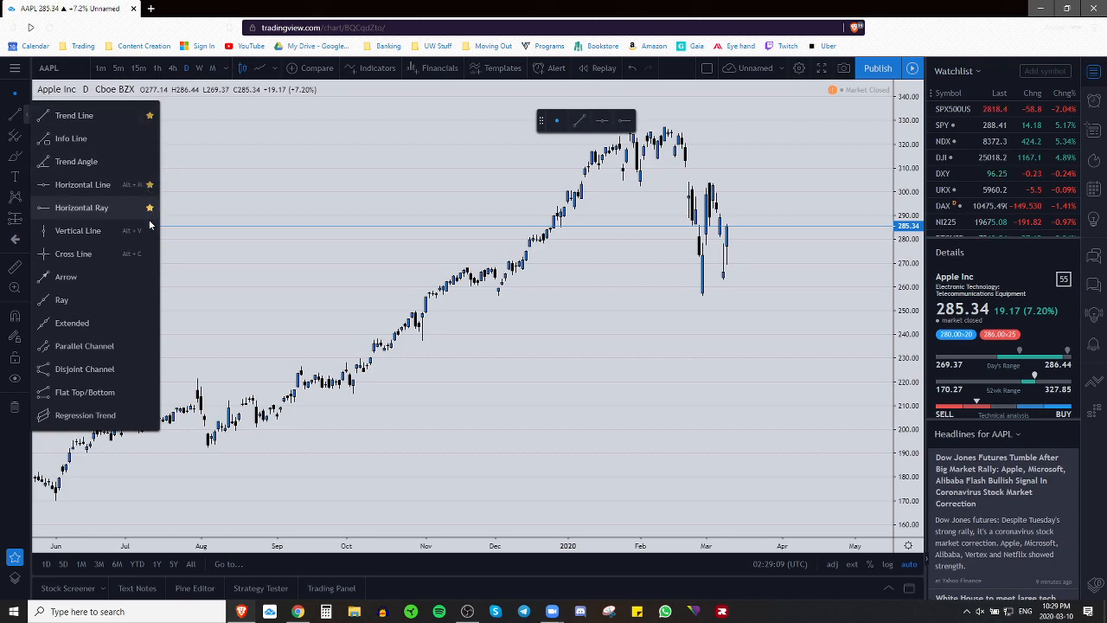
left_click(149, 277)
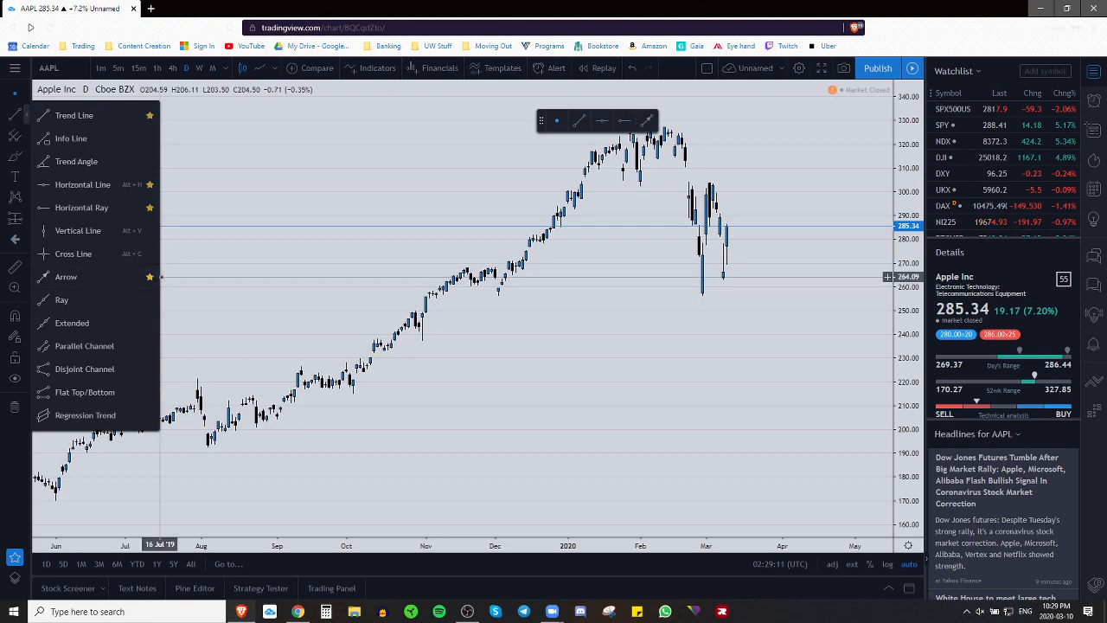
Step: Star Fib Retracement, Brush and Rectangle as favourite drawing tools
left_click(26, 141)
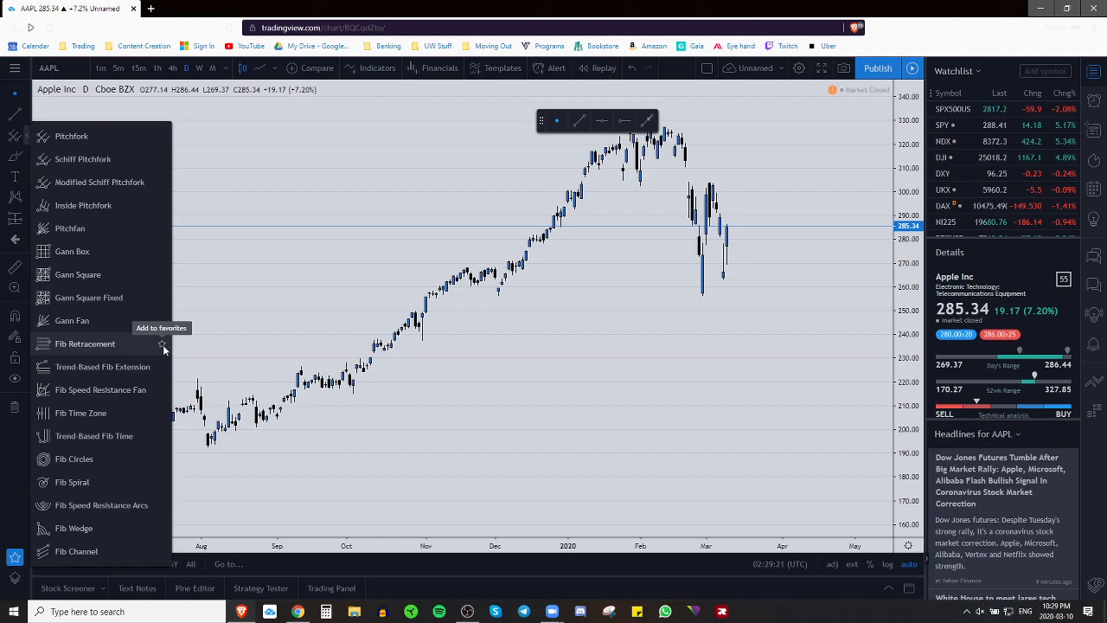
left_click(162, 345)
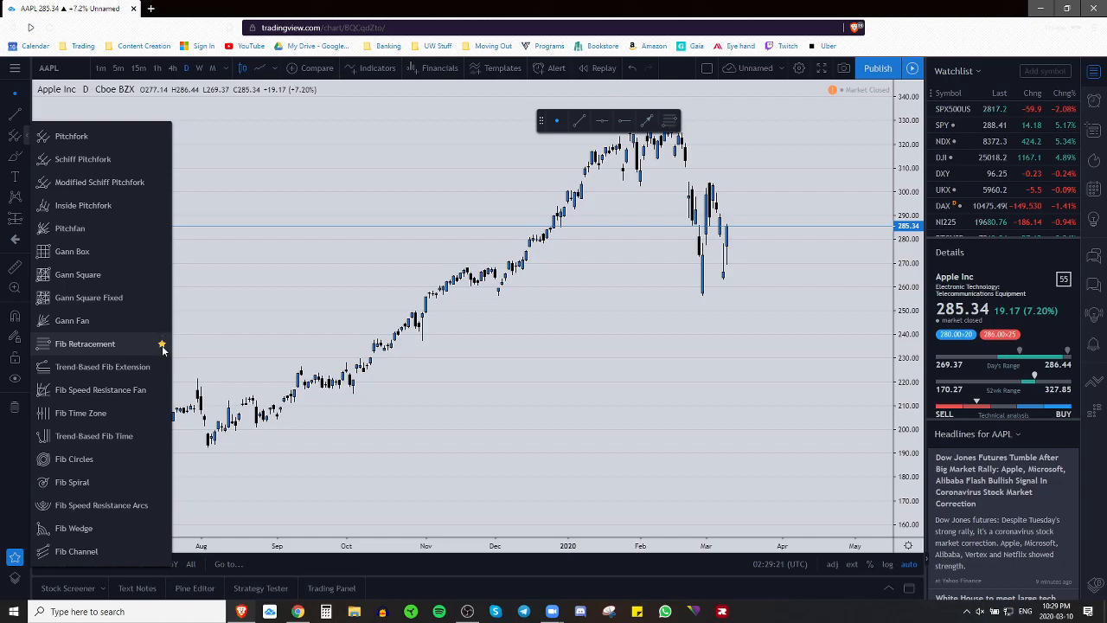
left_click(28, 159)
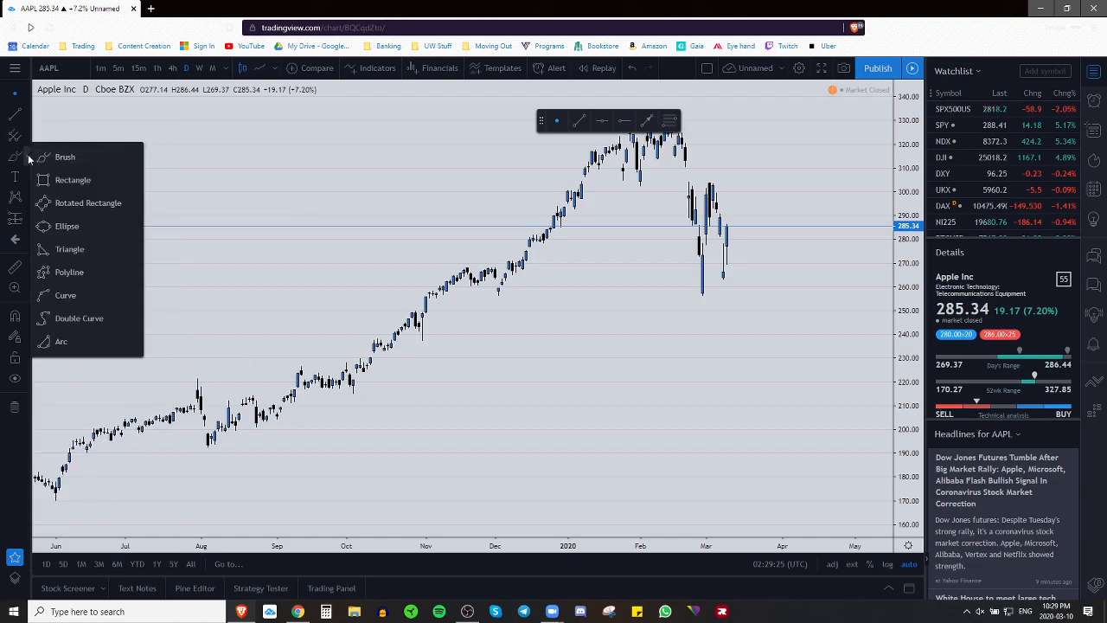
left_click(134, 159)
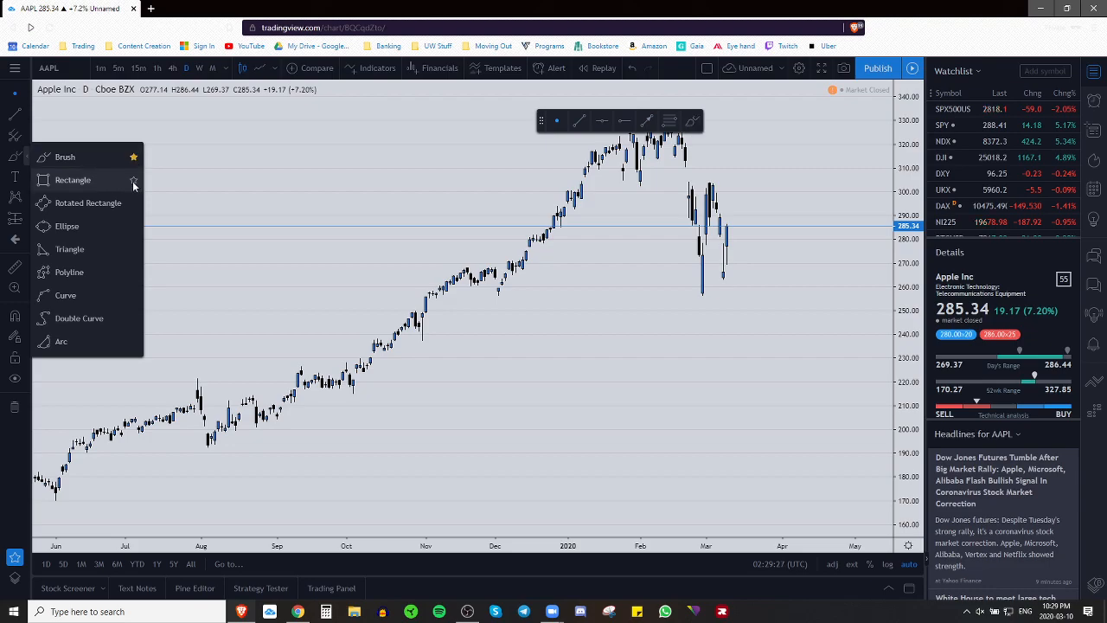
left_click(134, 179)
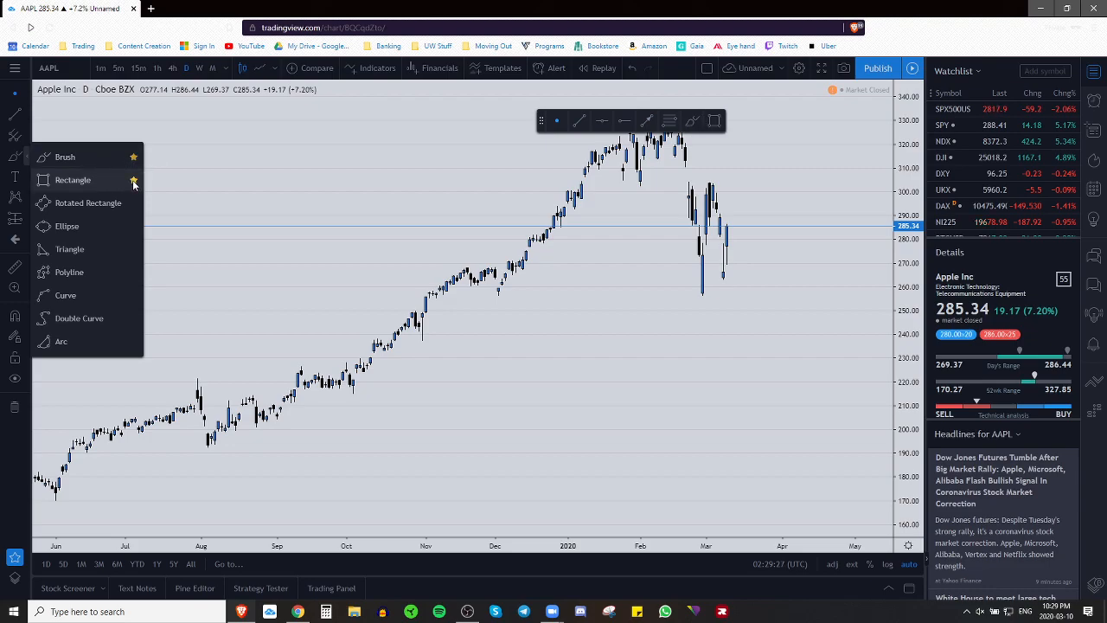
Step: Star Text and Price Label as favourites and pick the Price Label tool
left_click(26, 179)
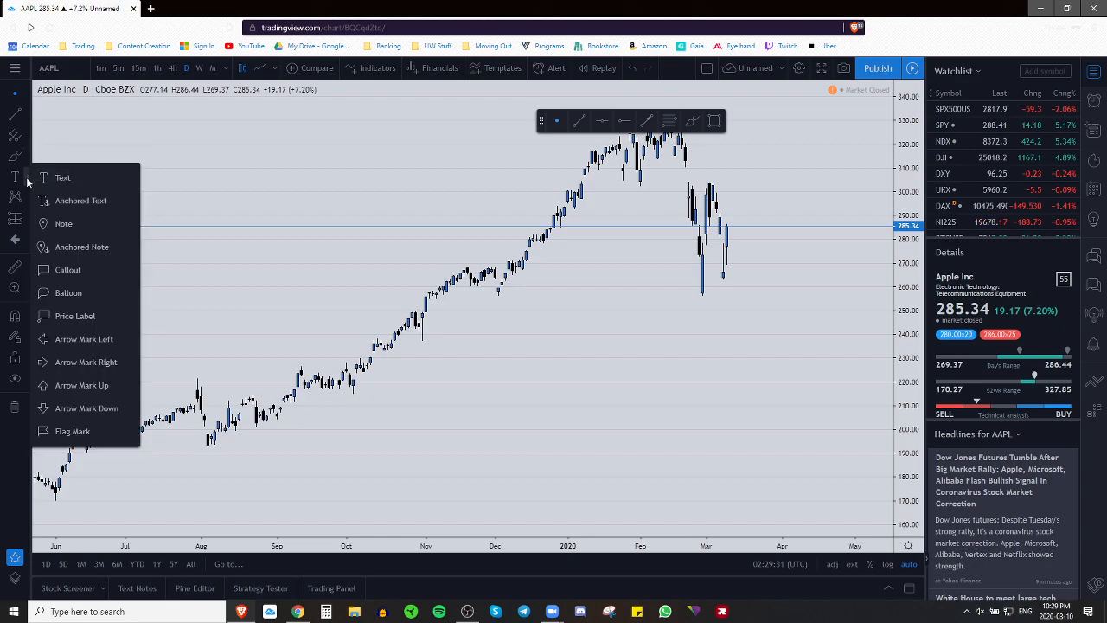
left_click(131, 178)
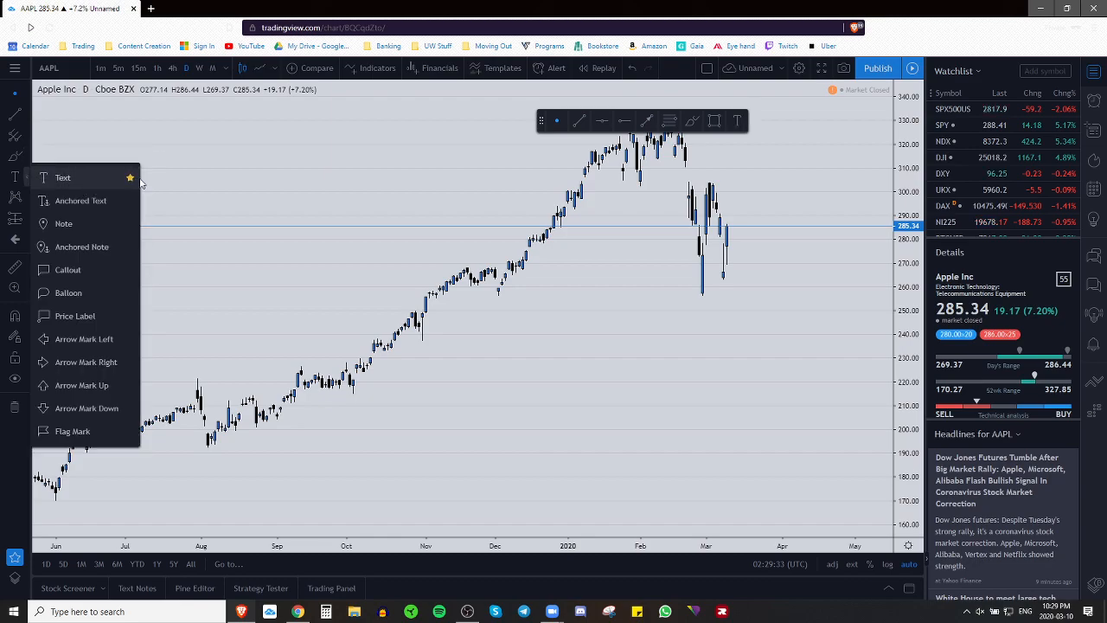
left_click(130, 317)
left_click(75, 316)
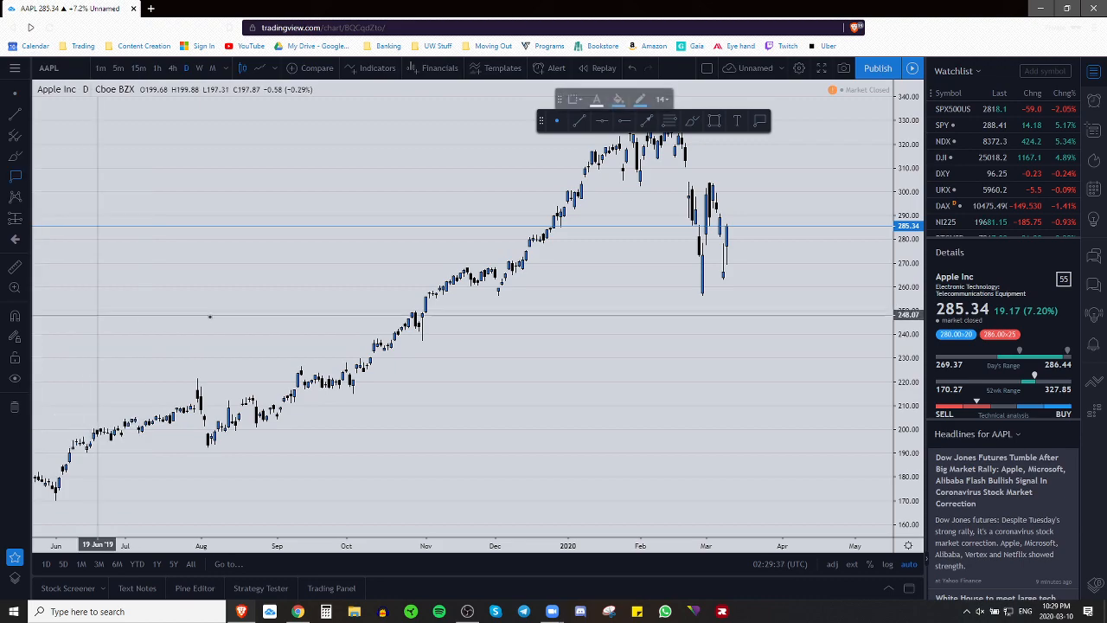
left_click(737, 196)
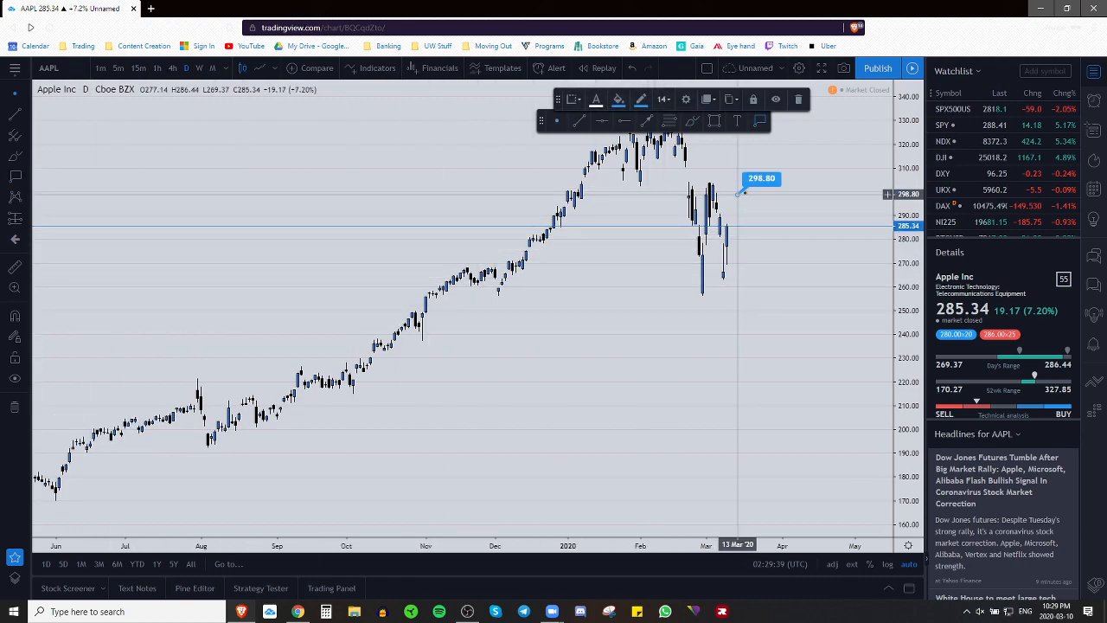
right_click(754, 183)
mouse_move(756, 182)
left_mouse_down()
mouse_move(751, 199)
mouse_move(768, 223)
mouse_move(764, 185)
mouse_move(597, 303)
mouse_move(538, 309)
mouse_move(564, 322)
mouse_move(642, 251)
mouse_move(731, 219)
mouse_move(769, 184)
left_mouse_up()
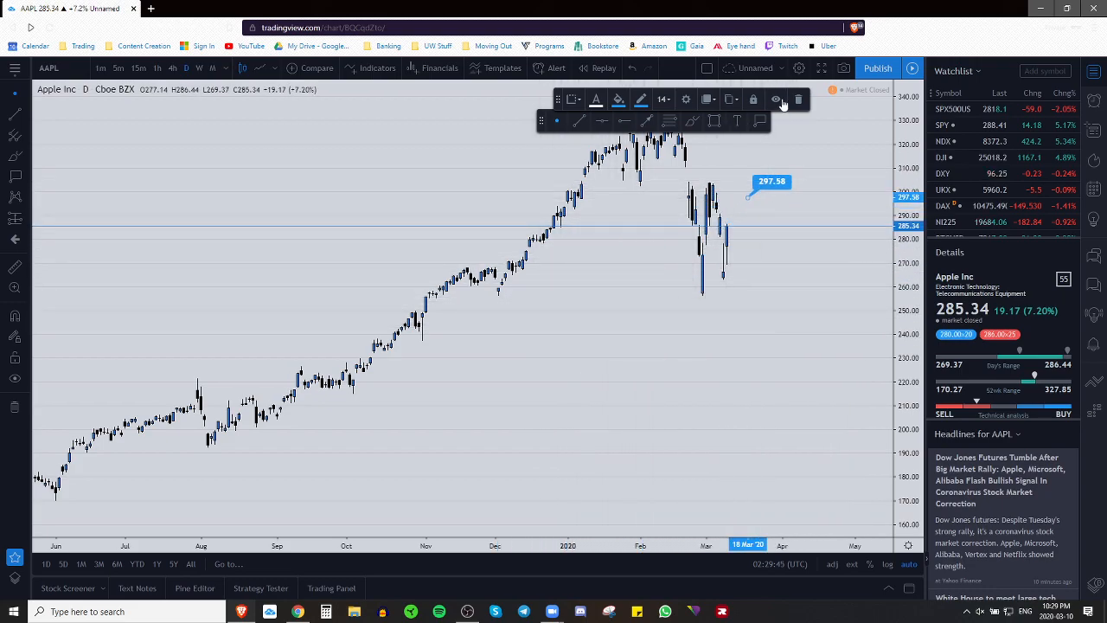
left_click(798, 98)
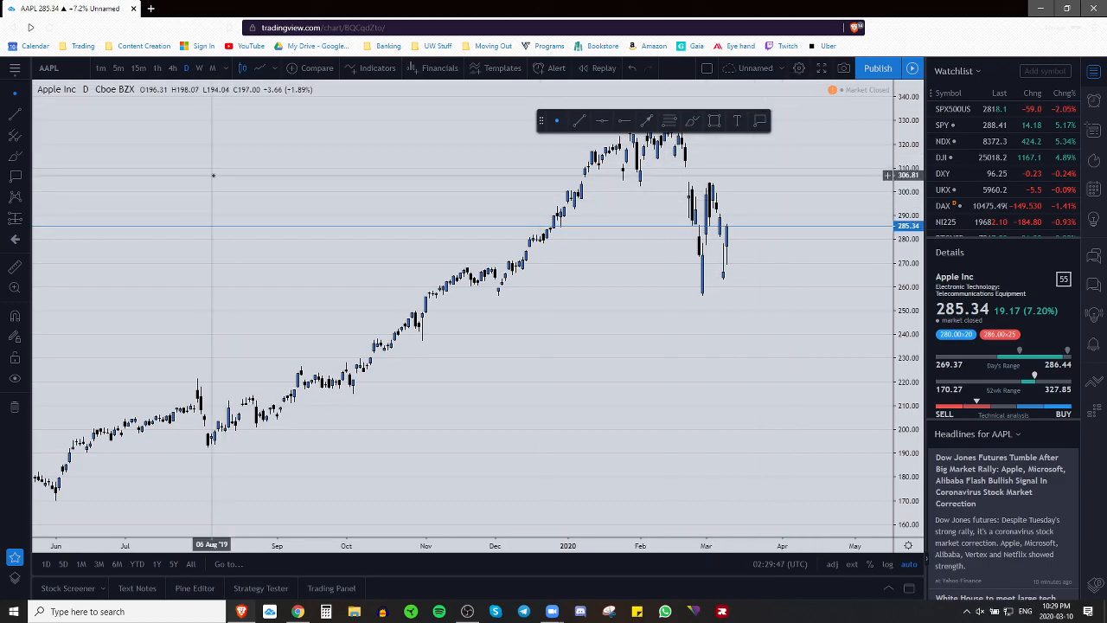
left_click(27, 201)
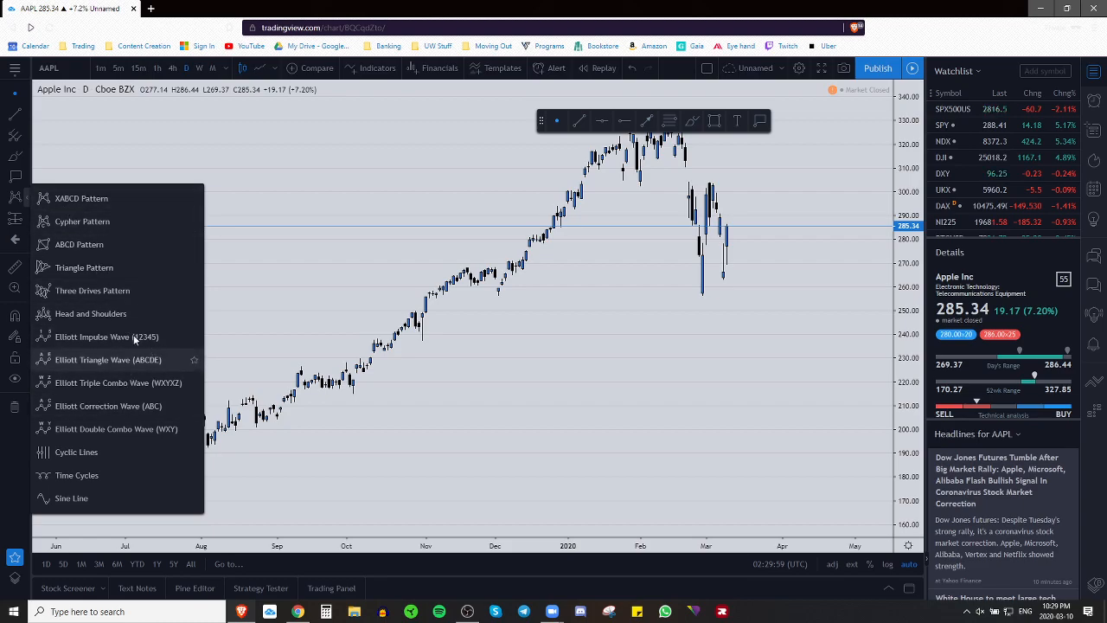
Step: Star Long Position and Short Position among the prediction and measurement tools
left_click(29, 221)
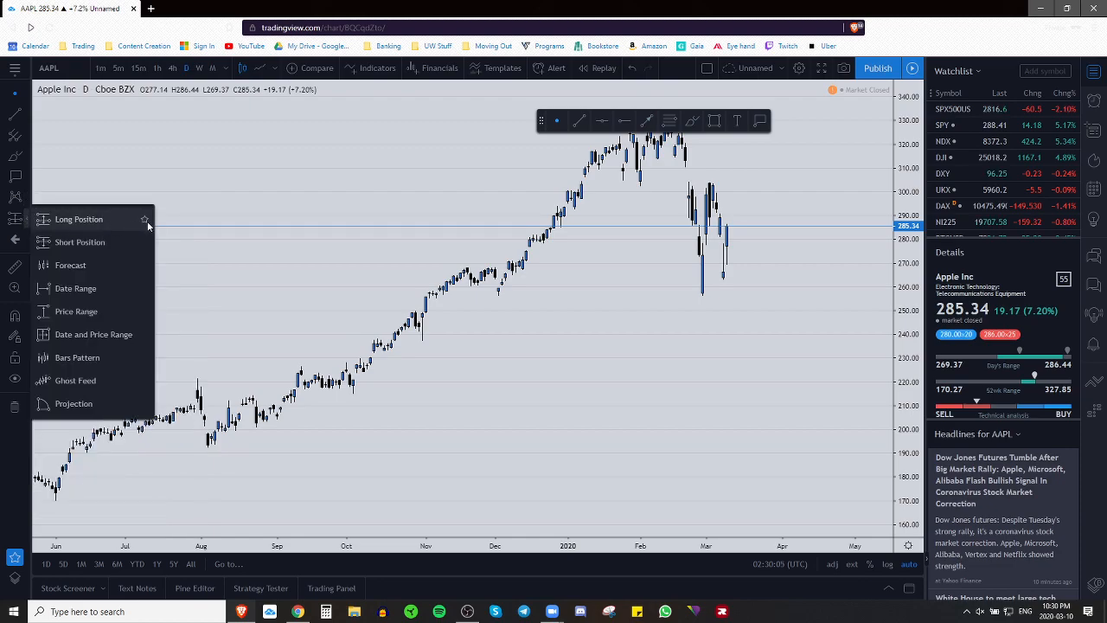
left_click(146, 220)
left_click(144, 244)
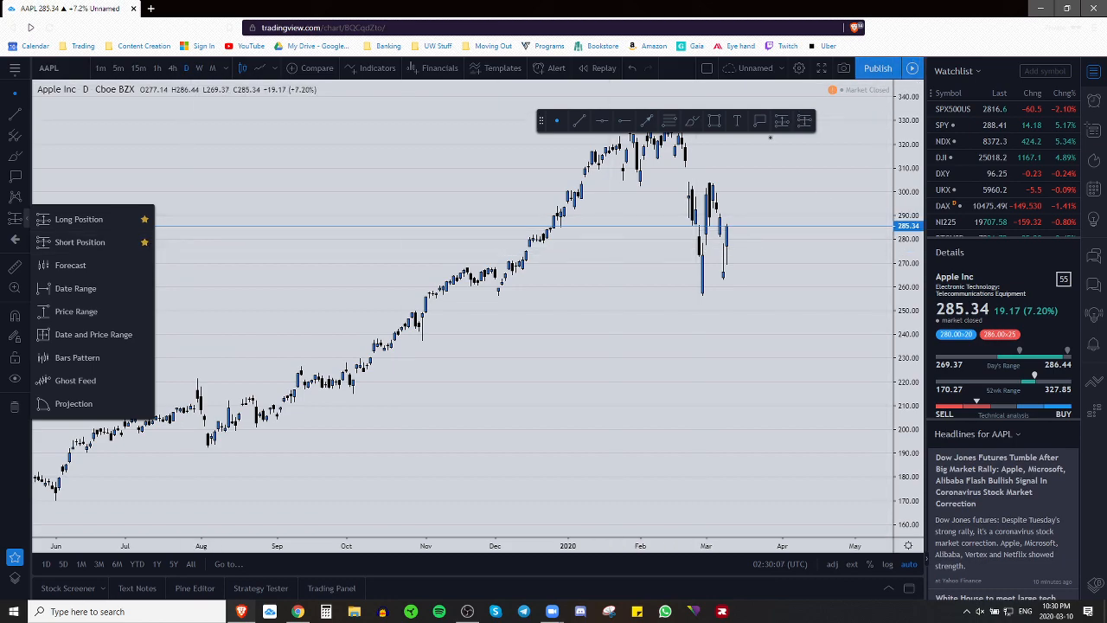
Step: Move the floating favourites toolbar down near the time axis, clear of the price peaks
left_click(533, 155)
mouse_move(534, 155)
left_mouse_down()
mouse_move(413, 432)
mouse_move(379, 463)
mouse_move(363, 597)
mouse_move(422, 555)
mouse_move(370, 571)
left_mouse_up()
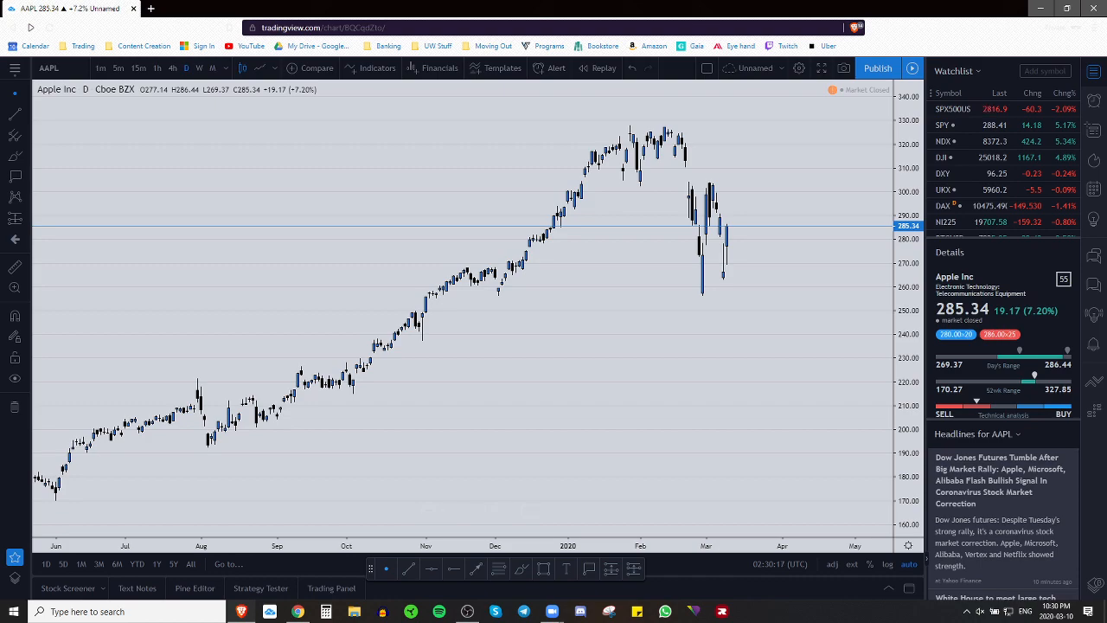
left_click_drag(637, 358, 635, 358)
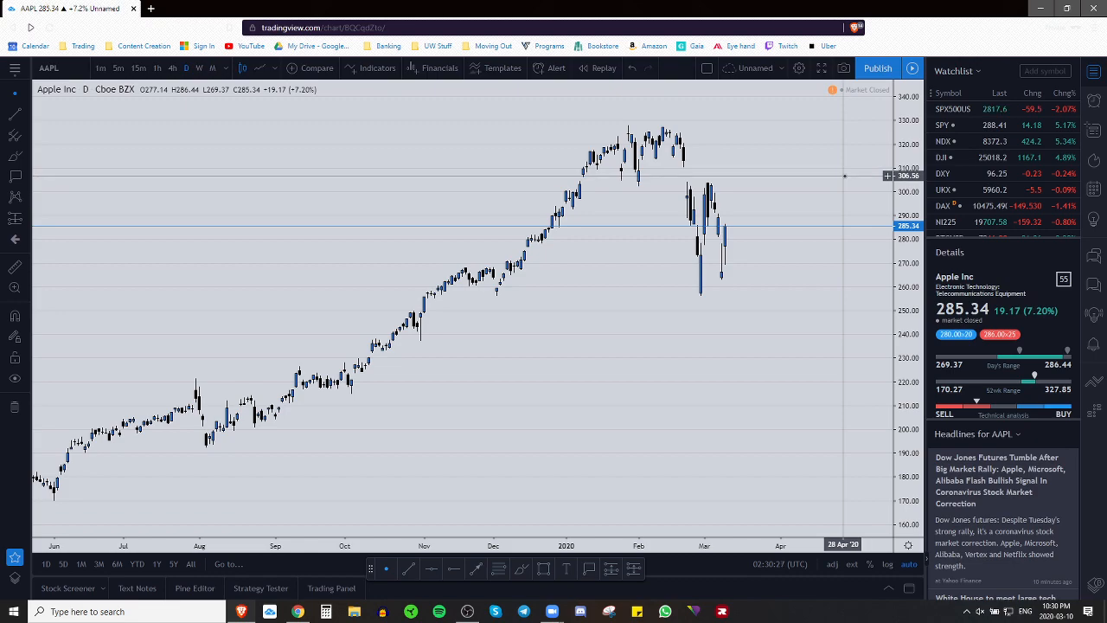
Step: Drag the watchlist divider down so every symbol from SPX500USD to FXE is listed
left_click(1020, 437)
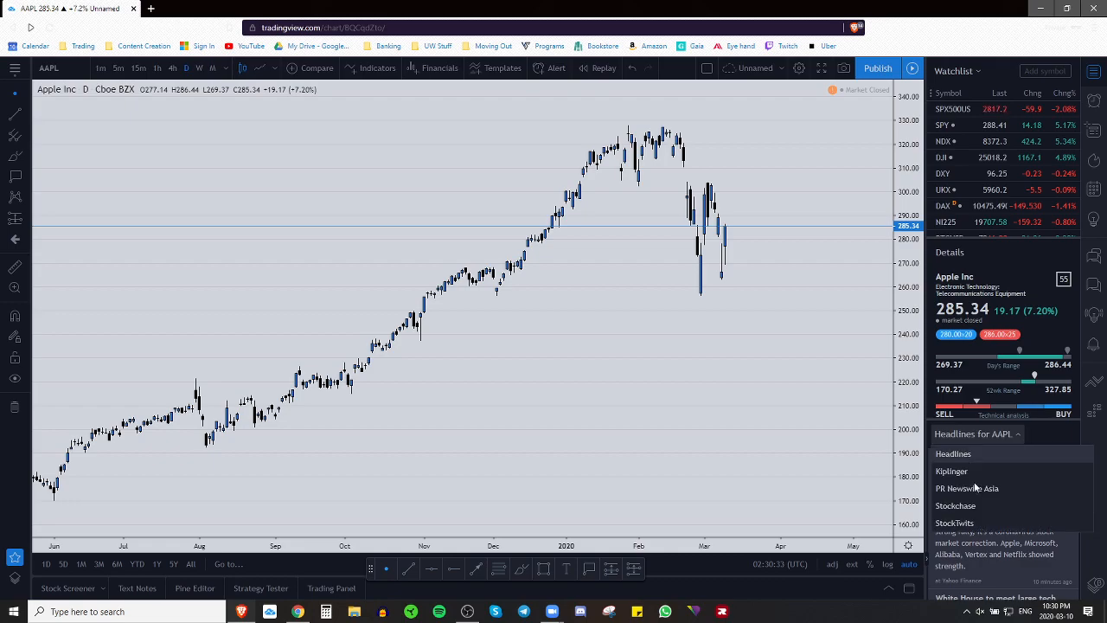
left_click(1044, 436)
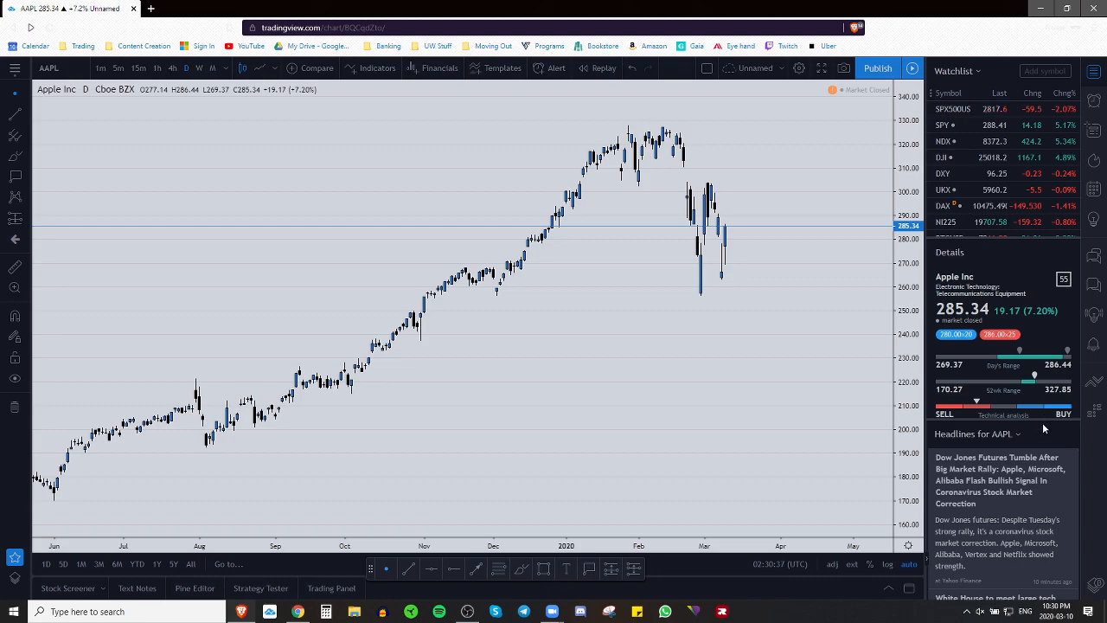
left_click_drag(1040, 419, 1026, 611)
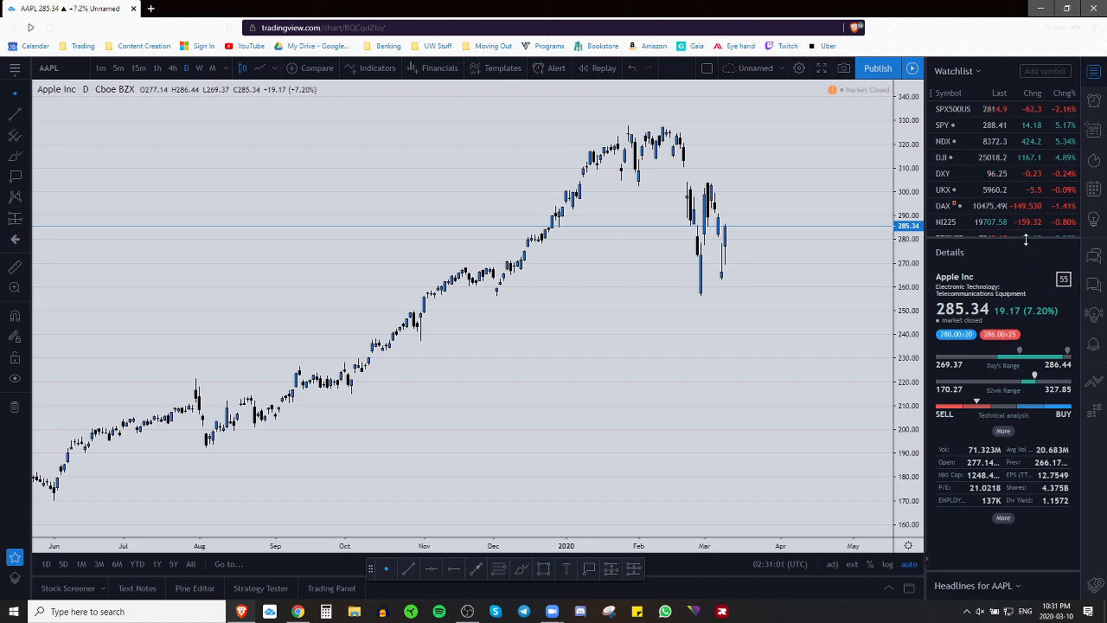
left_click_drag(1027, 248, 1010, 545)
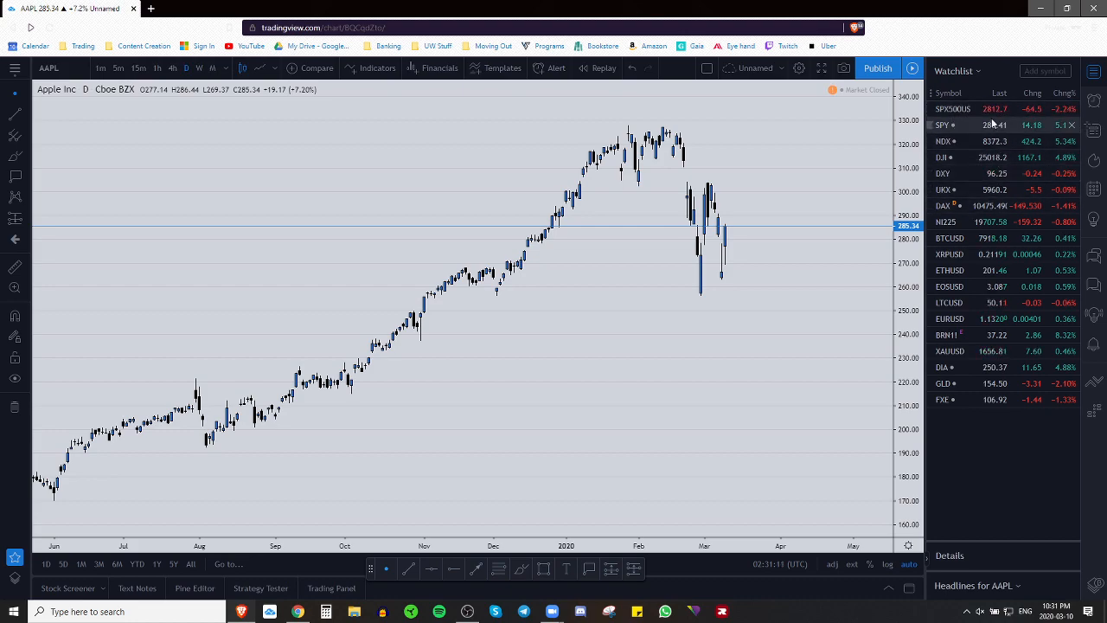
Step: Delete SPX500US, SPY, NDX and all remaining symbols from the watchlist, then begin adding a symbol
left_click(1072, 109)
left_click(1072, 109)
left_click(1072, 109)
left_click(1071, 109)
left_click(1071, 109)
left_click(1072, 109)
left_click(1072, 109)
left_click(1072, 109)
left_click(1072, 109)
left_click(1072, 109)
left_click(1072, 109)
left_click(1071, 109)
left_click(1071, 109)
left_click(1072, 109)
left_click(1072, 109)
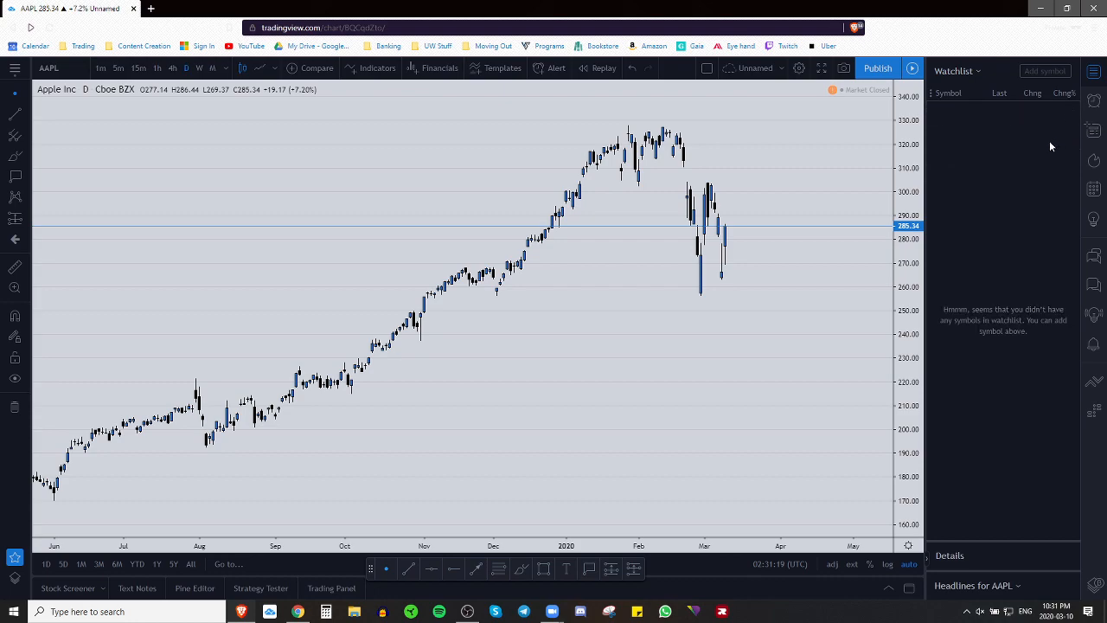
left_click(1056, 70)
Step: Add AUDCHF, AUDJPY, AUDNZD and AUDUSD to the watchlist, then load the AUDCAD chart
type("AD")
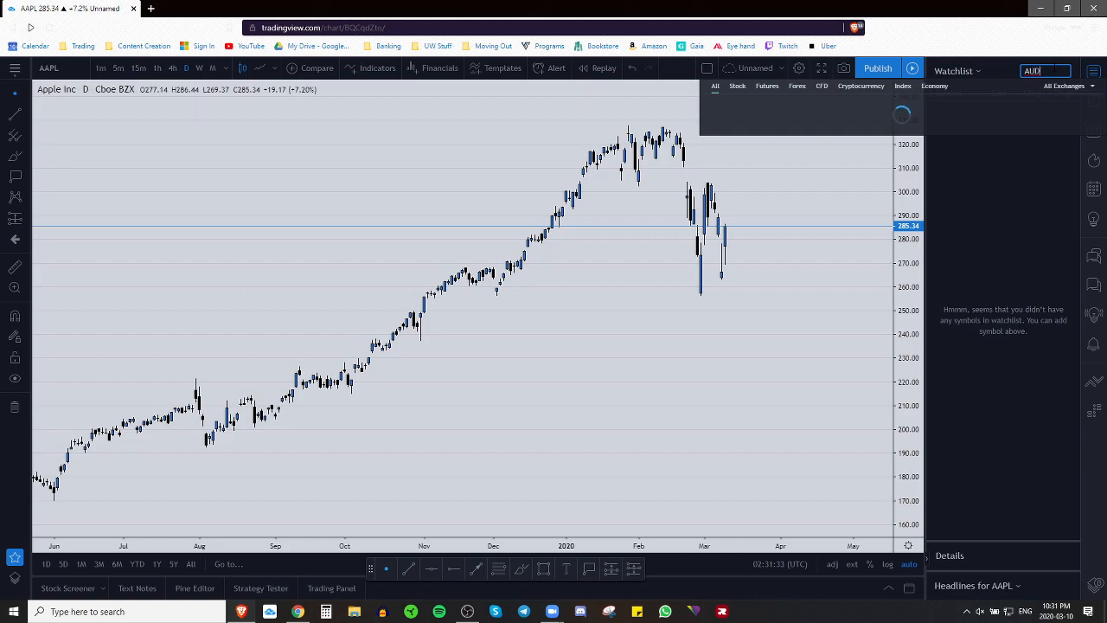
key("BackSpace")
key("BackSpace")
type("UDCHF")
key("Return")
type("U")
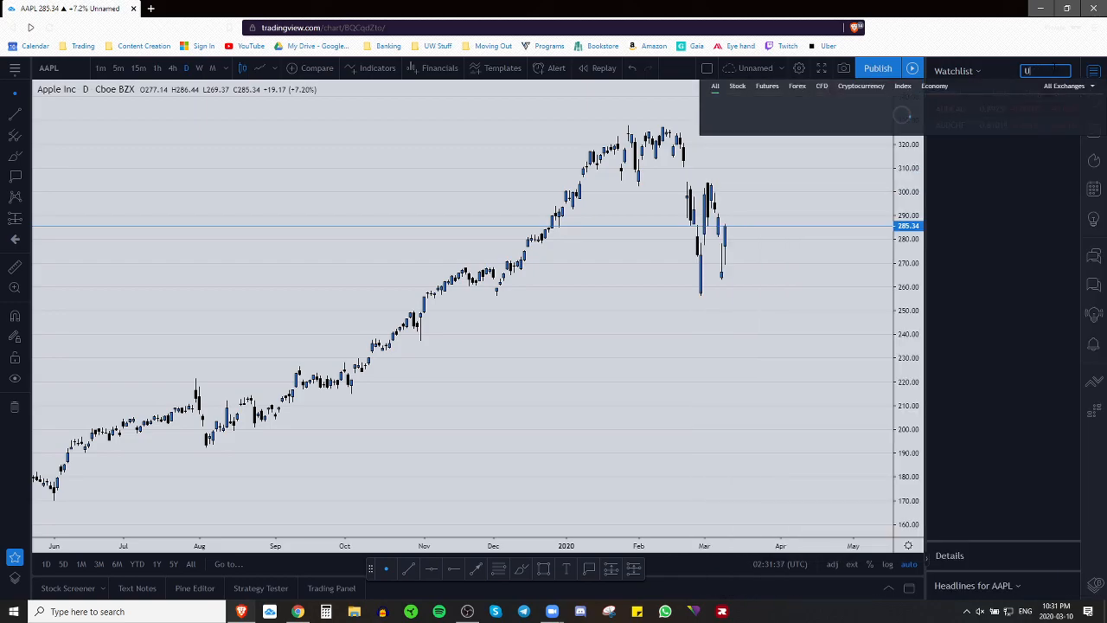
type("AUDJPY")
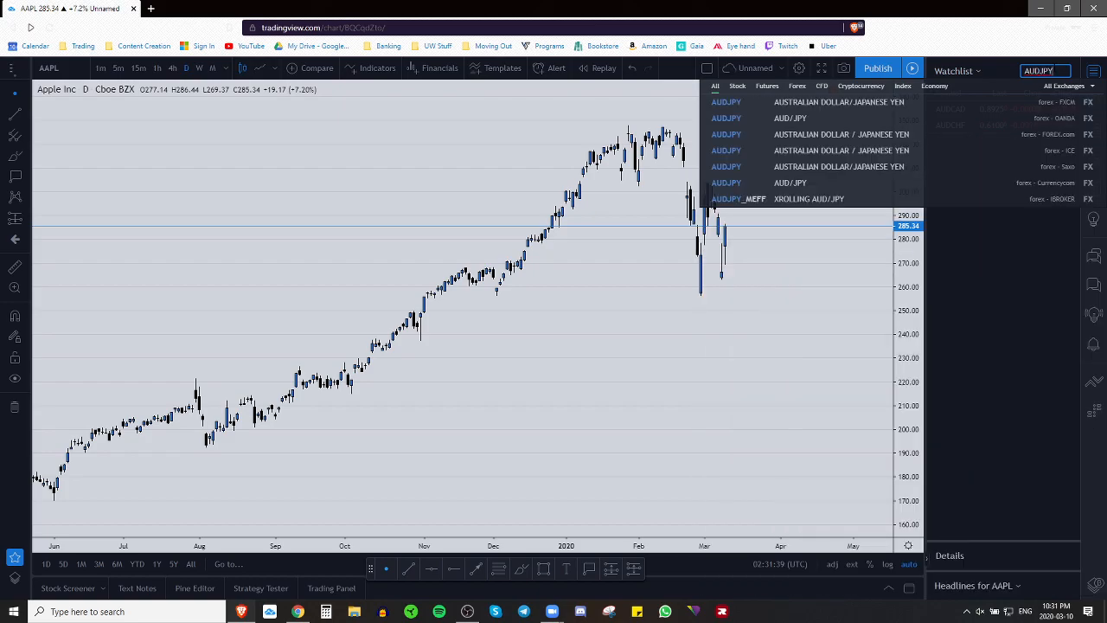
key("Return")
type("AUDNZD")
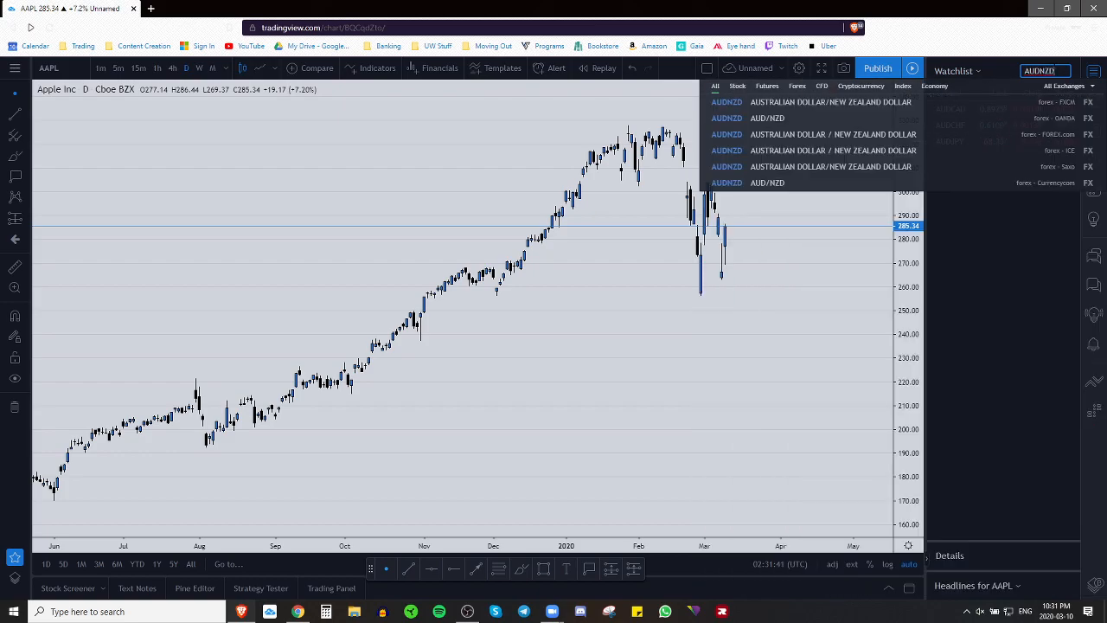
key("Return")
type("AUDUSD")
key("Return")
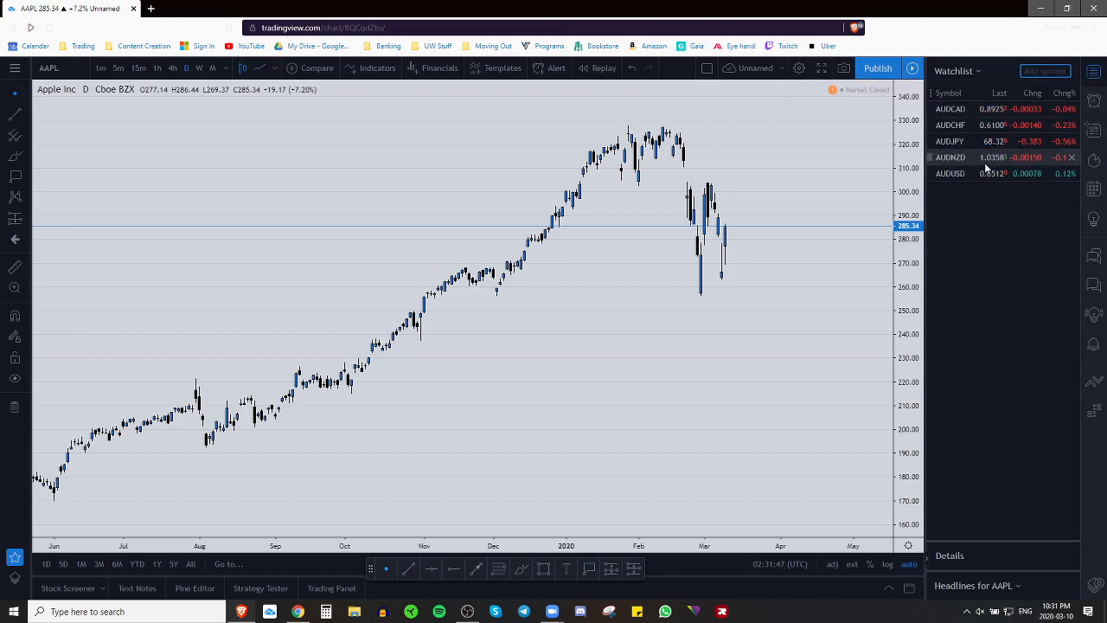
left_click(979, 110)
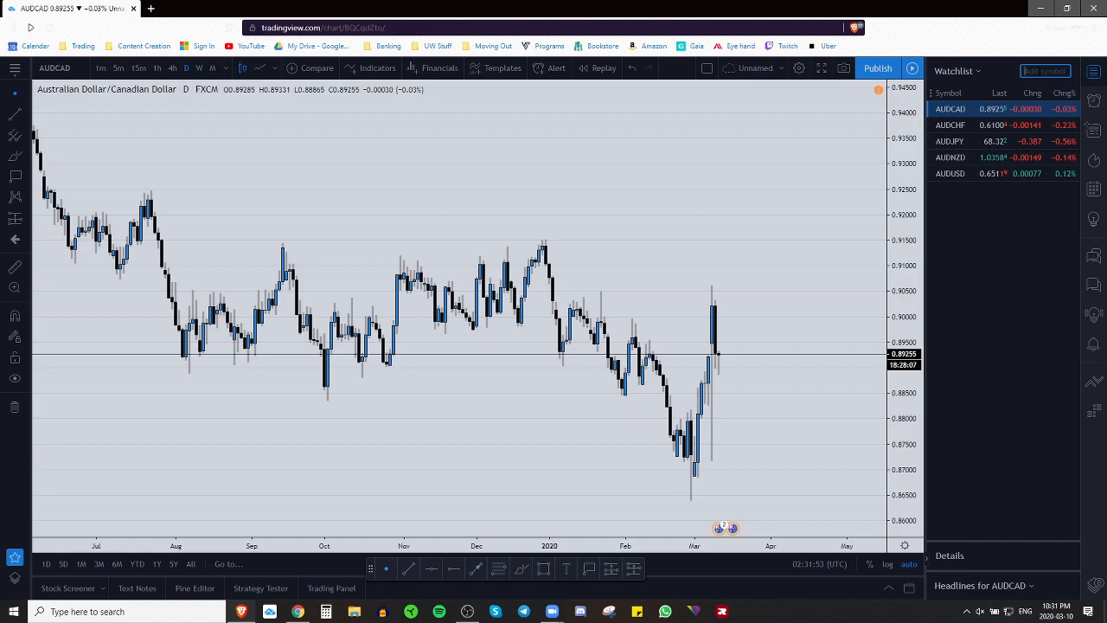
Step: Add CADCHF, CHFJPY, EURAUD, EURCHF, EURGBP, EURJPY, EURNZD and EURUSD to the watchlist
type("CADCHF")
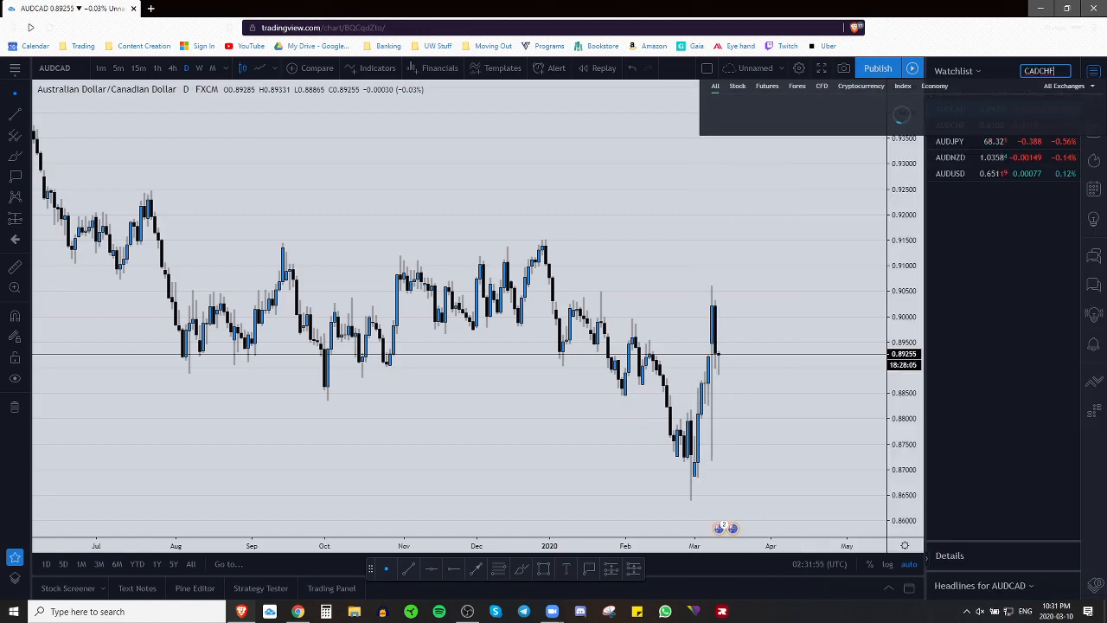
key("Return")
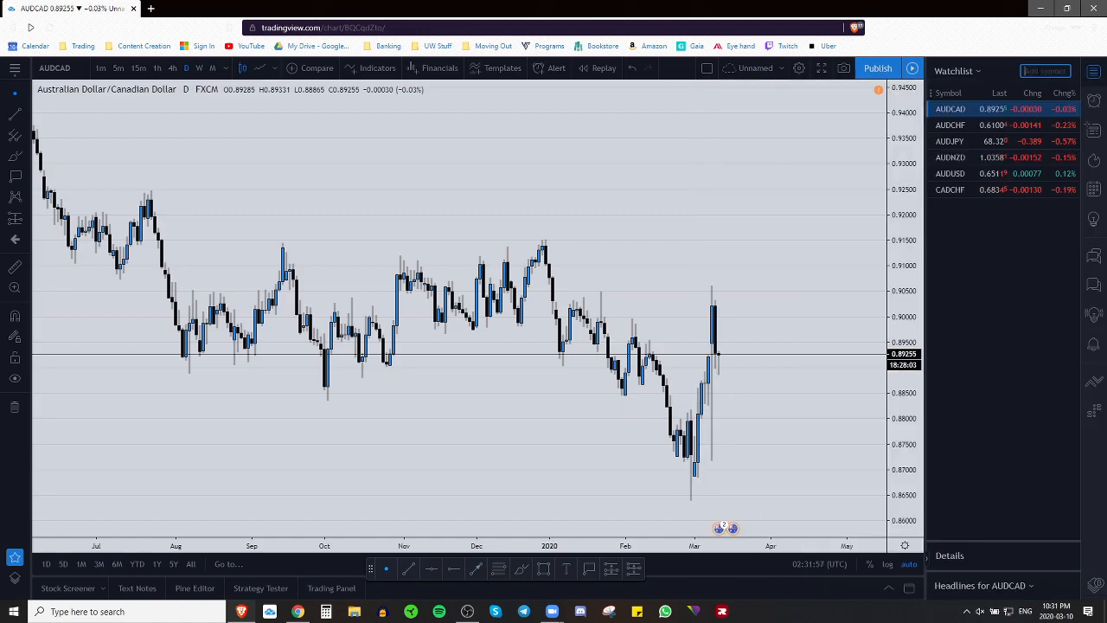
type("CHFJPY")
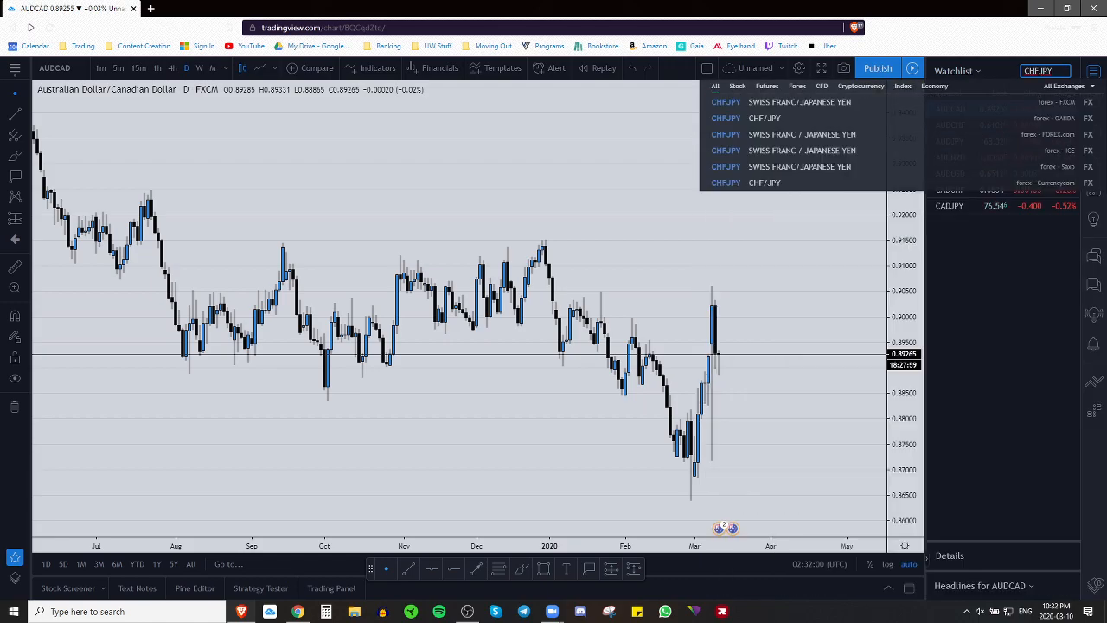
key("Return")
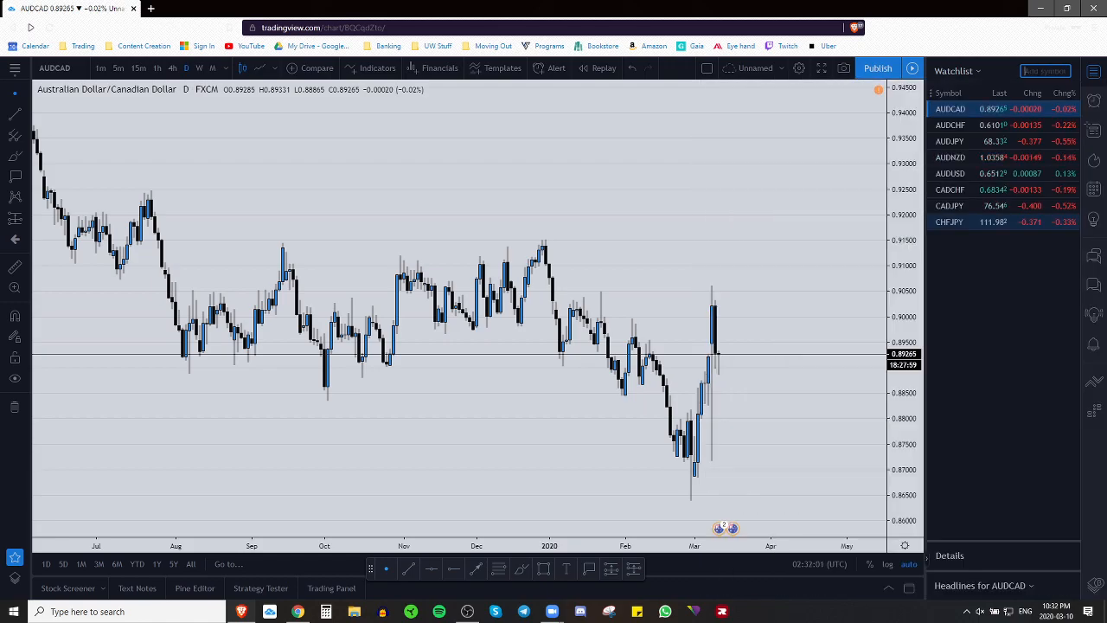
type("EURAUD")
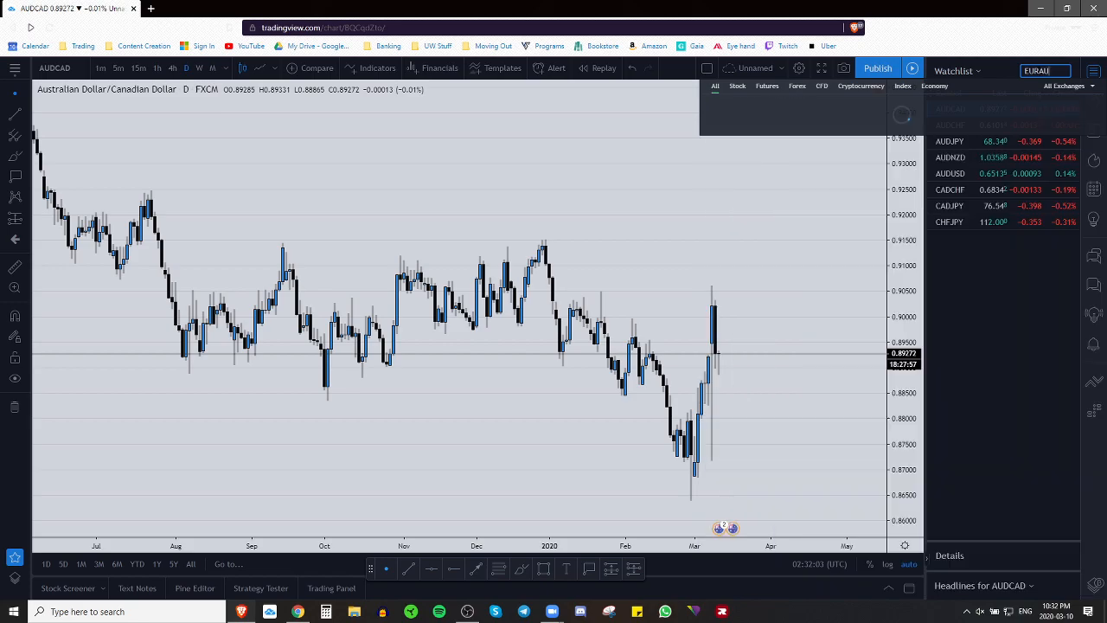
key("Return")
type("EUR")
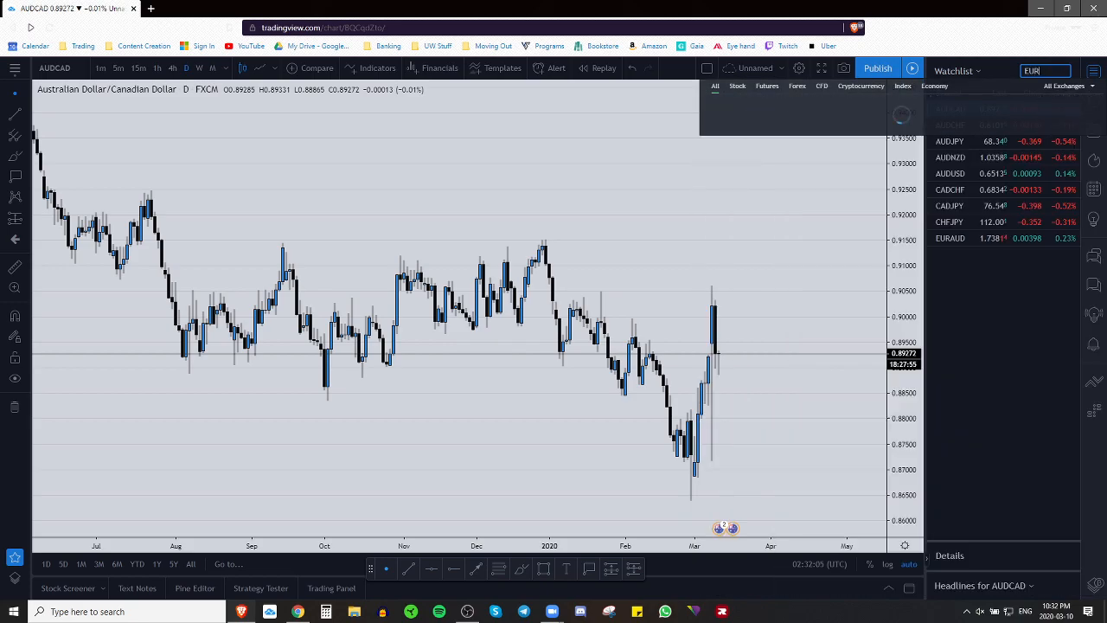
type("CHF")
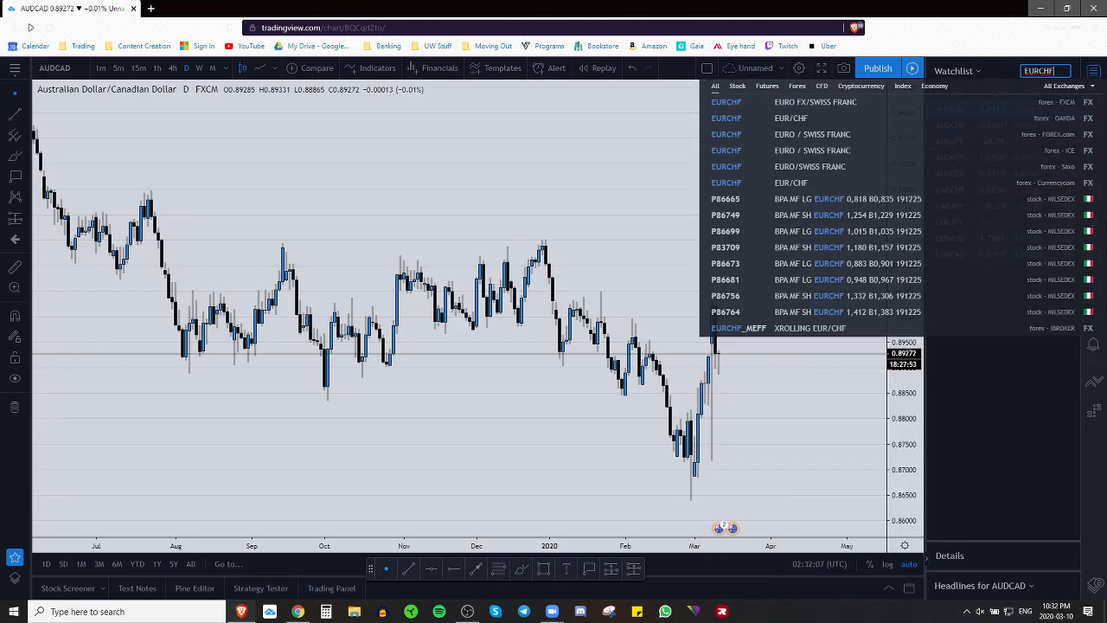
key("Return")
type("EURGB")
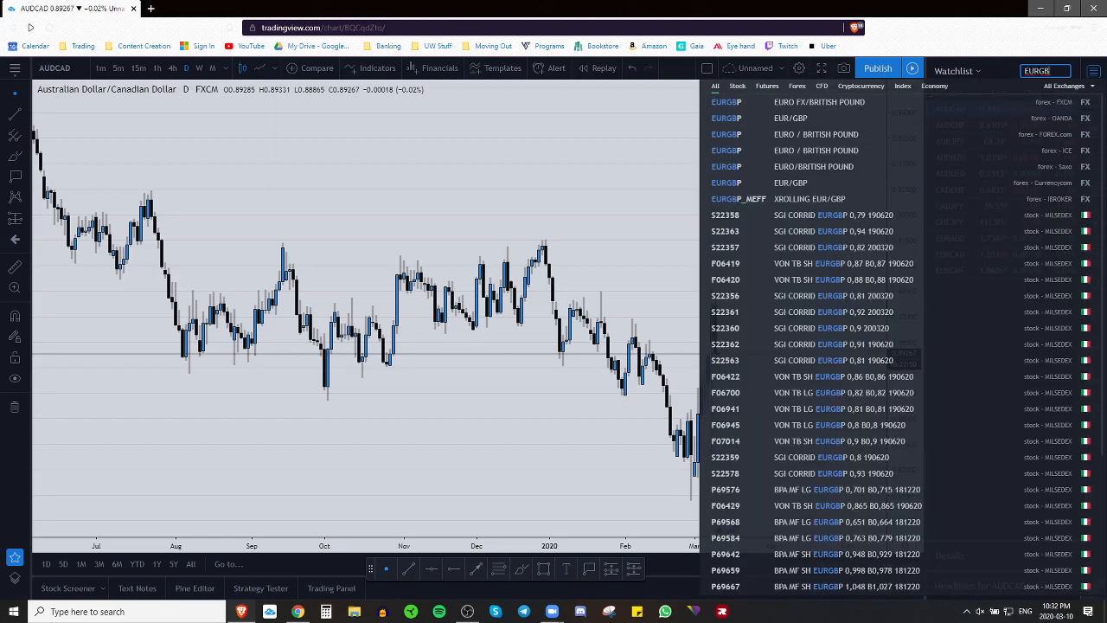
key("Return")
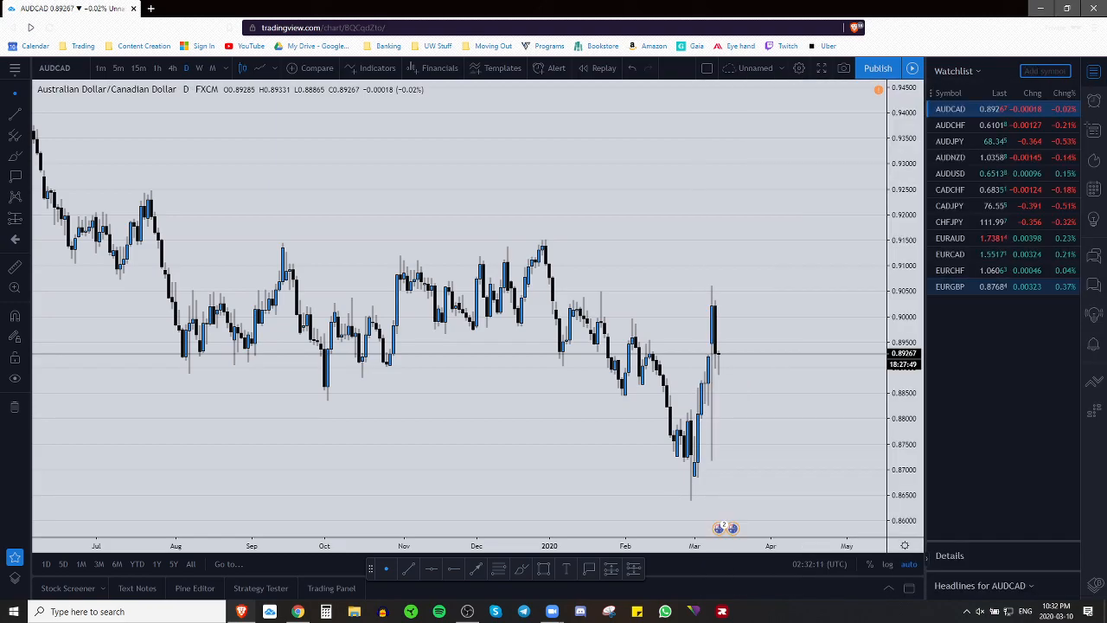
type("EURJPY")
key("Return")
type("EURNZD")
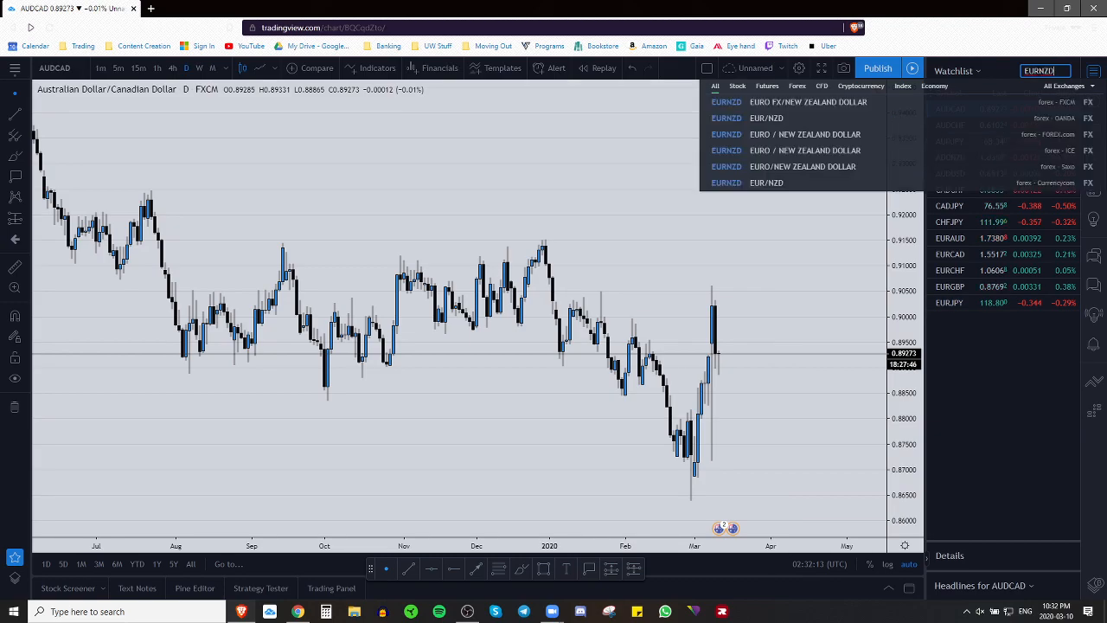
key("Return")
type("EURUSD")
key("Return")
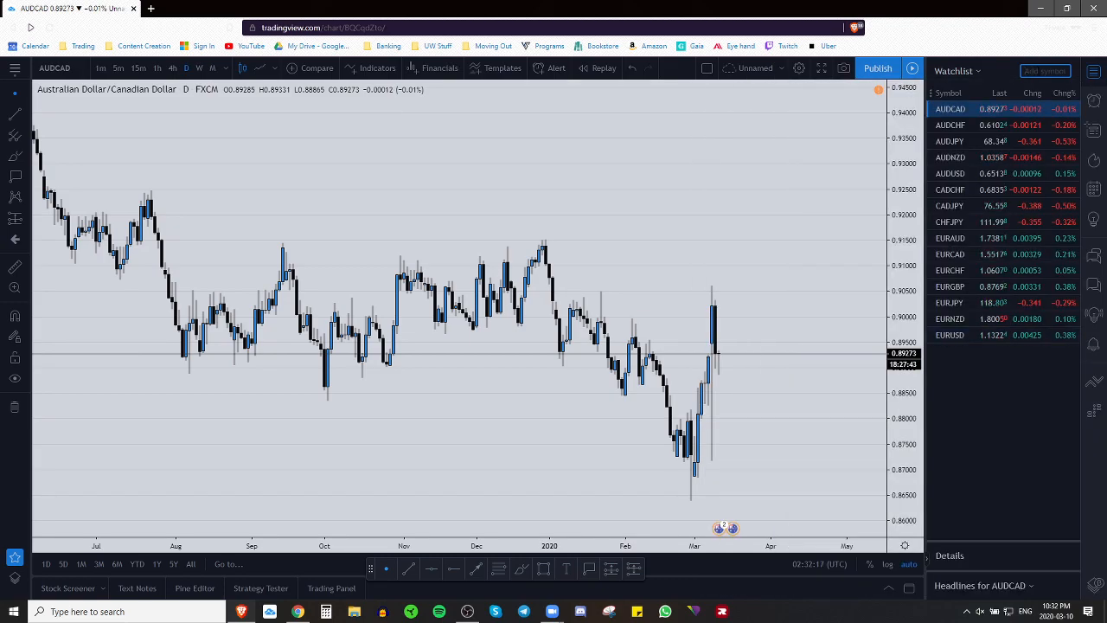
Step: Add GBPAUD, GBPCAD, GBPCHF, GBPJPY, GBPNZD and GBPUSD to the watchlist
type("GBPAUD")
key("Return")
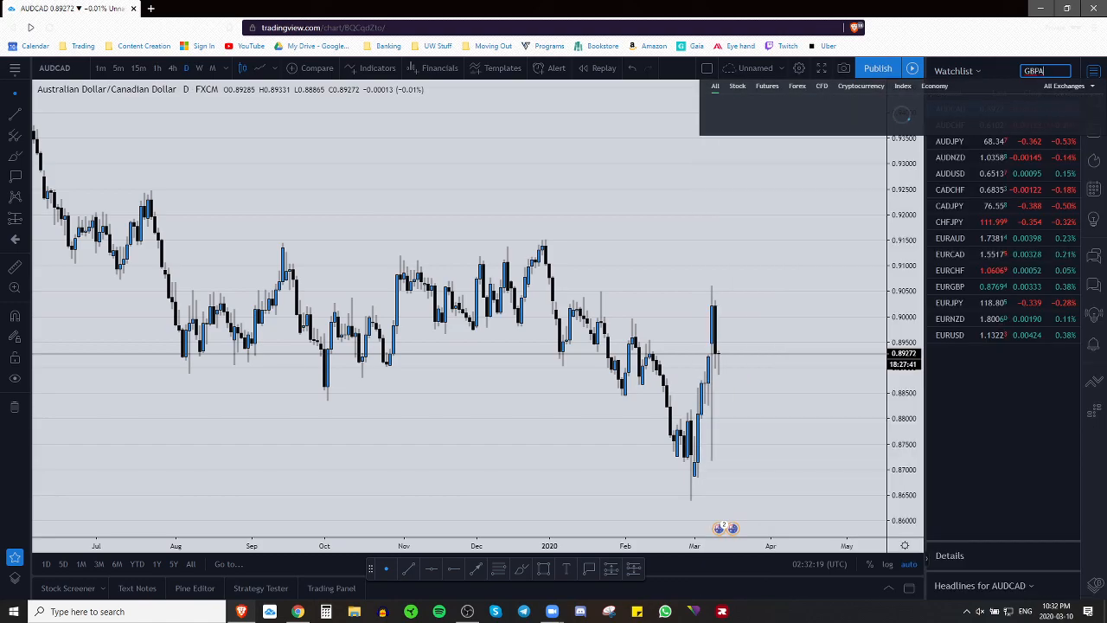
type("GBPCAD")
key("Return")
type("GBPCHF")
key("Return")
type("GBPJPY")
key("Return")
type("GBP")
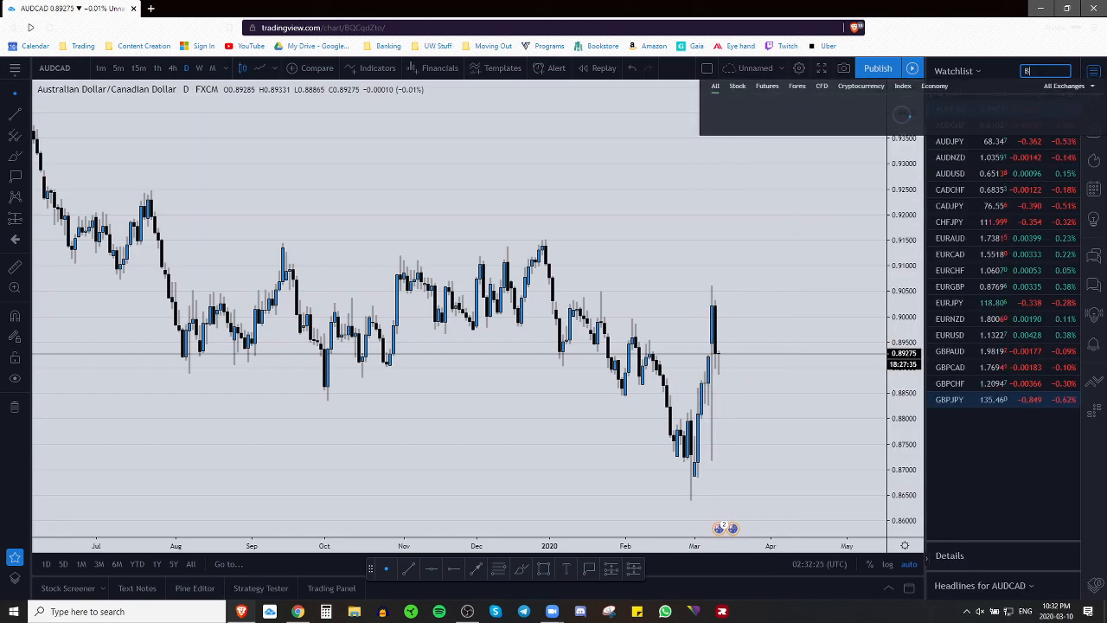
type("NZD")
key("Return")
type("GBPUSD")
key("Return")
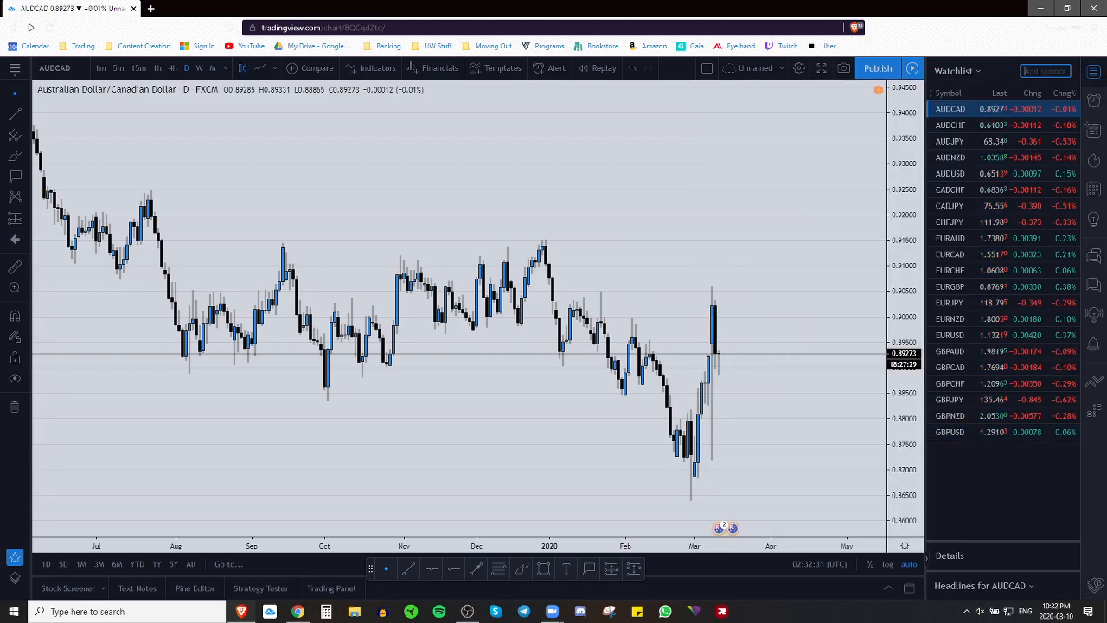
Step: Add NZDCAD, NZDCHF, NZDJPY, NZDUSD, USDCAD and USDJPY, then review the completed watchlist
type("NZDCAD")
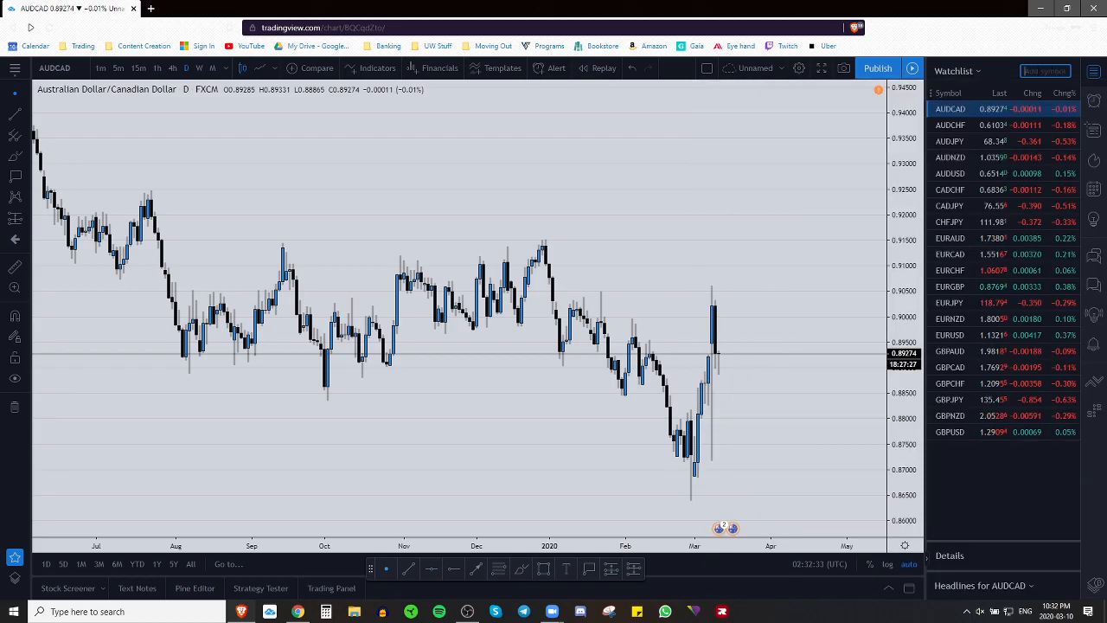
key("Return")
type("NZDCHF")
key("Return")
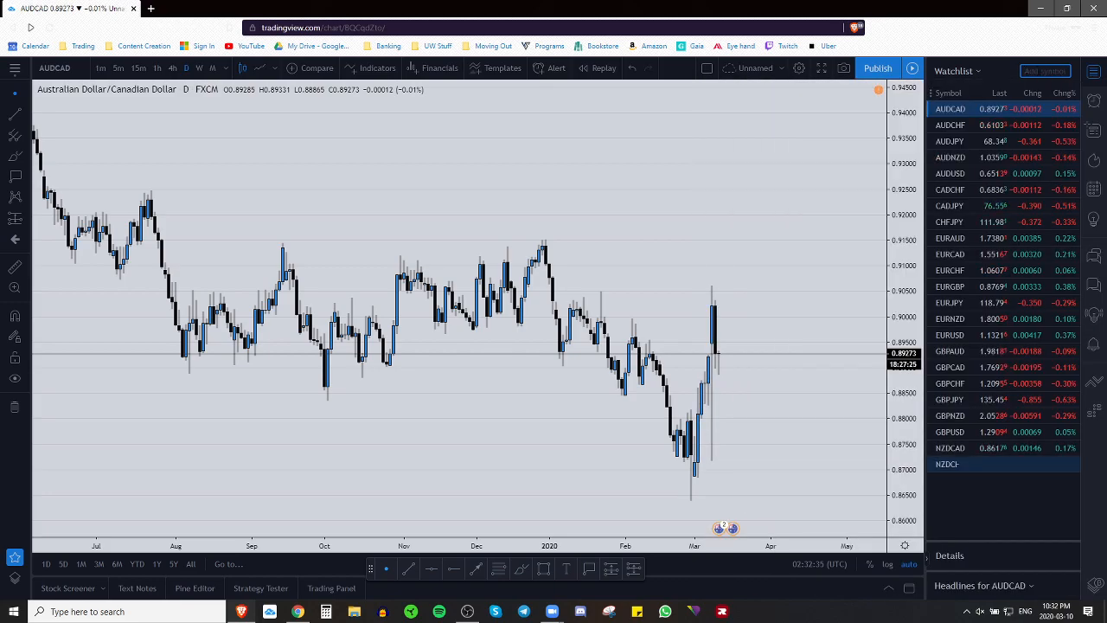
type("NZDJ")
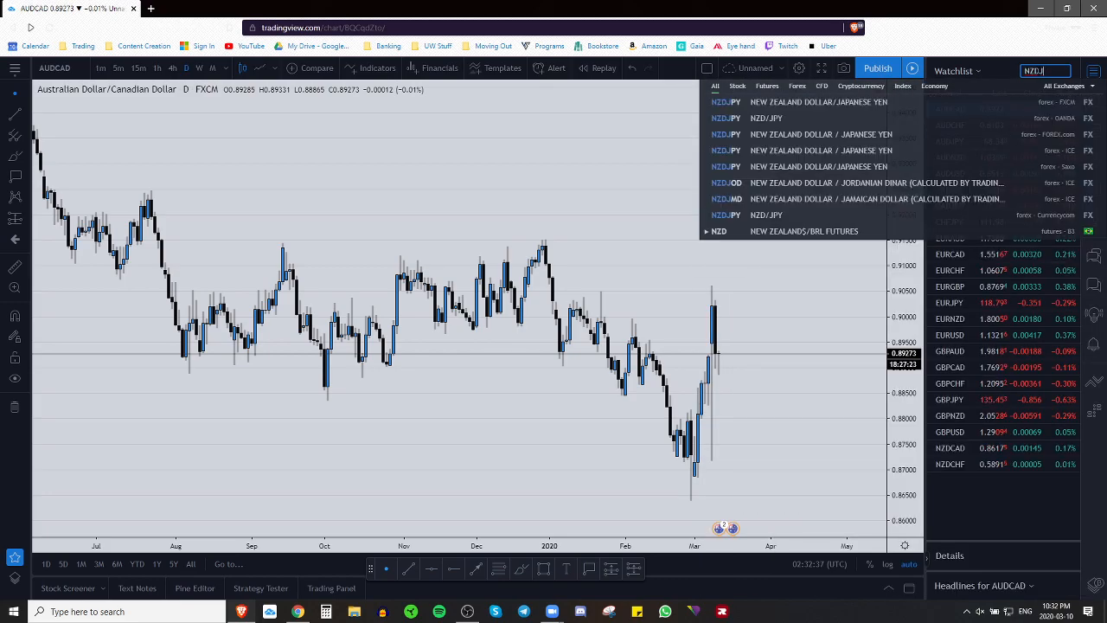
type("PY")
key("Return")
type("NZDUSD")
key("Return")
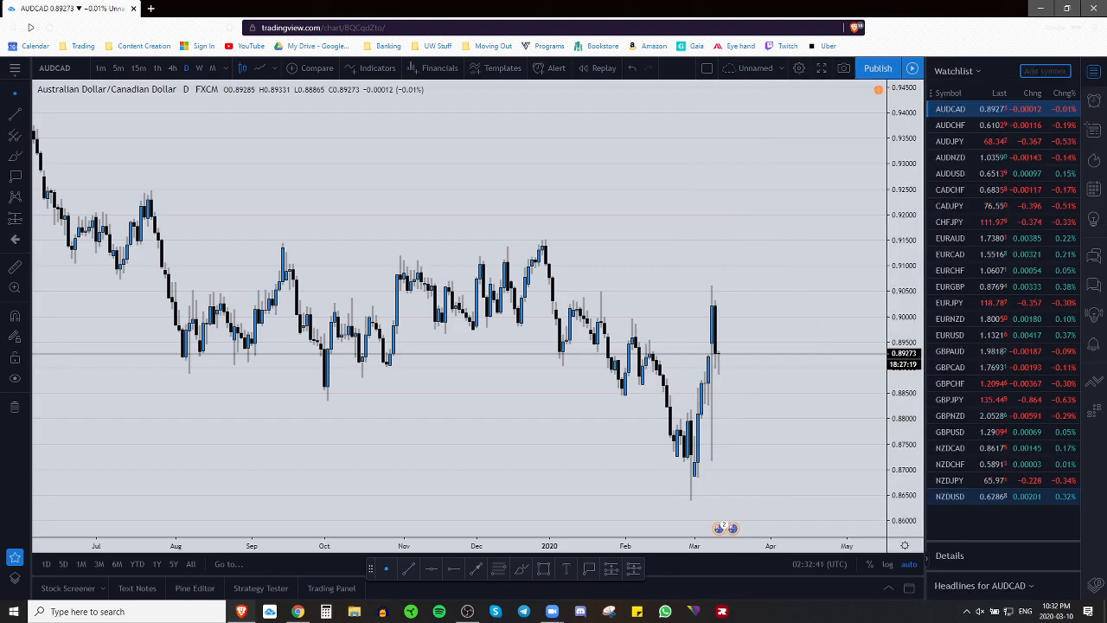
type("USDCAD")
key("Return")
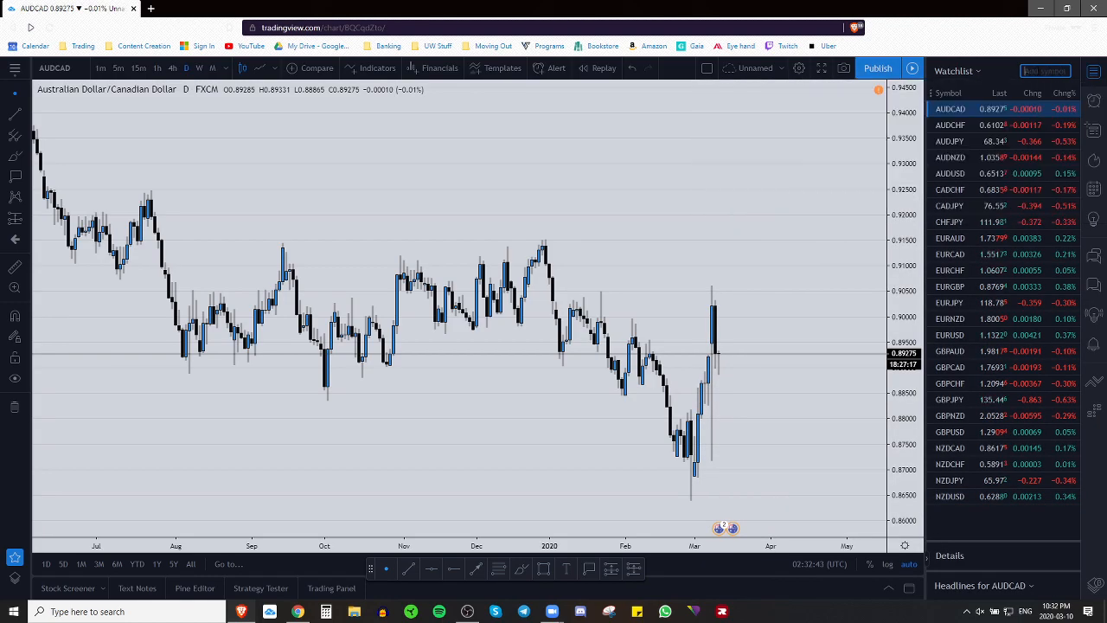
type("USDJPY")
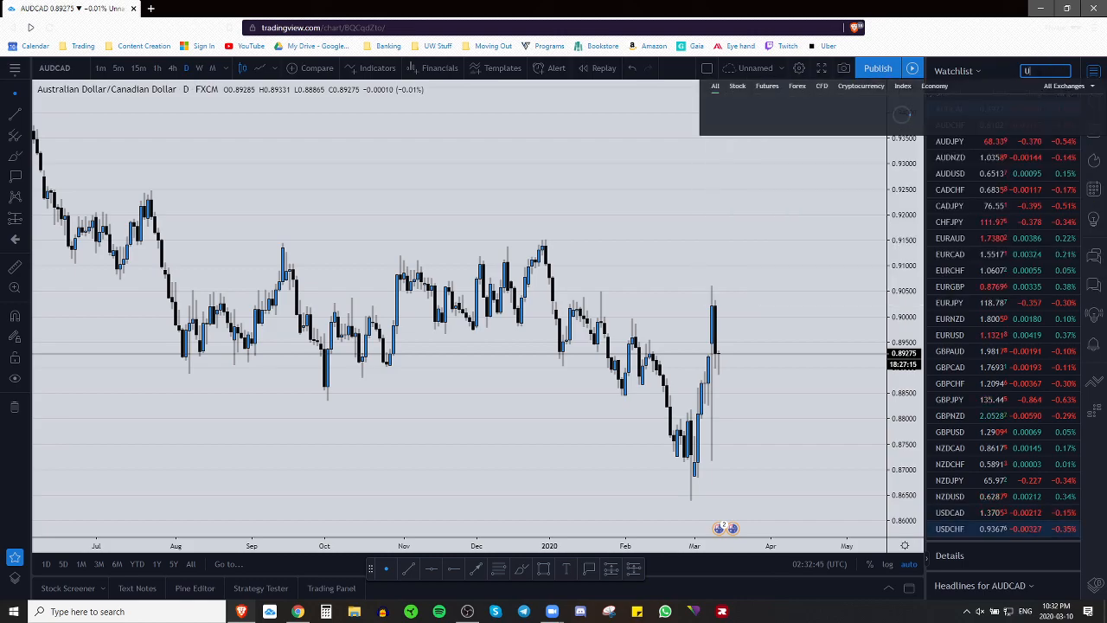
key("Return")
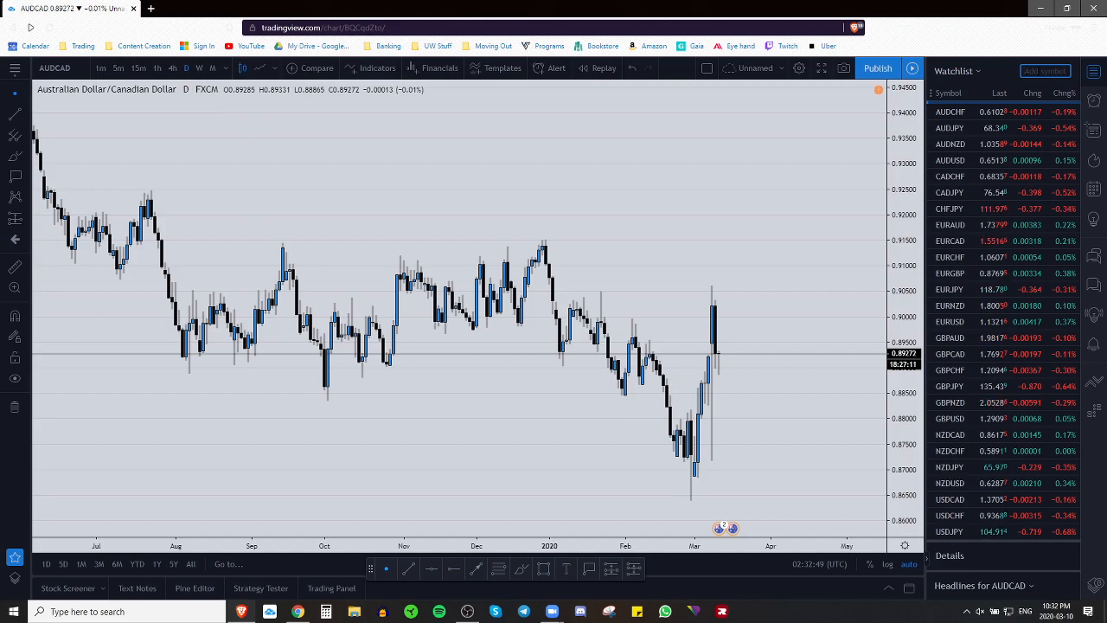
scroll(1029, 346, "up", 1)
scroll(1027, 346, "down", 1)
scroll(1026, 344, "up", 1)
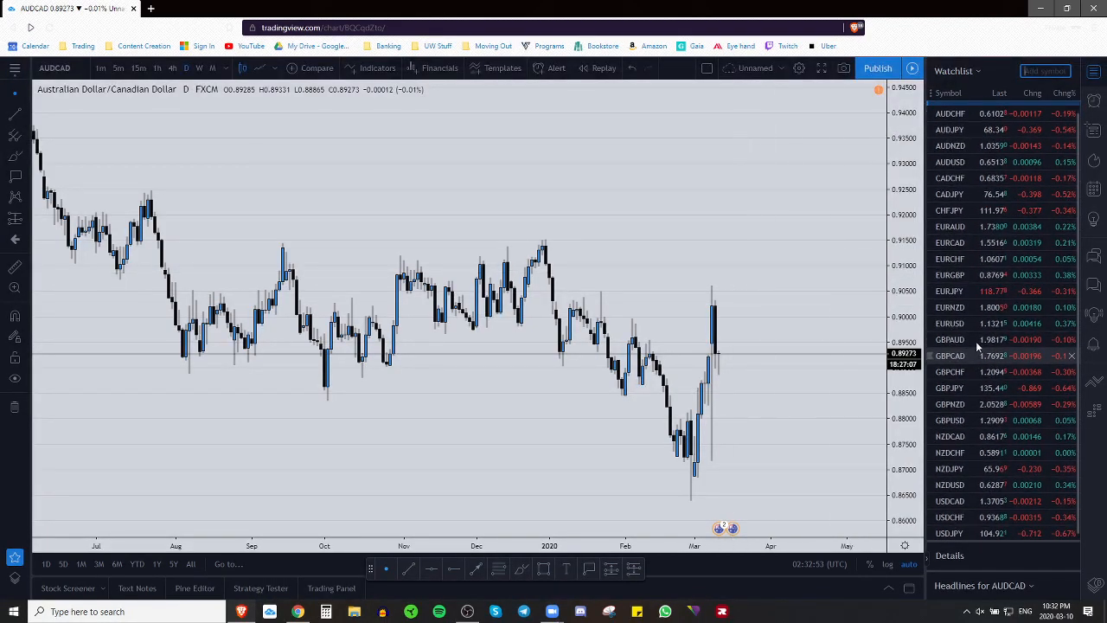
scroll(1002, 461, "down", 1)
scroll(1003, 444, "up", 1)
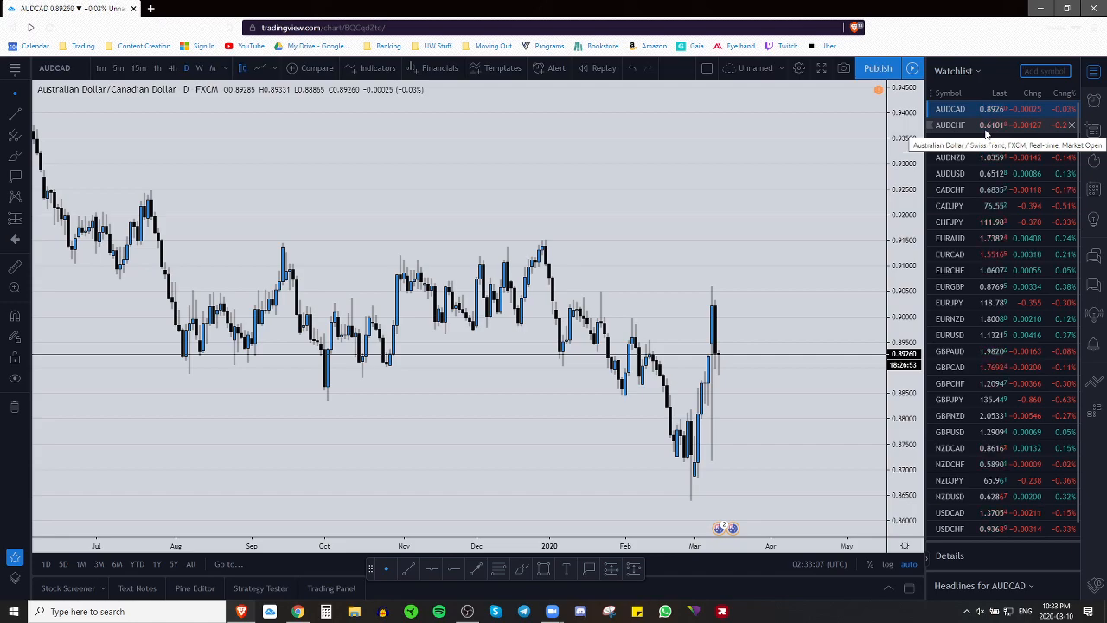
scroll(1012, 340, "down", 1)
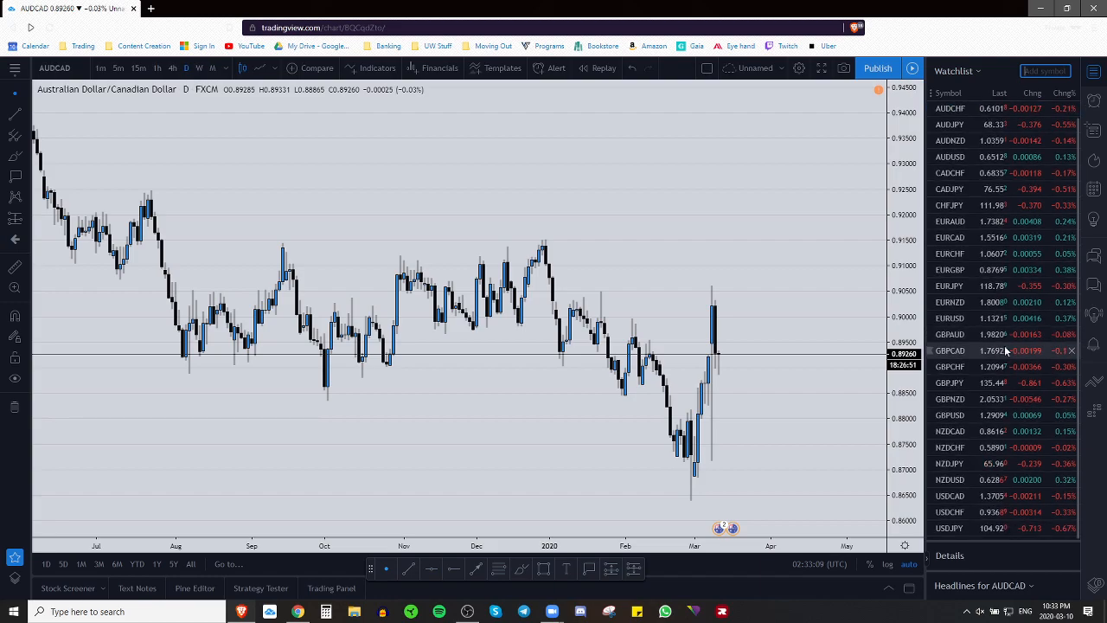
scroll(1045, 333, "down", 1)
scroll(1045, 333, "up", 1)
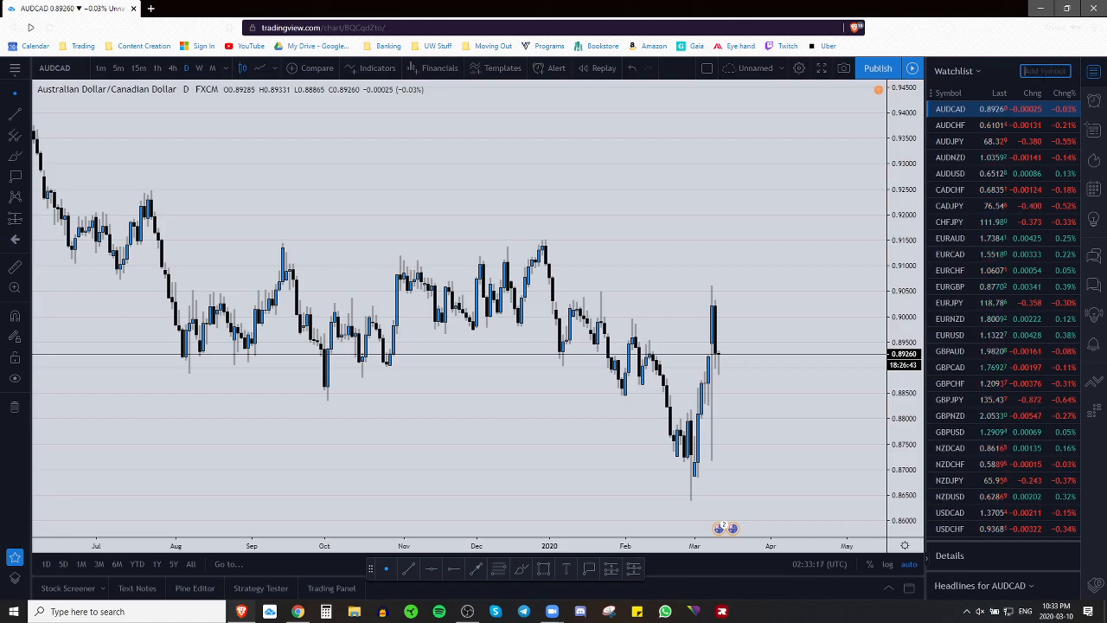
Step: Add the commodities XAGUSD, XAUUSD, USOIL and UKOIL to the watchlist
type("XAGUSD")
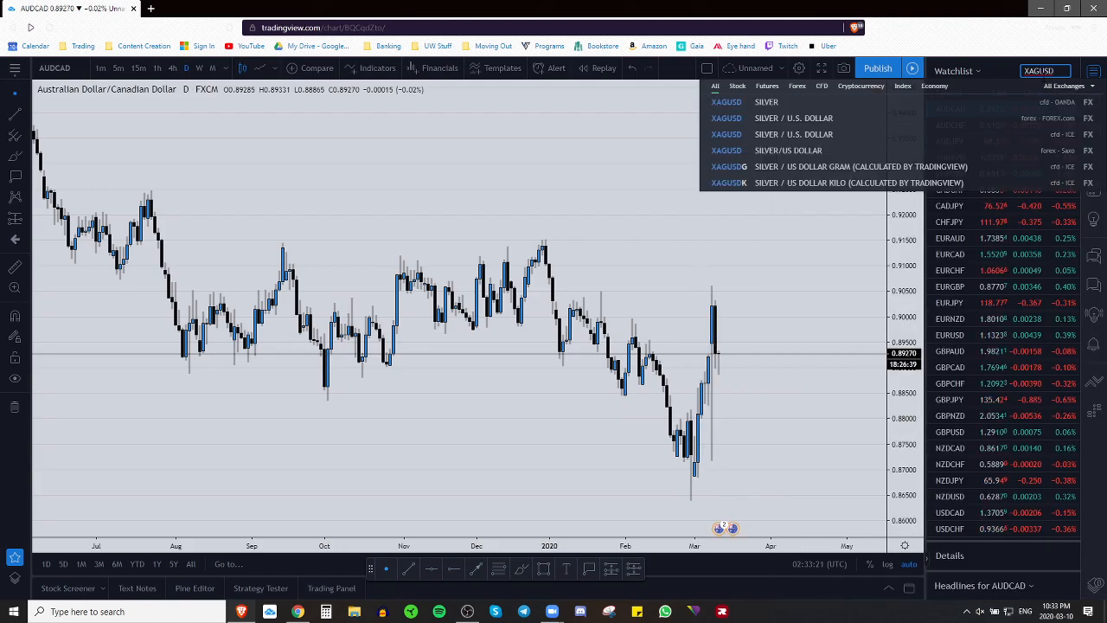
key("Return")
type("XAUUSD")
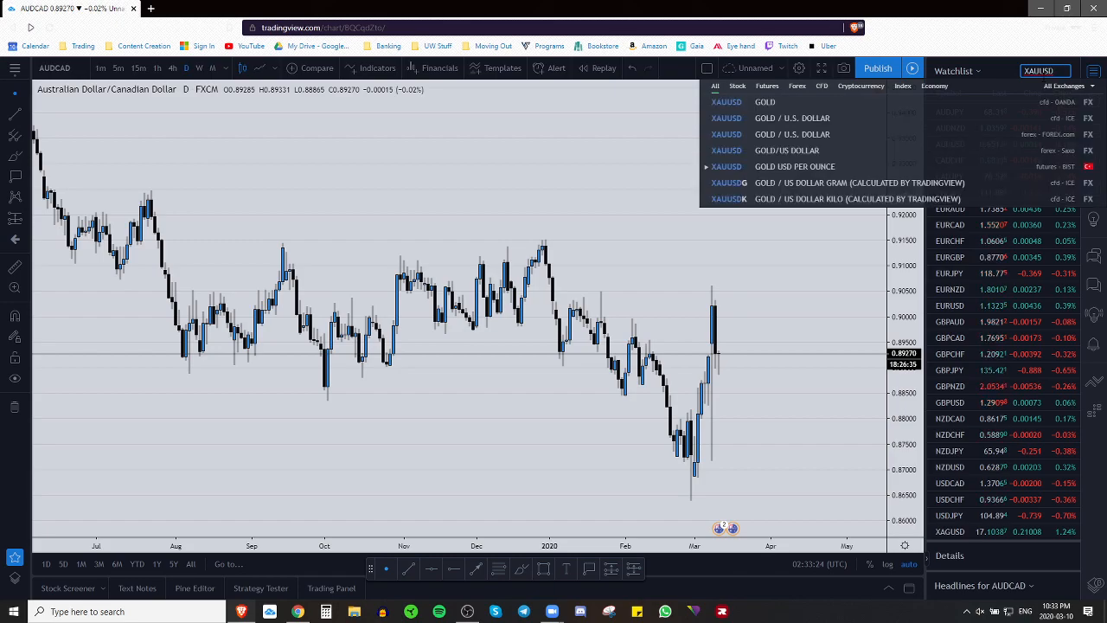
key("Return")
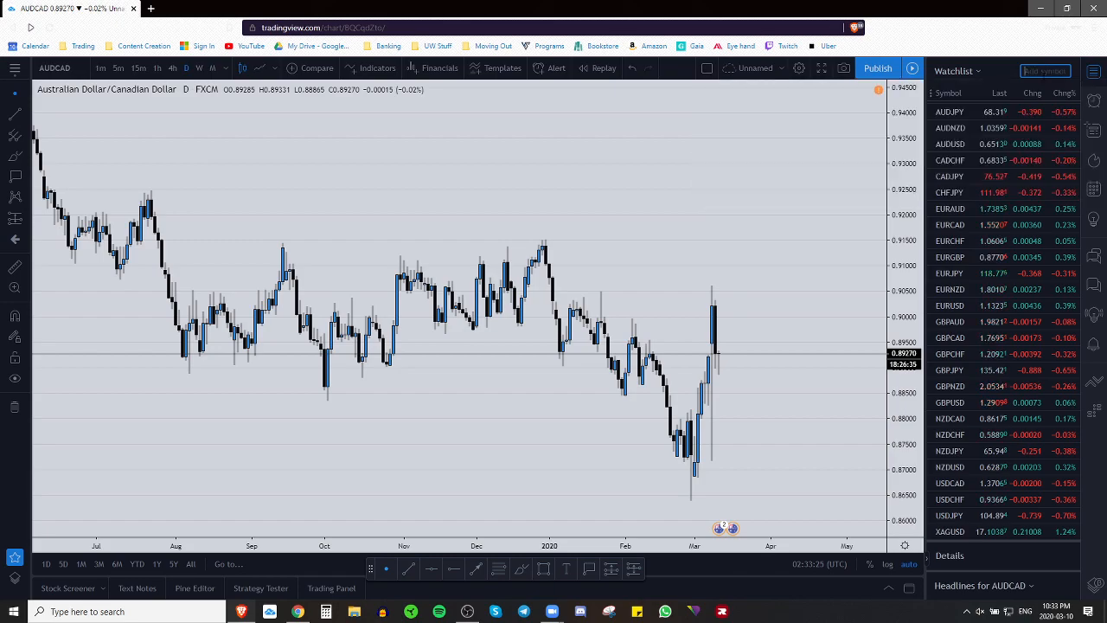
type("USOIL")
key("Return")
type("UKOIL")
key("Return")
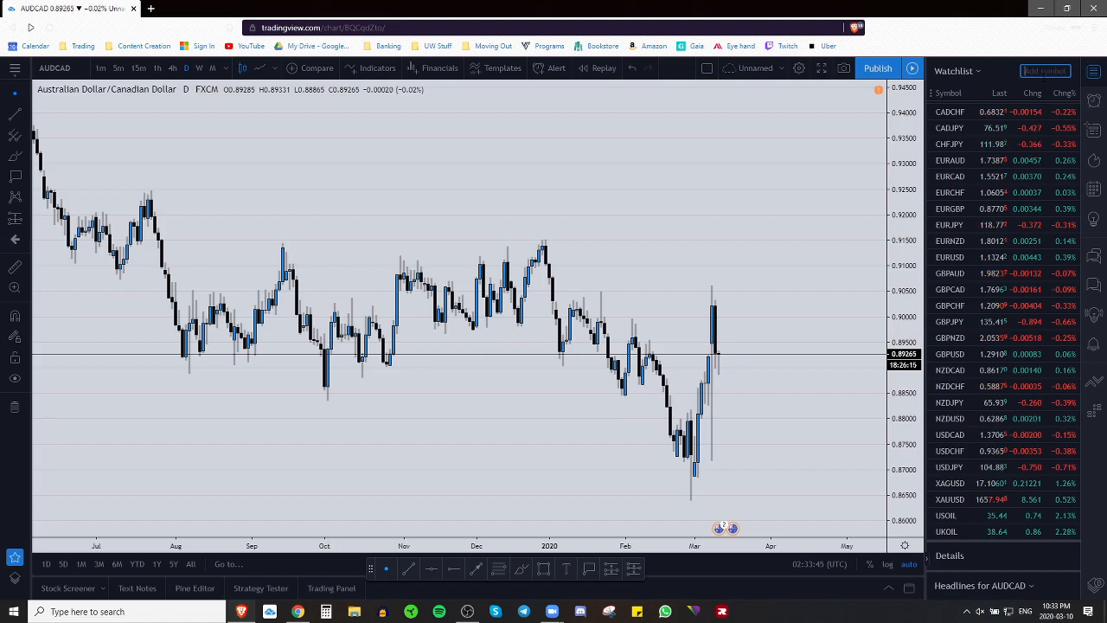
Step: Add the indices SPX500, NAS100, US30 and GER30 to the watchlist
type("SPX5")
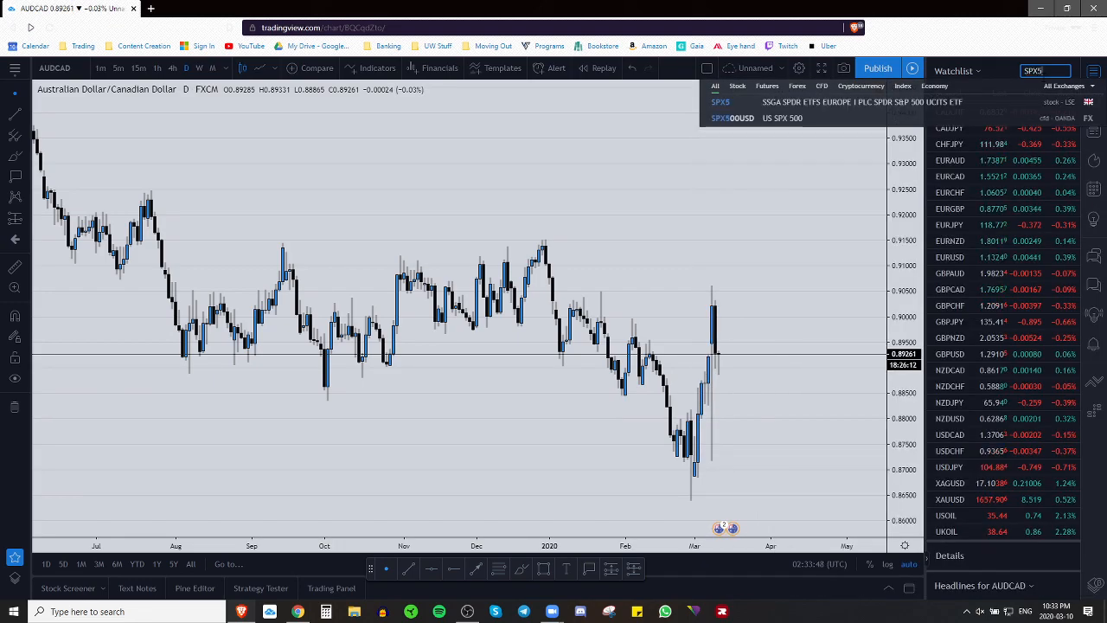
key("Down")
key("Return")
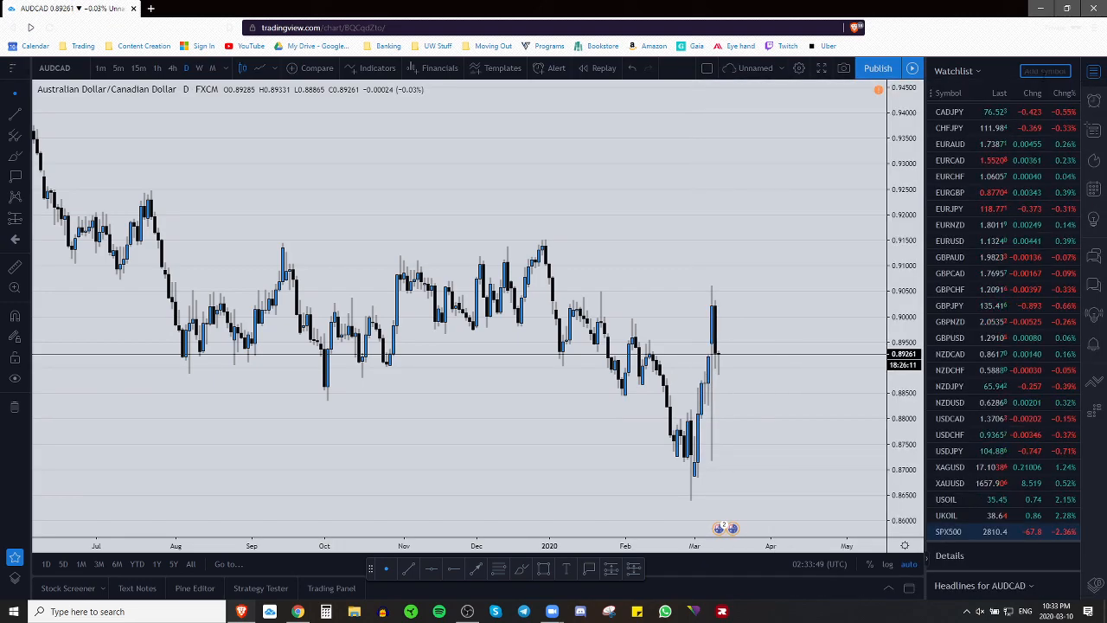
type("NAS100")
key("Return")
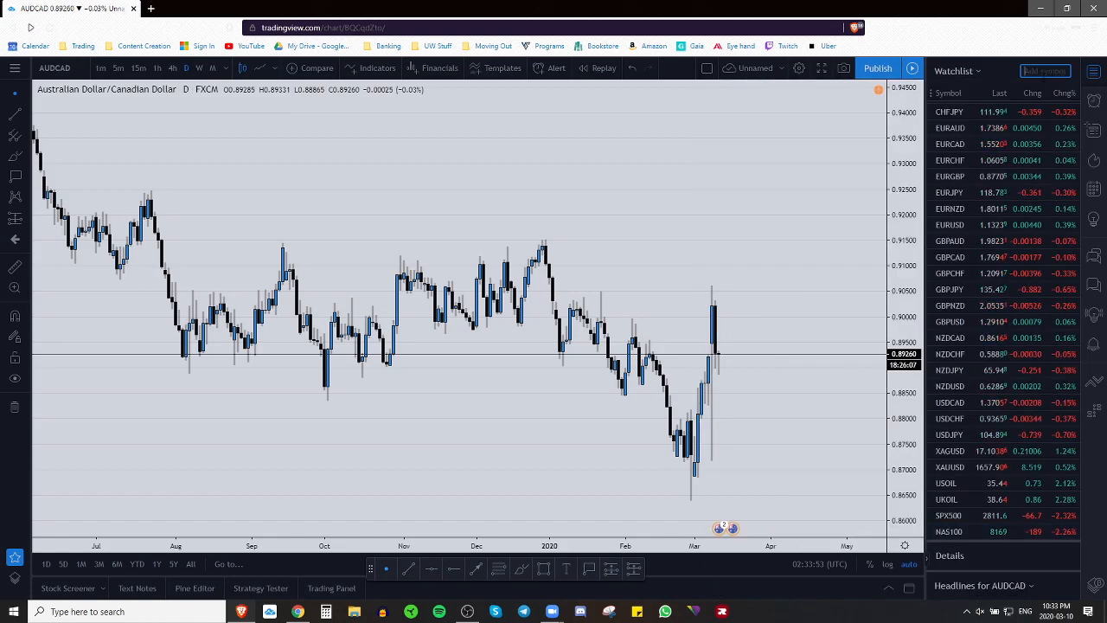
type("US30")
key("Return")
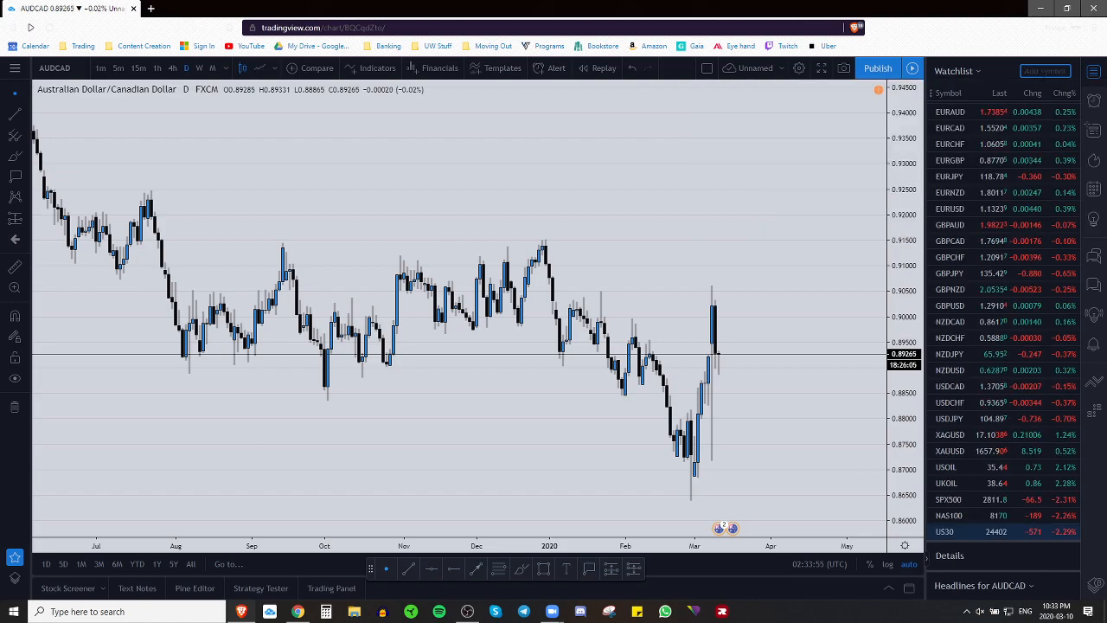
type("G")
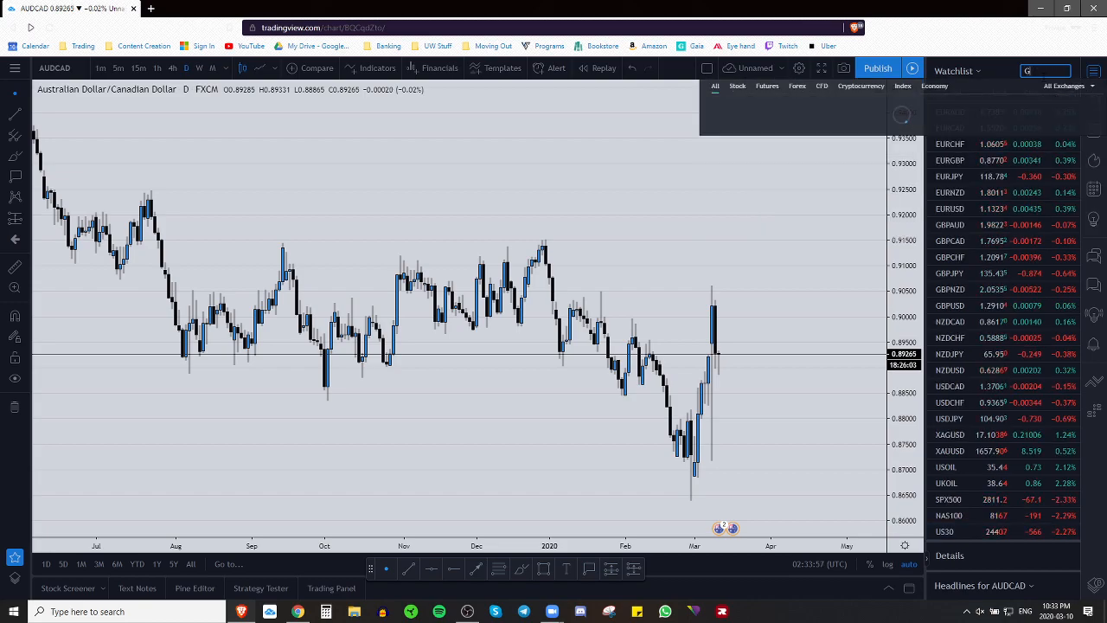
type("ER30")
key("Return")
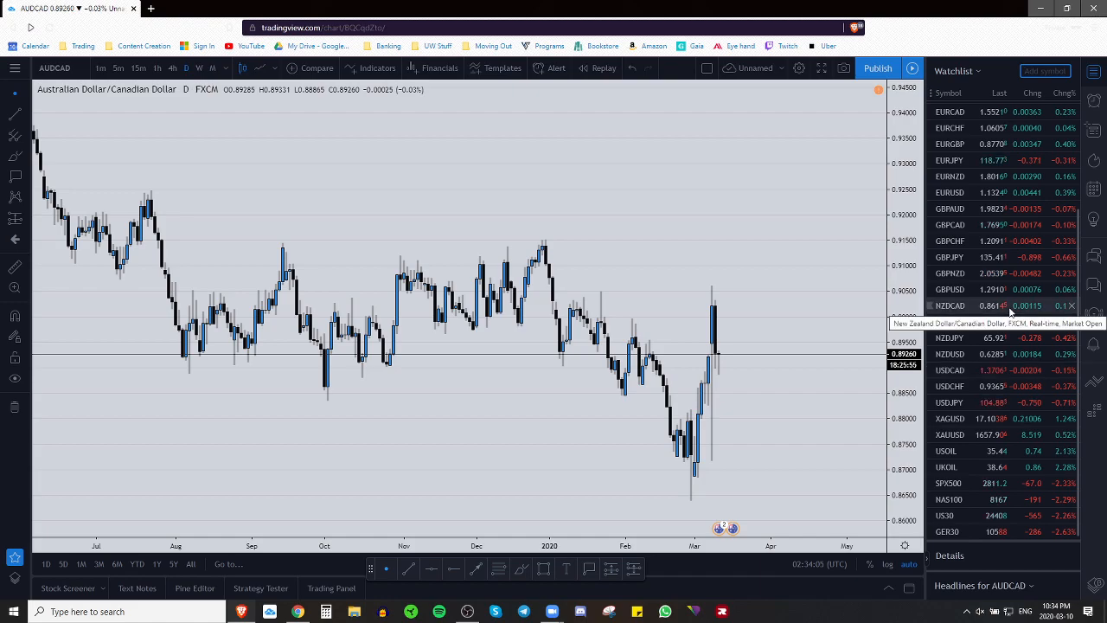
Step: Review the updated watchlist and search for BTCUSD
scroll(1017, 297, "up", 3)
scroll(1017, 311, "down", 3)
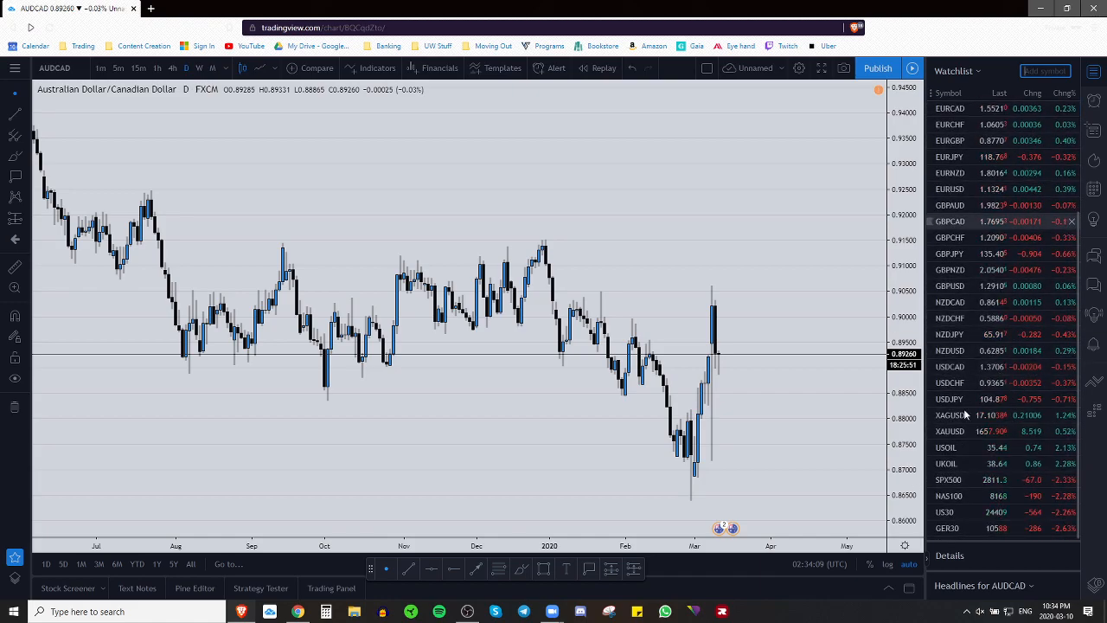
scroll(1007, 341, "up", 3)
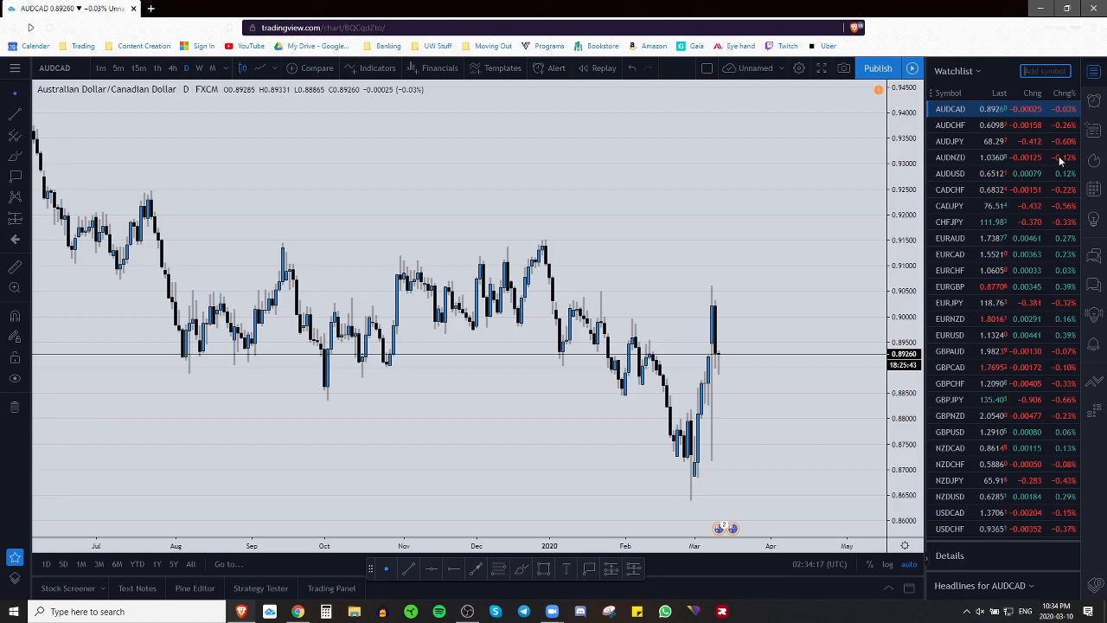
scroll(1063, 152, "down", 3)
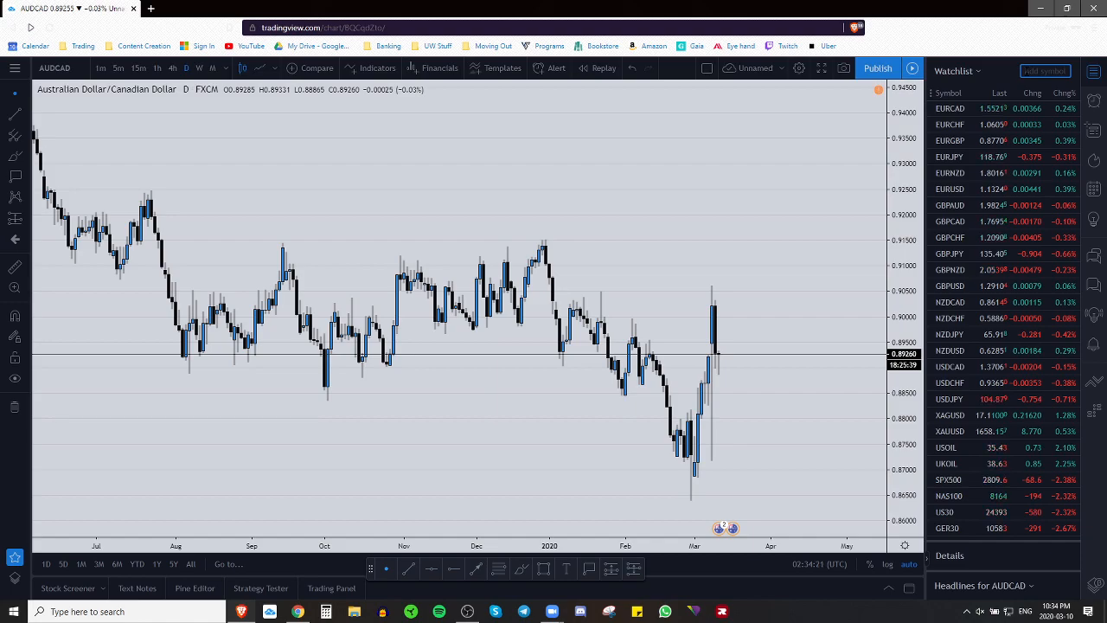
type("BTCUSD")
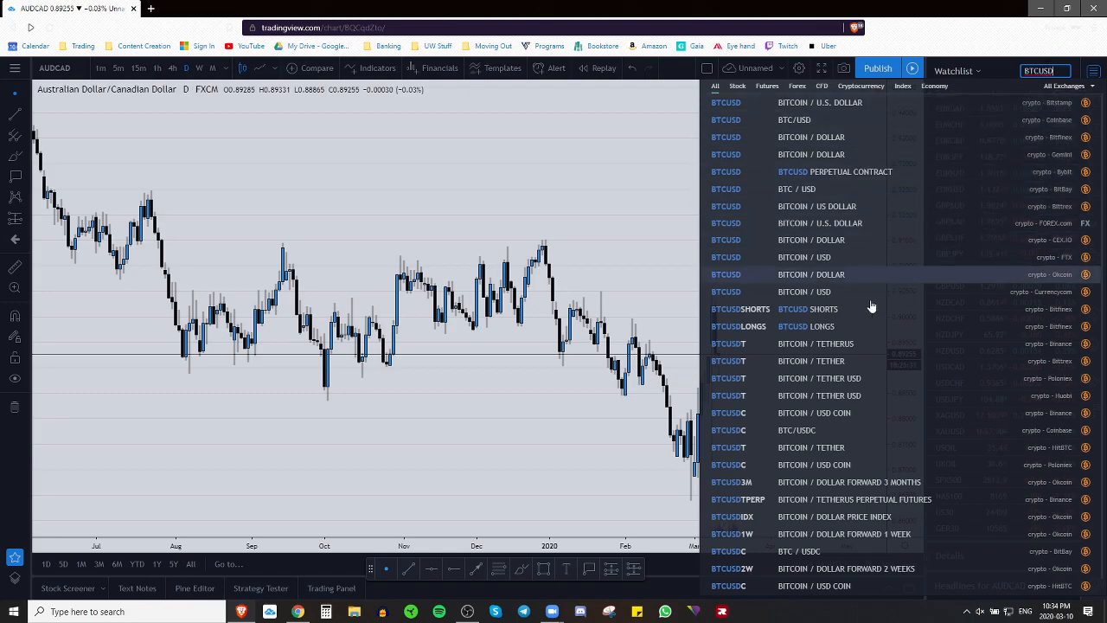
Step: Add the Bitfinex BTCUSD pair to the watchlist and switch the chart to Bitcoin / U.S. Dollar
scroll(847, 395, "down", 2)
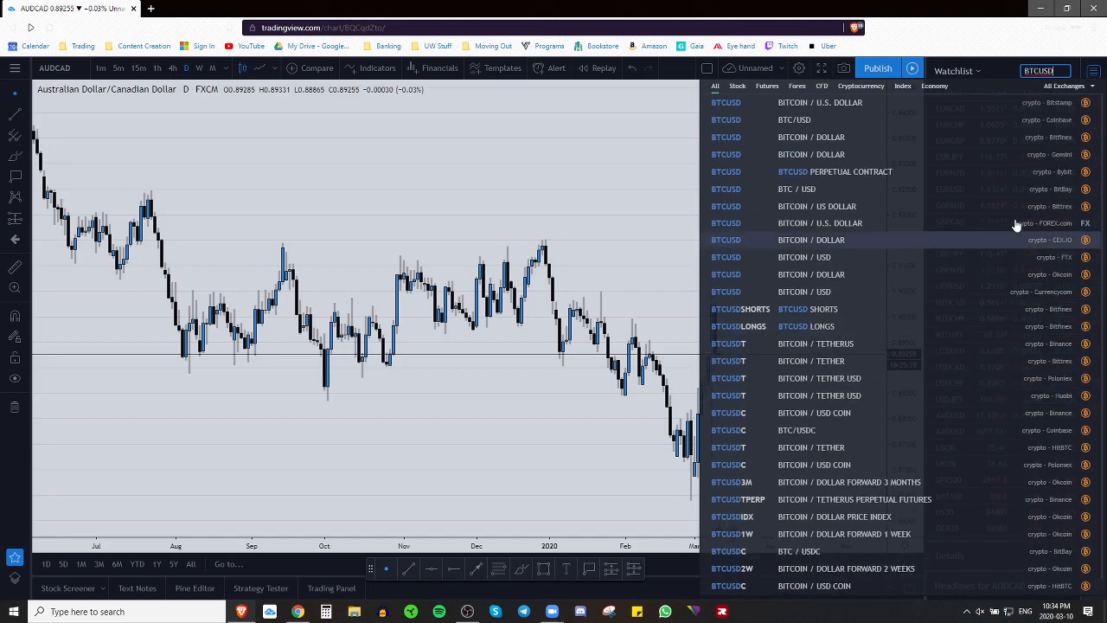
left_click(1054, 141)
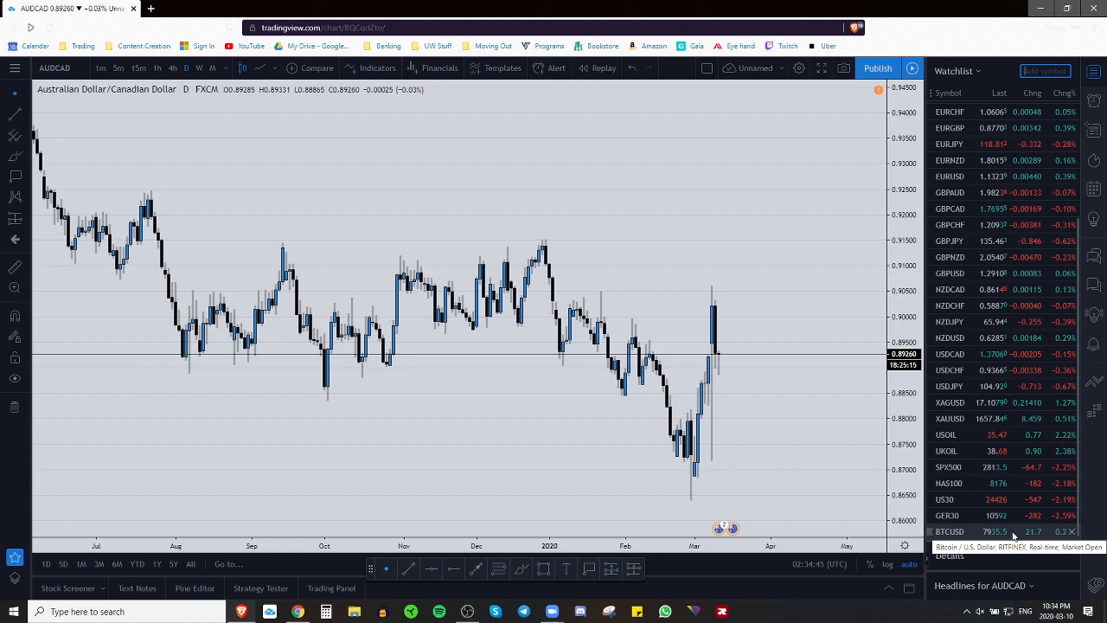
left_click(1013, 533)
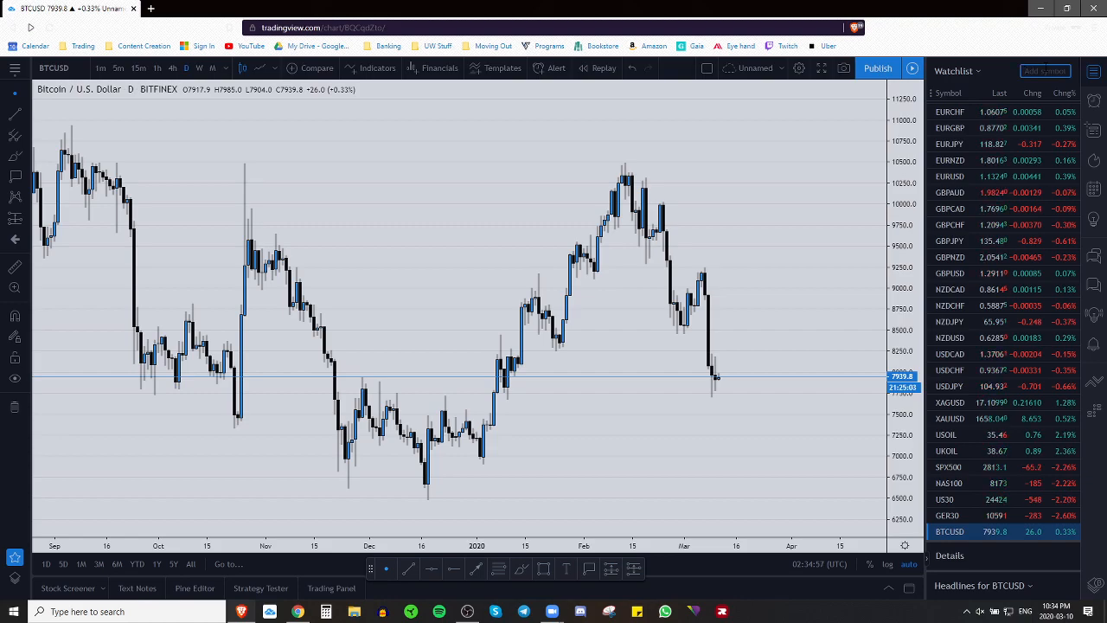
Step: Add the Bitfinex ETHUSD and LTCUSD pairs plus XRPUSD to the watchlist
type("ETHUSD")
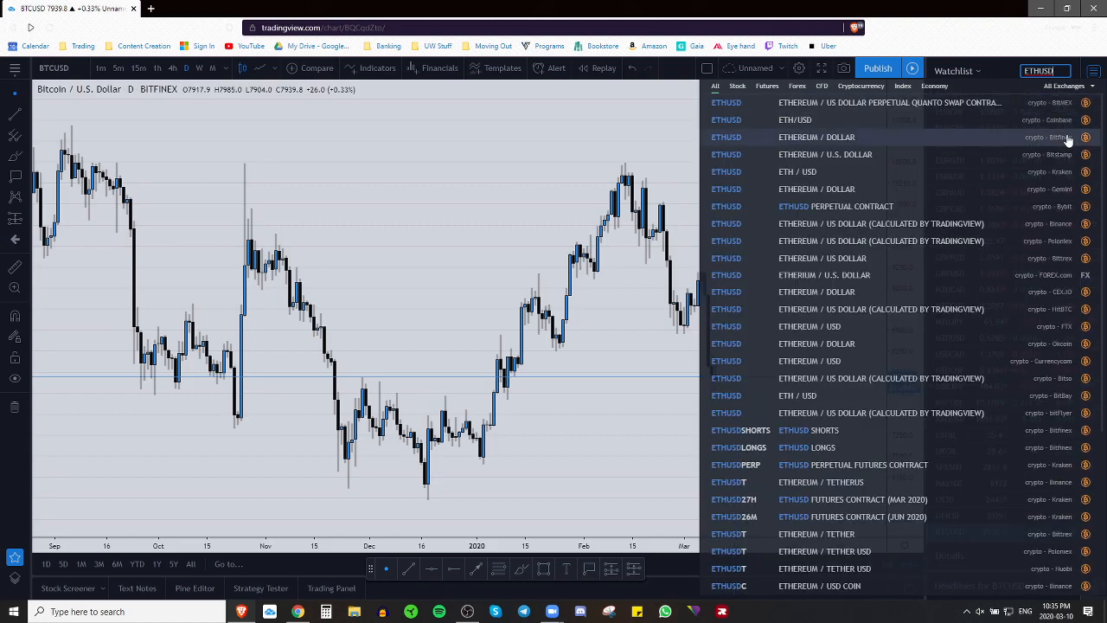
left_click(1068, 141)
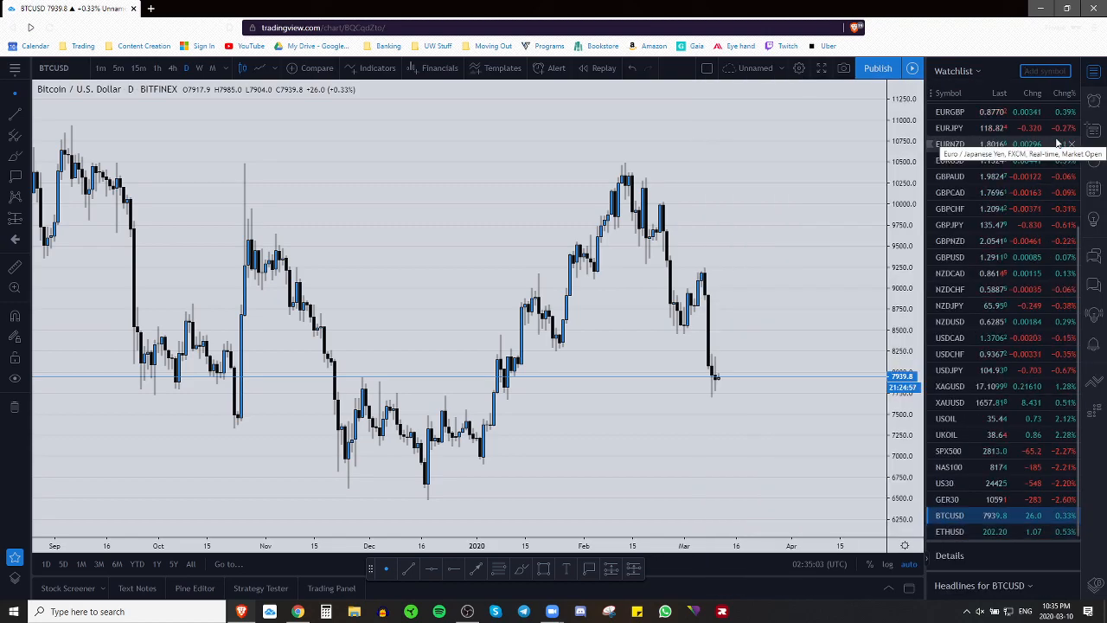
type("L")
type("USD")
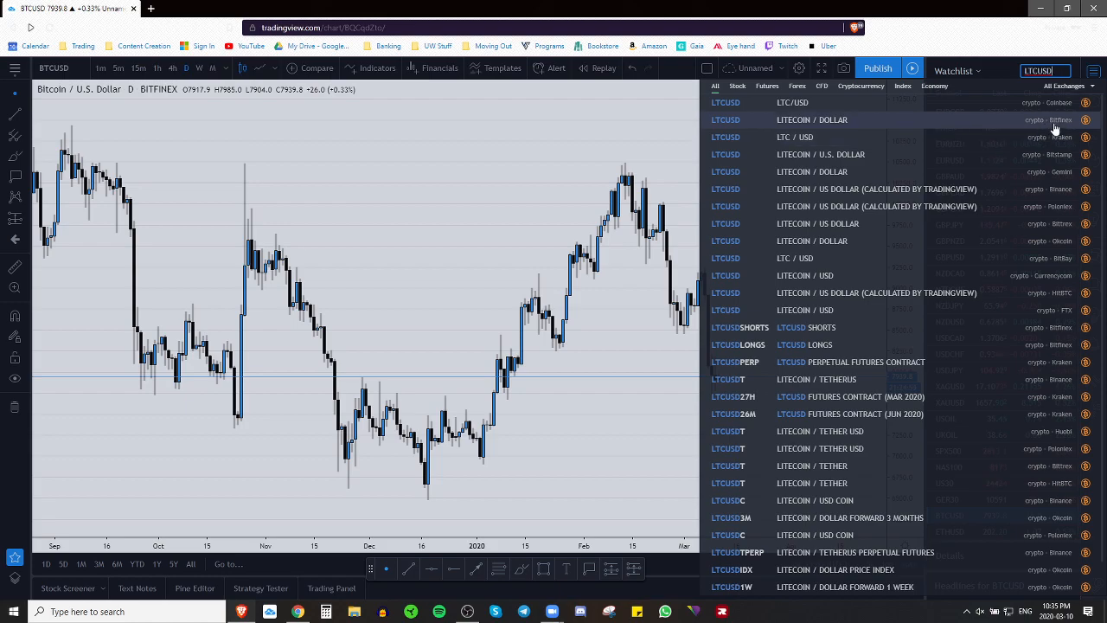
left_click(1054, 128)
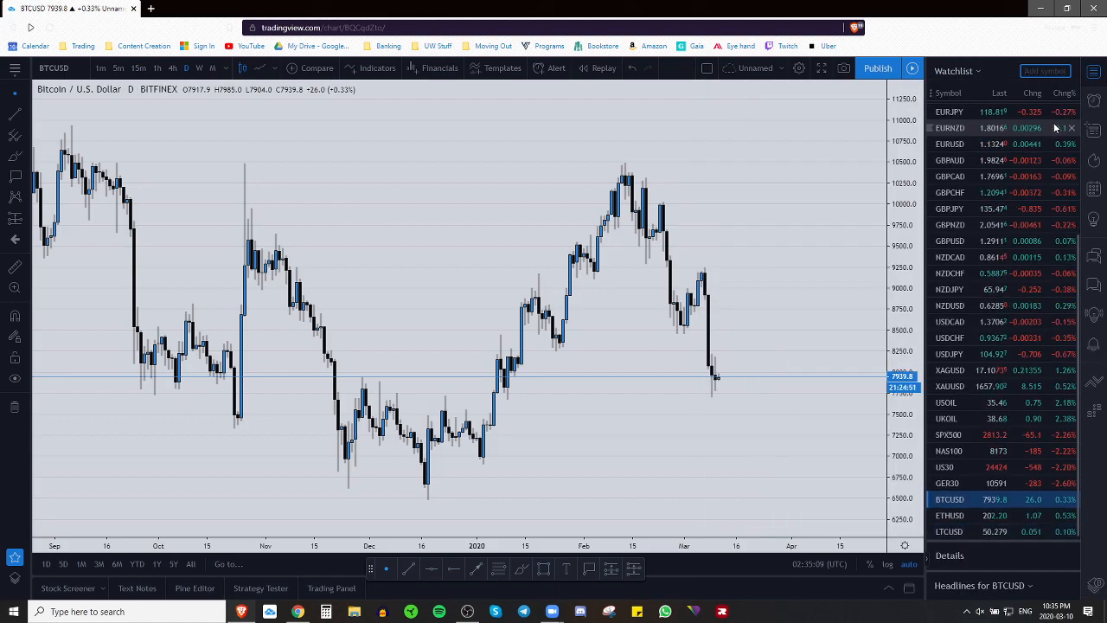
type("XRPUSD")
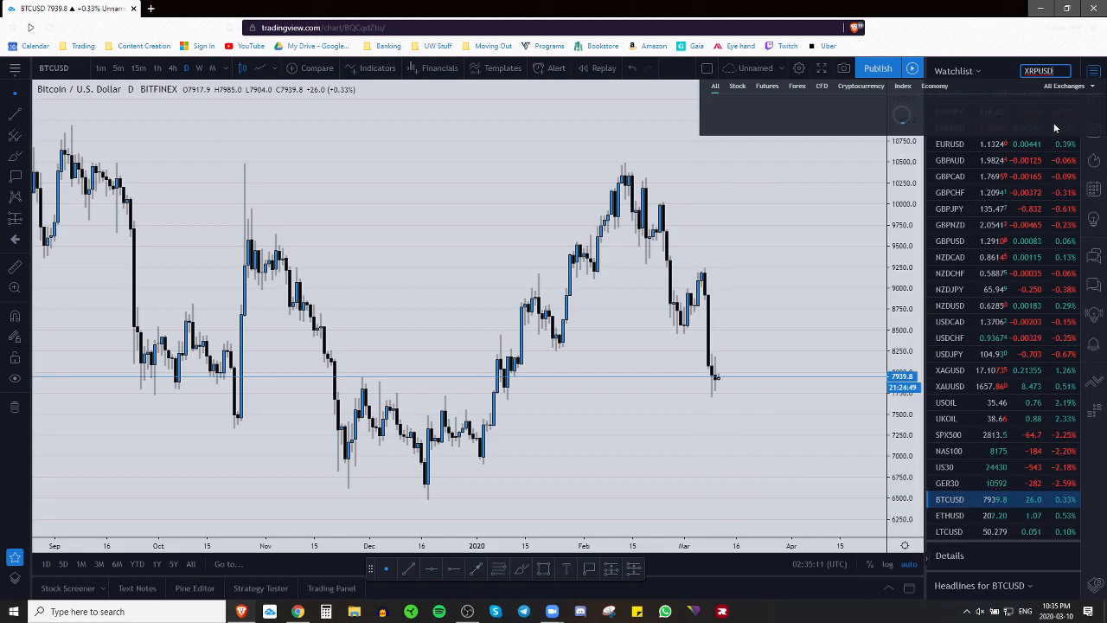
left_click(1064, 122)
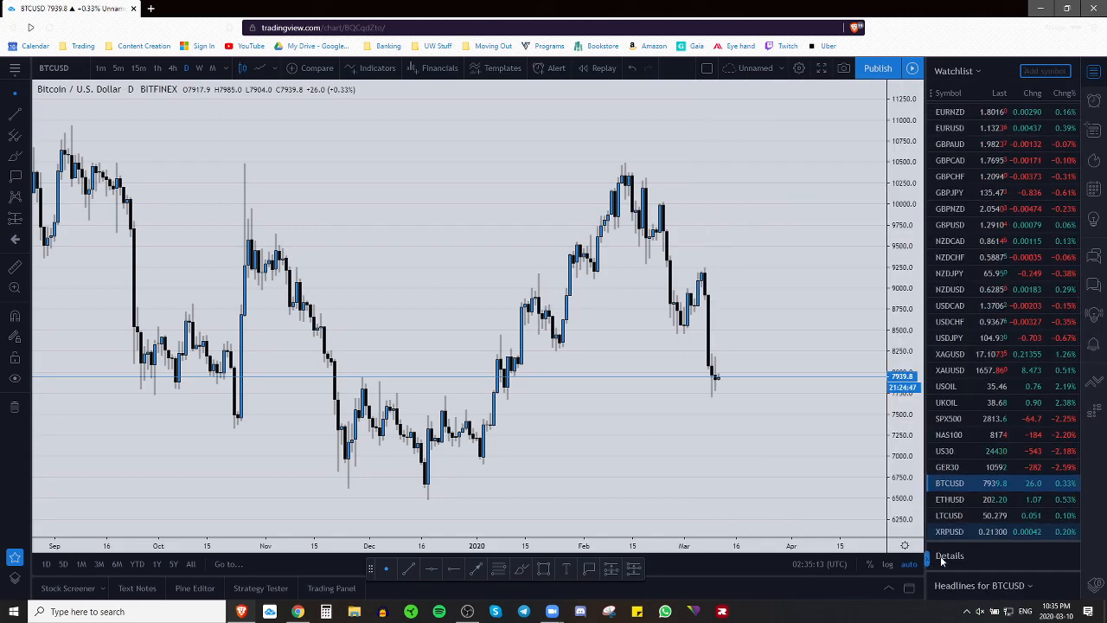
Step: Move the favourite drawing tools toolbar up over the Bitcoin chart
scroll(1001, 510, "up", 3)
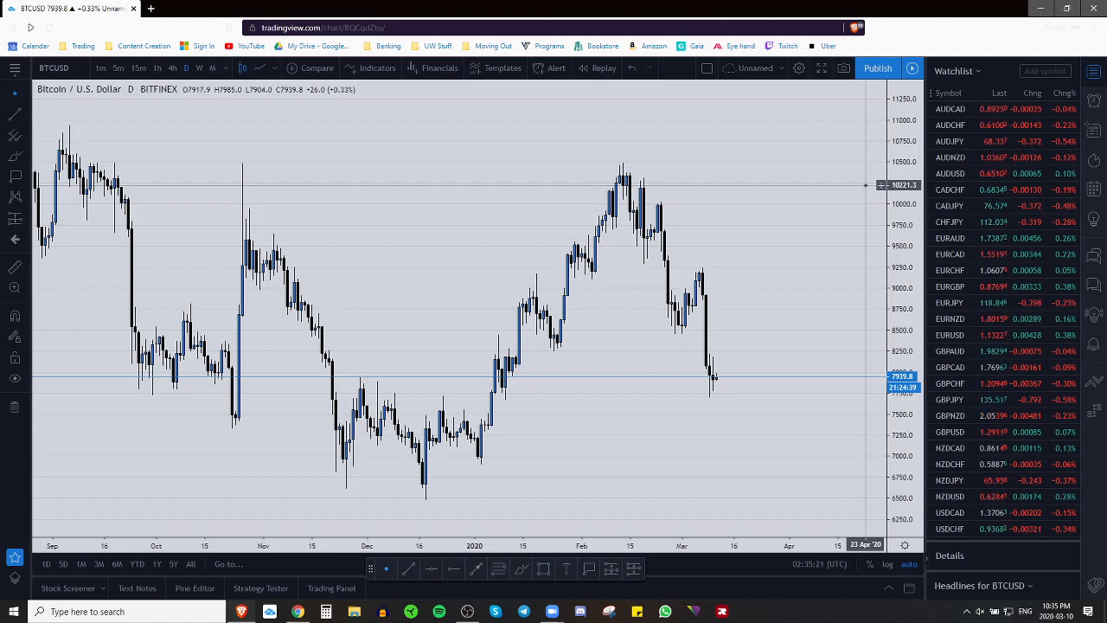
scroll(1042, 240, "down", 5)
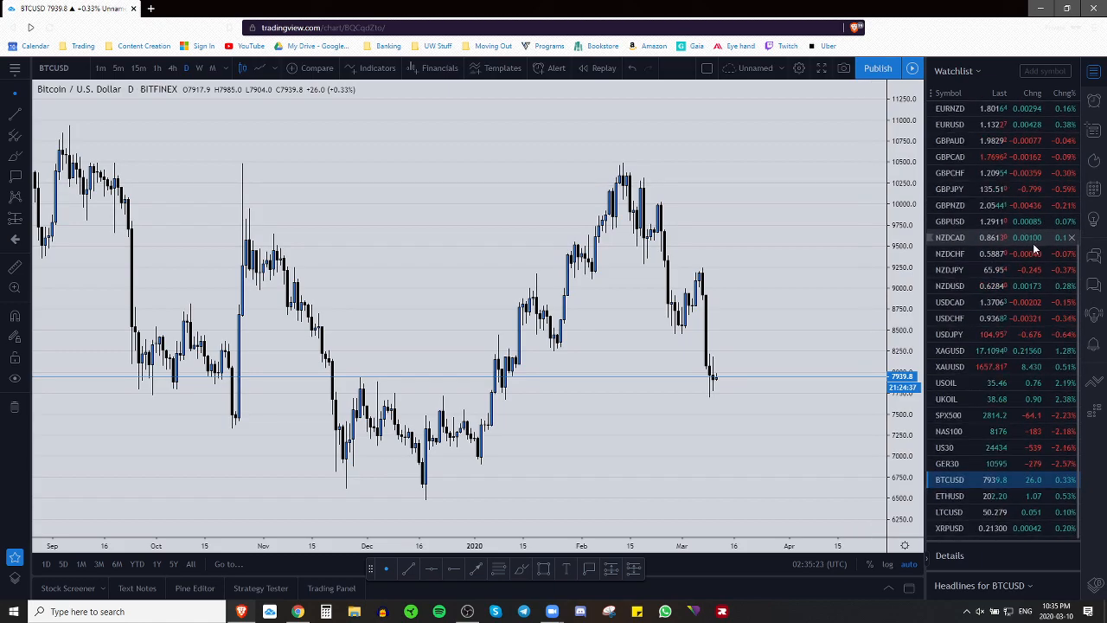
scroll(1035, 249, "up", 5)
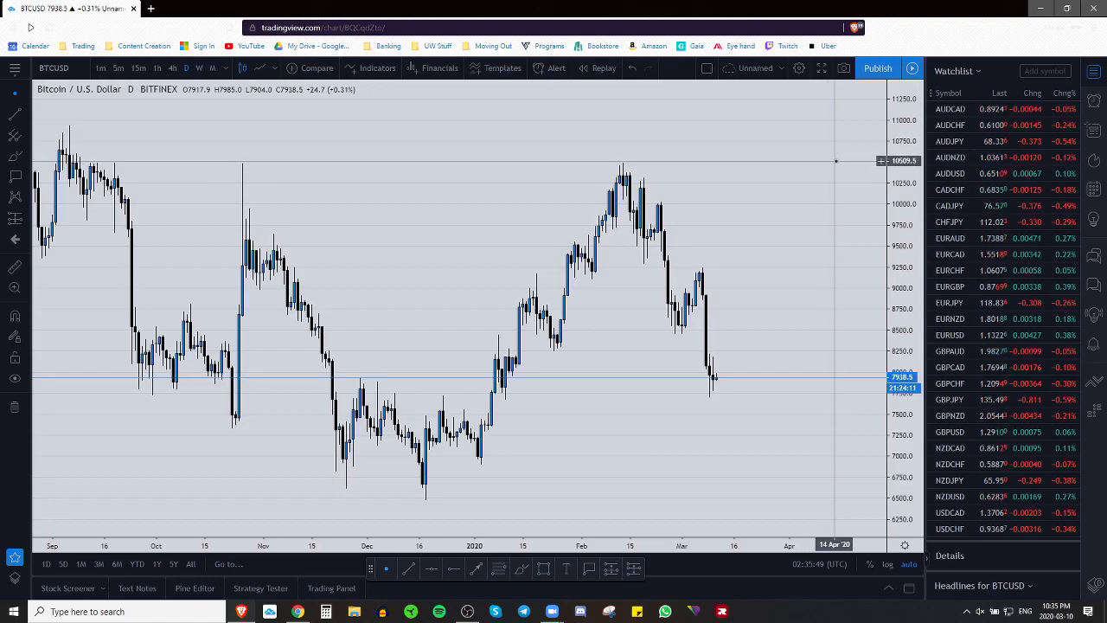
mouse_move(369, 569)
left_mouse_down()
mouse_move(384, 477)
mouse_move(430, 528)
mouse_move(433, 519)
left_mouse_up()
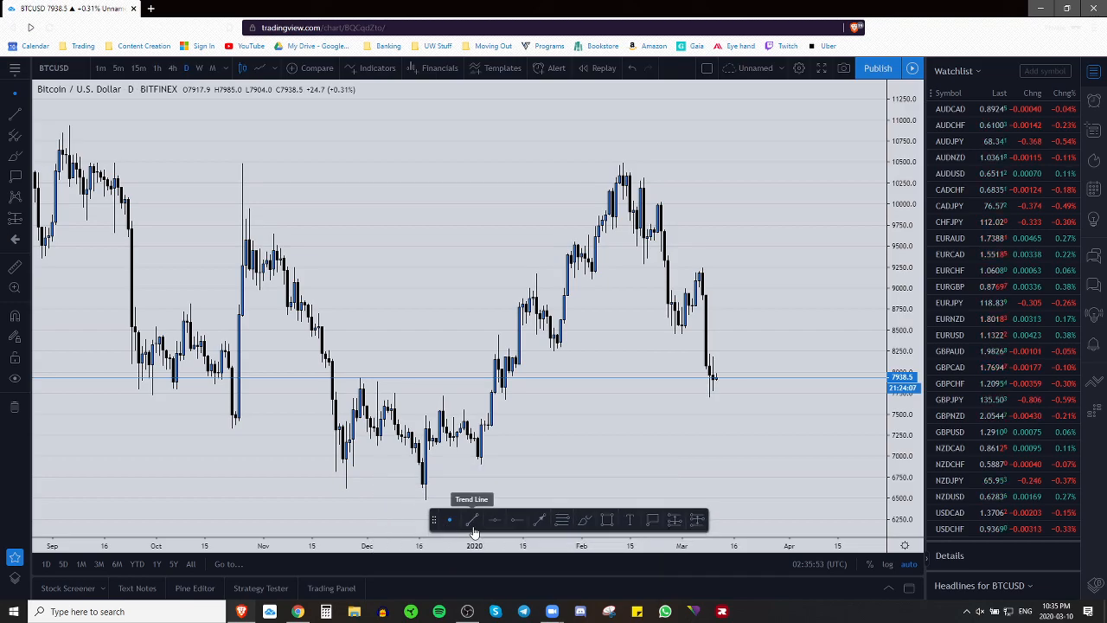
Step: Draw a black trend line with a thicker line width
left_click(472, 523)
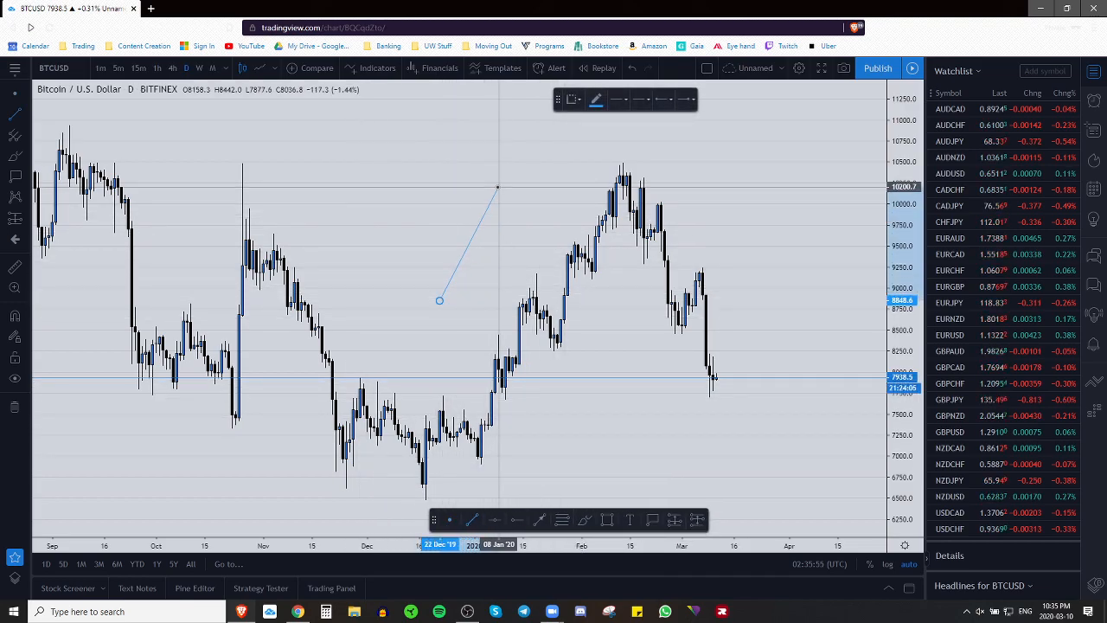
left_click(499, 187)
left_click(596, 99)
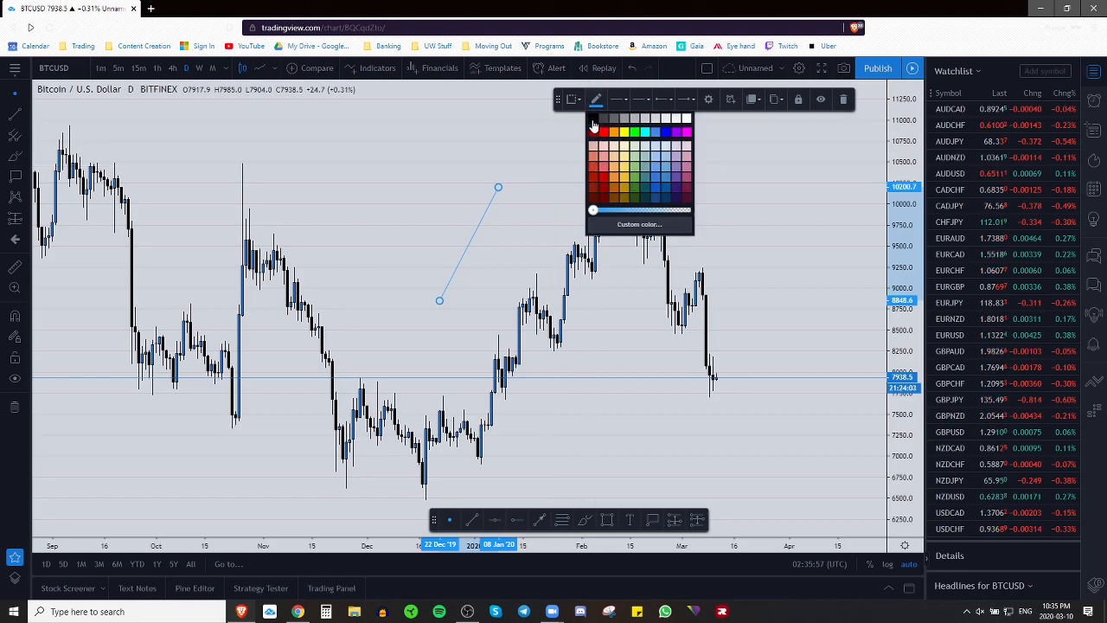
left_click(594, 118)
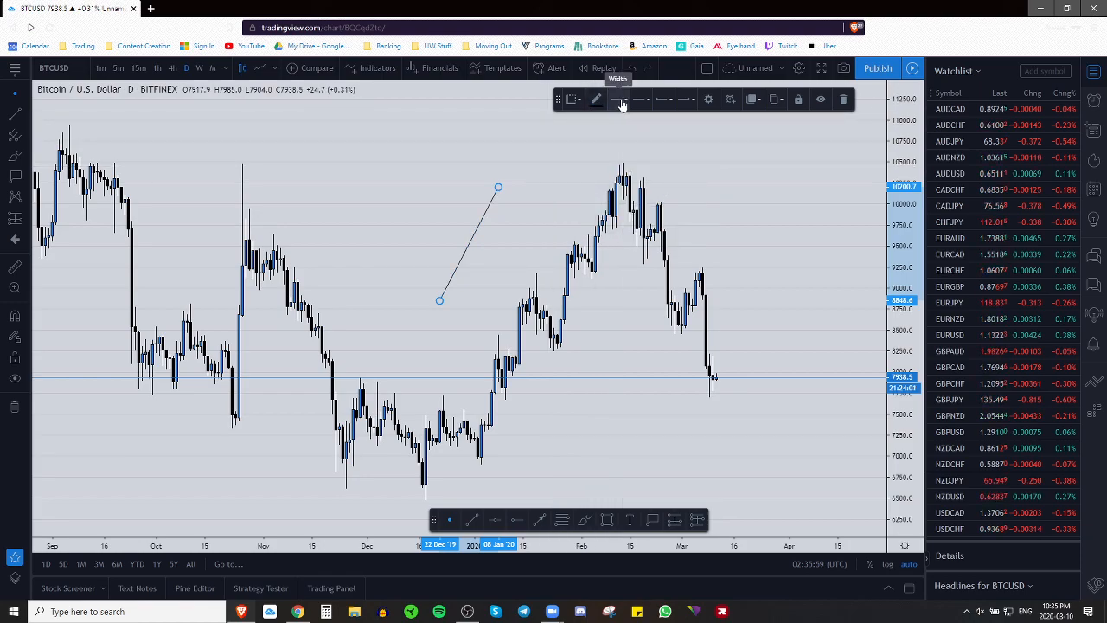
left_click(622, 101)
left_click(635, 127)
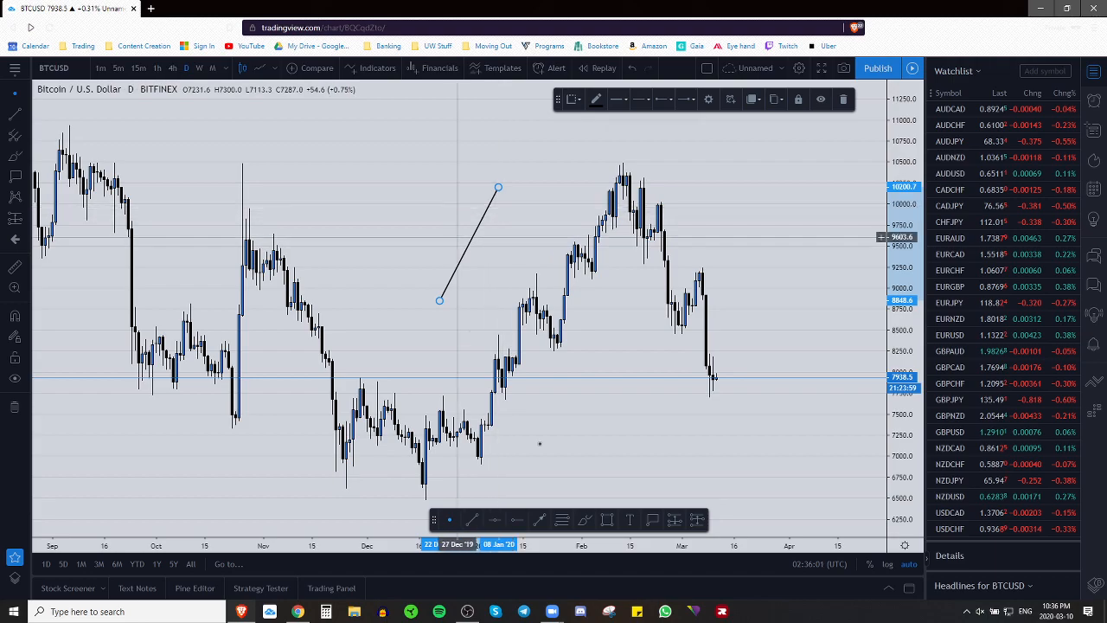
Step: Place a thick red horizontal line near 10742.9
left_click(494, 519)
left_click(453, 141)
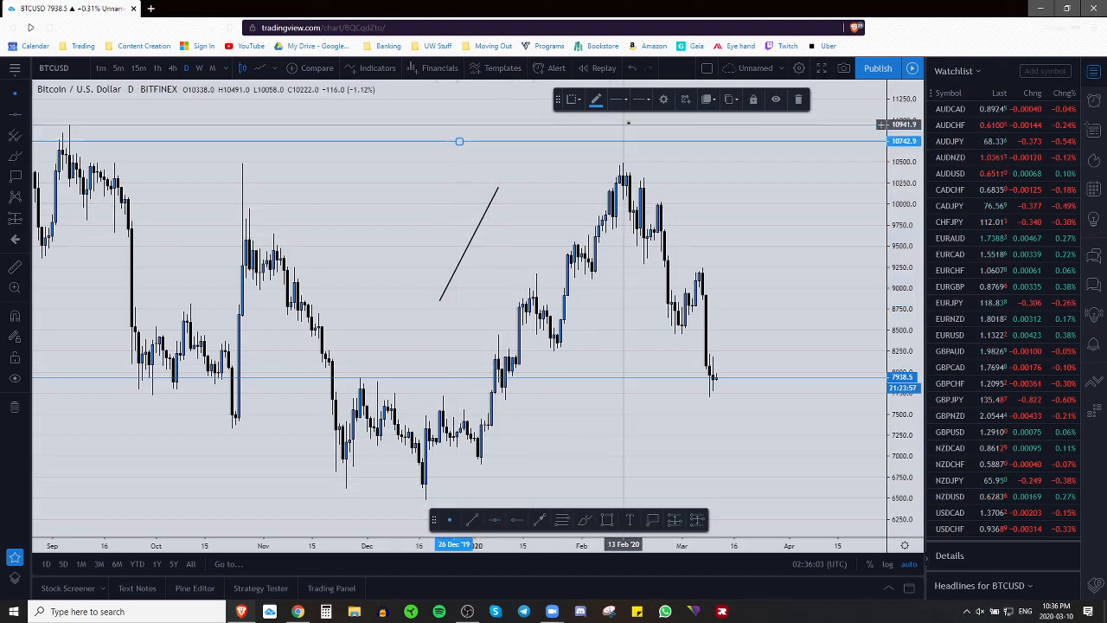
left_click(596, 99)
left_click(605, 126)
left_click(619, 100)
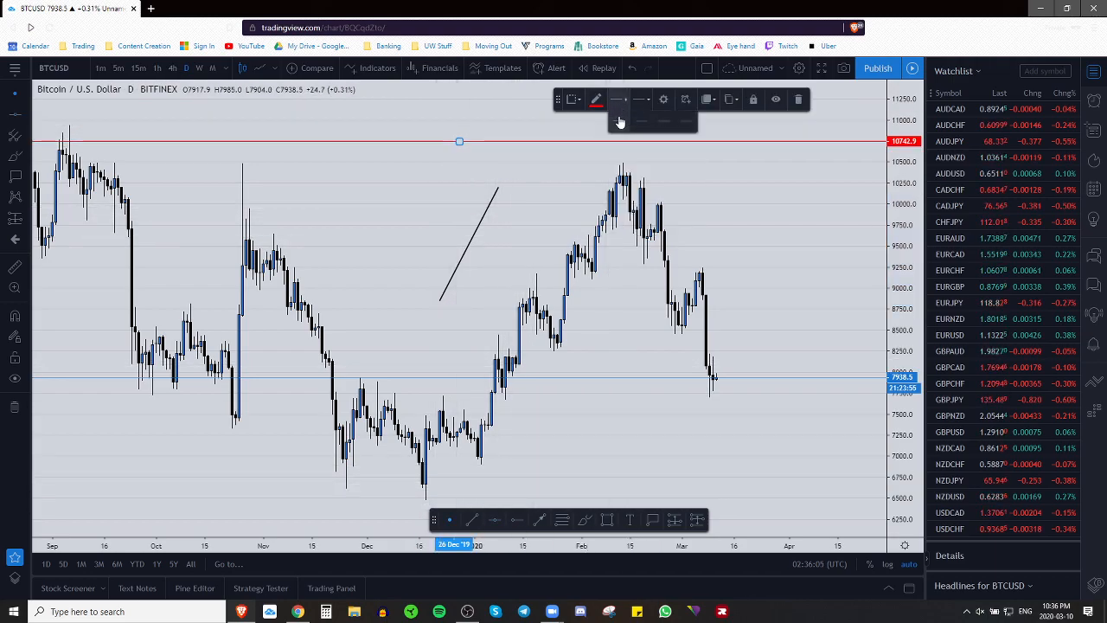
left_click(638, 129)
Step: Place a thicker blue horizontal line near 10434
left_click(517, 519)
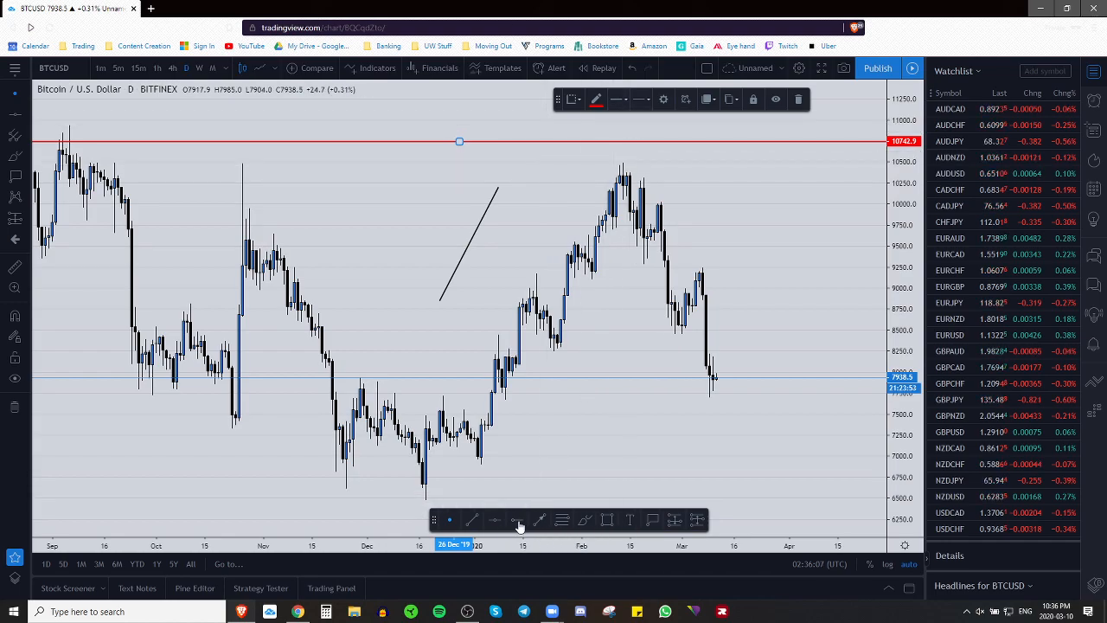
left_click(412, 167)
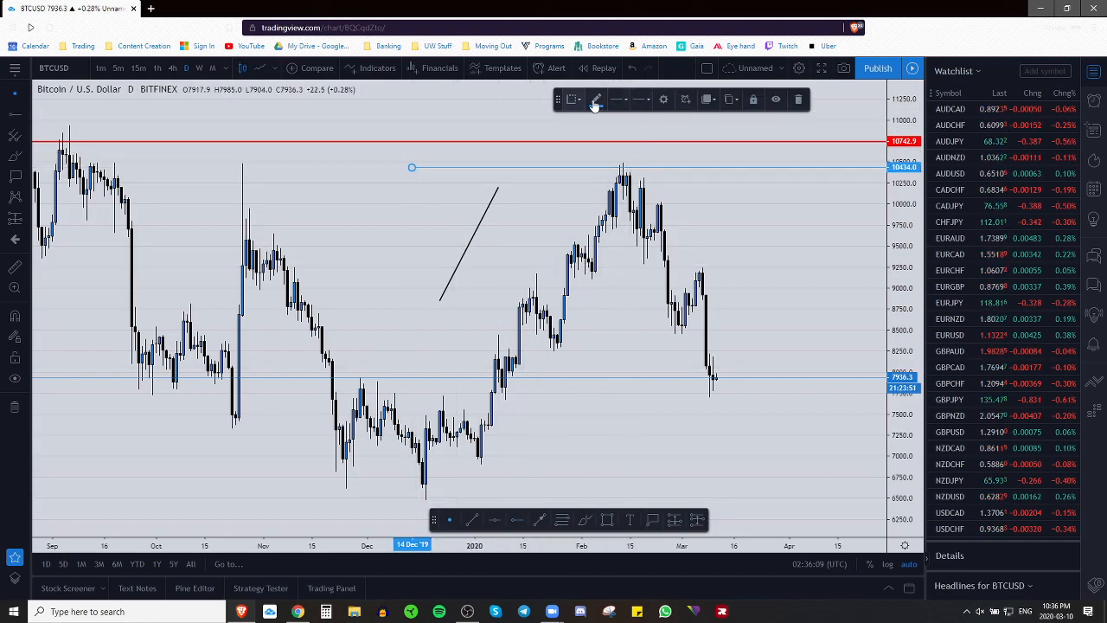
left_click(596, 100)
left_click(631, 126)
left_click(619, 100)
left_click(641, 126)
Step: Draw a thick dark-blue trend line from about 7126 to 8388, then remove all drawings
left_click(539, 519)
left_click(588, 445)
left_click(630, 339)
left_click(619, 101)
left_click(637, 126)
left_click(598, 102)
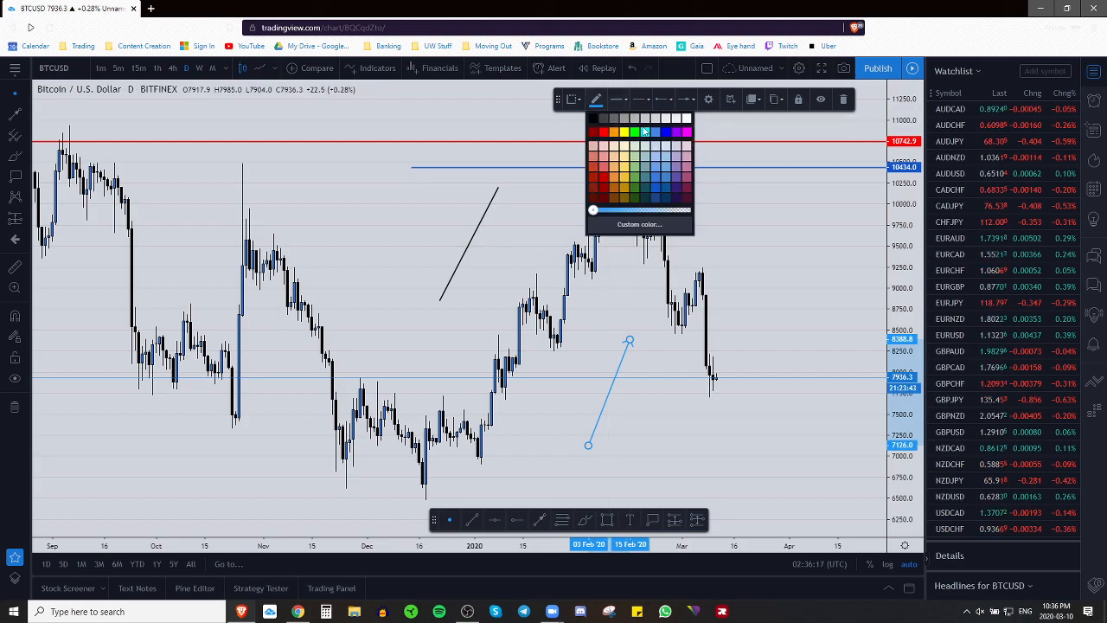
left_click(673, 143)
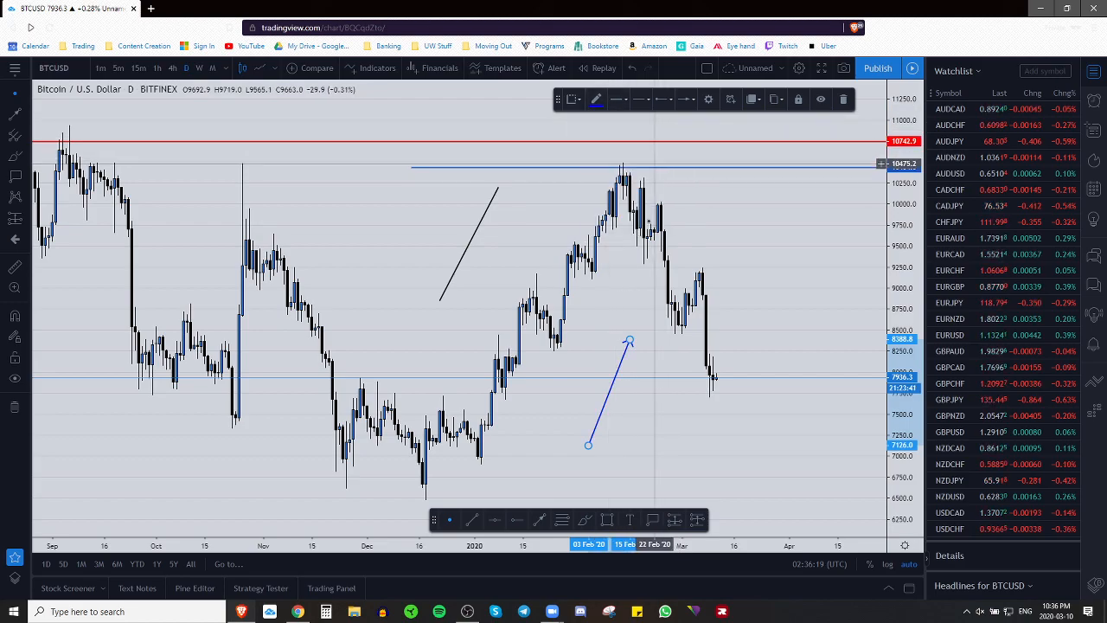
left_click(15, 405)
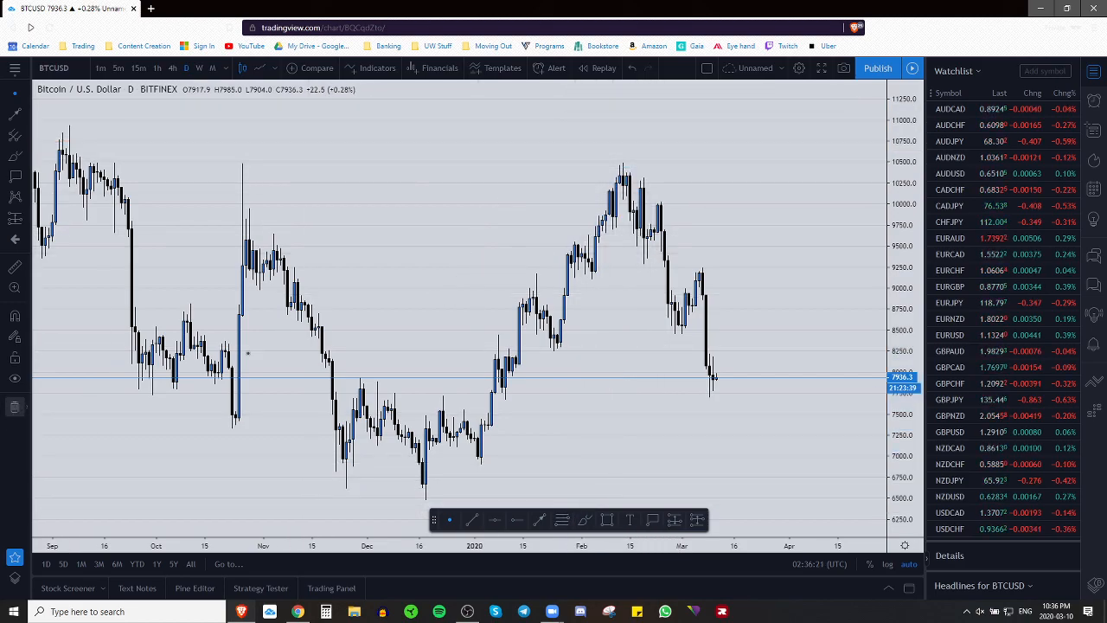
left_click_drag(582, 200, 695, 546)
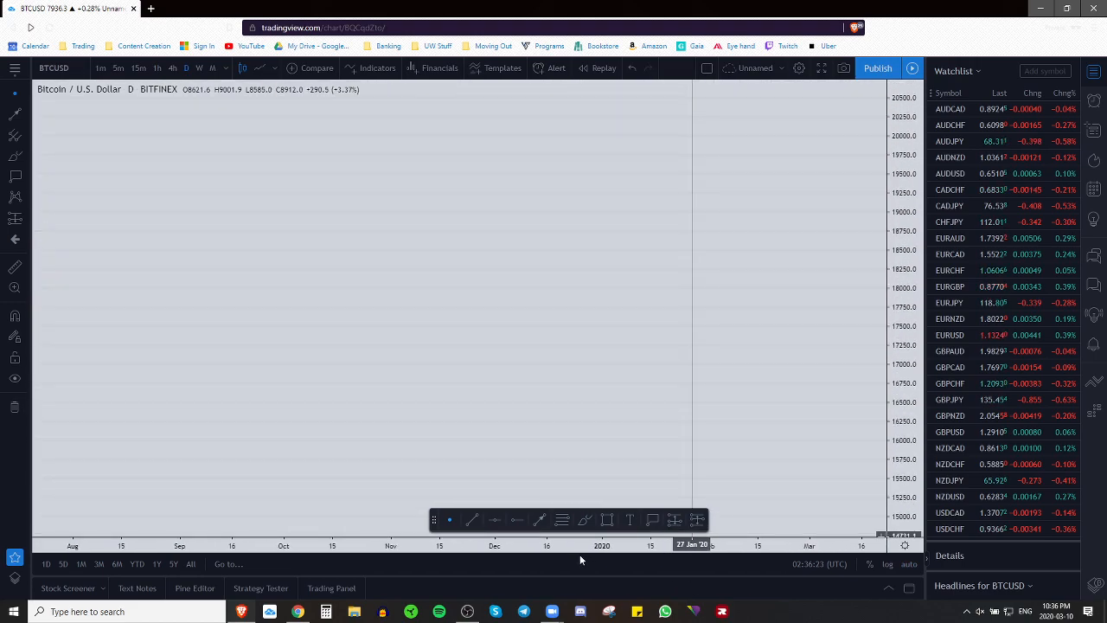
Step: Go full screen and draw a Fib retracement from 19103.4 down to 16558.5
left_click(822, 68)
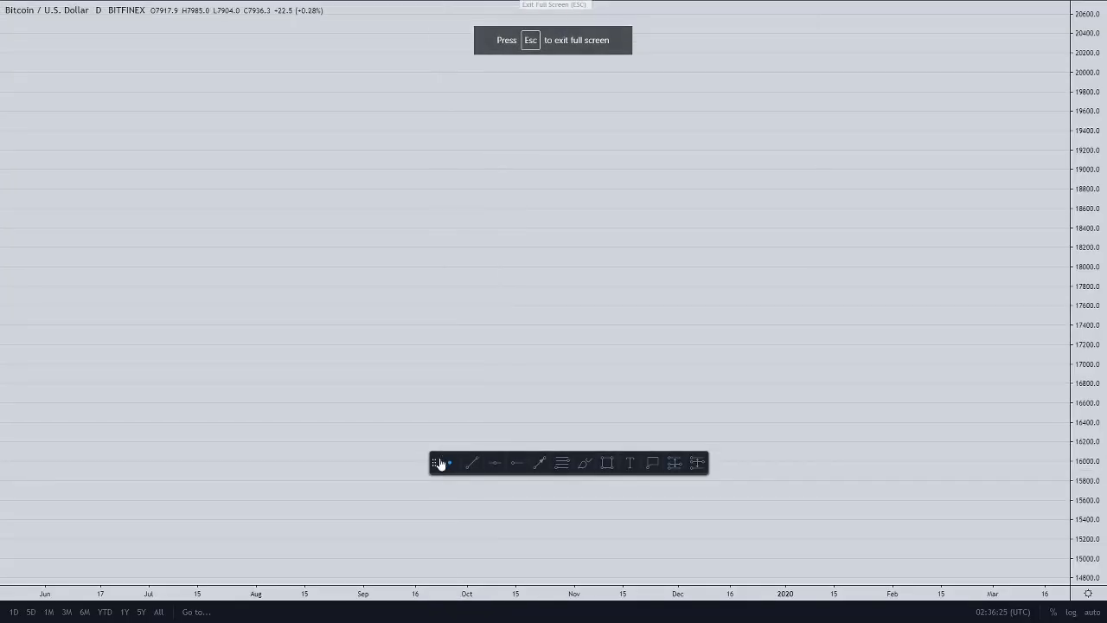
left_click_drag(438, 465, 403, 612)
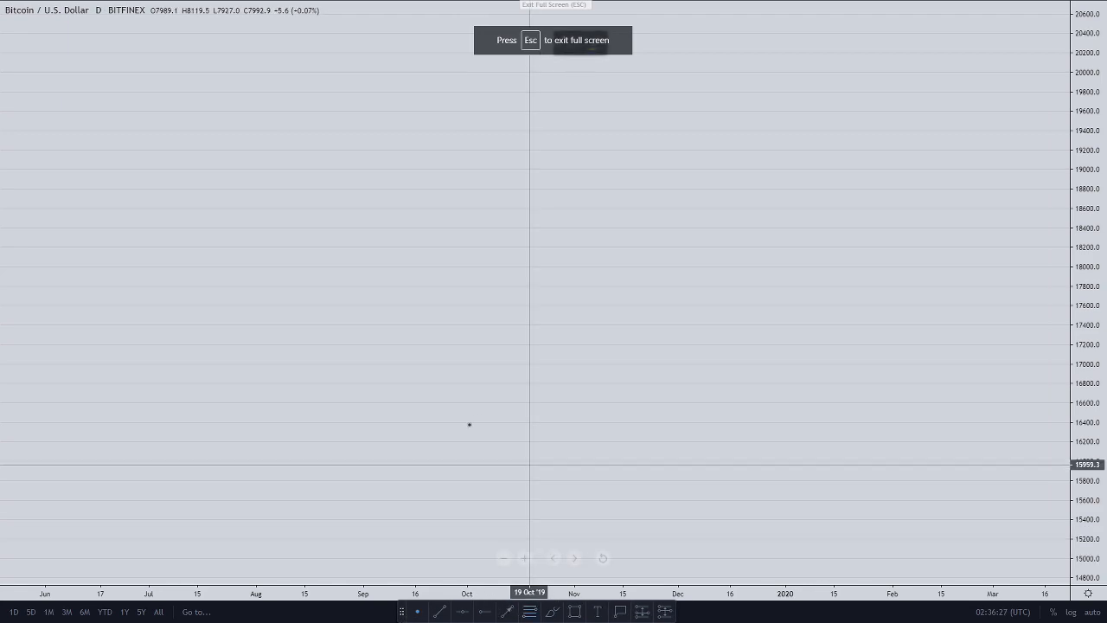
left_click(411, 159)
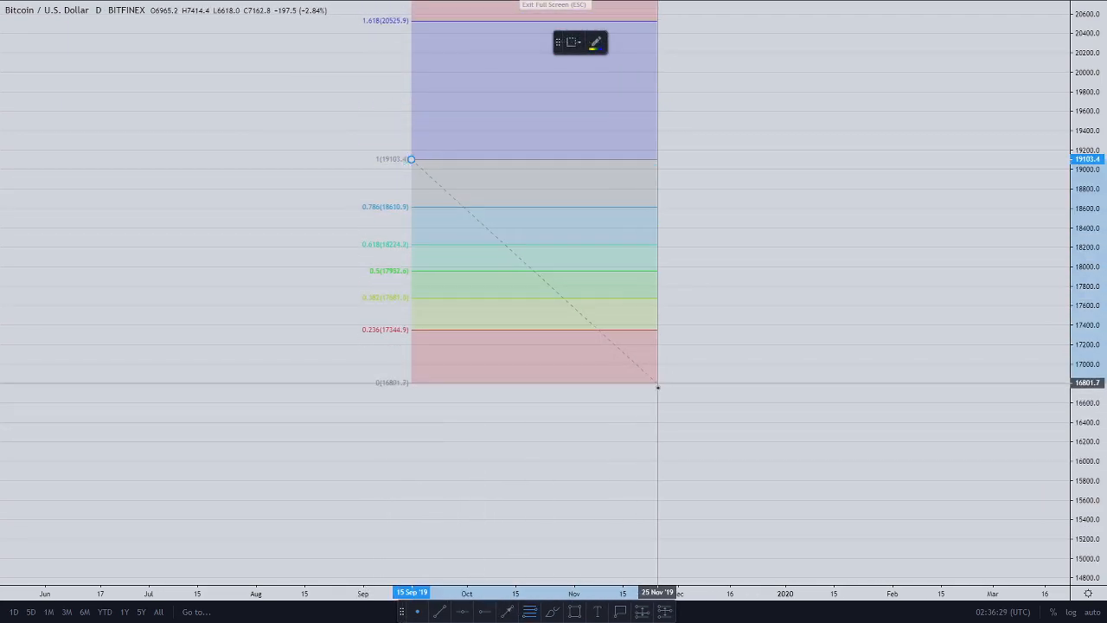
left_click(667, 406)
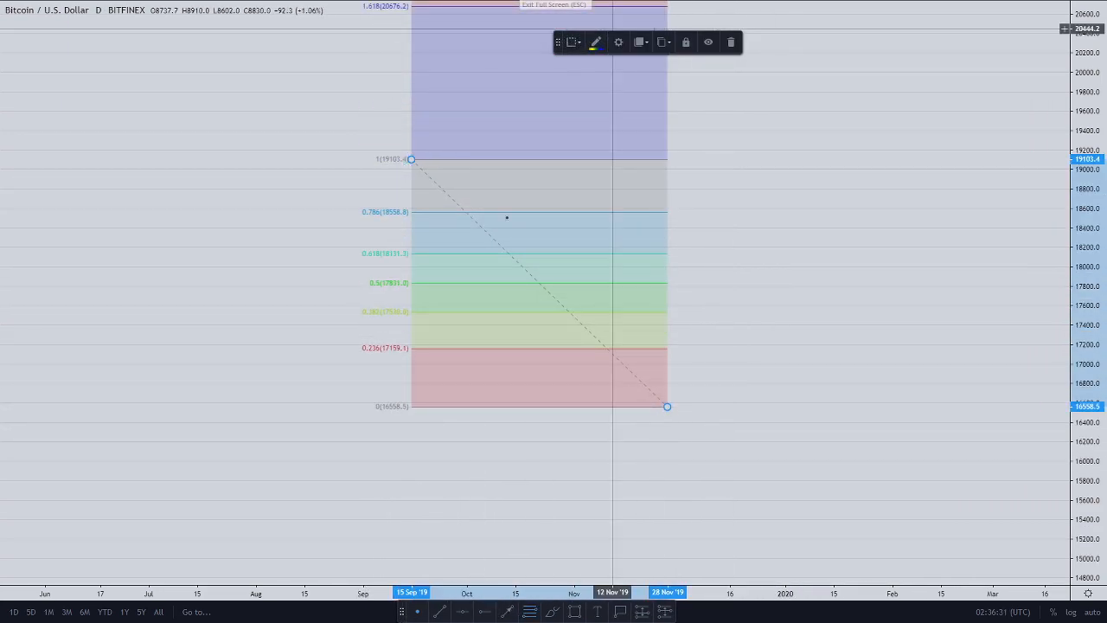
left_click_drag(733, 165, 732, 171)
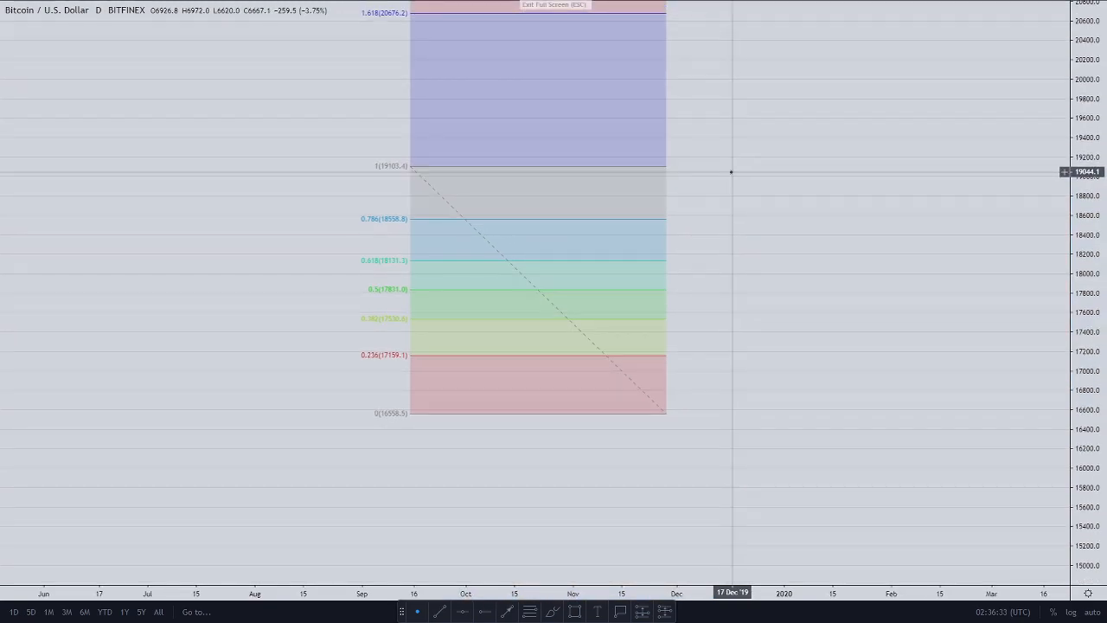
Step: In the Fib settings, hide the dashed trend line and the 0.236 and 0.382 levels
left_click(650, 167)
double_click(651, 173)
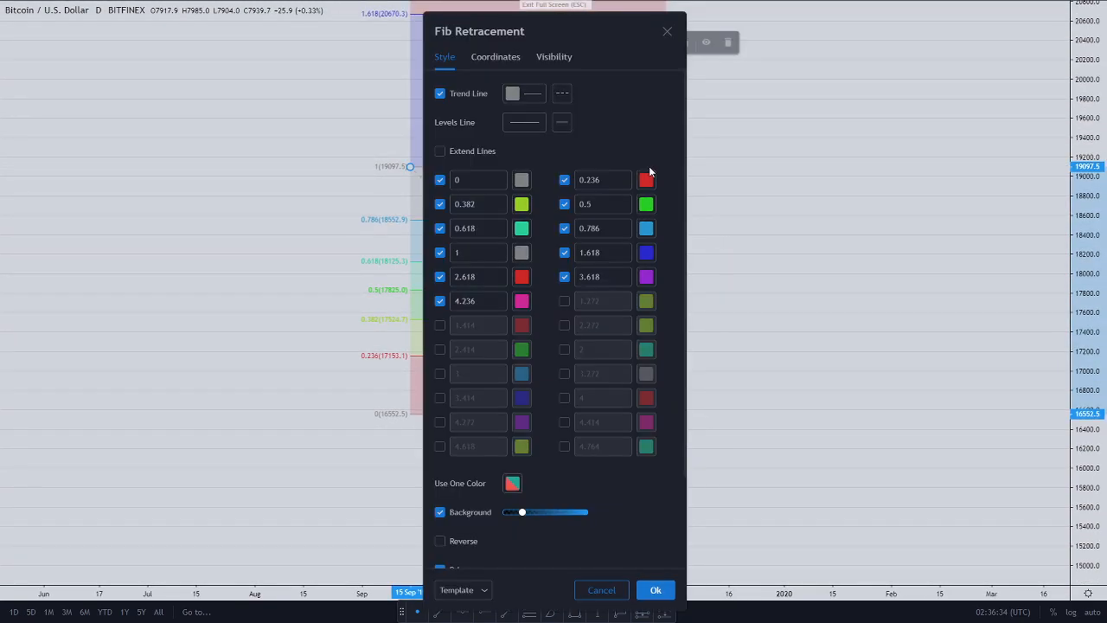
mouse_move(620, 25)
left_mouse_down()
mouse_move(820, 27)
mouse_move(821, 10)
left_mouse_up()
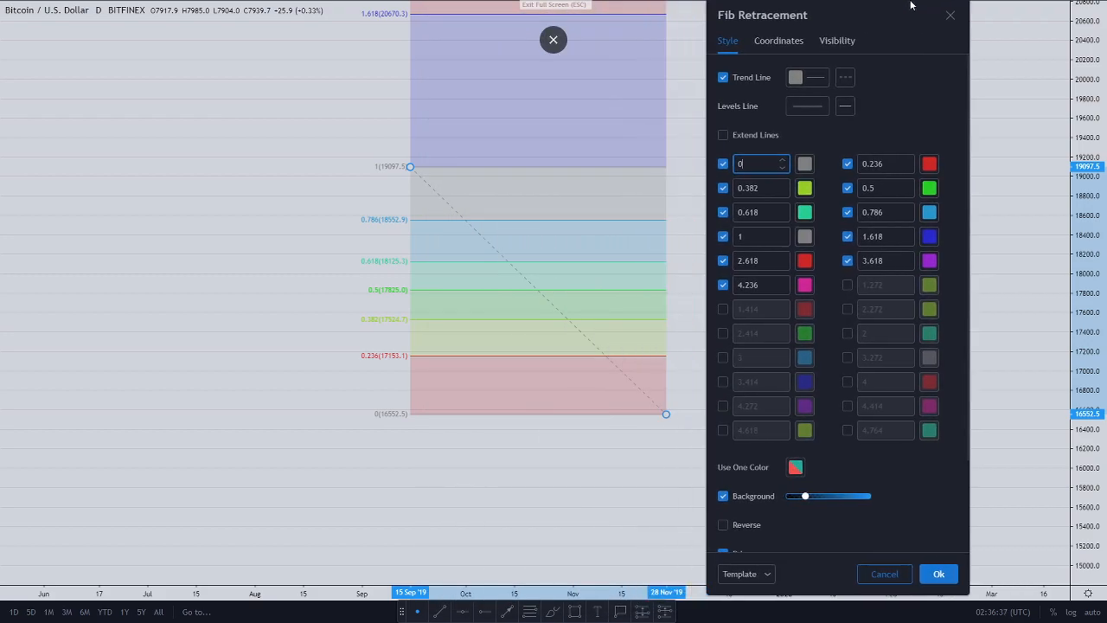
left_click(729, 78)
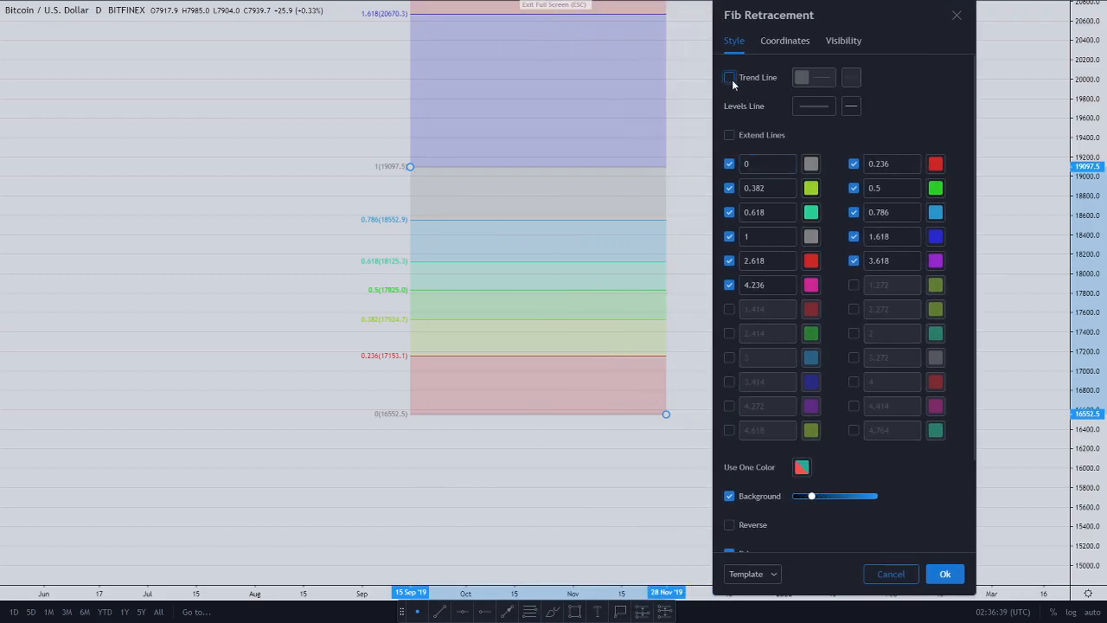
left_click(854, 165)
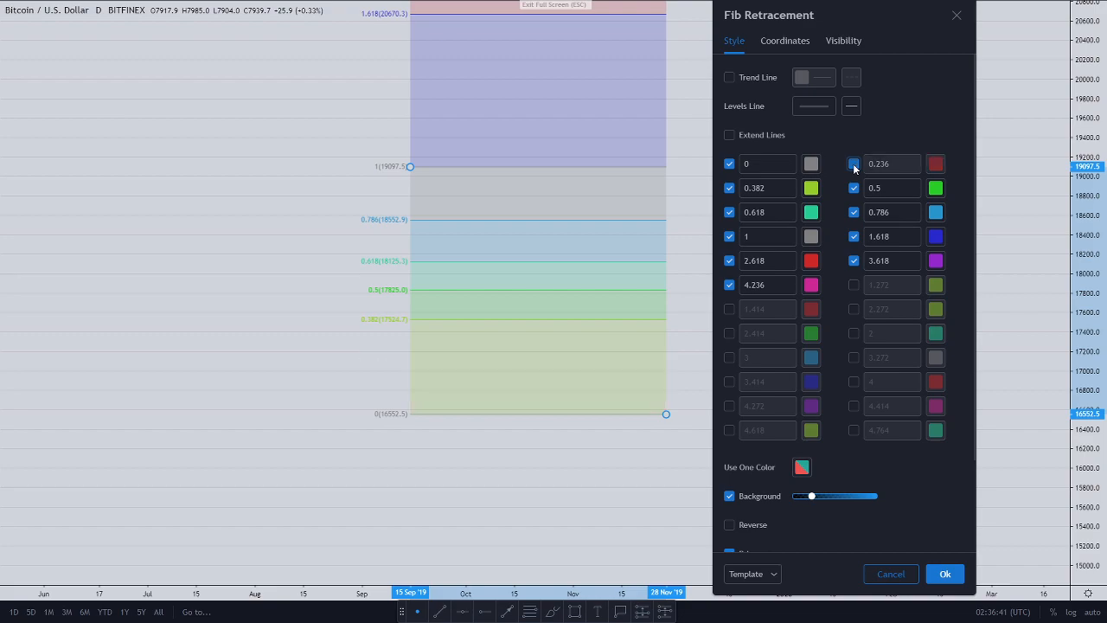
left_click(730, 189)
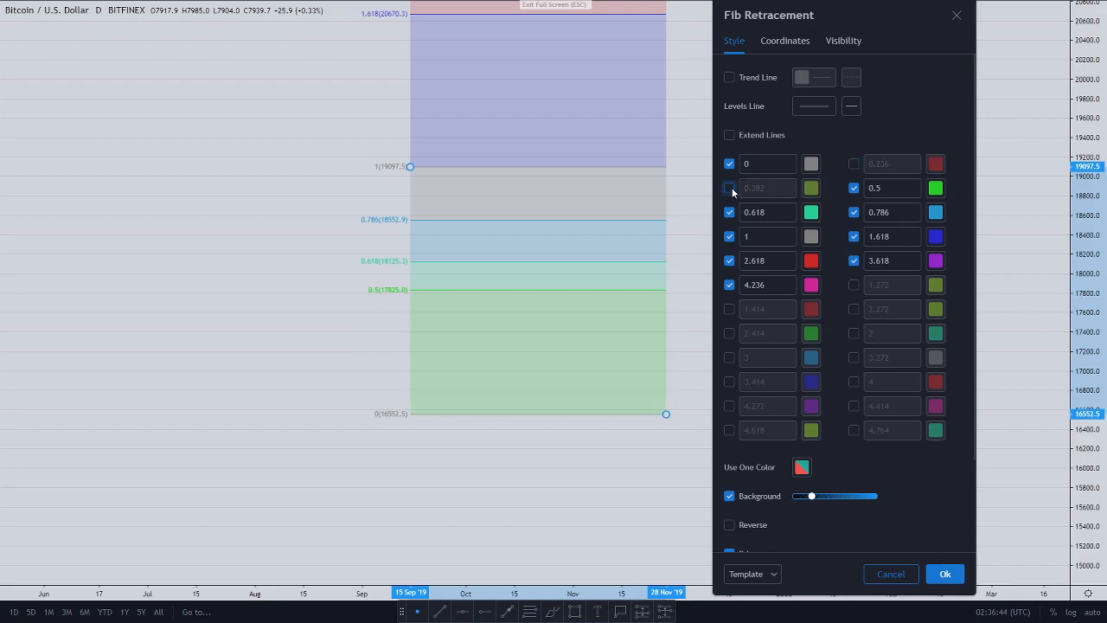
Step: Draw all Fib levels in one black colour and turn off the background fill
left_click(803, 468)
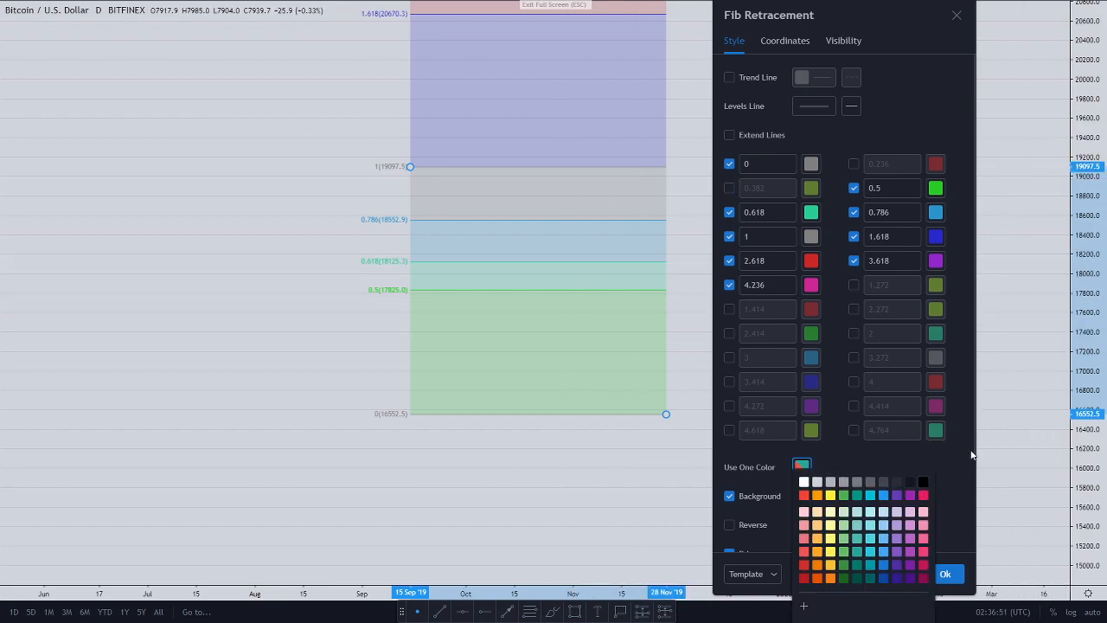
left_click(923, 482)
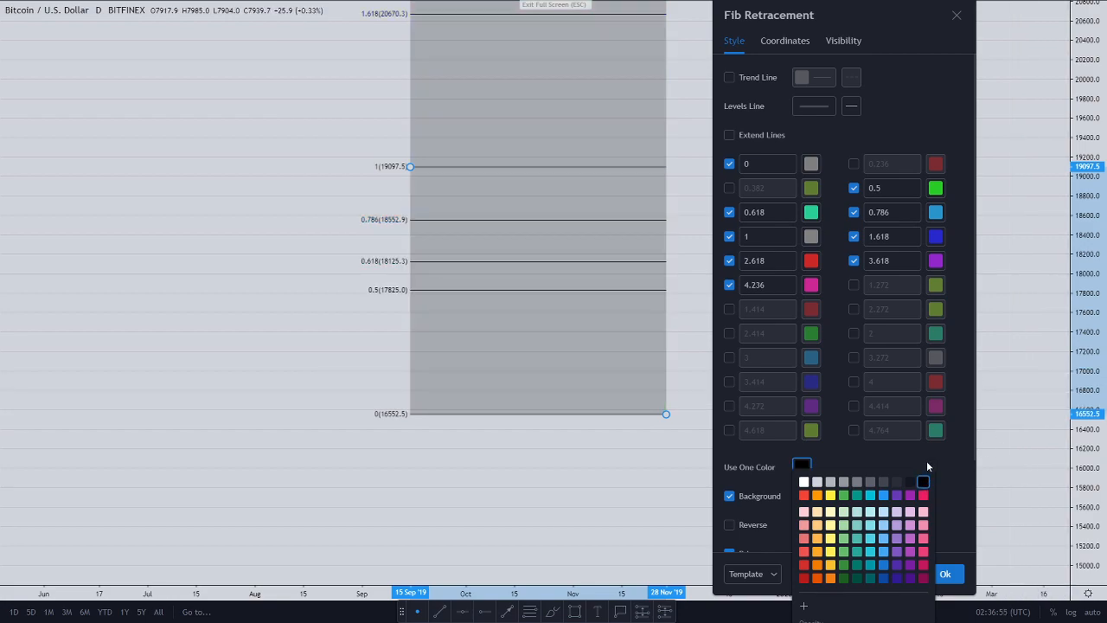
left_click(804, 483)
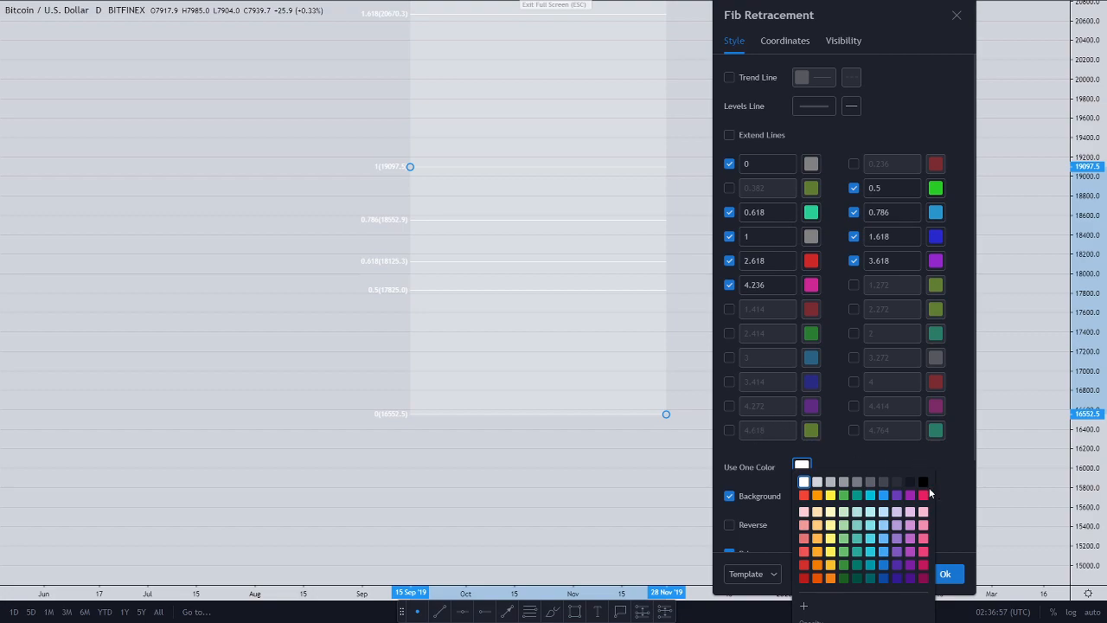
left_click(923, 483)
left_click(836, 444)
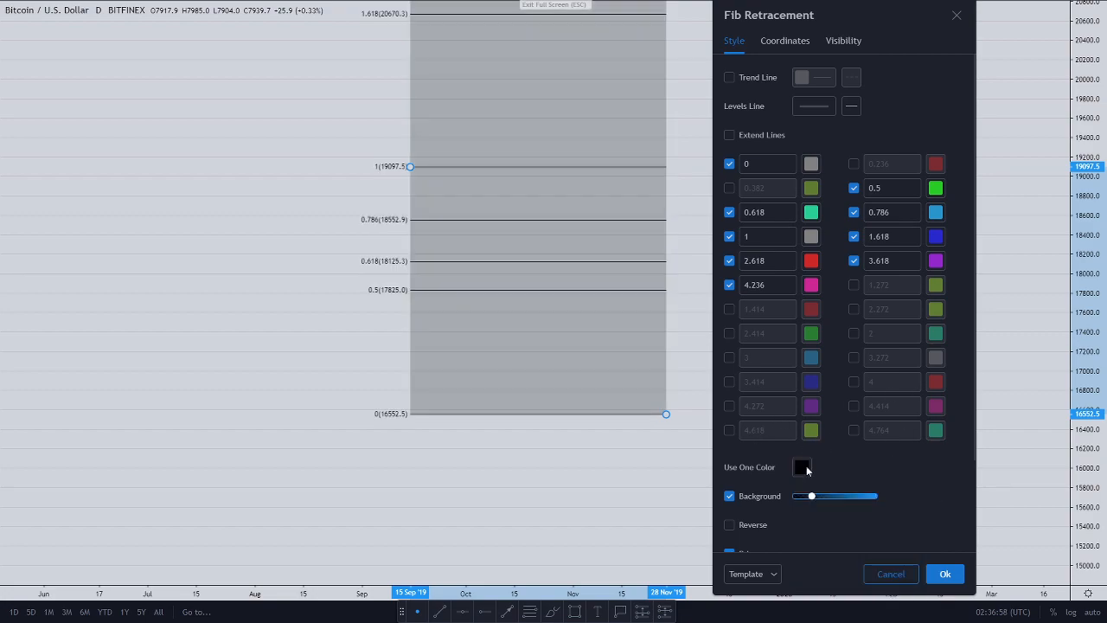
left_click(730, 495)
Step: Hide prices, show levels as Values with labels on the Right, and apply
scroll(880, 443, "down", 2)
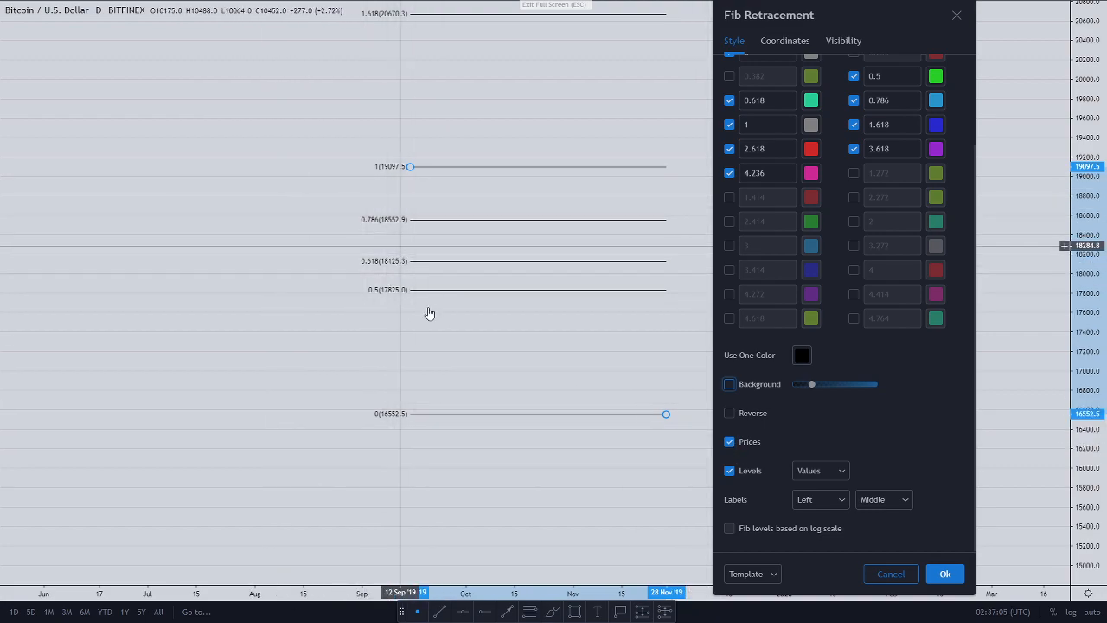
left_click(731, 442)
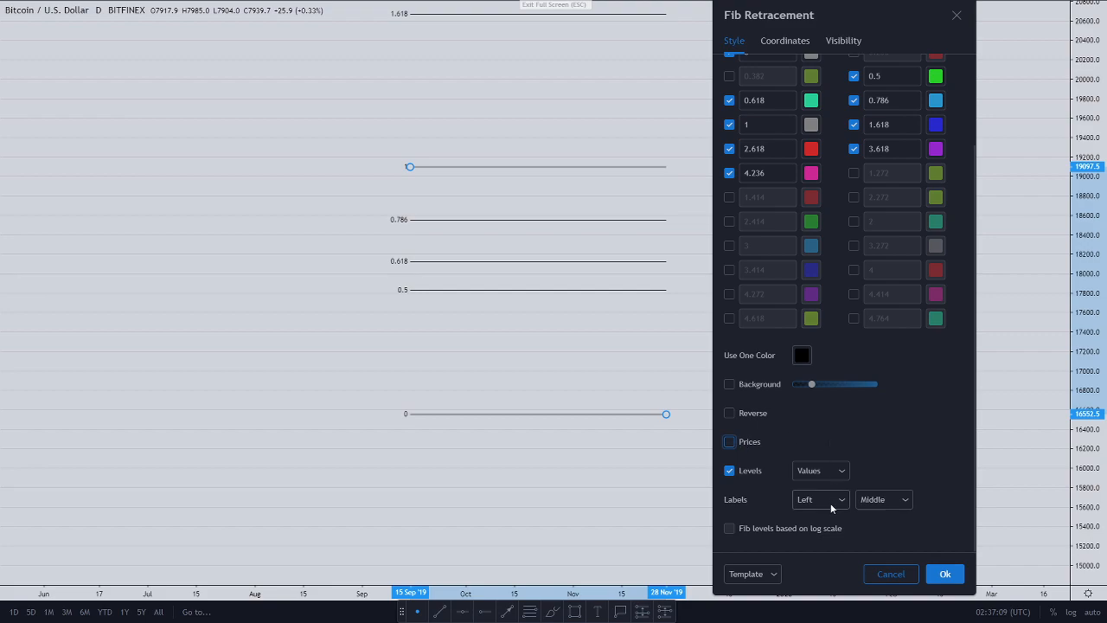
left_click(833, 475)
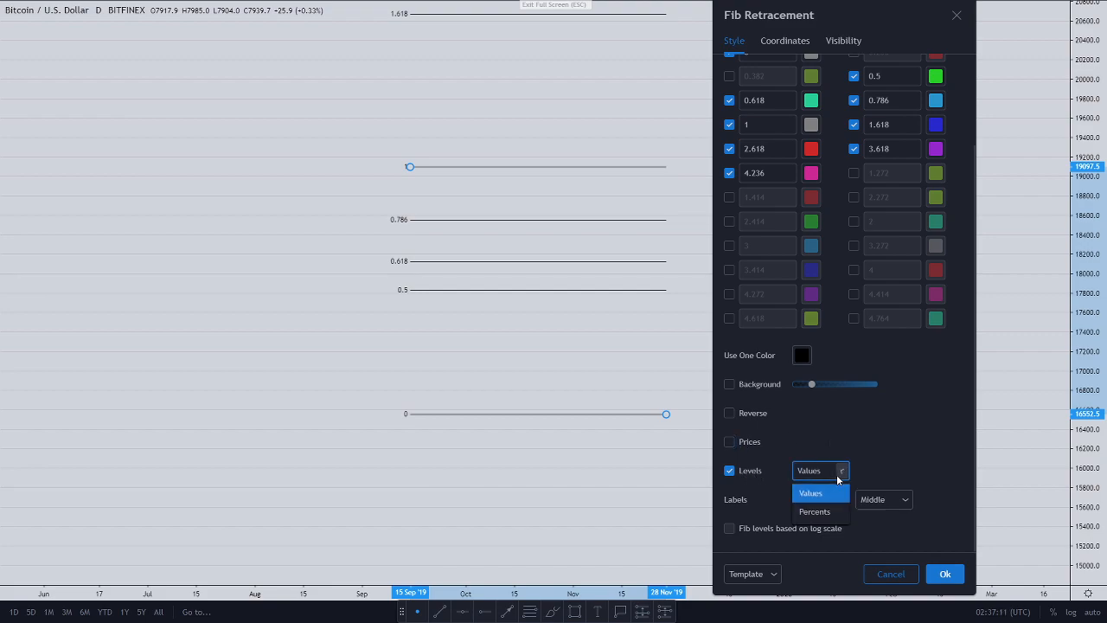
left_click(814, 512)
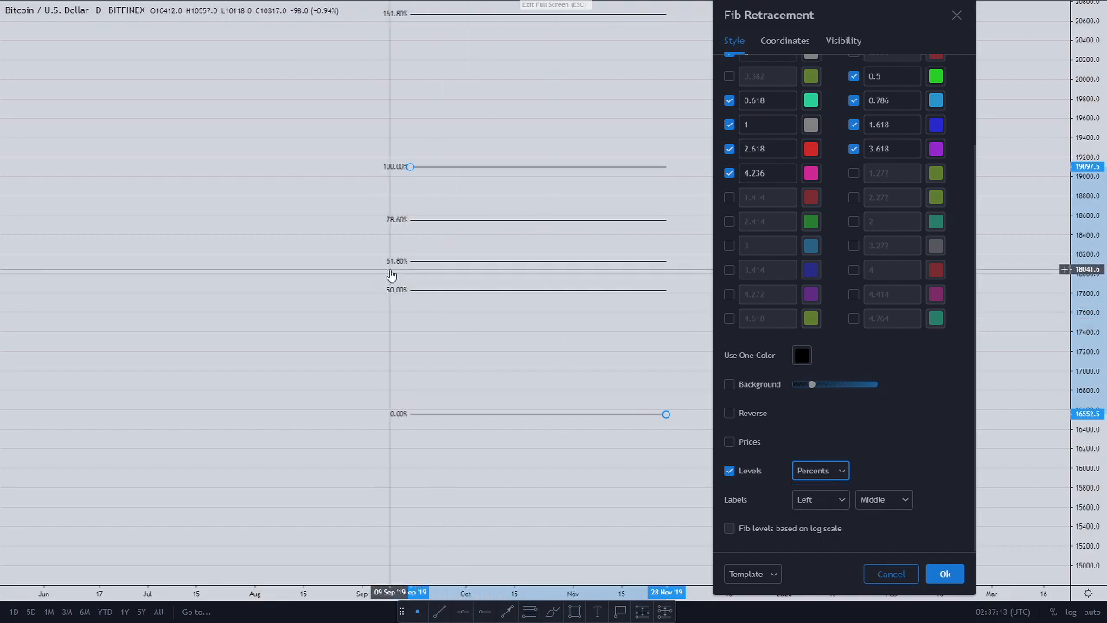
left_click(824, 470)
left_click(811, 494)
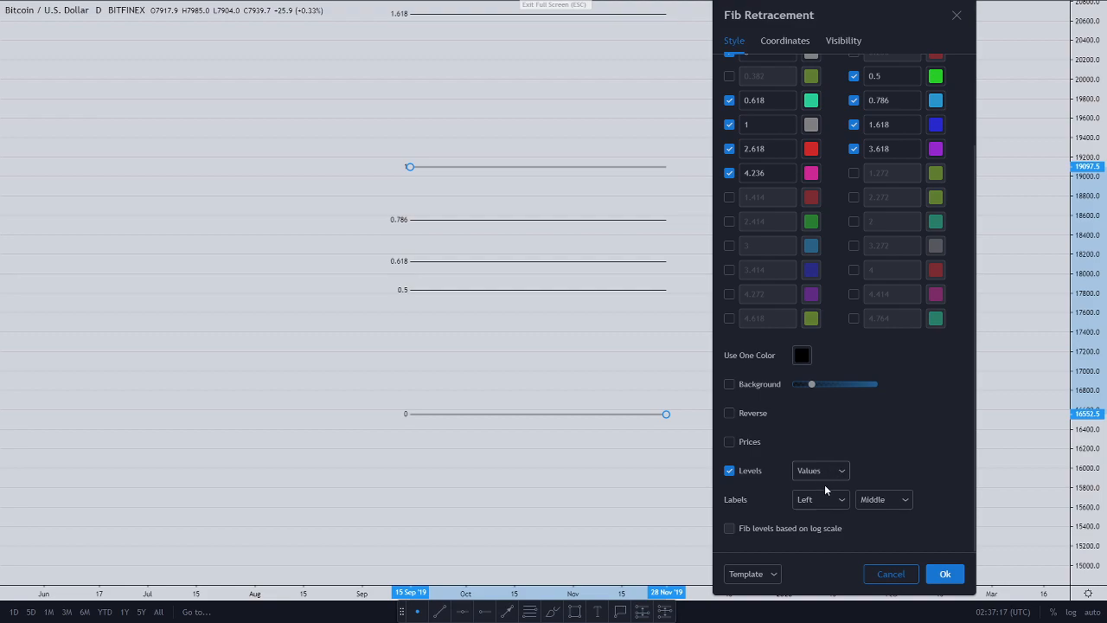
left_click(845, 501)
left_click(820, 561)
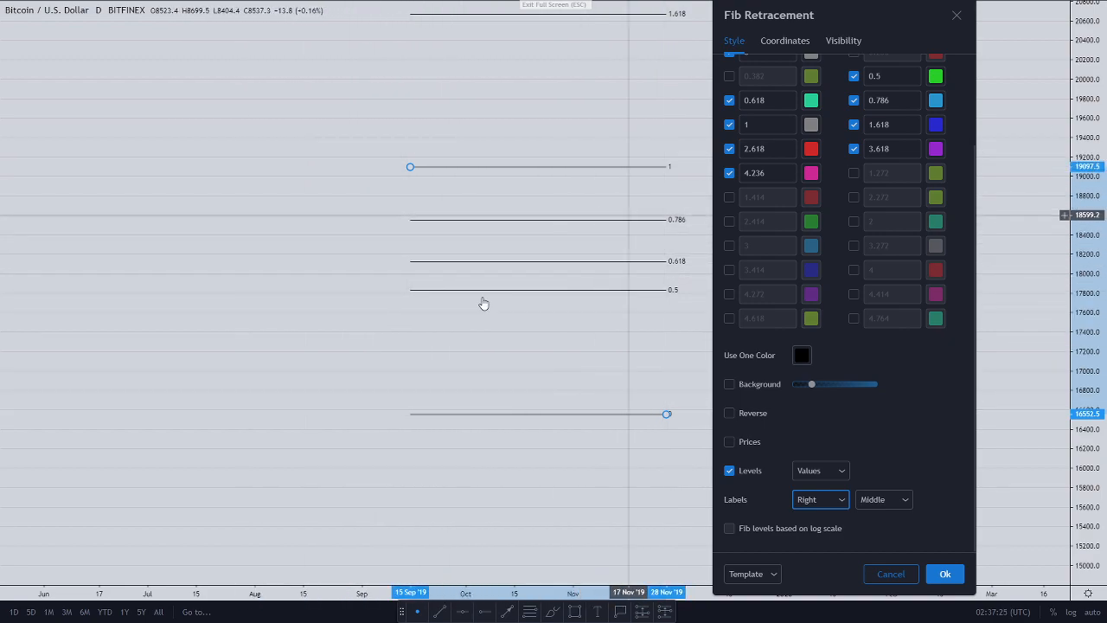
scroll(861, 427, "up", 2)
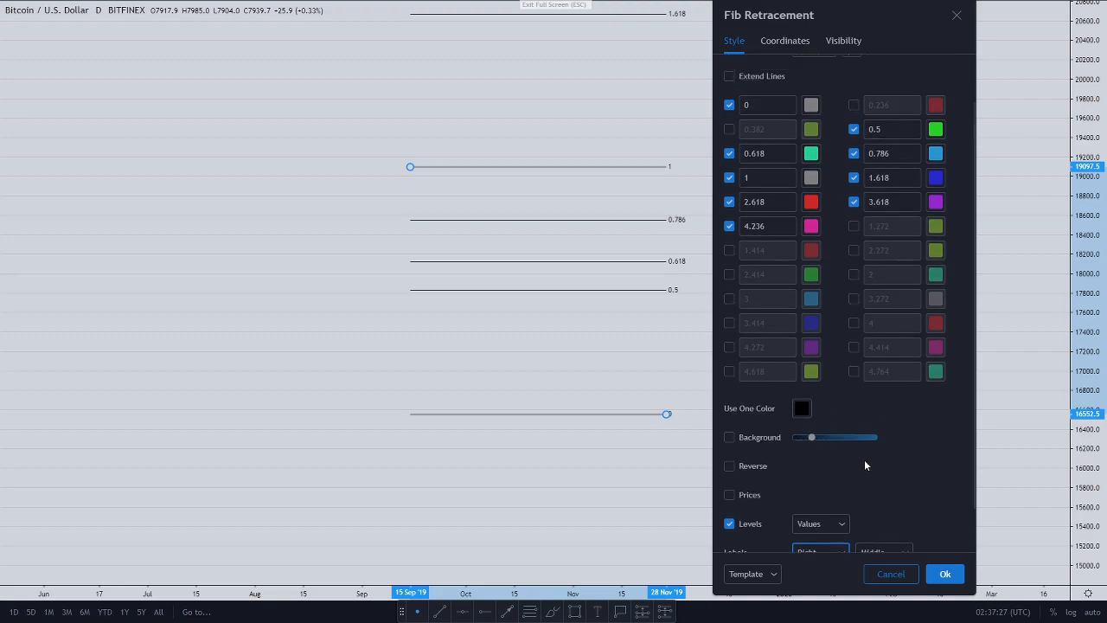
left_click(931, 573)
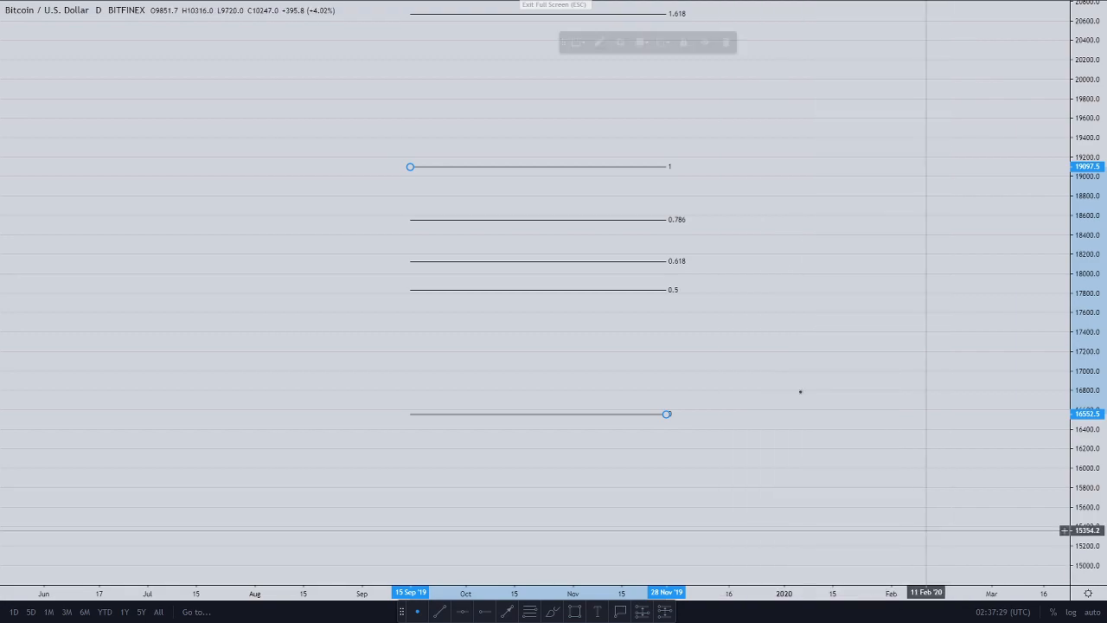
Step: Change the 1.618–4.236 levels to -0.618, -0.414, -0.272 and -0.146
double_click(672, 222)
left_click_drag(579, 33, 952, 14)
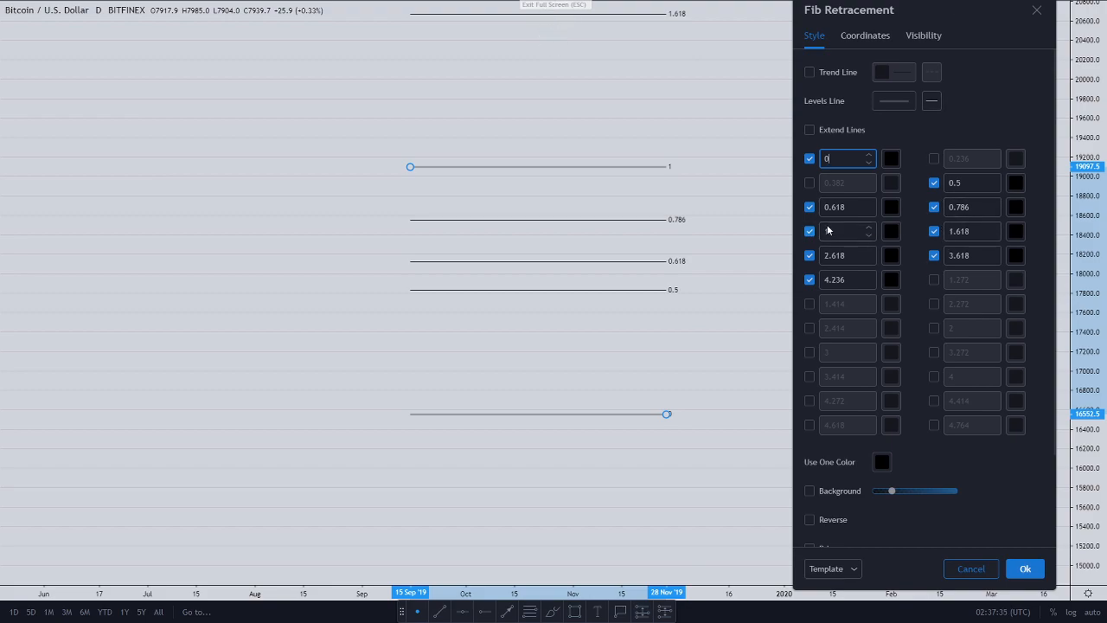
left_click(957, 231)
key("BackSpace")
type("-0")
left_click_drag(856, 255, 819, 257)
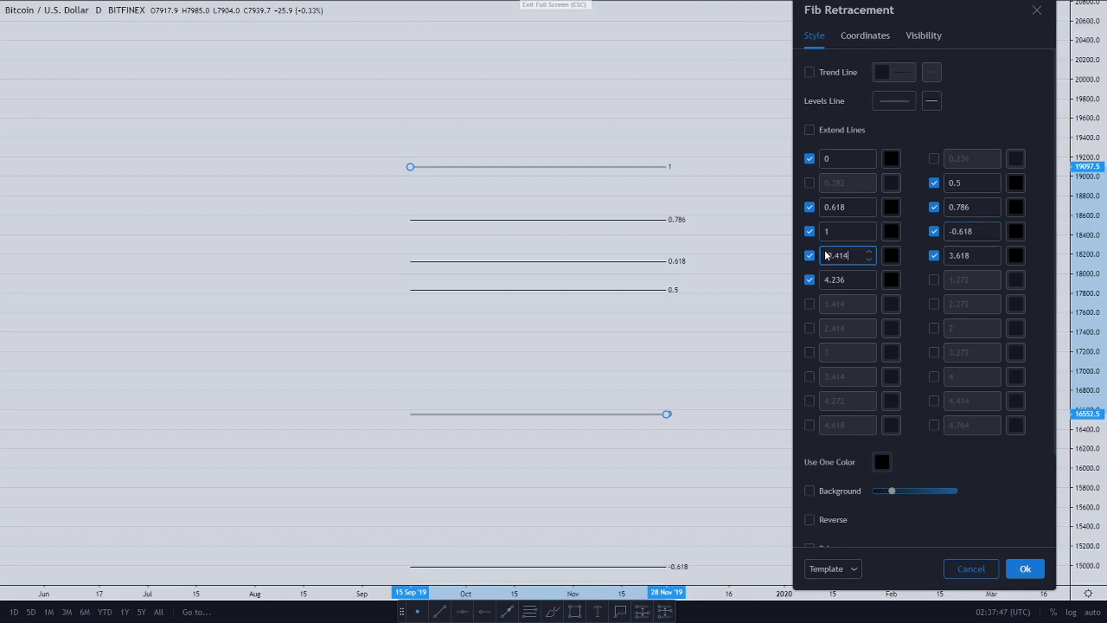
left_click(946, 257)
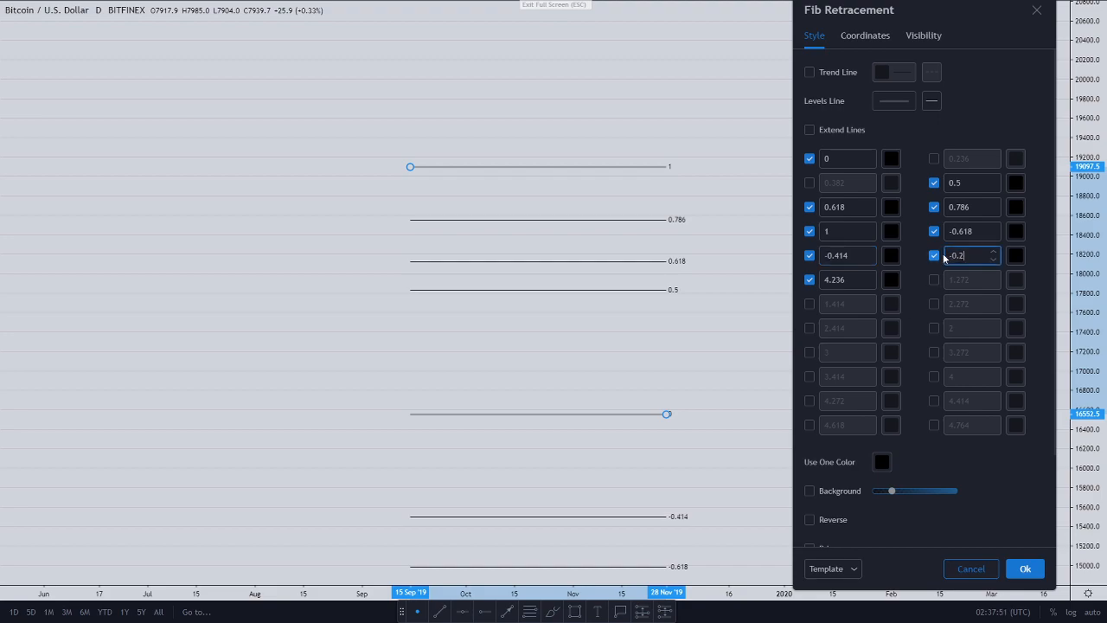
left_click(857, 280)
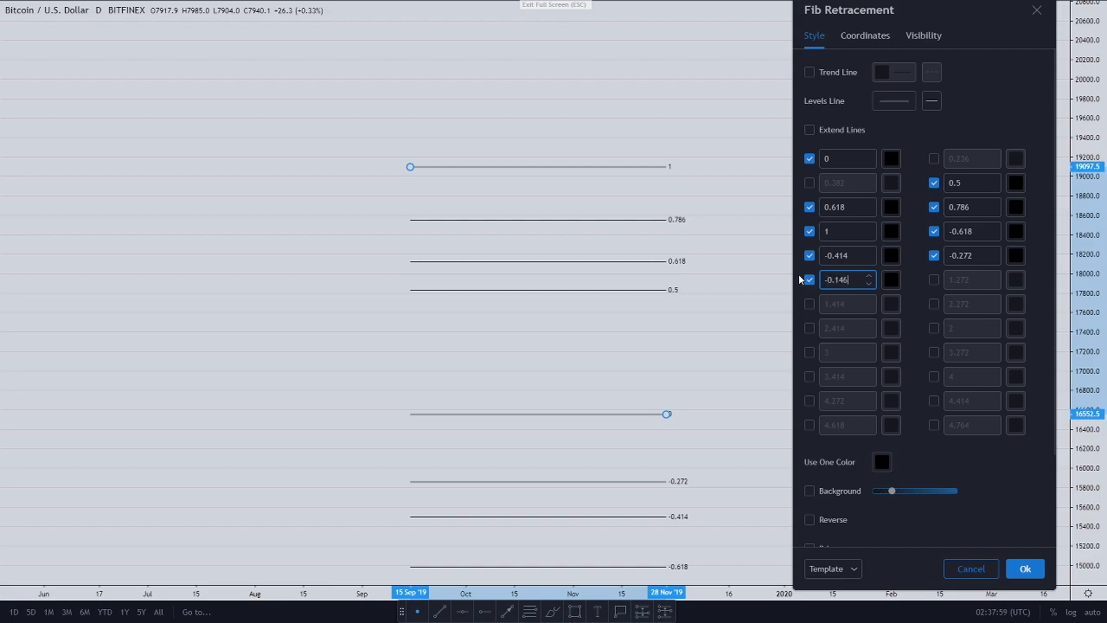
left_click(924, 283)
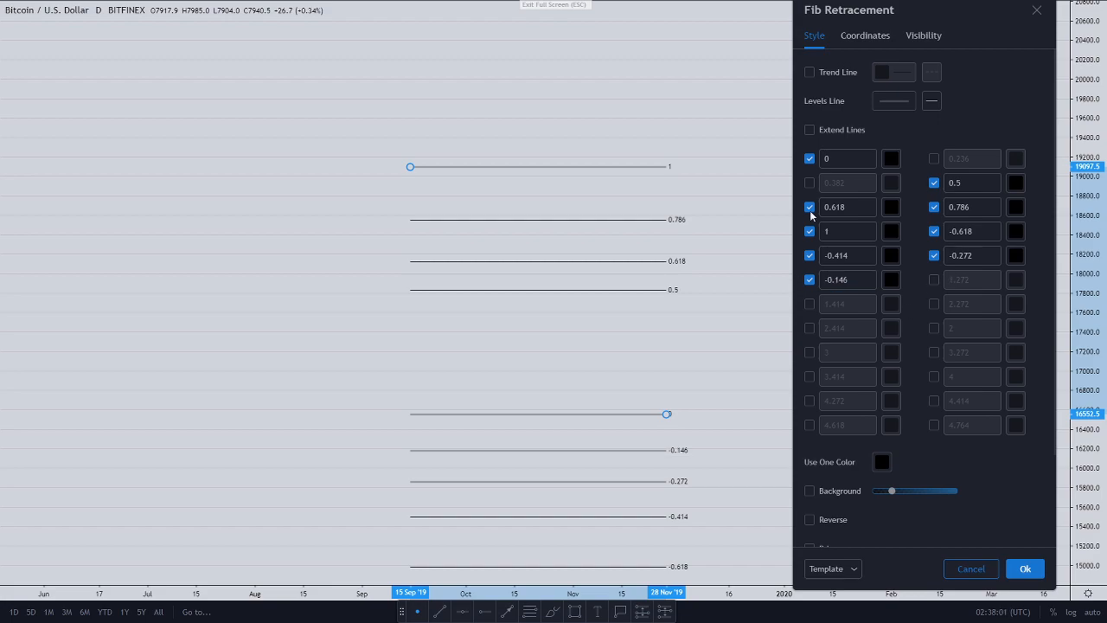
Step: Add a red (#ff0000) 0.705 level and a 0.886 level, then apply the settings
left_click(934, 281)
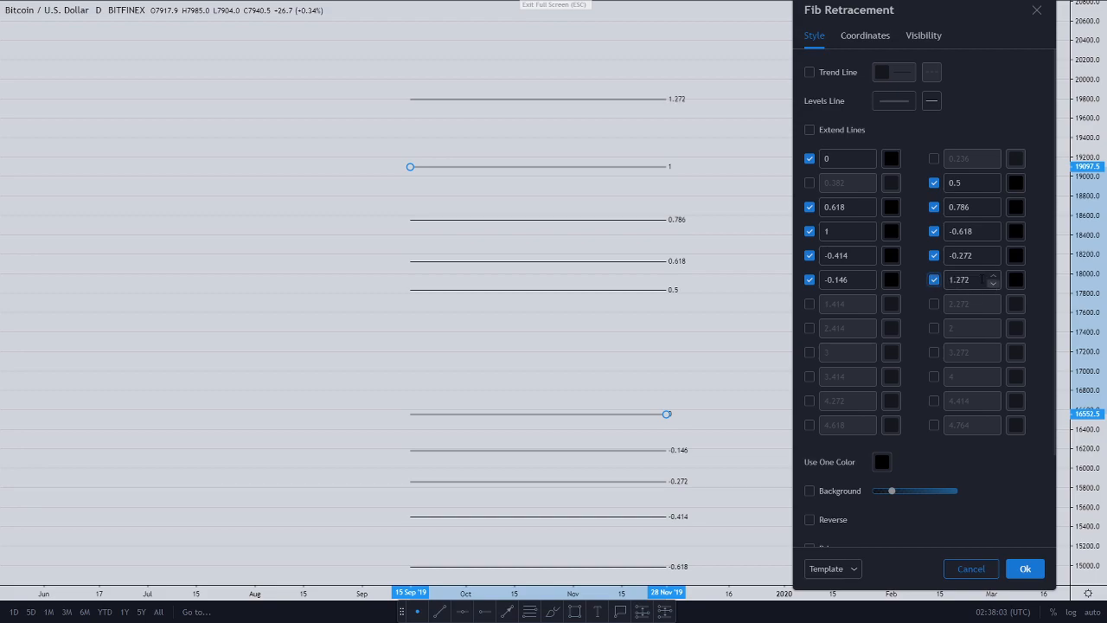
left_click(967, 280)
type("0.705")
left_click(1016, 282)
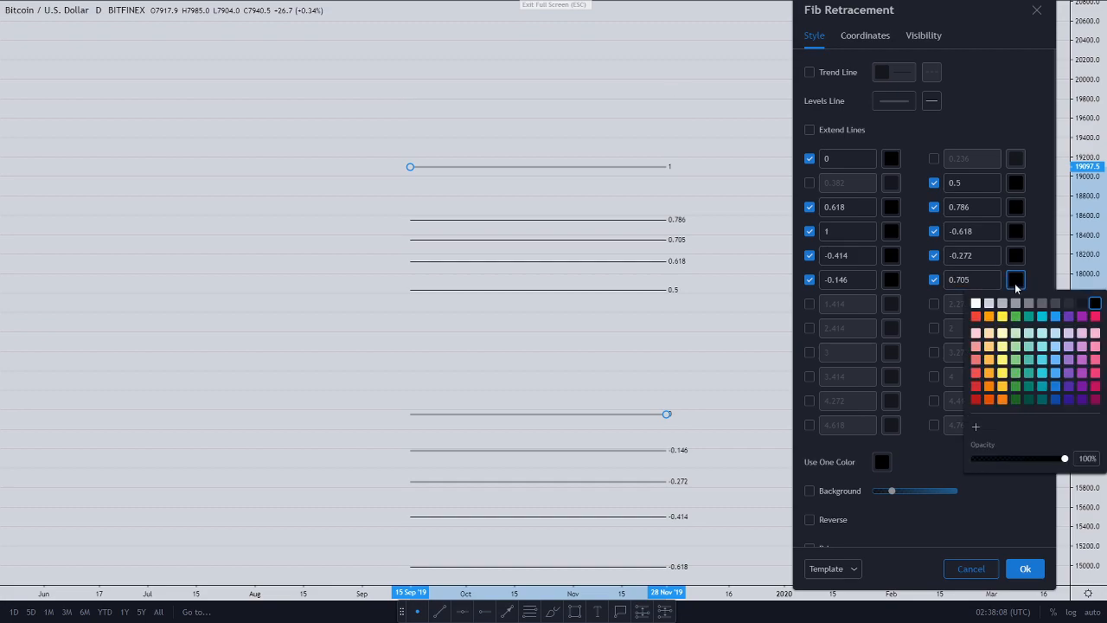
left_click(975, 422)
left_click(1087, 320)
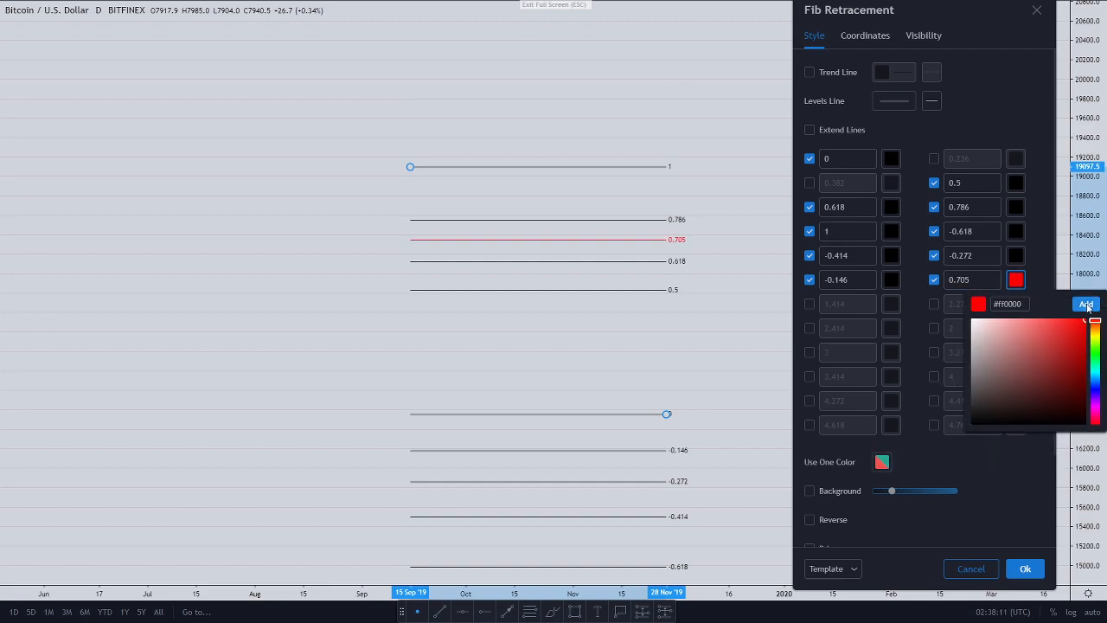
left_click(1086, 305)
left_click(919, 306)
left_click(810, 304)
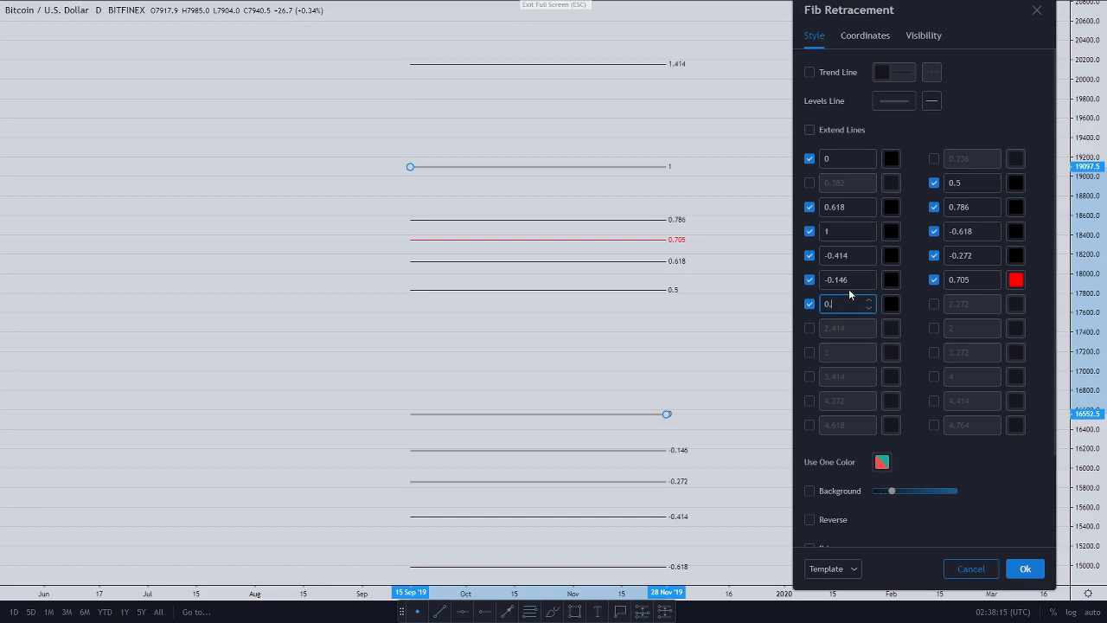
left_click(934, 304)
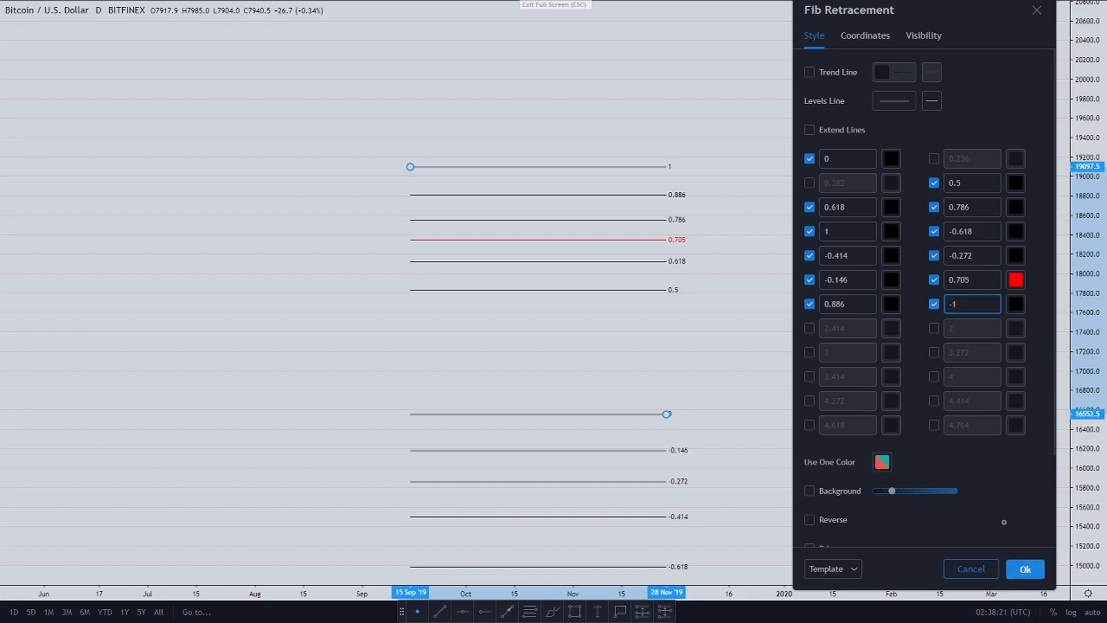
left_click(1025, 568)
left_click_drag(918, 279, 916, 181)
Step: Delete the old Fib retracement from the chart
left_click_drag(649, 198, 666, 183)
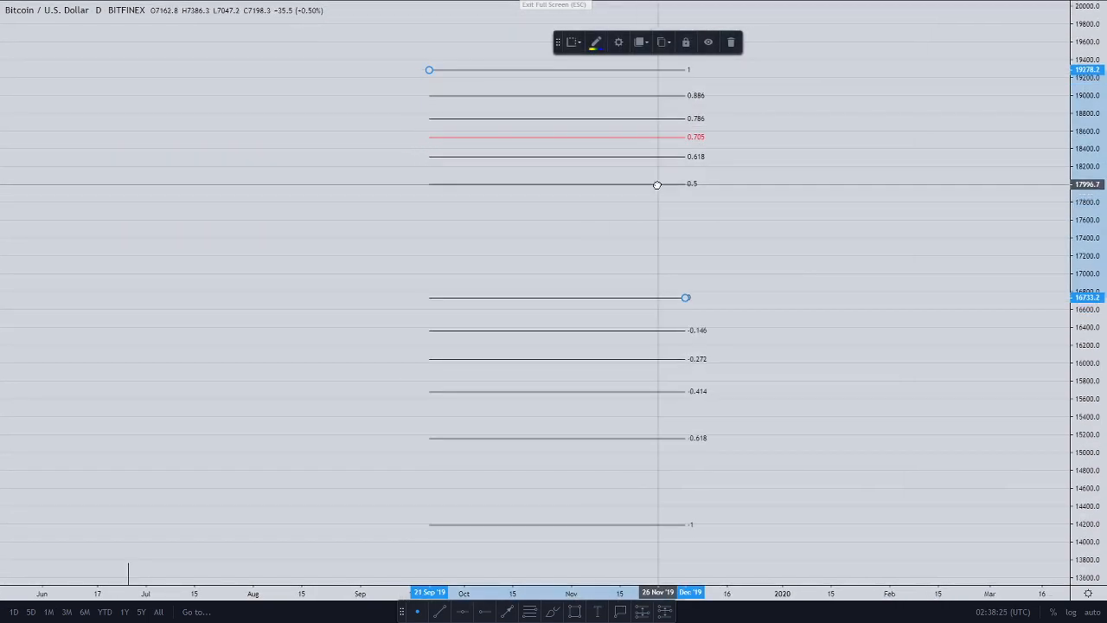
mouse_move(573, 46)
left_mouse_down()
mouse_move(683, 50)
mouse_move(768, 32)
left_mouse_up()
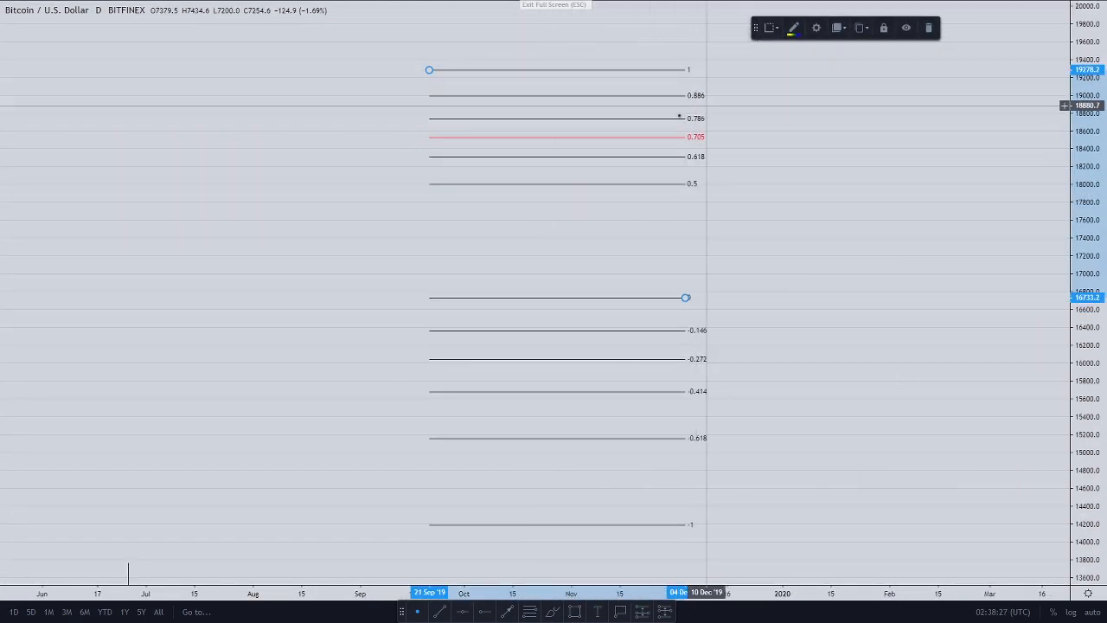
left_click(934, 35)
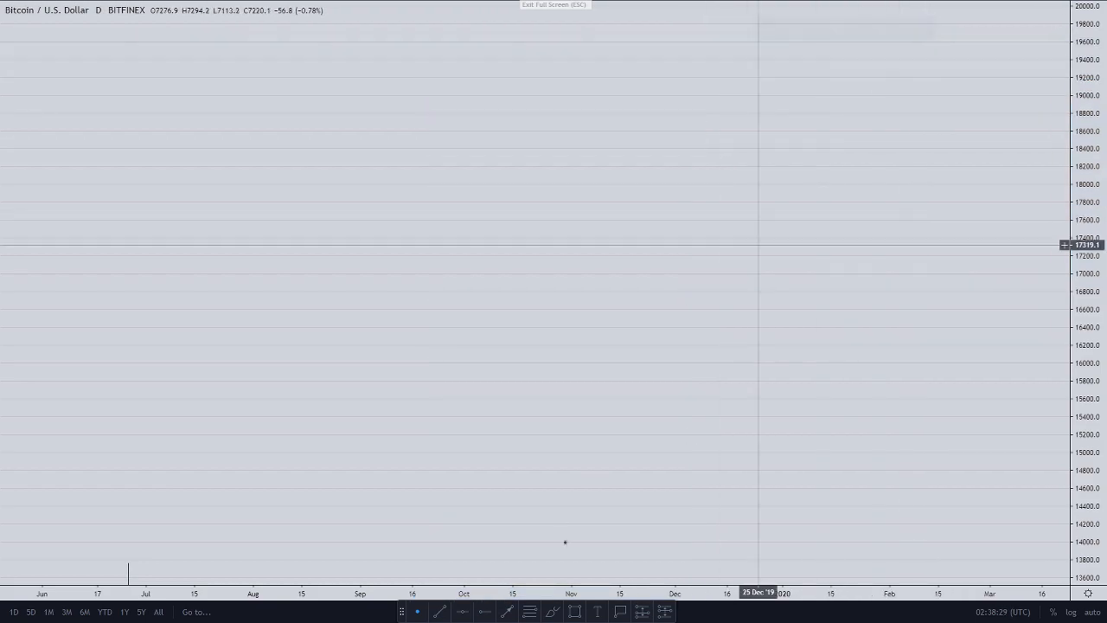
Step: Draw a new Fib retracement from about 14286 up to 16725 and open its settings
left_click(530, 611)
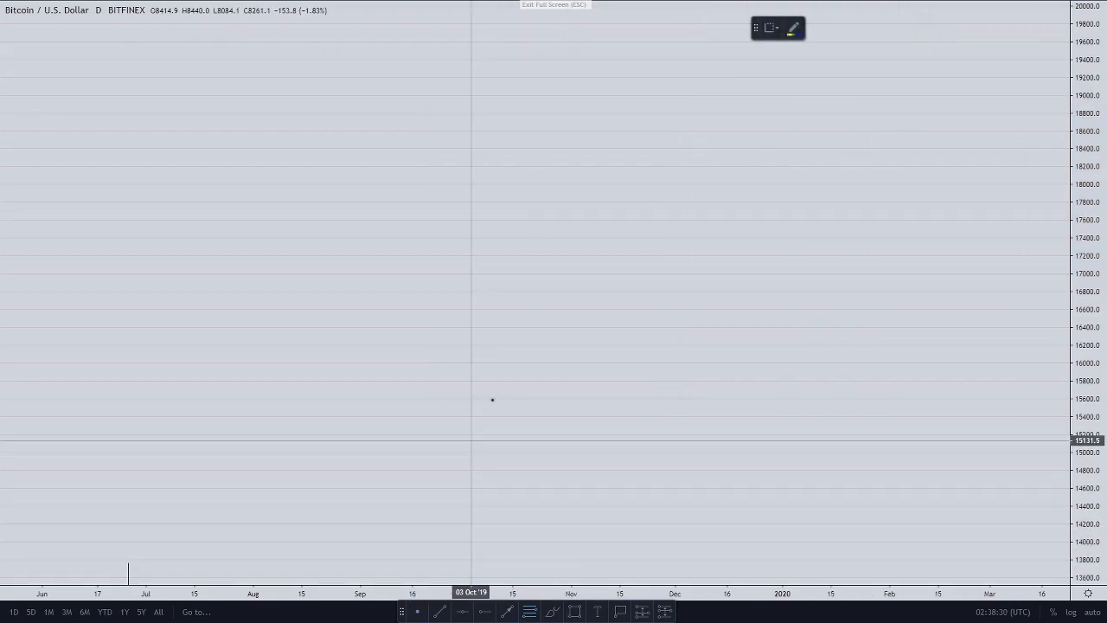
right_click(849, 307)
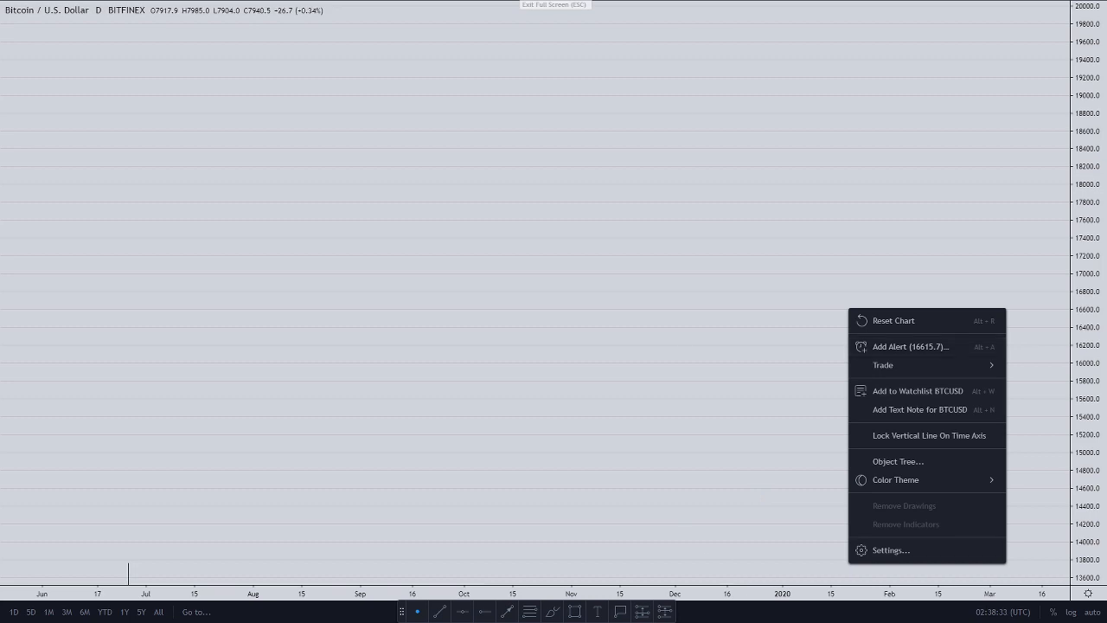
left_click(529, 611)
left_click(201, 516)
left_click(481, 299)
right_click(526, 302)
double_click(482, 301)
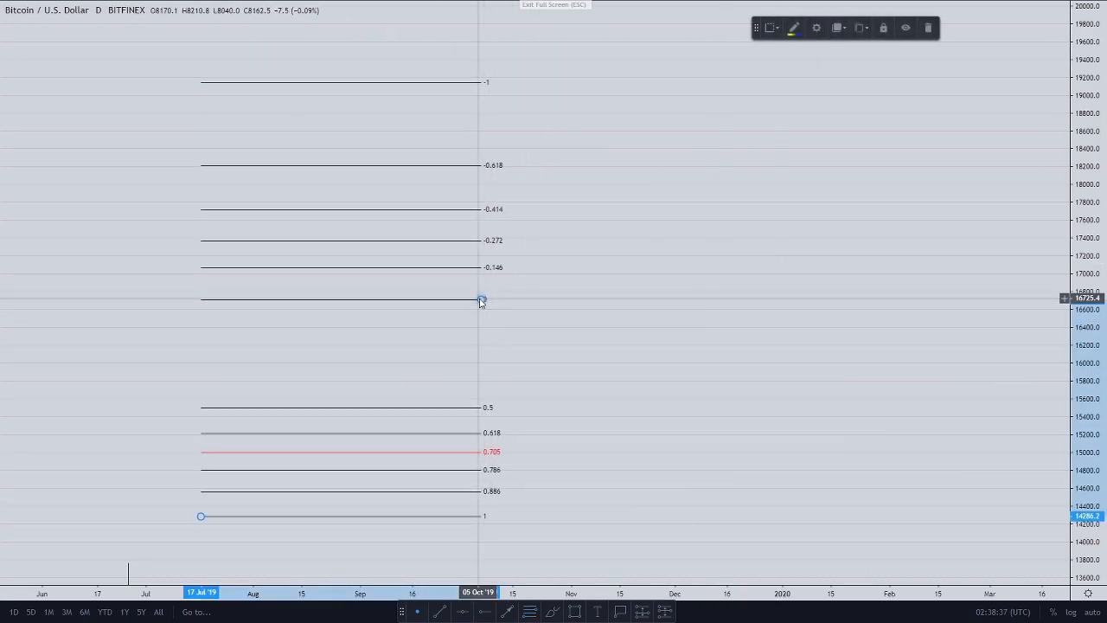
left_click_drag(620, 33, 807, 18)
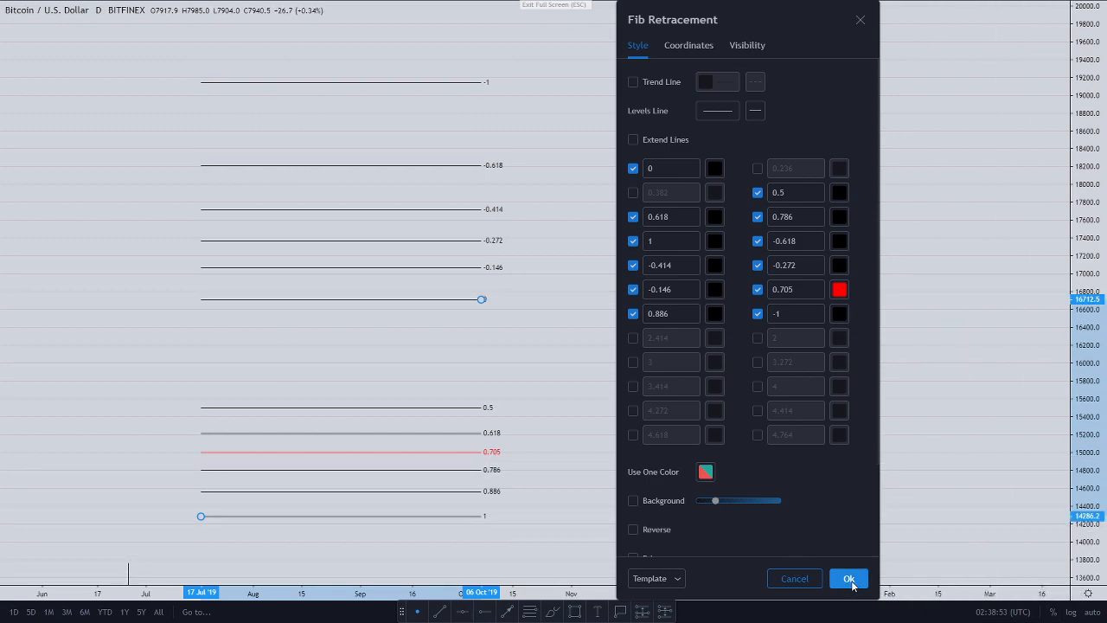
Step: Confirm the Fib settings so levels -1 to 1, with a red 0.705, appear on the chart
scroll(796, 468, "down", 2)
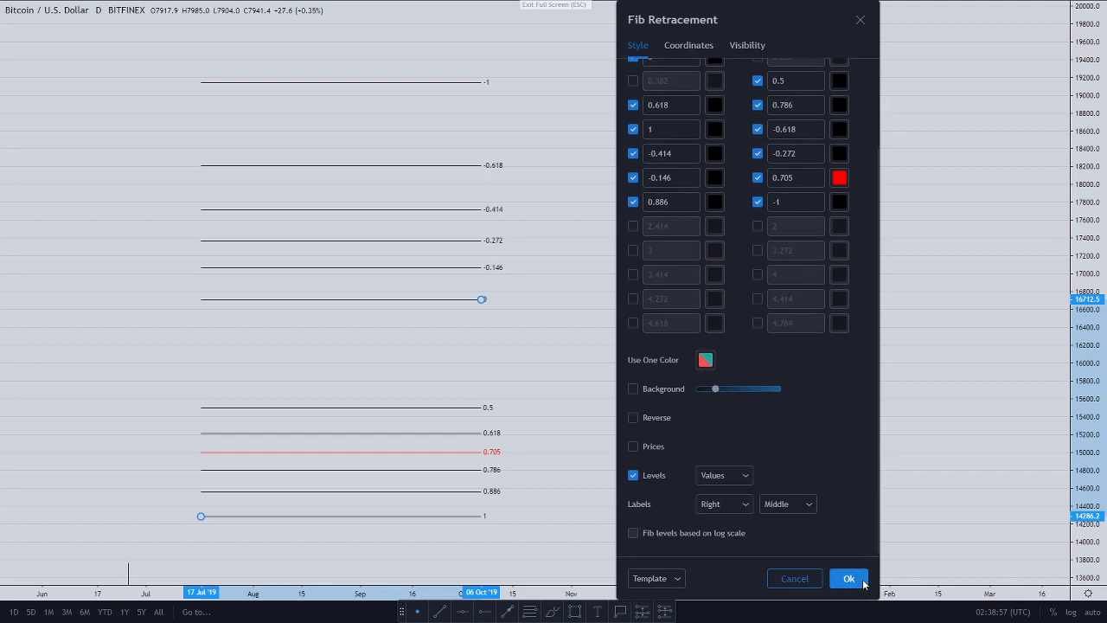
left_click(862, 580)
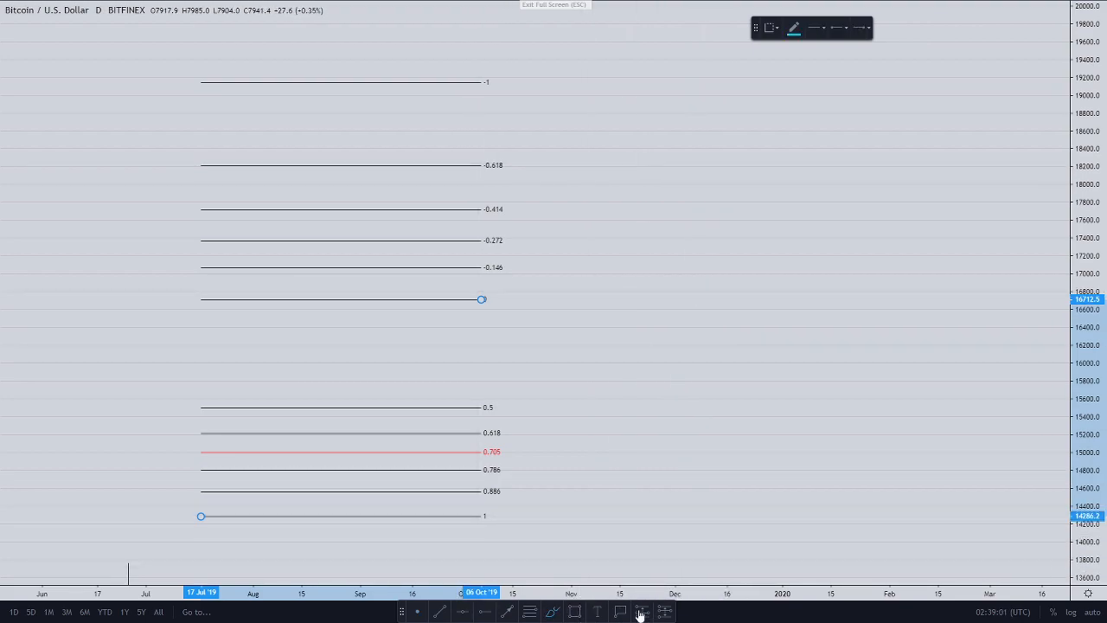
Step: Draw a freehand brush loop and make it red with a thicker line width
left_click_drag(652, 208, 681, 275)
left_click_drag(707, 230, 706, 227)
left_click(793, 28)
left_click(811, 60)
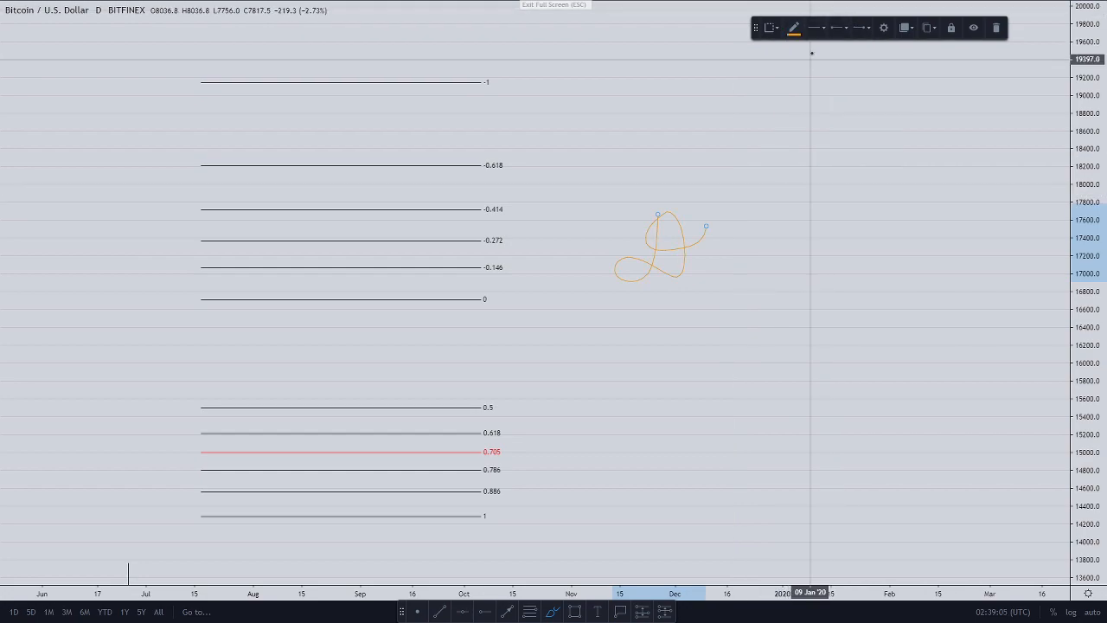
left_click(797, 30)
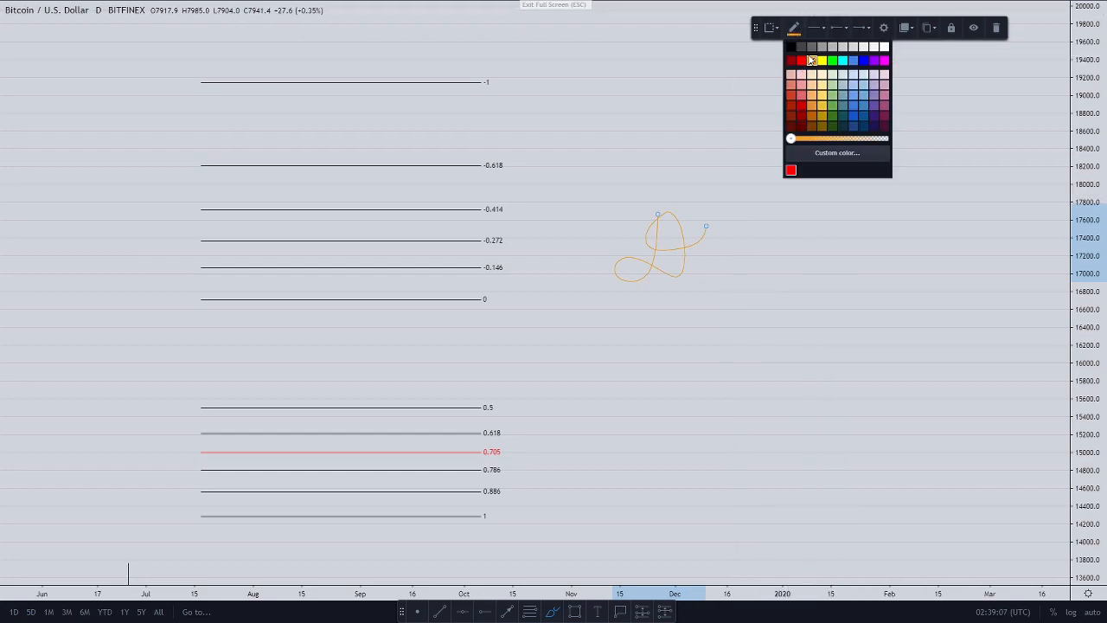
left_click(801, 61)
left_click(815, 29)
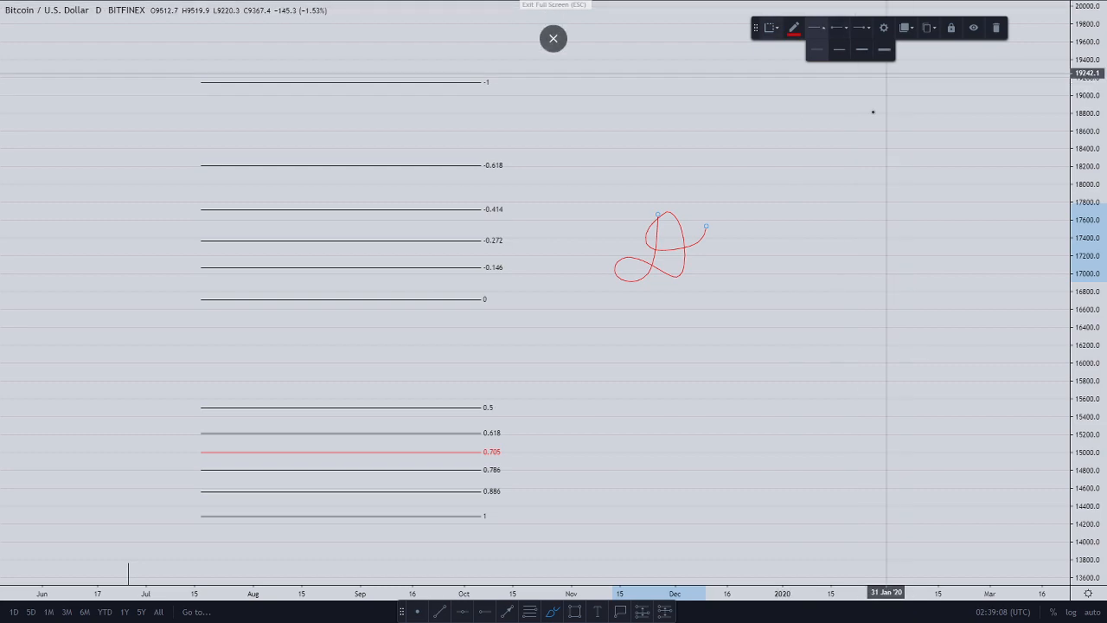
left_click(870, 53)
Step: Add several more red freehand scribbles across the right side of the chart
left_click_drag(737, 212, 757, 340)
mouse_move(800, 286)
left_mouse_down()
mouse_move(788, 371)
mouse_move(768, 364)
left_mouse_up()
left_click_drag(806, 346, 829, 324)
left_click_drag(560, 170, 590, 164)
mouse_move(709, 112)
left_mouse_down()
mouse_move(694, 91)
mouse_move(859, 145)
left_mouse_up()
left_click_drag(826, 144, 890, 163)
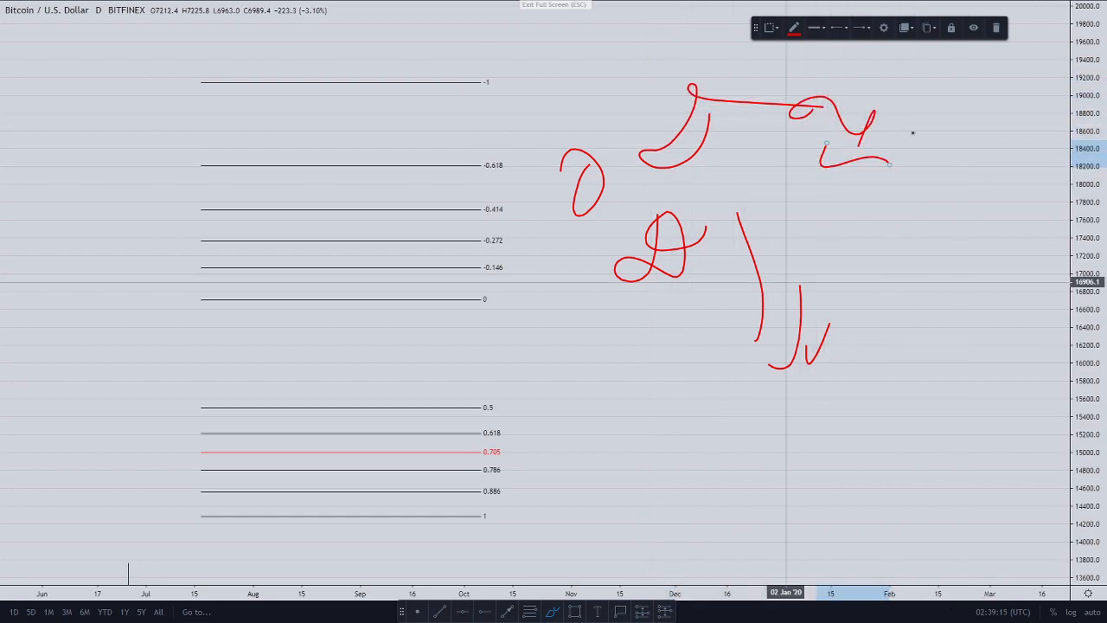
right_click(819, 292)
Step: Remove all drawings, then draw a September-to-December rectangle with black border and cyan fill
left_click(856, 490)
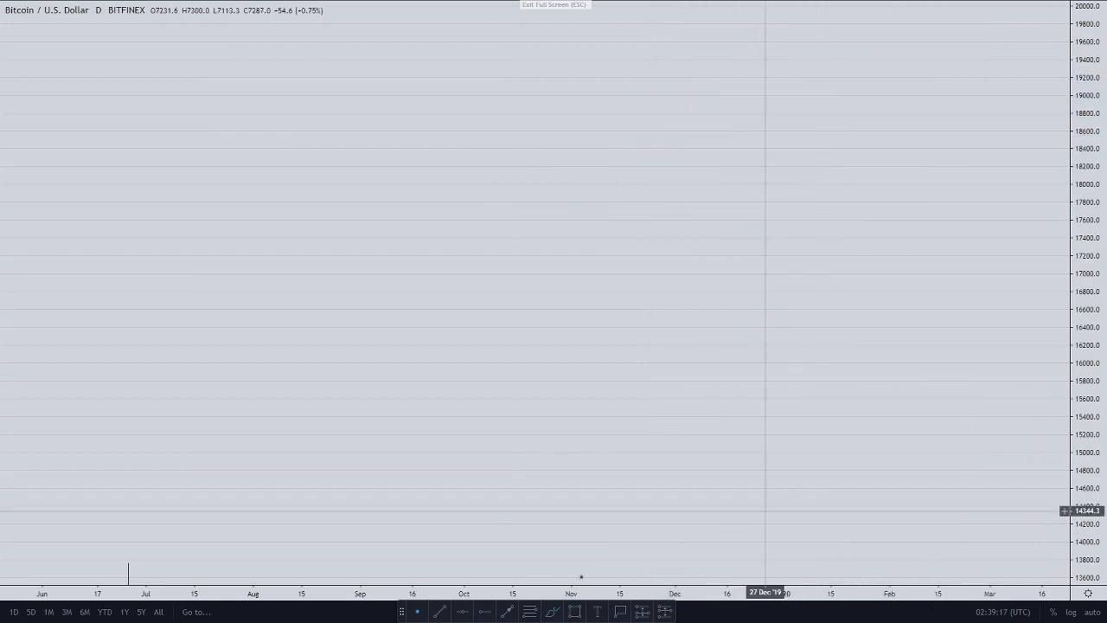
left_click_drag(391, 133, 758, 195)
left_click(799, 34)
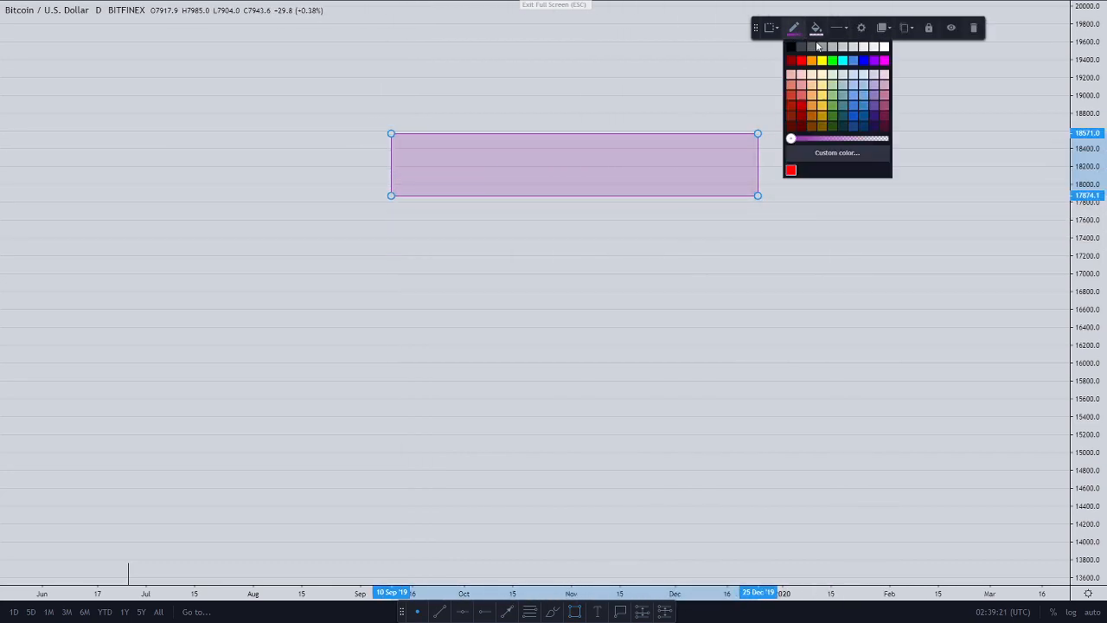
left_click(791, 49)
left_click(815, 28)
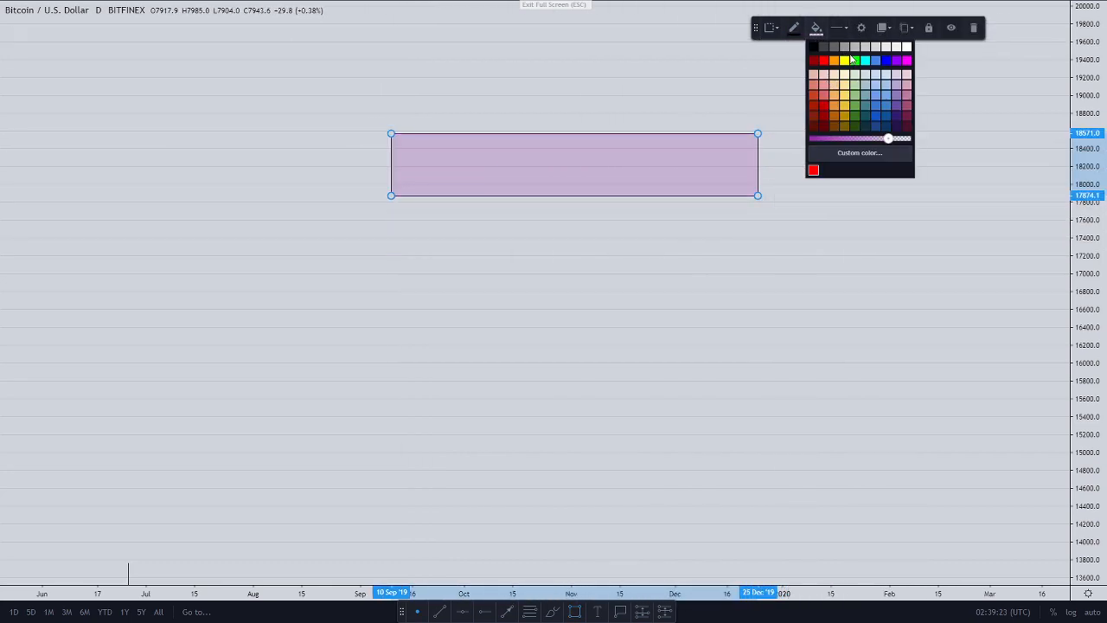
left_click(865, 60)
Step: Select the cyan rectangle and delete it
right_click(798, 221)
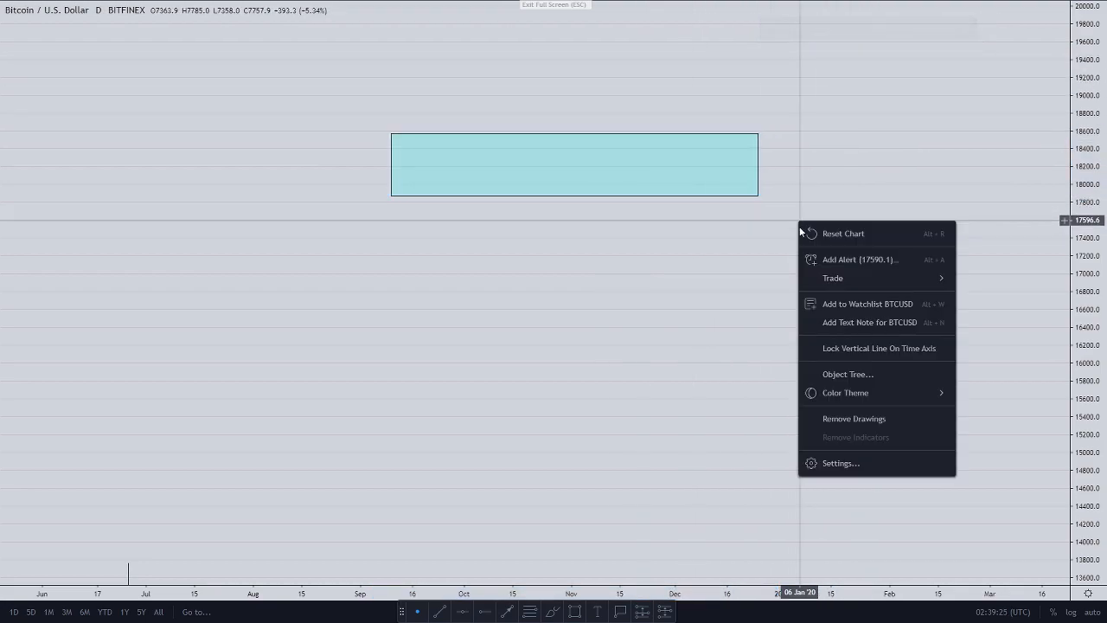
left_click(767, 240)
left_click(758, 163)
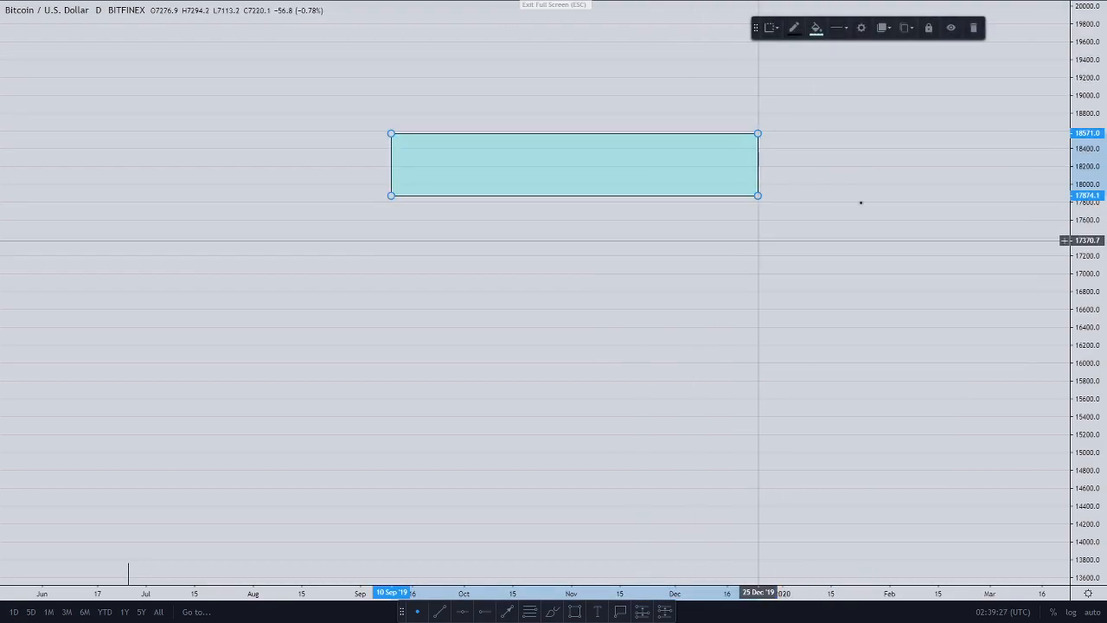
left_click(975, 29)
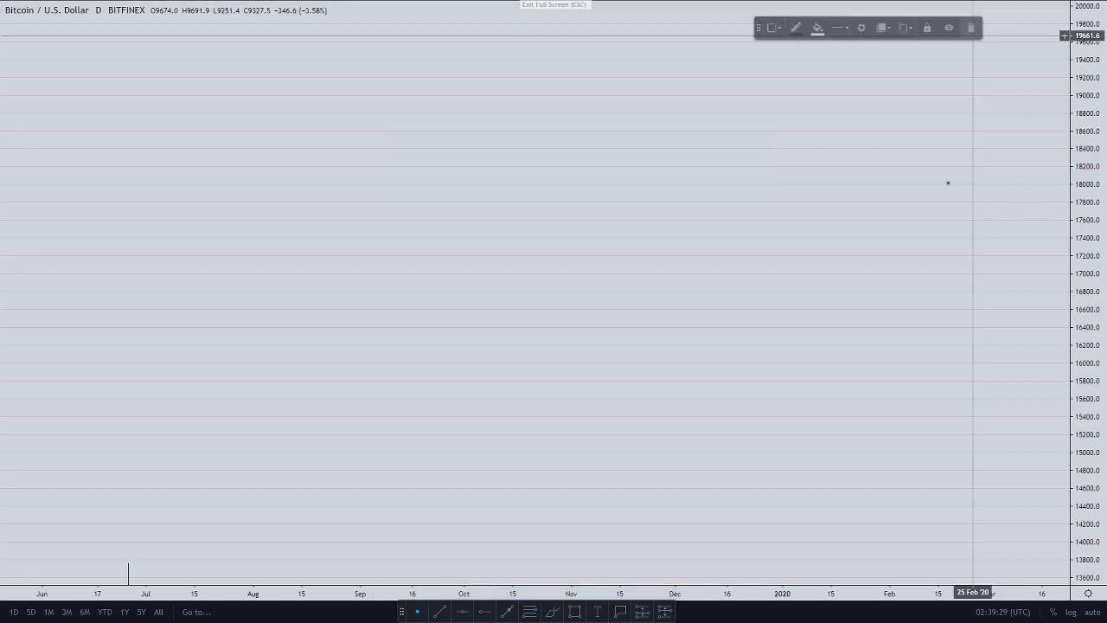
left_click(598, 611)
left_click(558, 311)
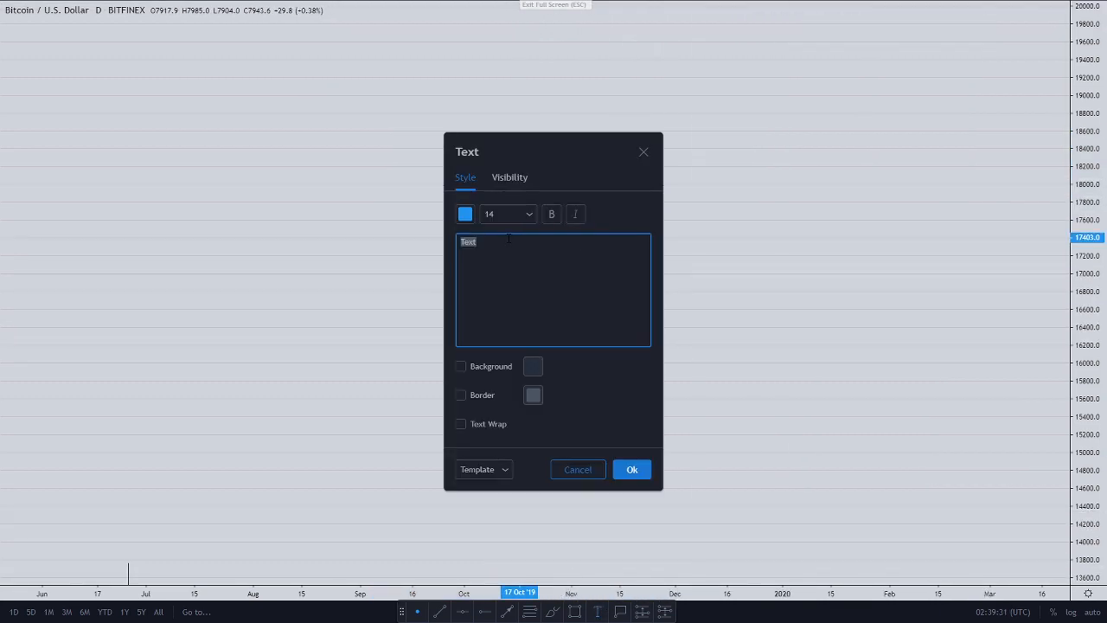
left_click(466, 216)
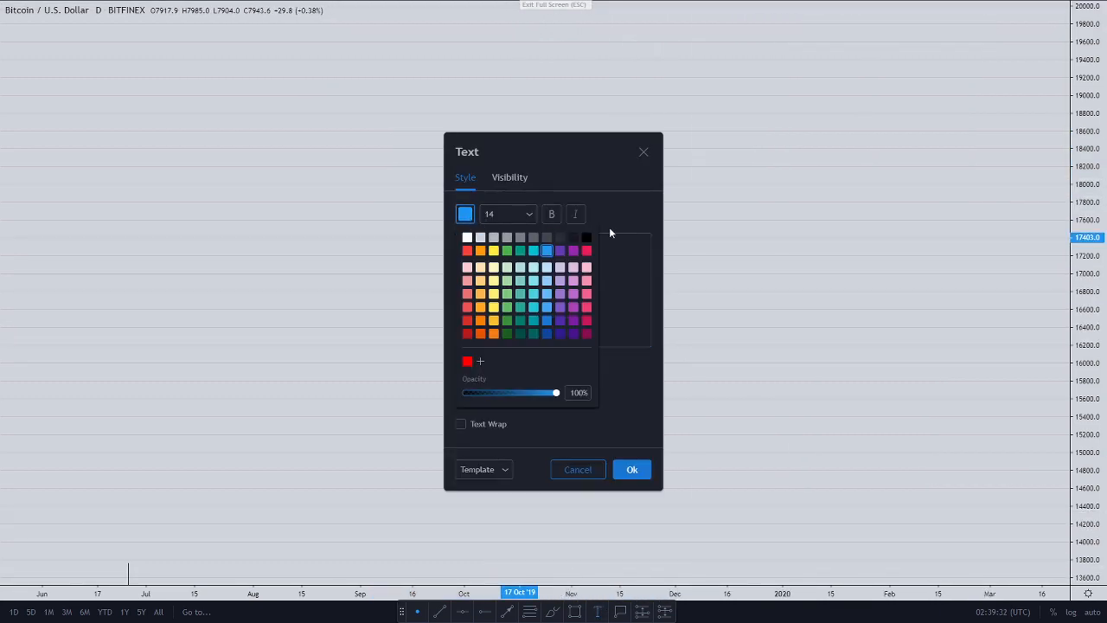
left_click(552, 217)
left_click(527, 215)
left_click_drag(589, 174, 297, 145)
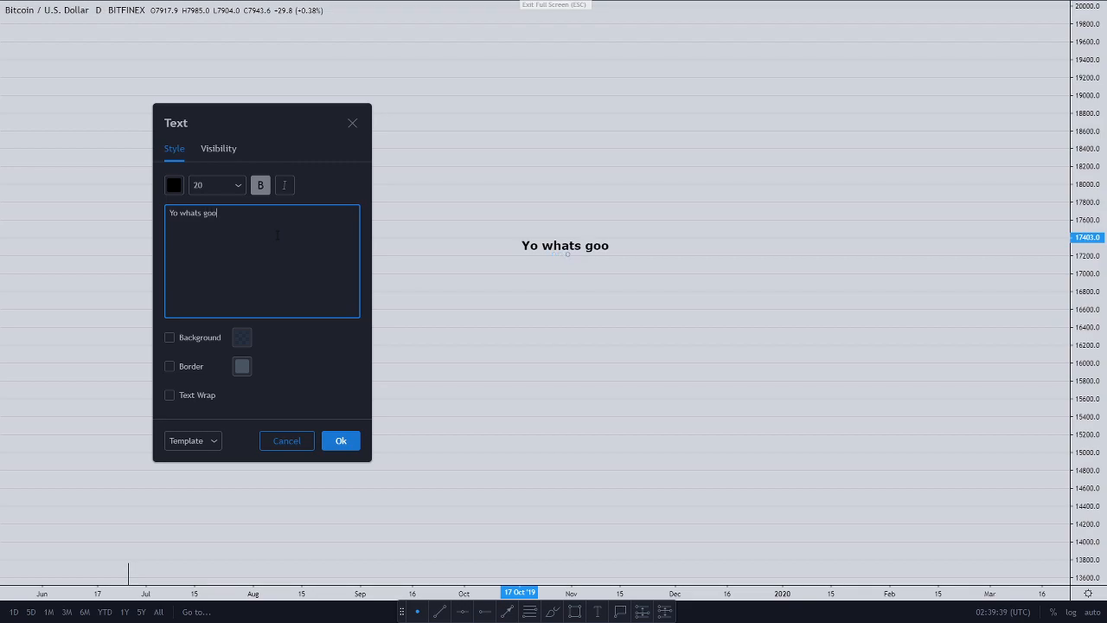
right_click(563, 362)
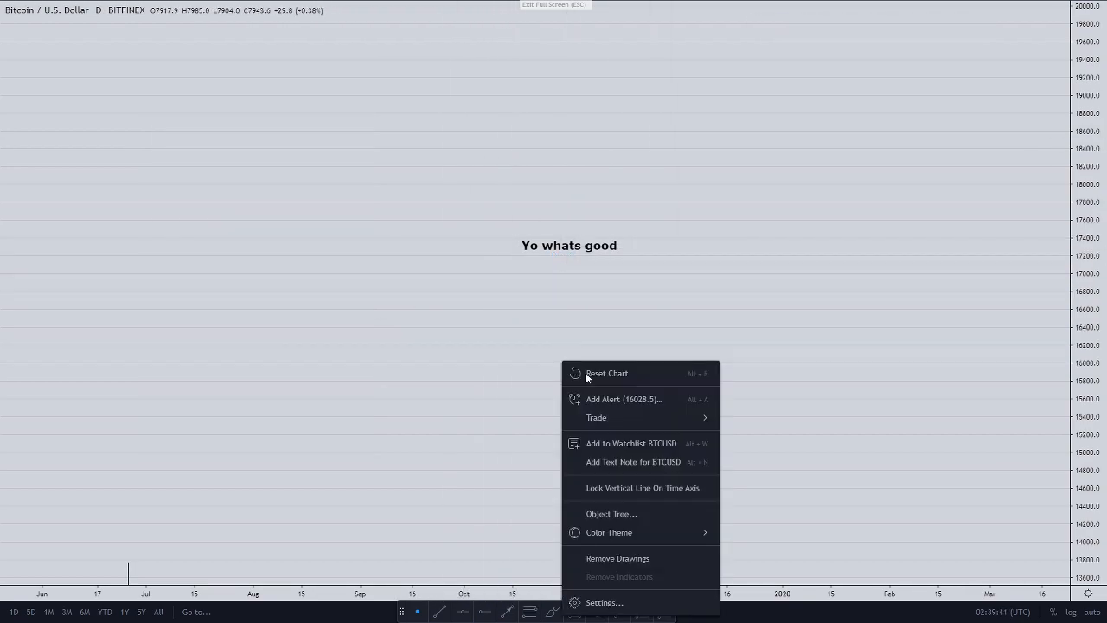
left_click(623, 561)
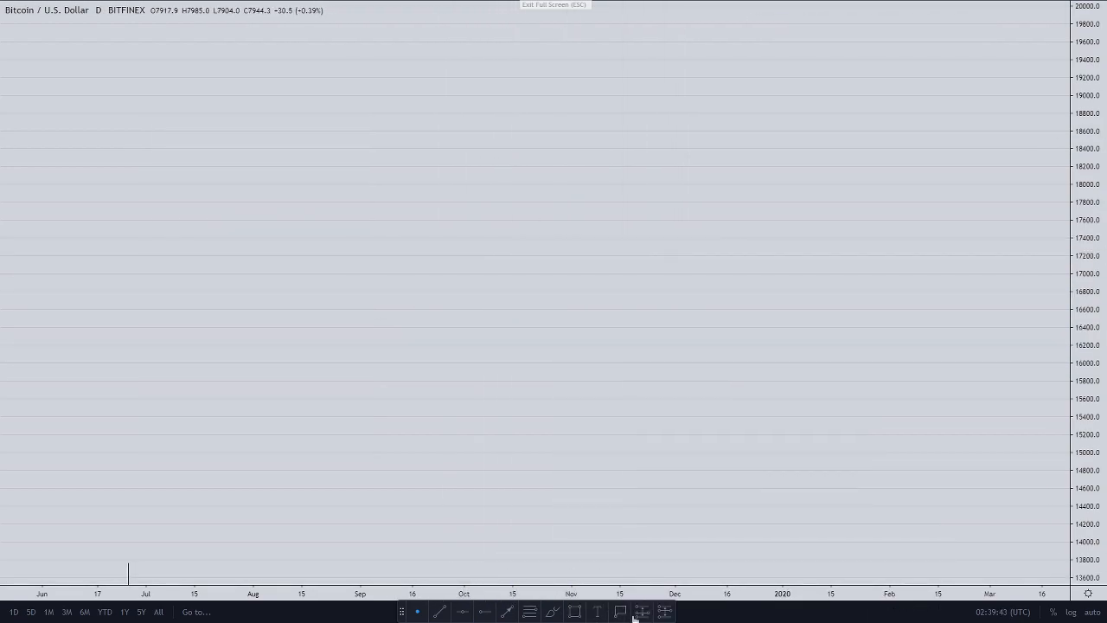
Step: Place a price label at 17938.6 with magenta fill, black text and black border
left_click(679, 186)
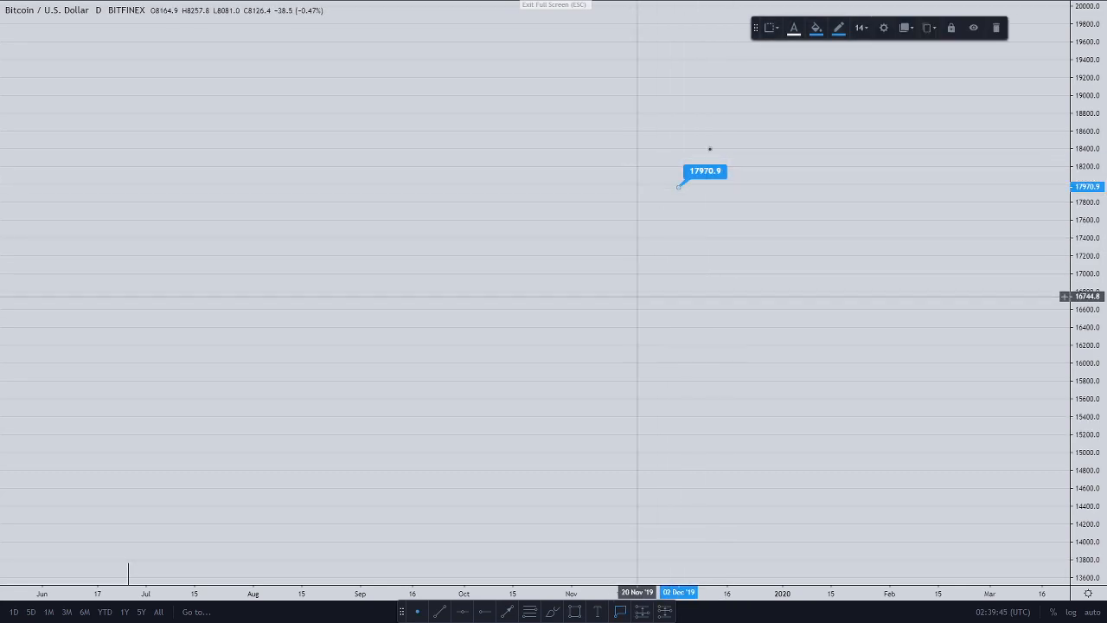
left_click(816, 28)
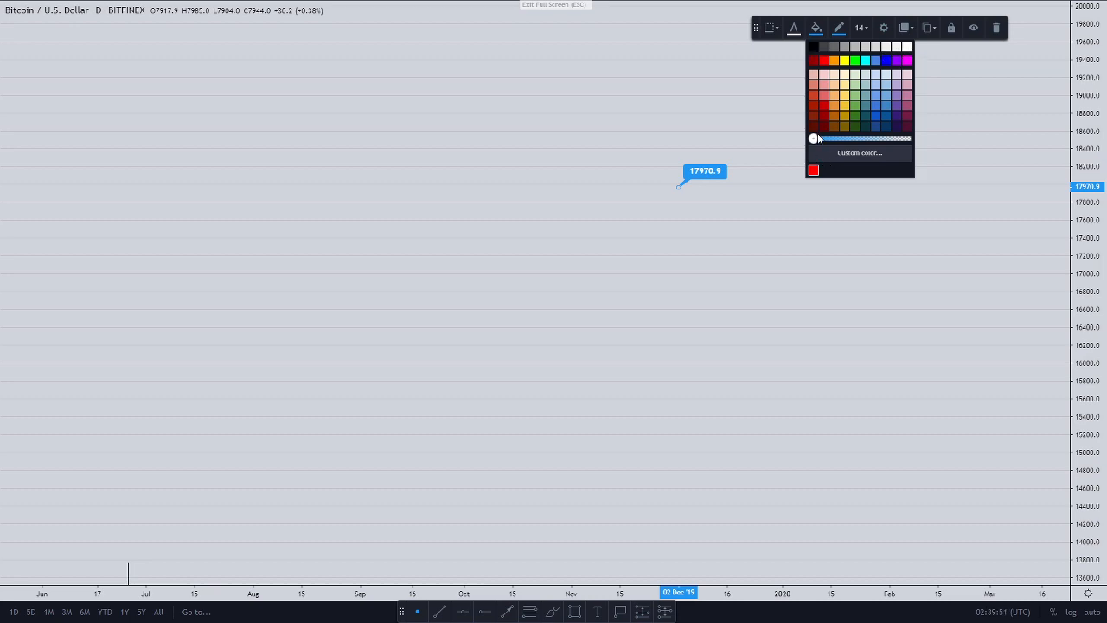
mouse_move(892, 146)
left_mouse_down()
mouse_move(915, 140)
mouse_move(876, 143)
left_mouse_up()
left_click(906, 61)
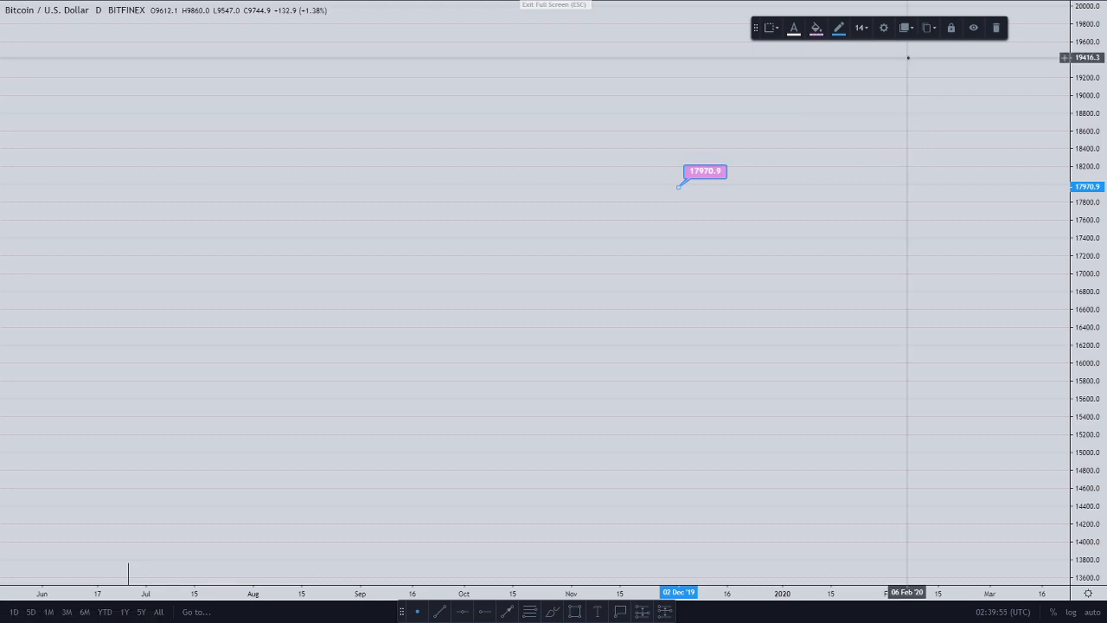
left_click(794, 28)
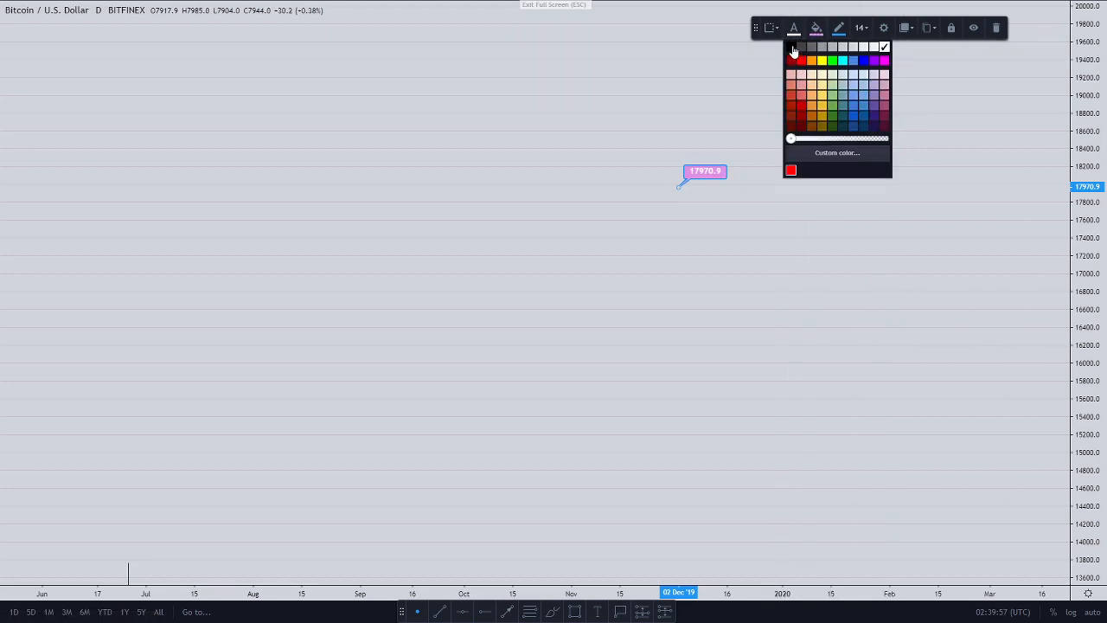
left_click(794, 50)
left_click(838, 28)
left_click(842, 50)
left_click_drag(707, 177, 707, 180)
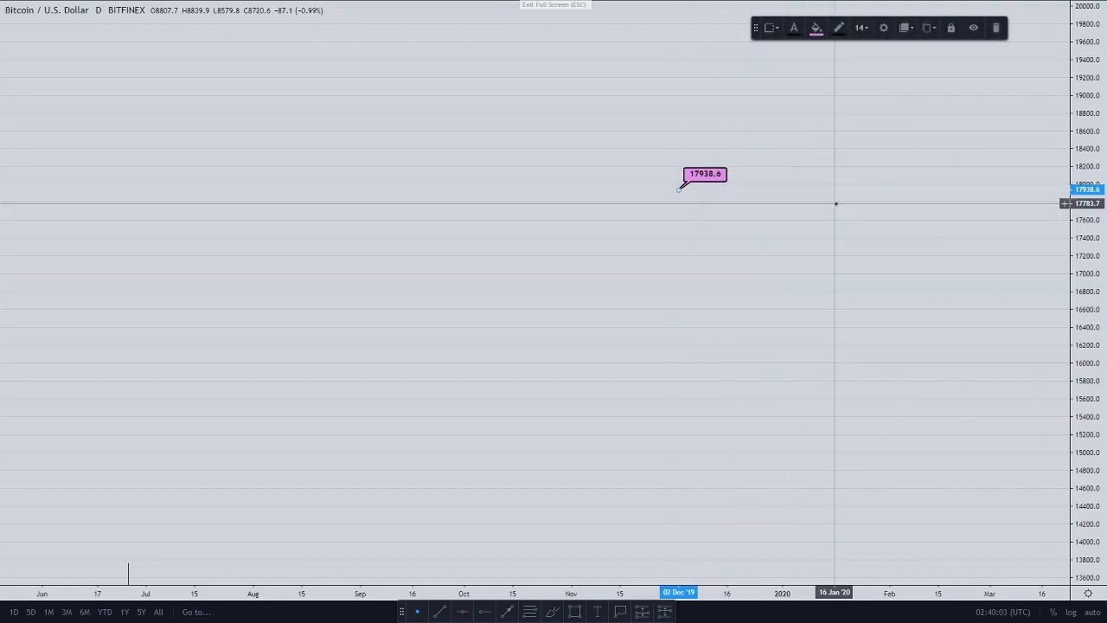
left_click(836, 204)
Step: Place a long position box and a short position box on the chart
left_click(640, 612)
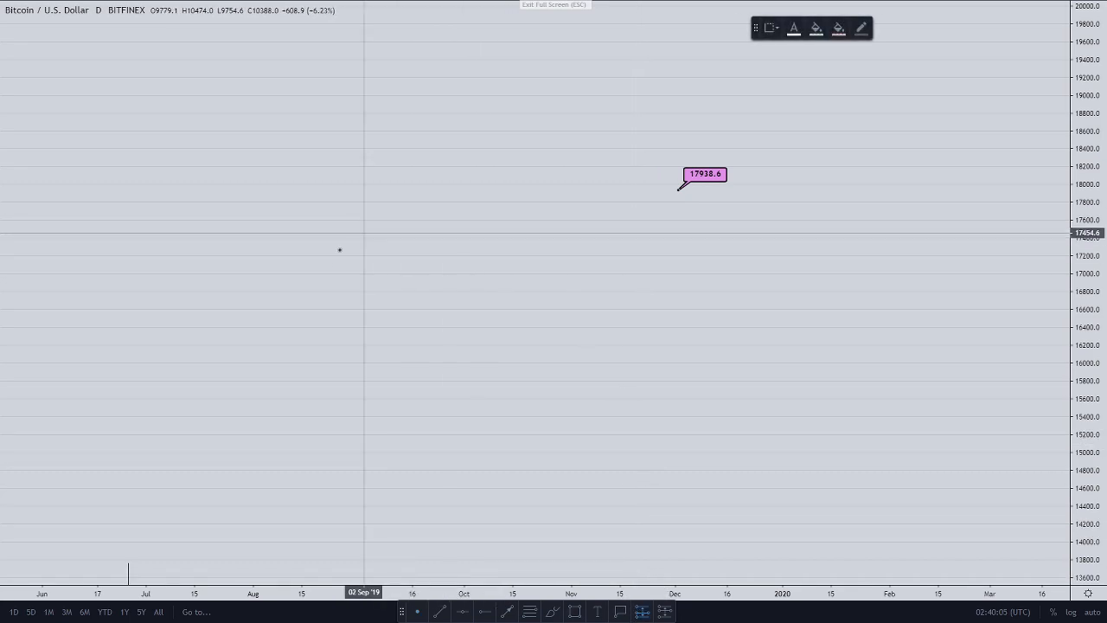
left_click(162, 264)
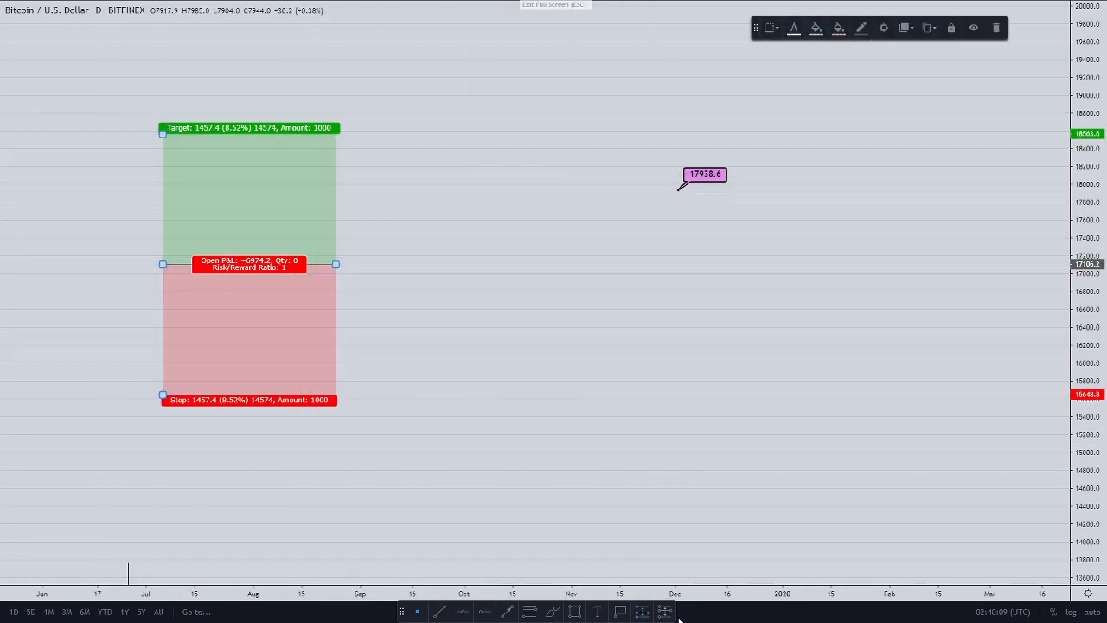
left_click(670, 615)
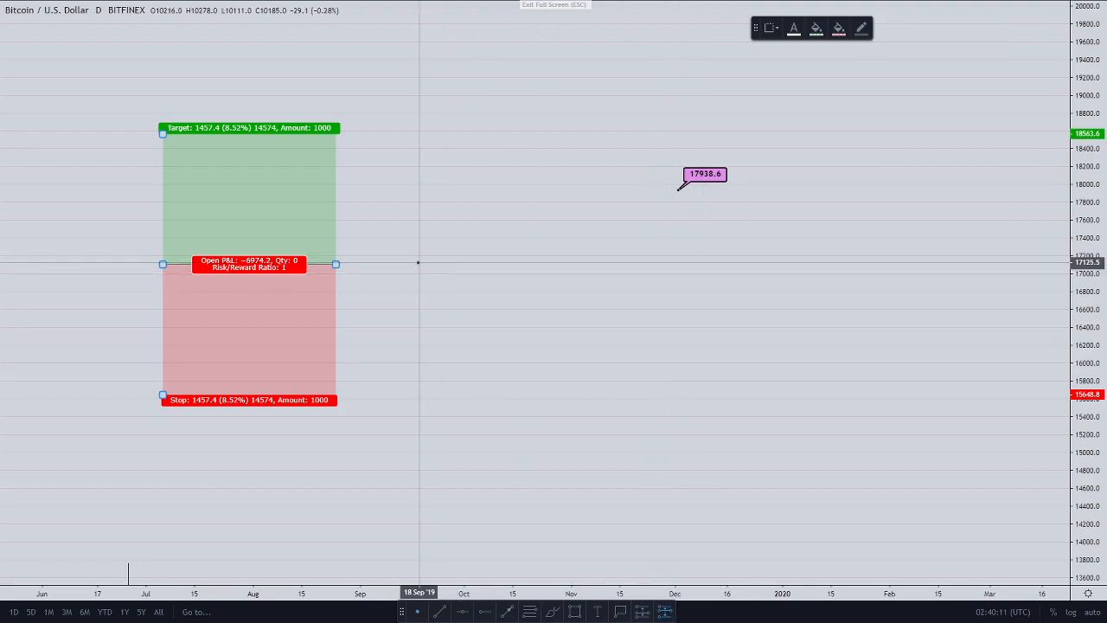
left_click(419, 264)
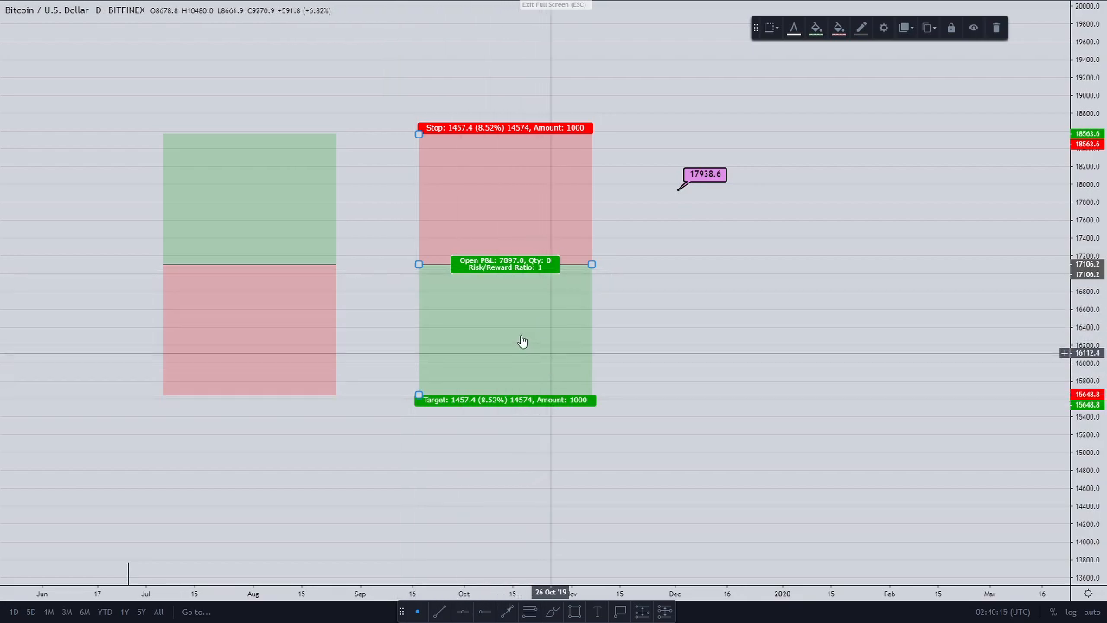
Step: Select each position box and try out its border colour options
left_click(401, 418)
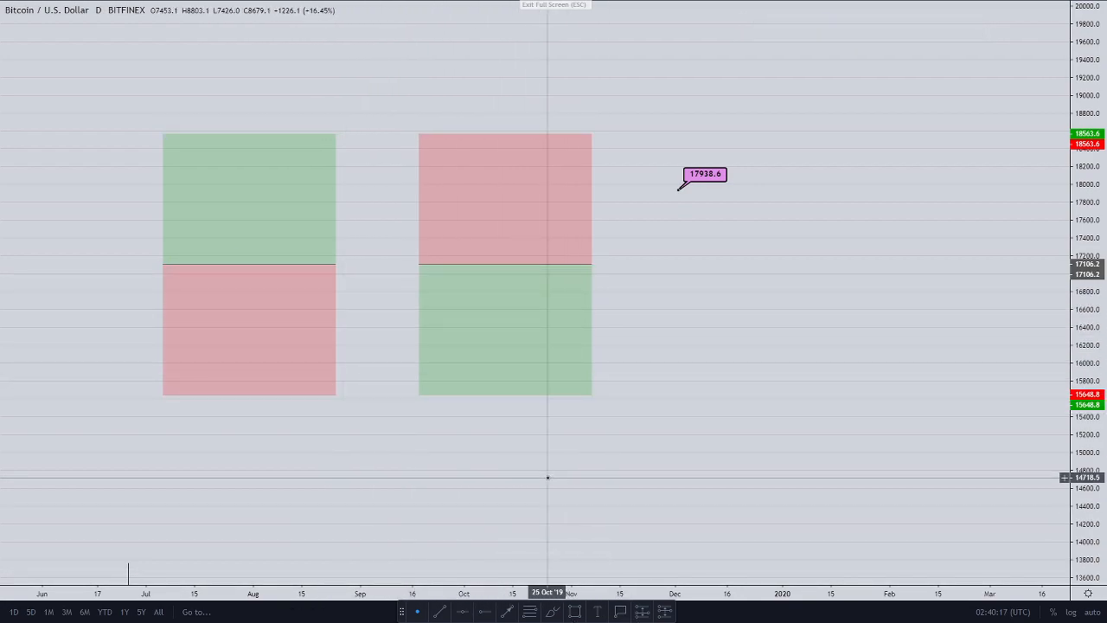
left_click(511, 346)
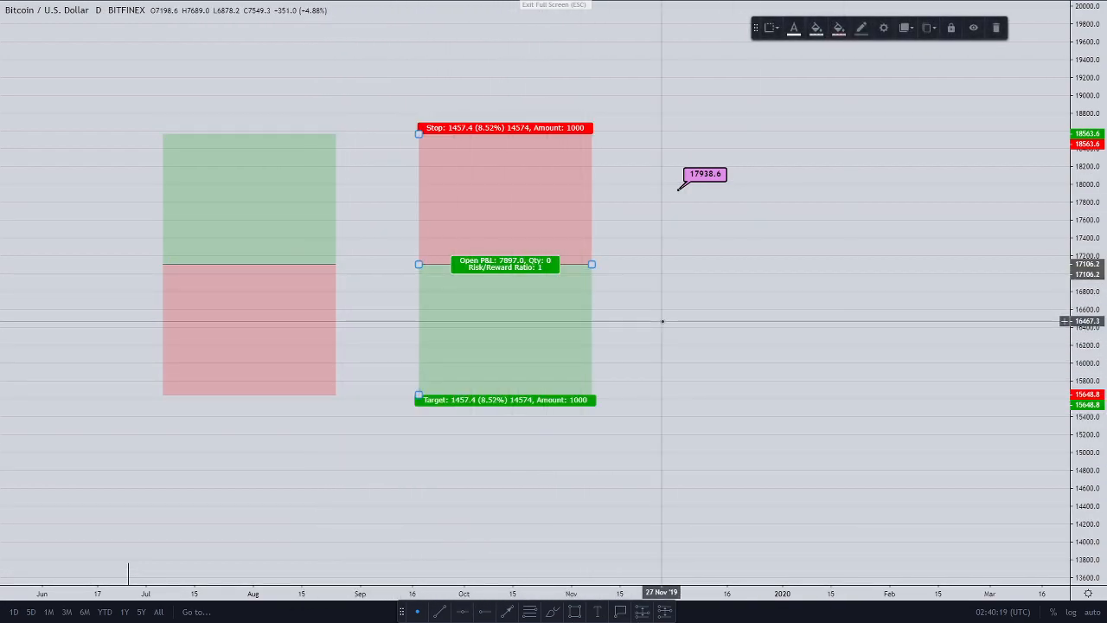
left_click(292, 344)
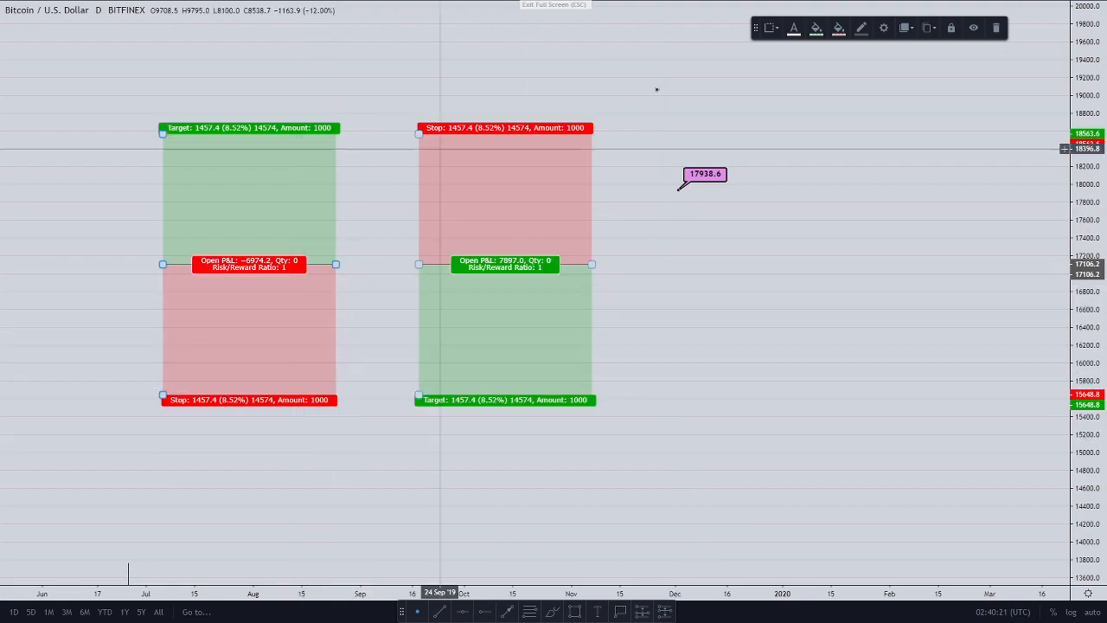
left_click(861, 31)
left_click(861, 56)
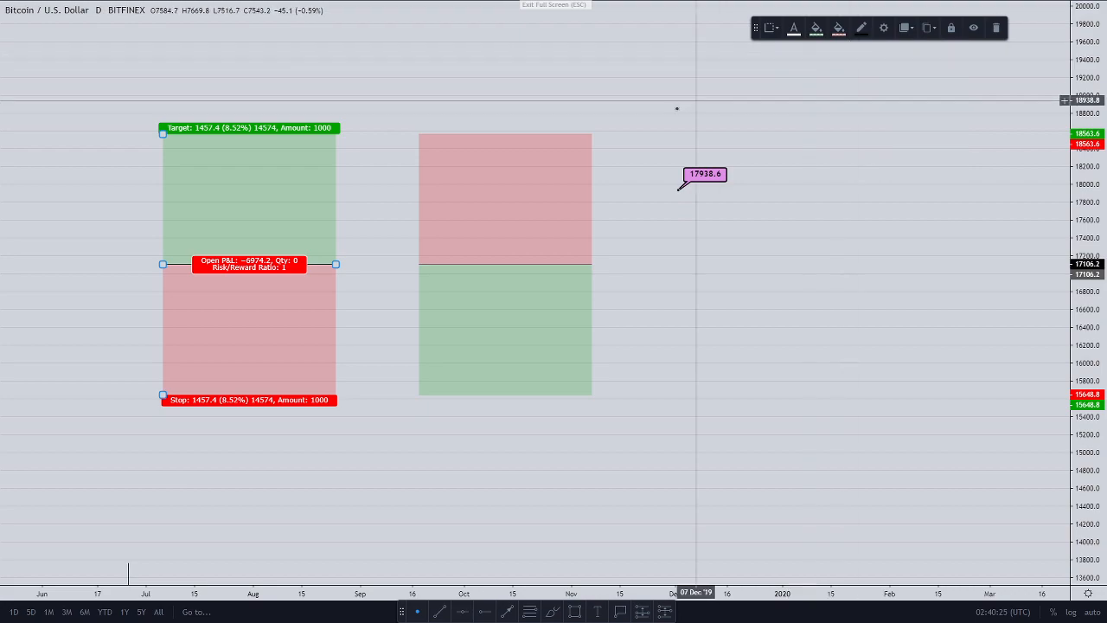
left_click(546, 203)
left_click(862, 28)
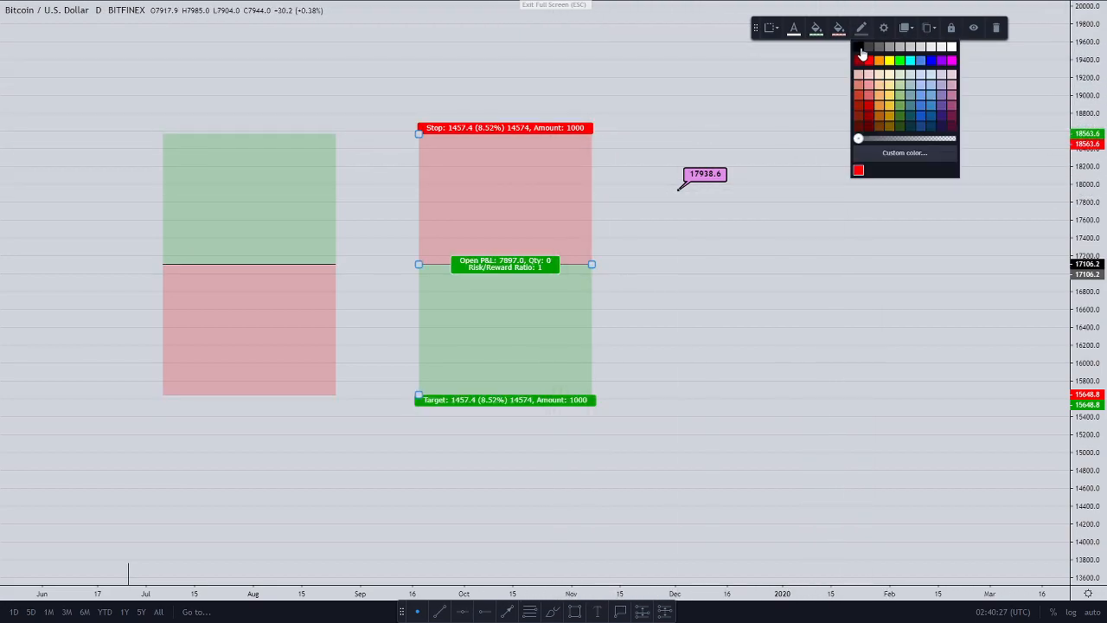
left_click(796, 320)
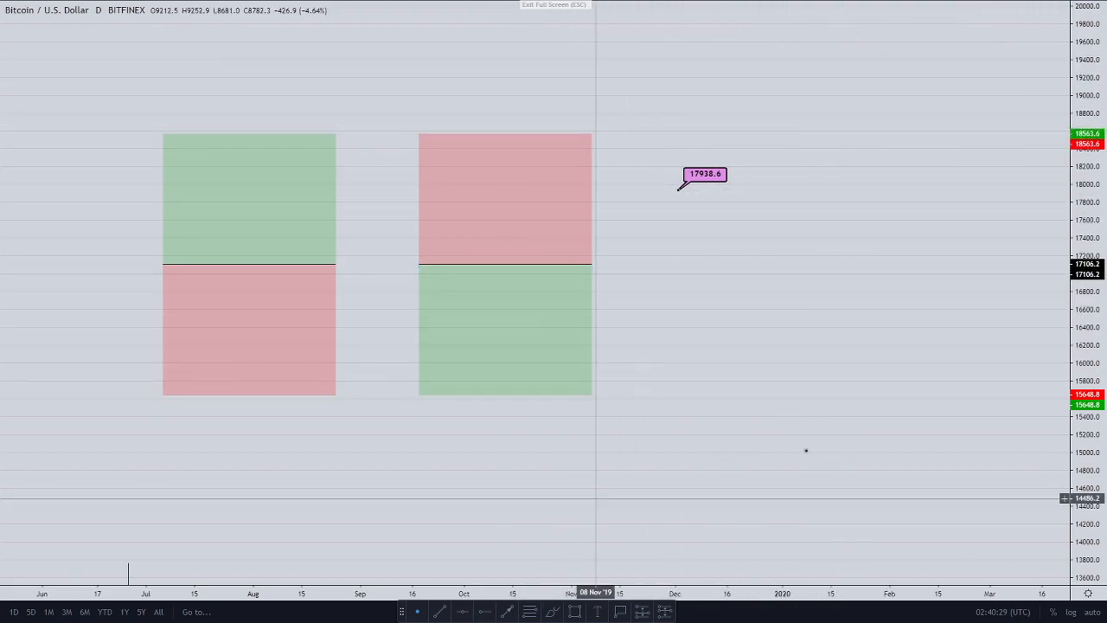
Step: Remove all drawings from the chart via its context menu
right_click(738, 306)
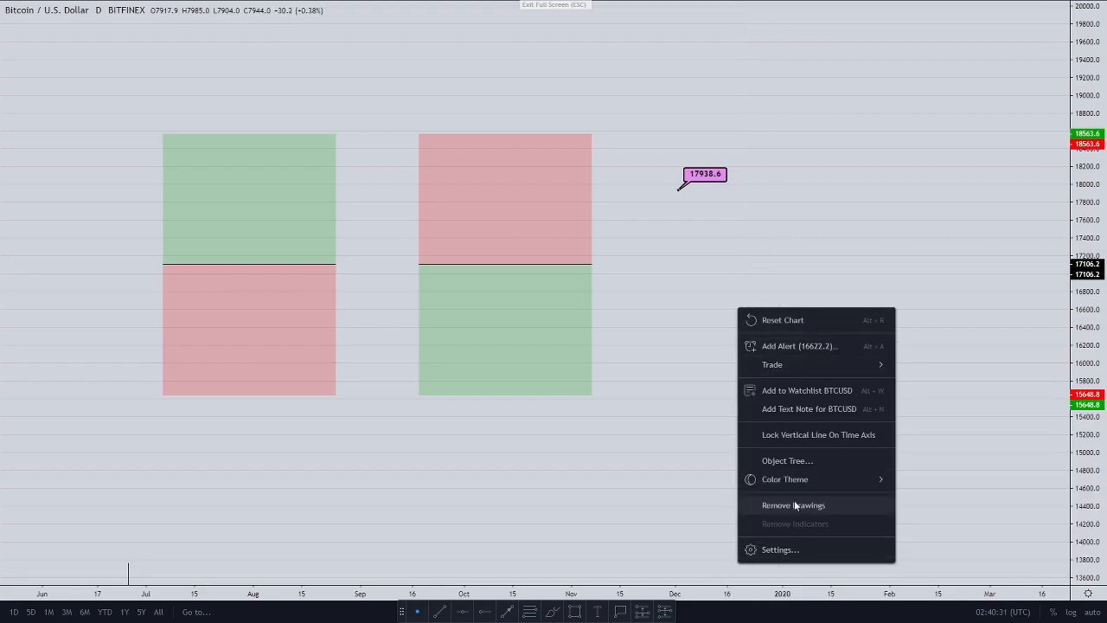
left_click(794, 505)
right_click(730, 398)
Step: Reset the chart view to the candles and leave browser full screen
left_click(773, 382)
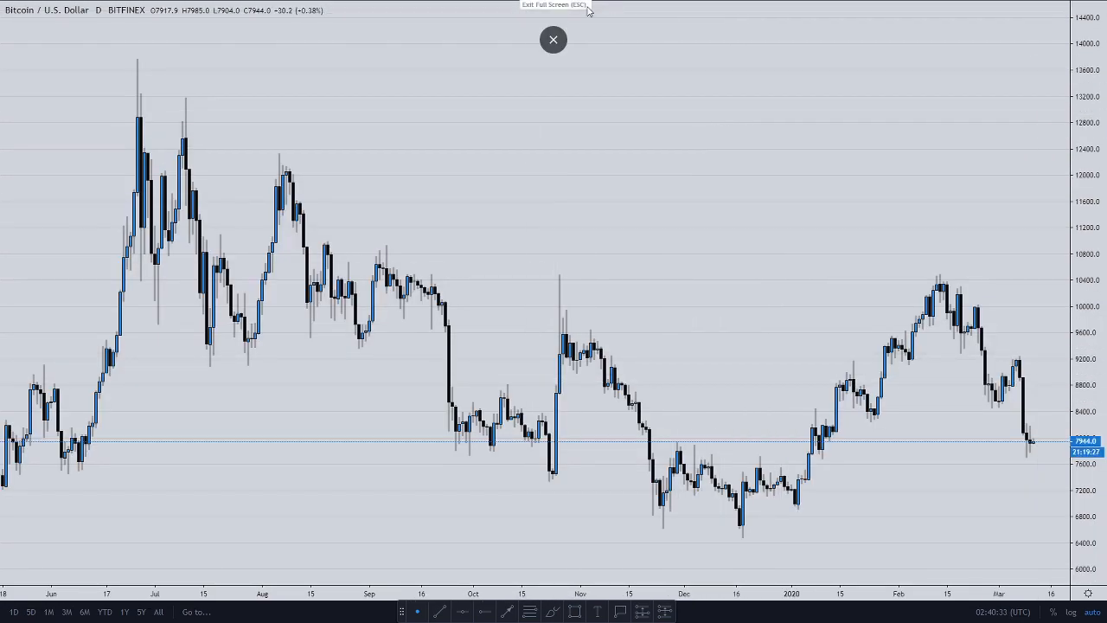
left_click(554, 34)
scroll(829, 256, "down", 2)
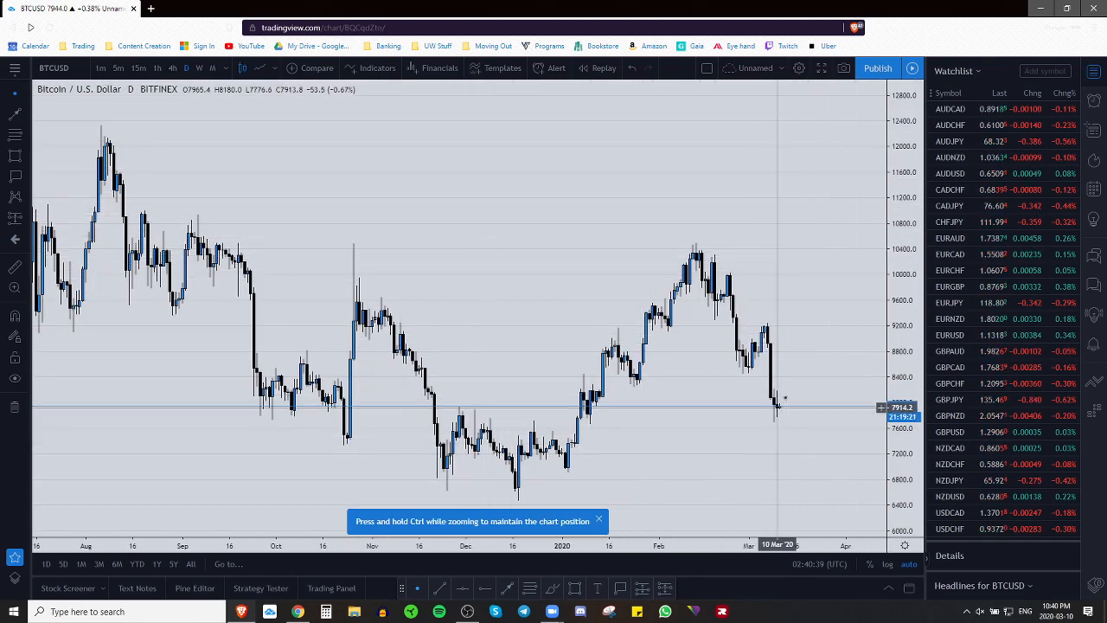
left_click_drag(758, 258, 749, 279)
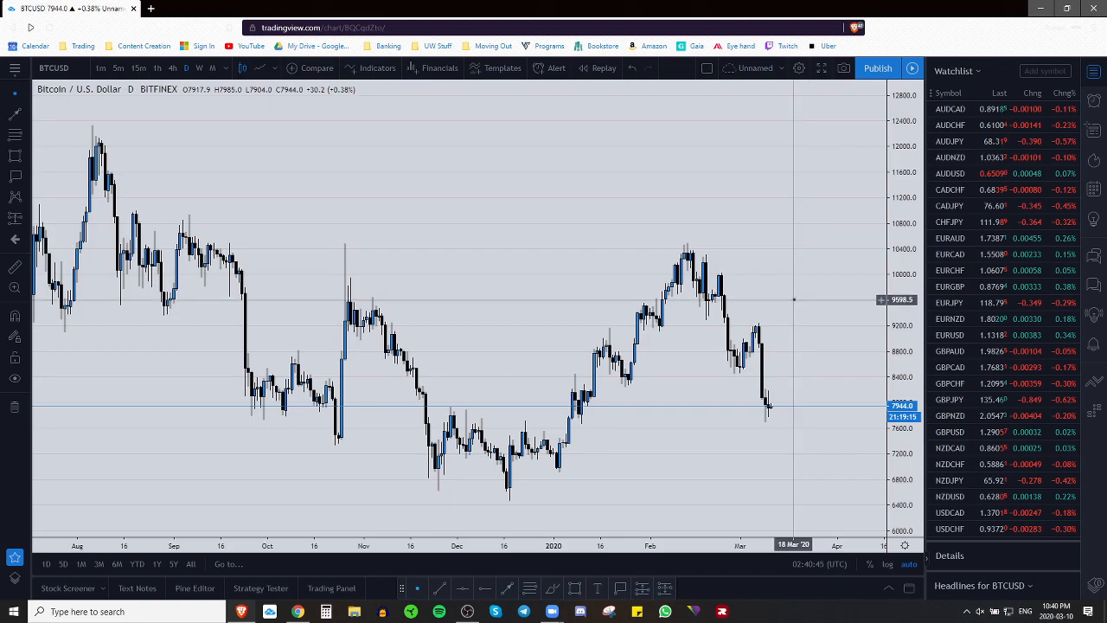
Step: Close the watchlist panel so the chart spans the width, then toggle full screen off
left_click(1094, 74)
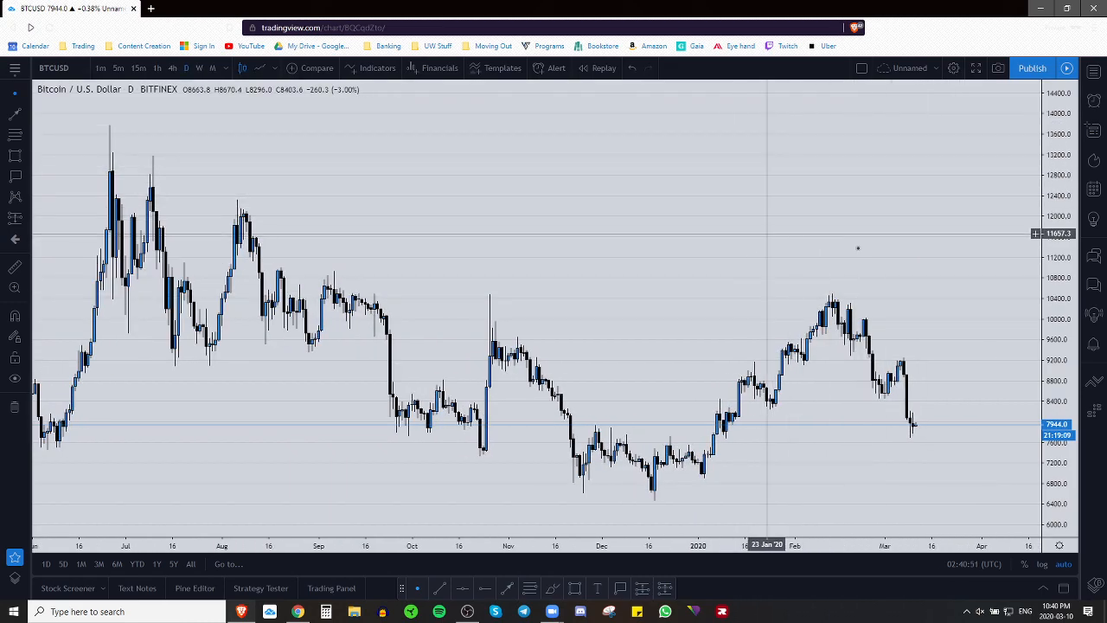
left_click(975, 69)
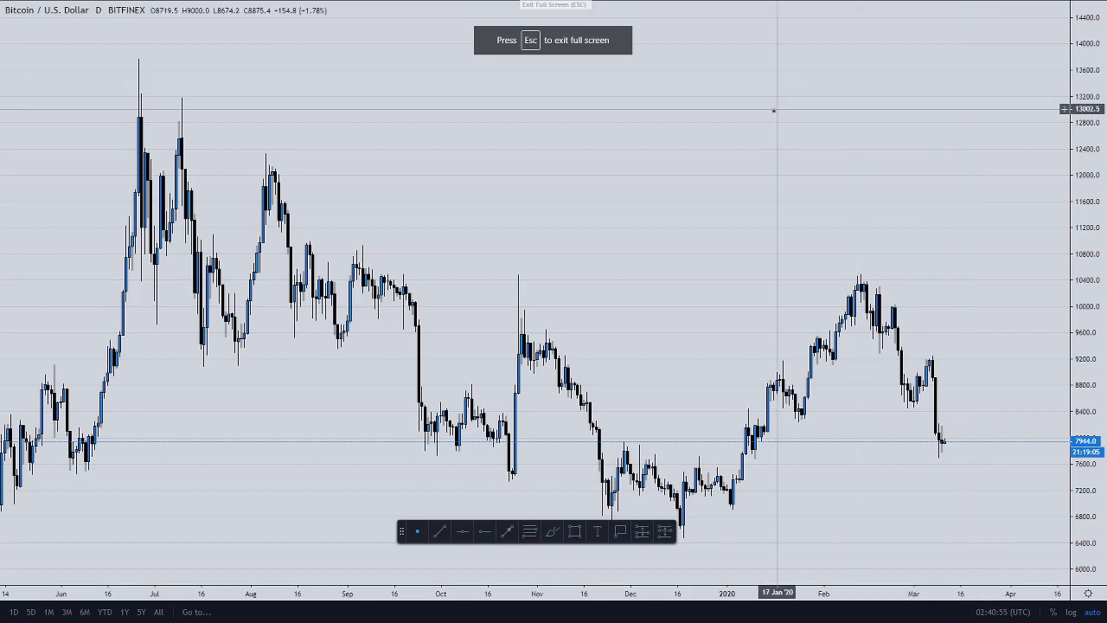
left_click(585, 5)
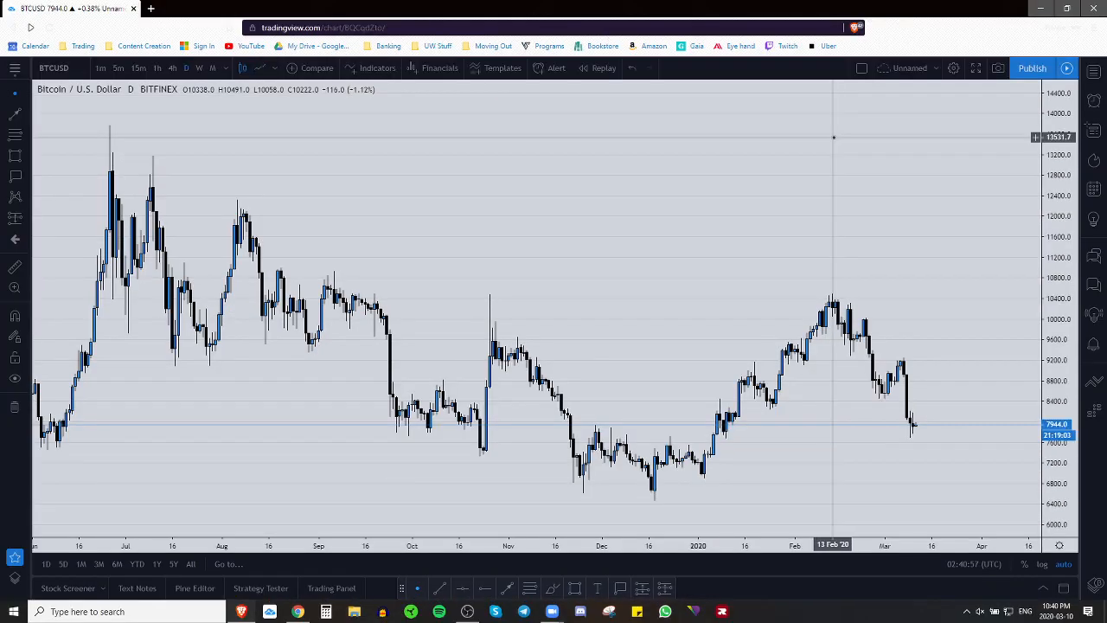
Step: Switch the chart to 4h candlesticks, briefly trying the Line style
left_click(172, 67)
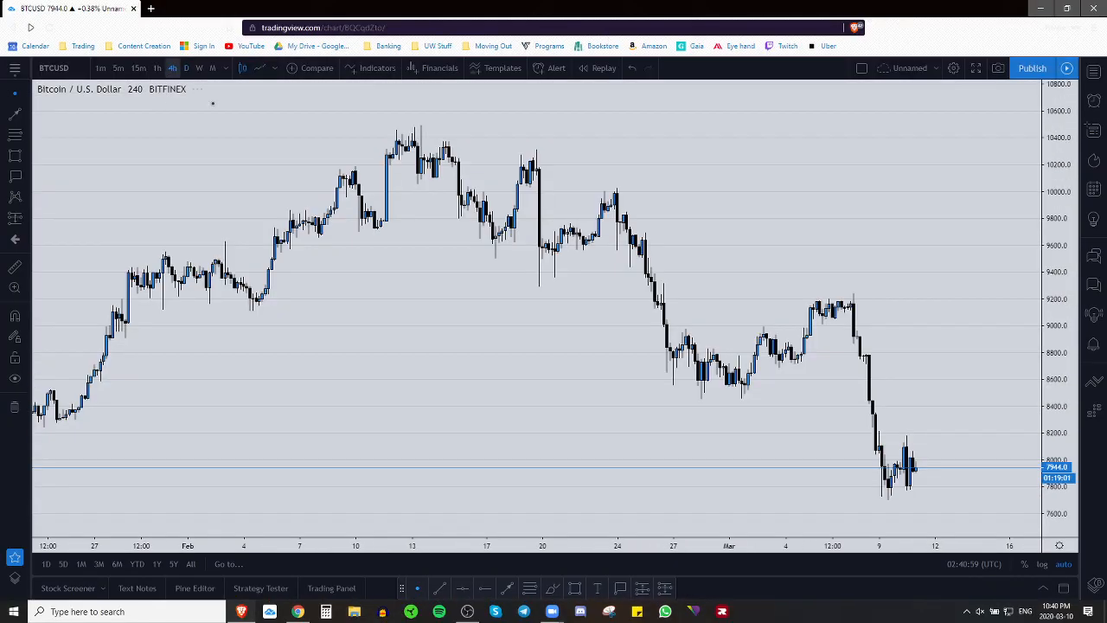
left_click(262, 69)
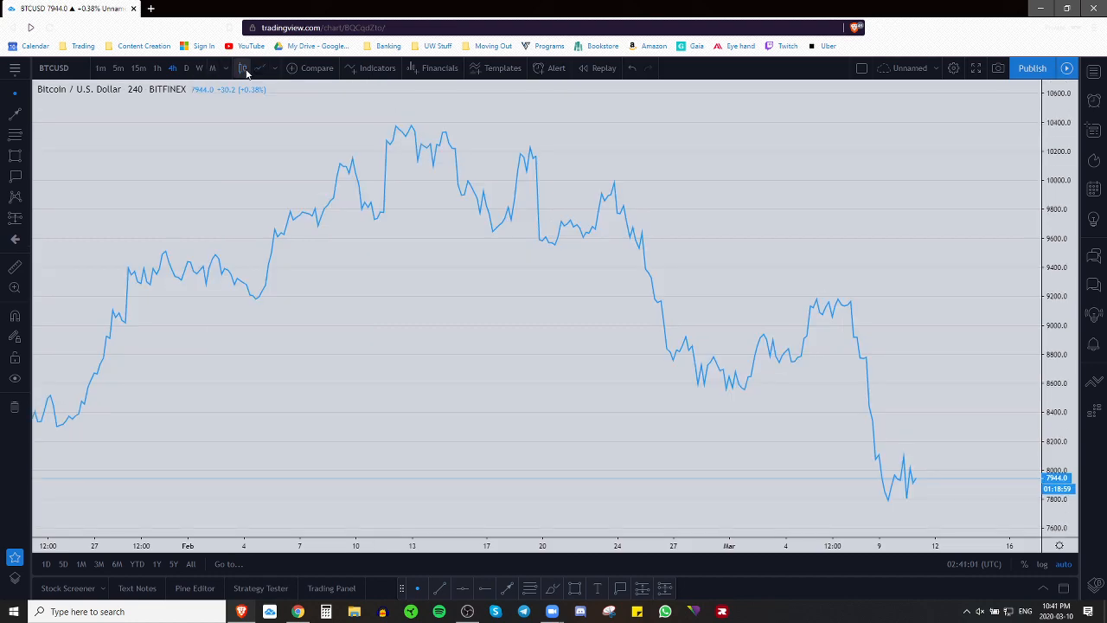
left_click_drag(716, 272, 648, 265)
left_click(243, 67)
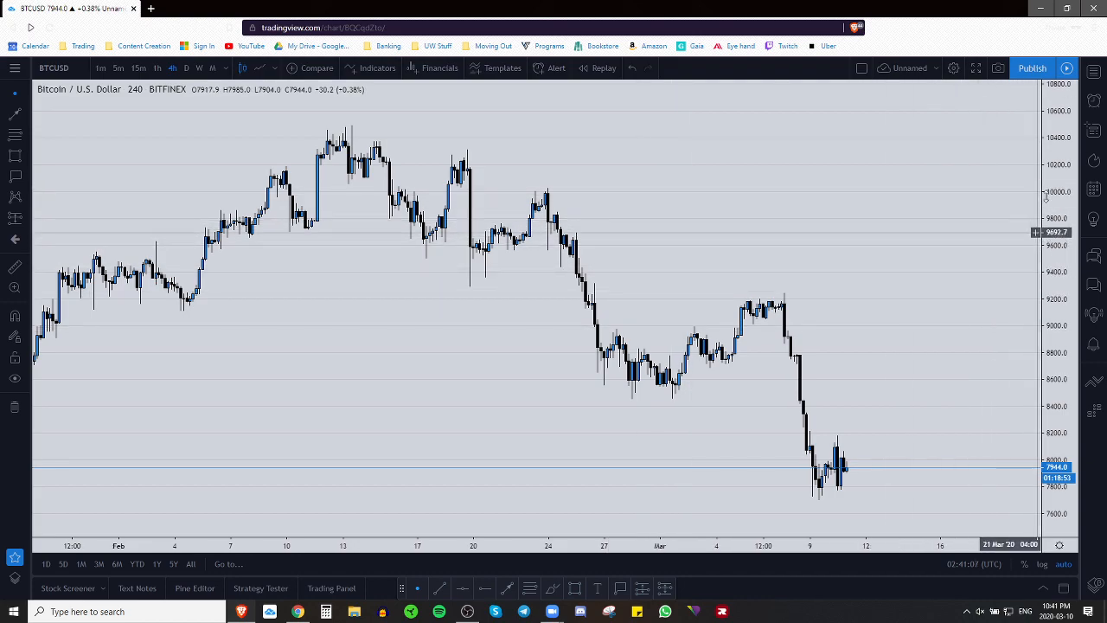
left_click(934, 68)
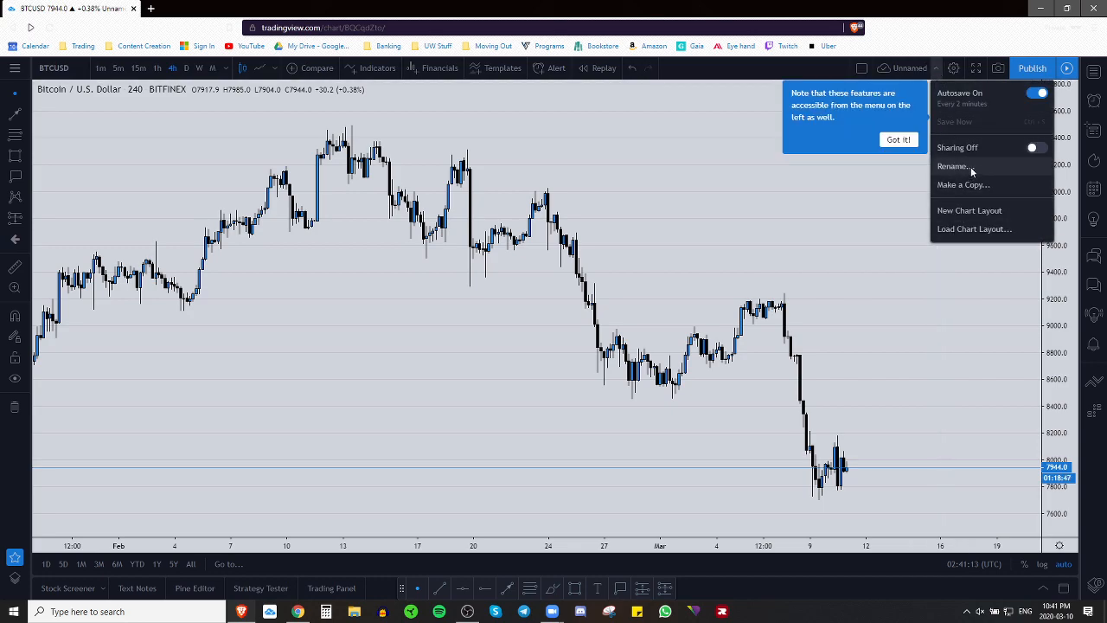
Step: Rename the layout from 'Unnamed' to 'Default Chart' and save
left_click(943, 168)
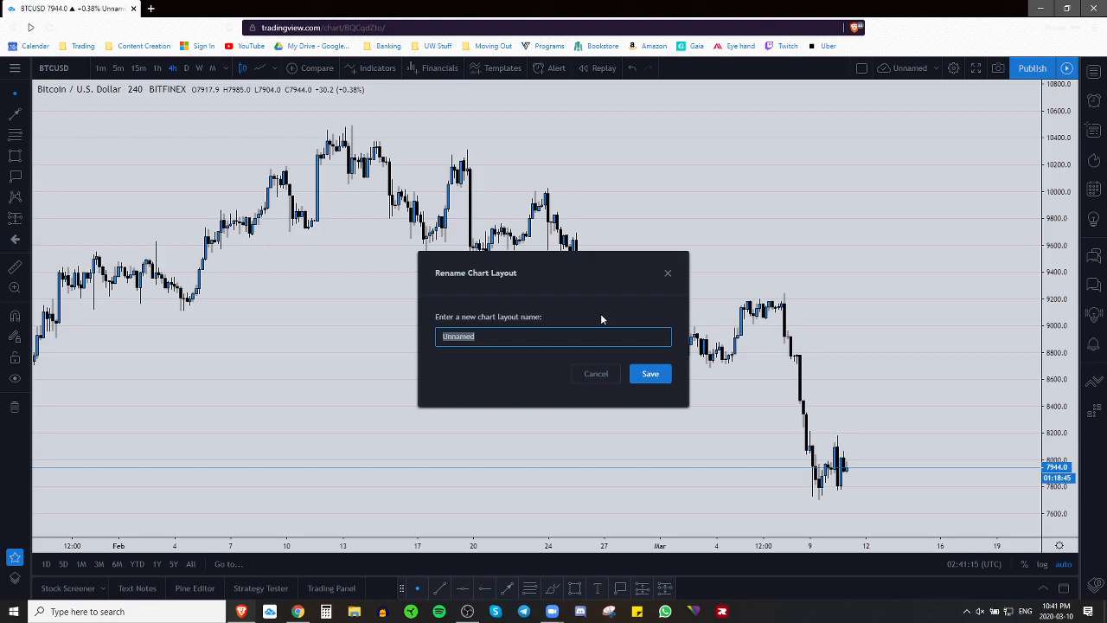
type("Default Chart")
left_click(651, 373)
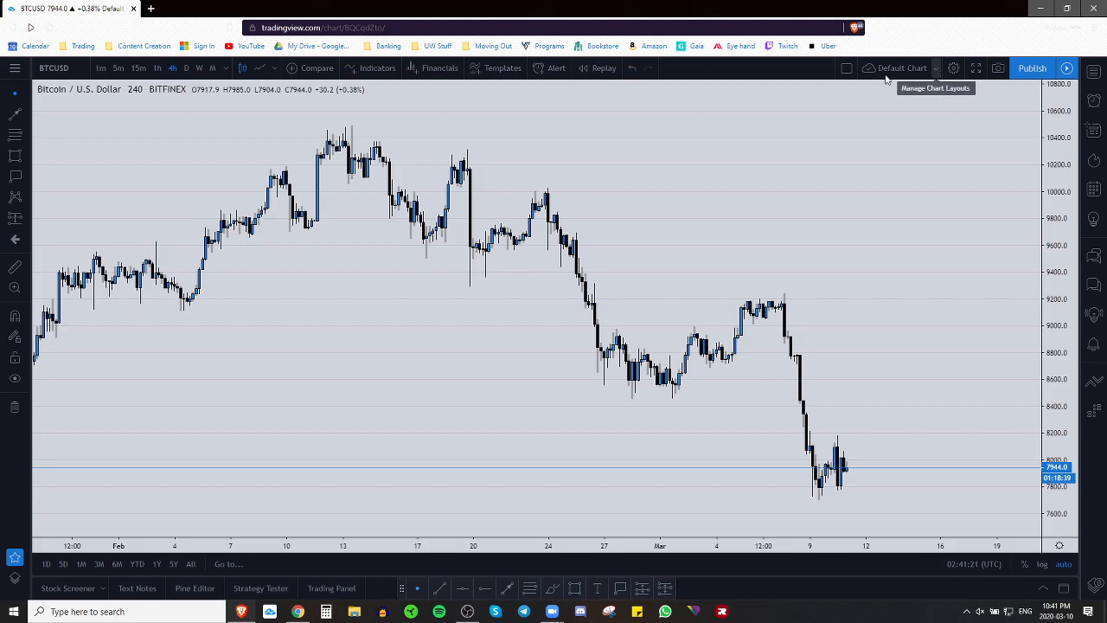
Step: Draw a Fib retracement across the early-March swing, cancelling the Save Drawing Template dialog
left_click(531, 592)
mouse_move(687, 184)
left_mouse_down()
mouse_move(786, 235)
mouse_move(865, 247)
mouse_move(934, 282)
left_mouse_up()
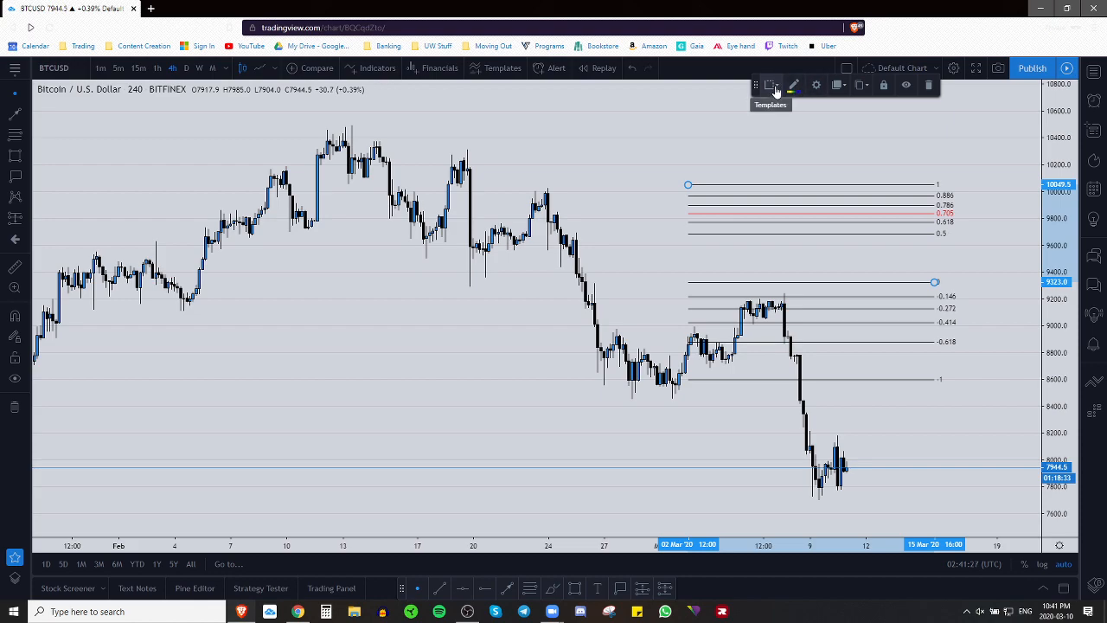
left_click(782, 92)
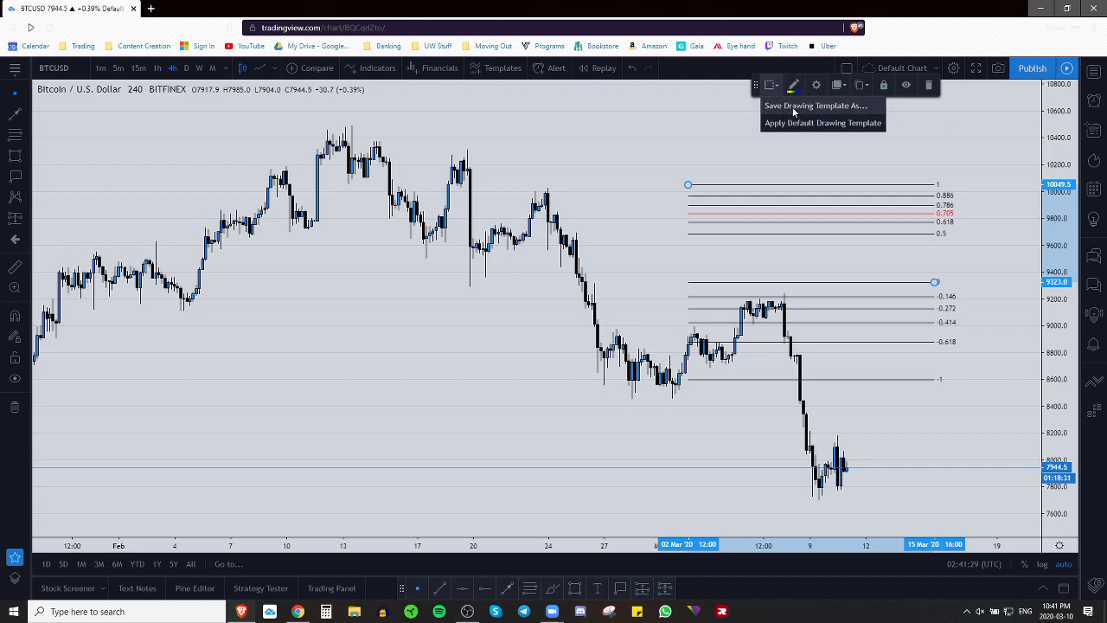
left_click(795, 107)
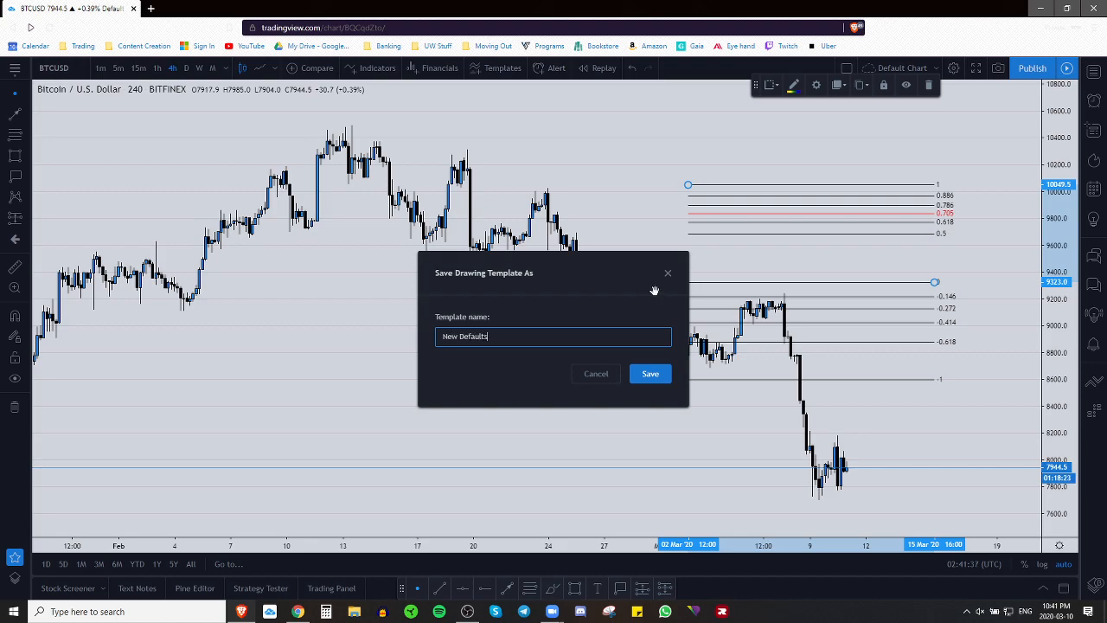
left_click(596, 374)
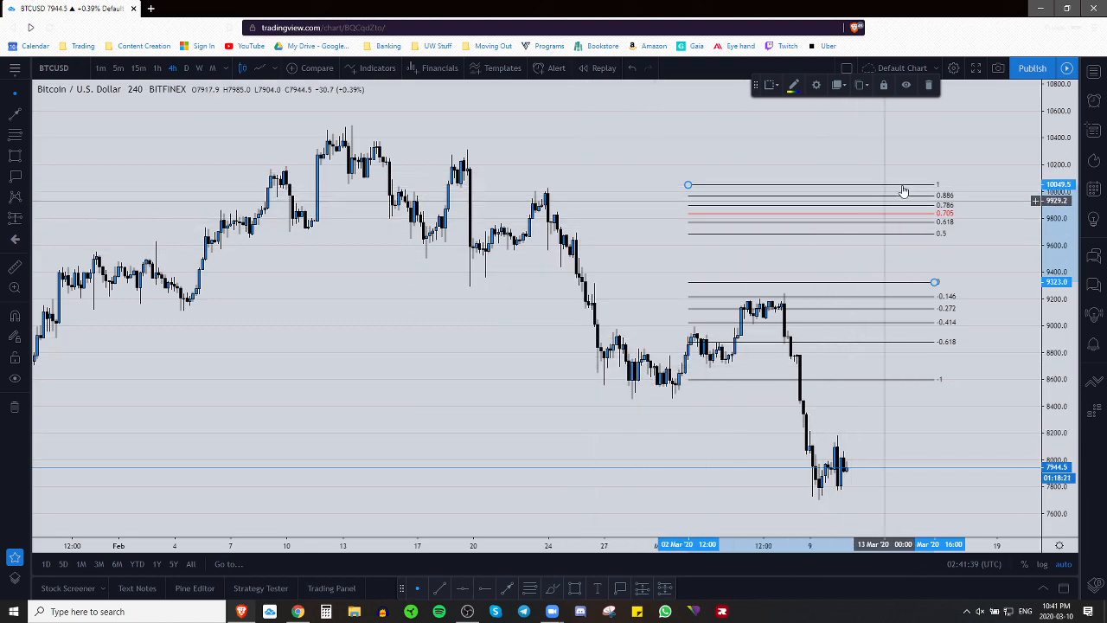
Step: Delete the Fibonacci retracement and pan back toward the January candles
left_click(928, 84)
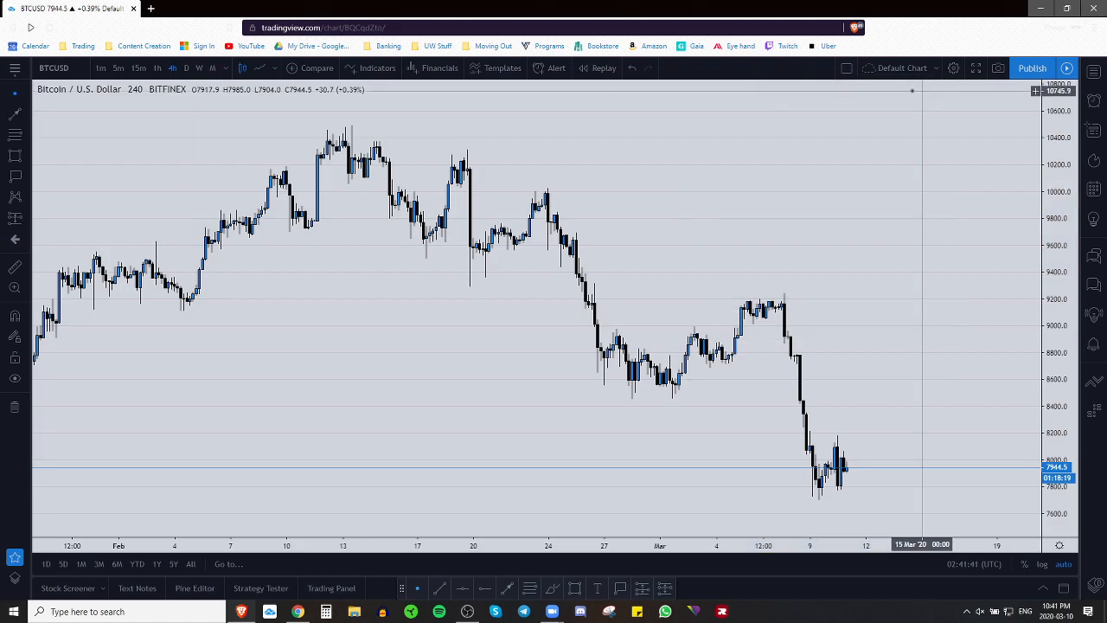
left_click_drag(810, 211, 698, 198)
scroll(698, 199, "down", 3)
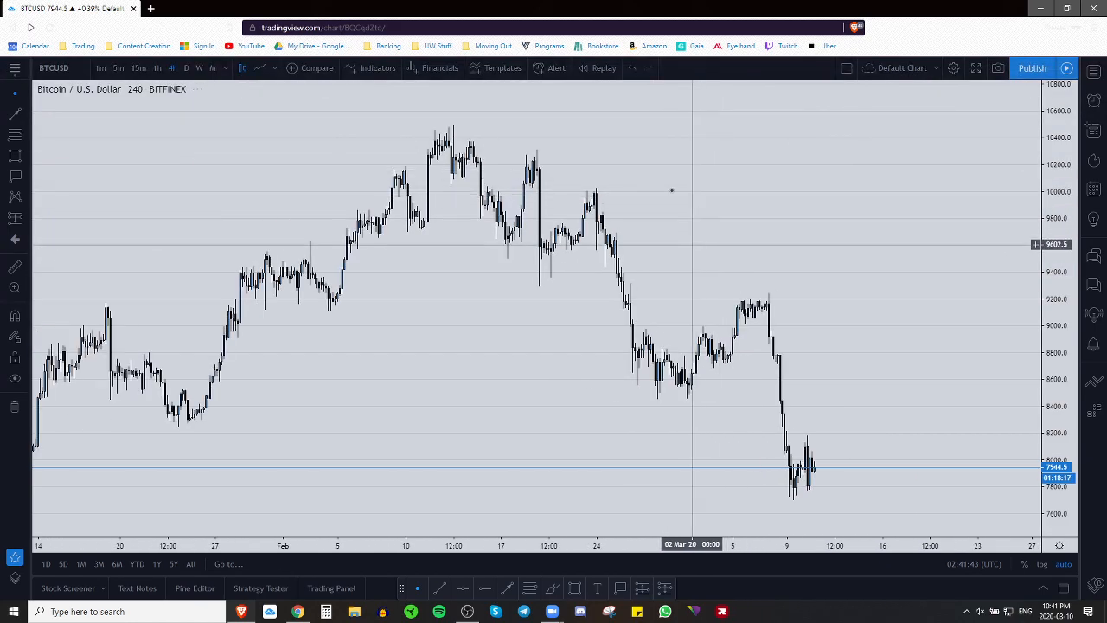
scroll(827, 236, "up", 1)
mouse_move(865, 218)
left_mouse_down()
mouse_move(836, 217)
mouse_move(852, 226)
left_mouse_up()
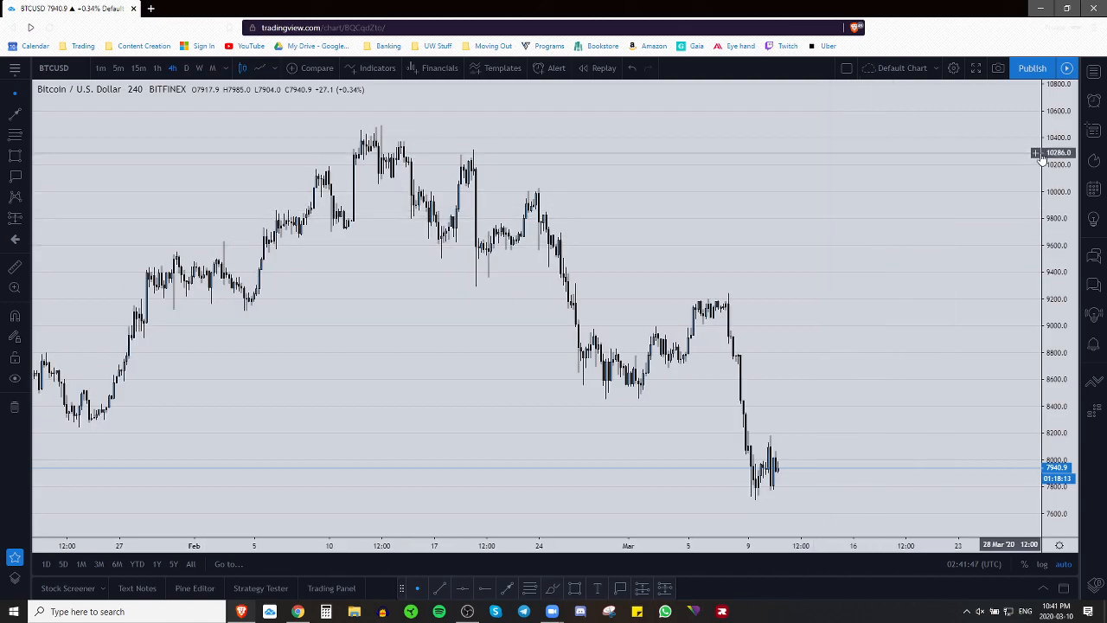
left_click_drag(872, 274, 862, 269)
left_click_drag(888, 212, 875, 233)
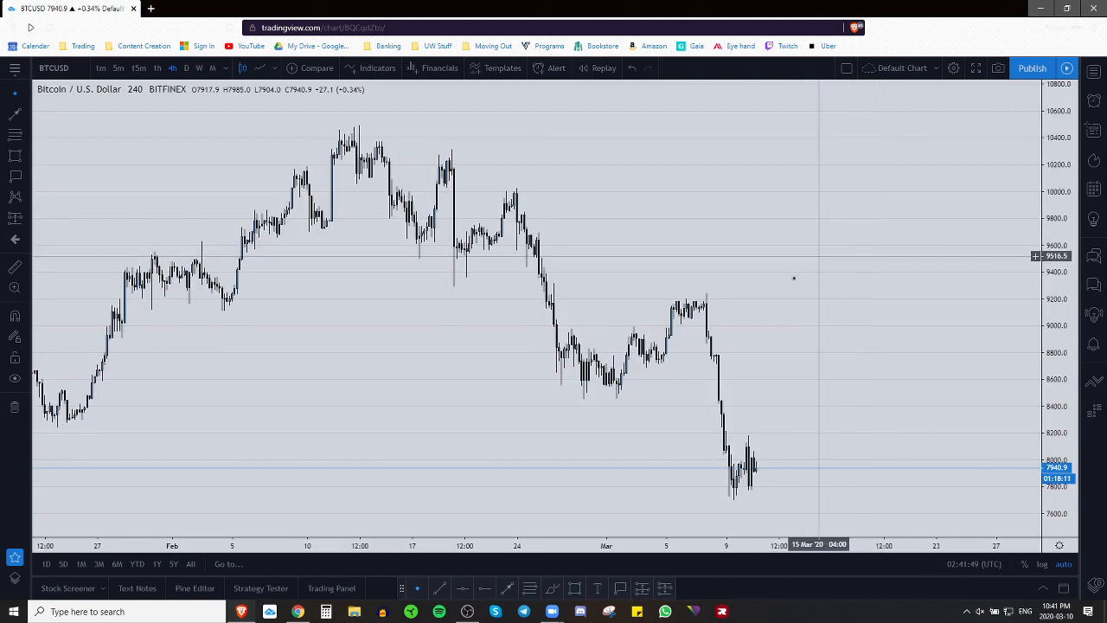
Step: Sketch a red freehand arrow and zigzag, then remove all drawings
left_click(552, 588)
mouse_move(834, 375)
left_mouse_down()
mouse_move(855, 201)
mouse_move(895, 222)
left_mouse_up()
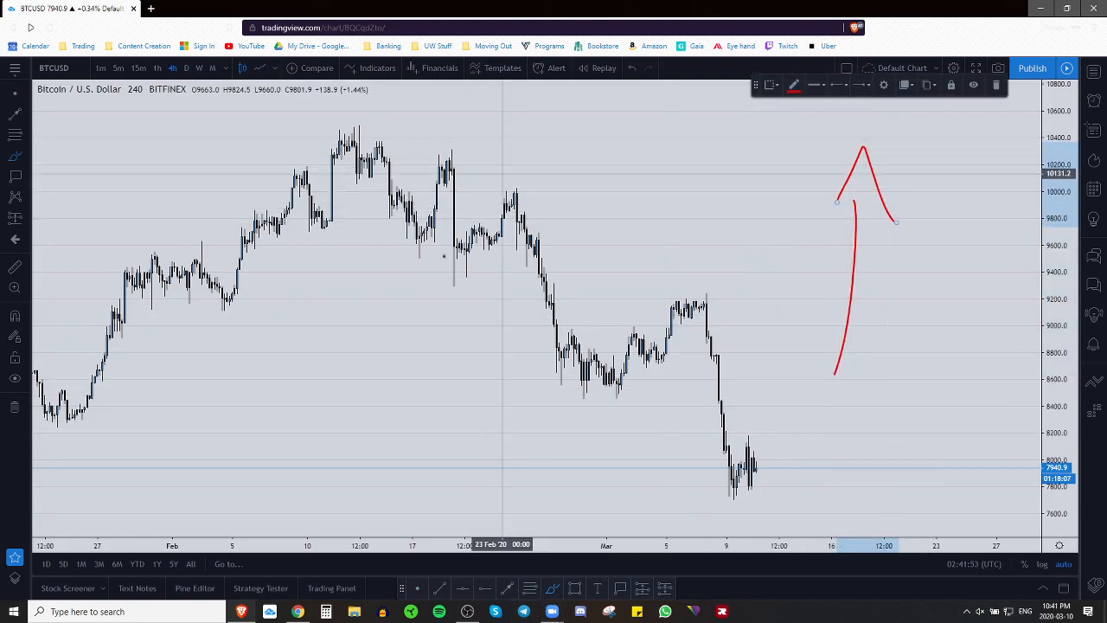
left_click_drag(500, 175, 684, 487)
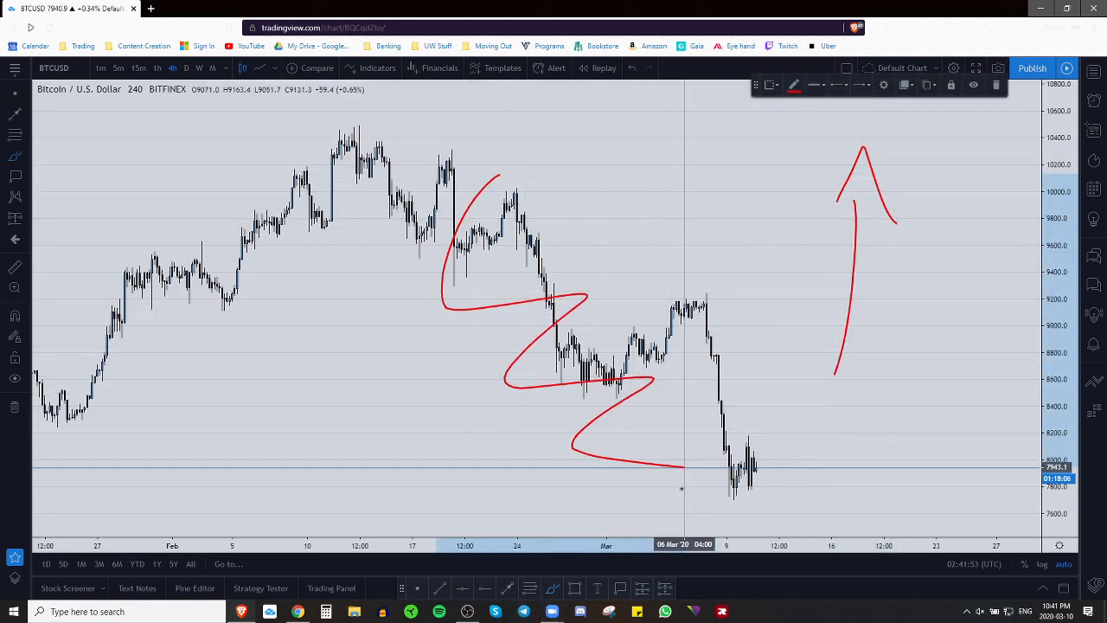
left_click(15, 407)
Step: Rescale the price axis and shift the candles vertically, then bring up the chart menu
mouse_move(919, 223)
left_mouse_down()
mouse_move(940, 179)
mouse_move(894, 222)
left_mouse_up()
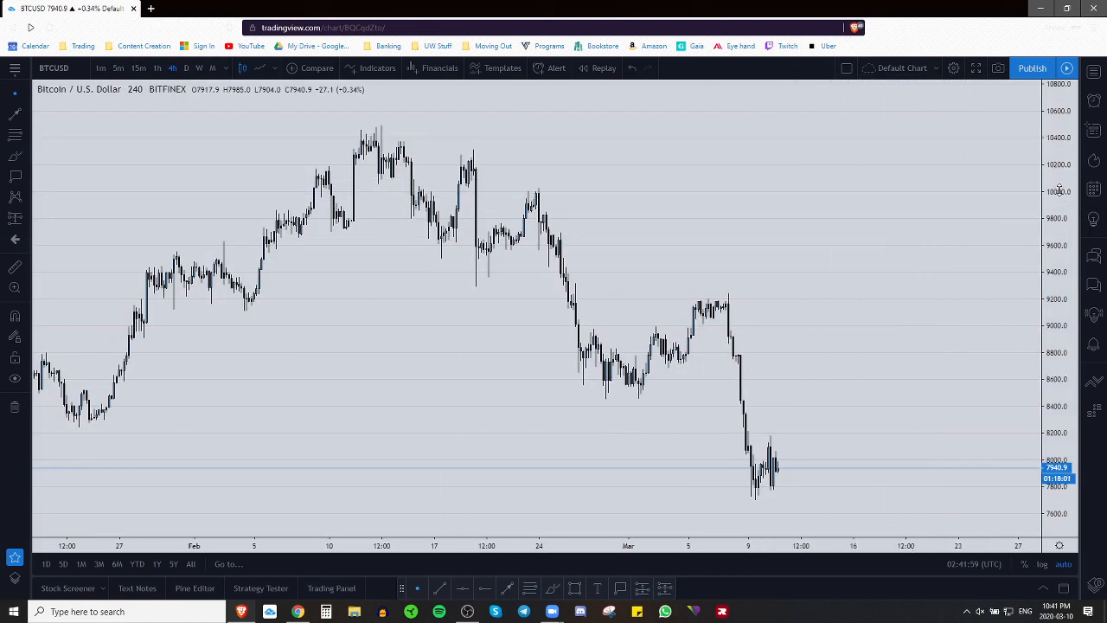
left_click_drag(1059, 189, 1041, 38)
left_click_drag(1049, 156, 1044, 385)
left_click_drag(1033, 436, 1045, 396)
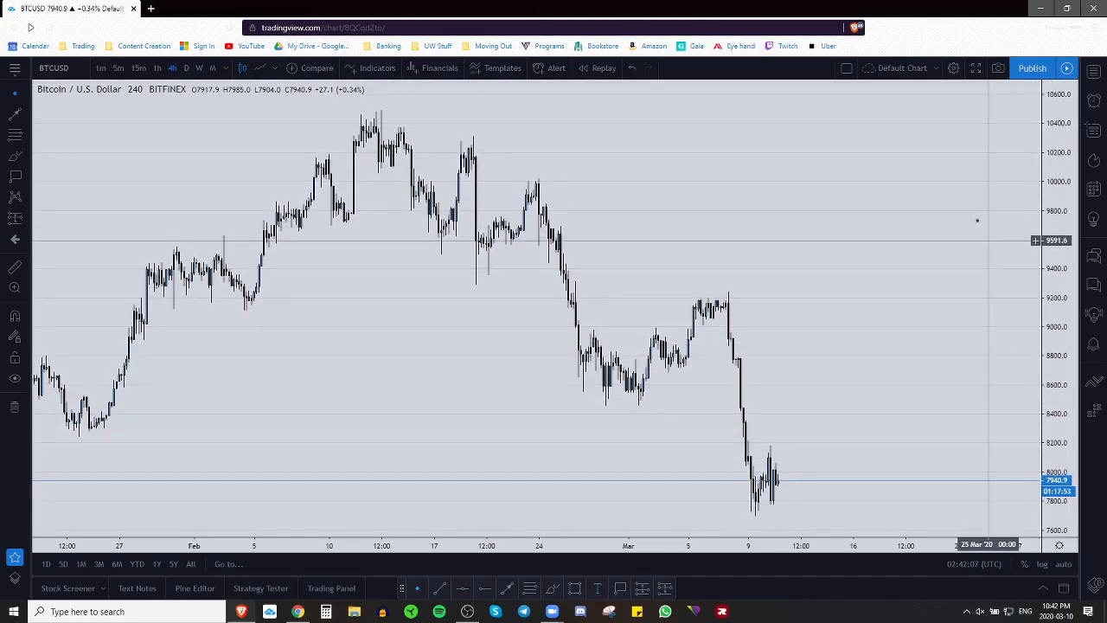
left_click_drag(985, 163, 985, 374)
left_click_drag(978, 192, 995, 524)
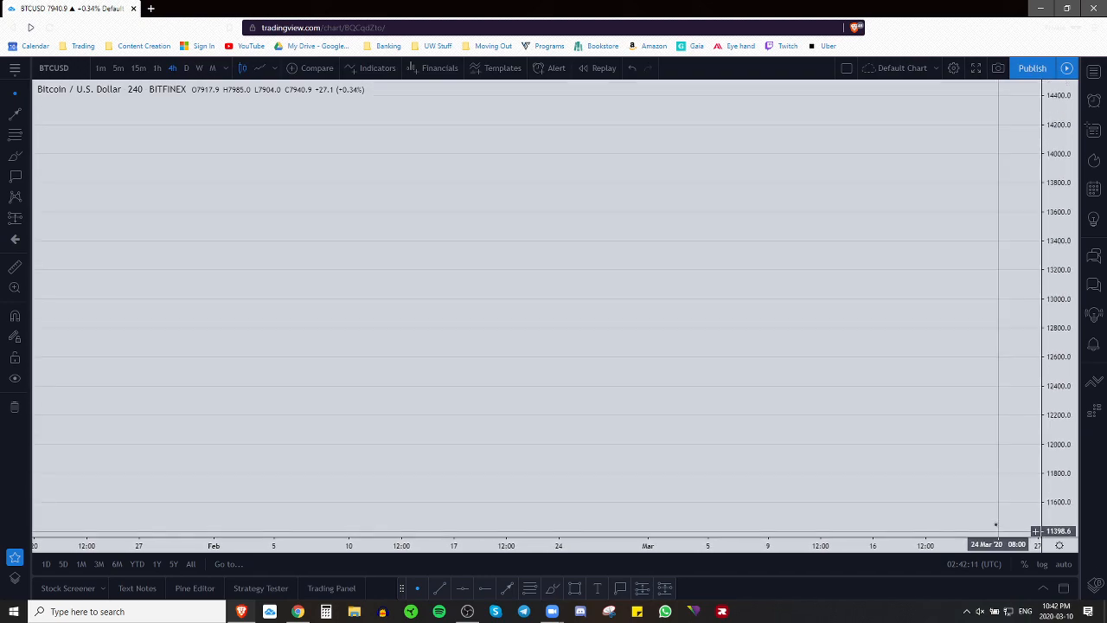
right_click(614, 331)
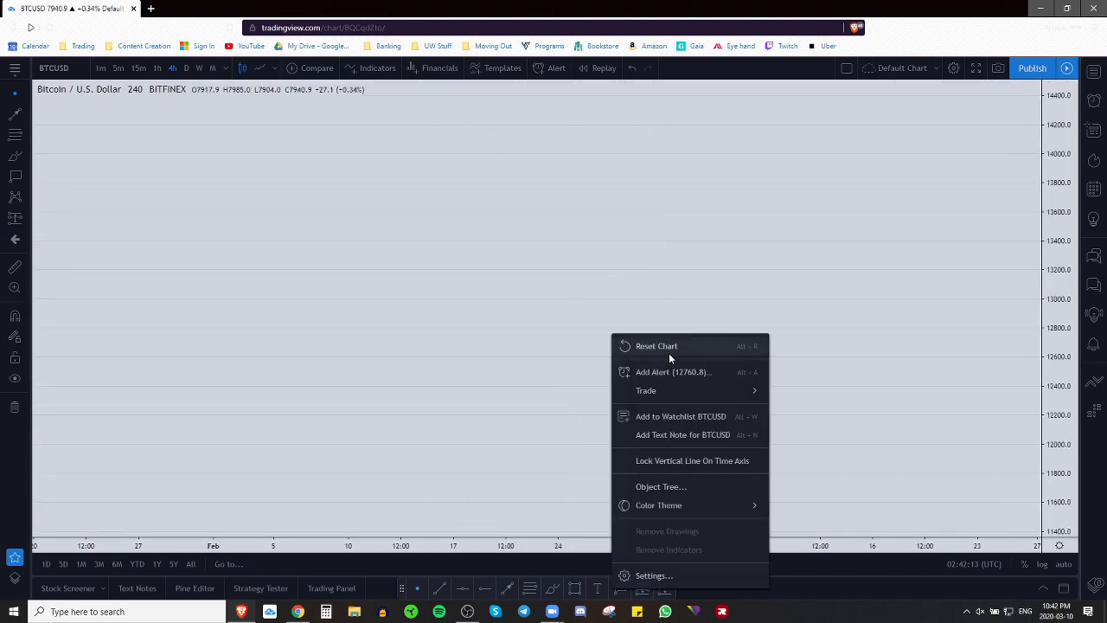
Step: Reset the chart to its default view and close the advertisement and ad-free upgrade pop-ups
left_click(671, 348)
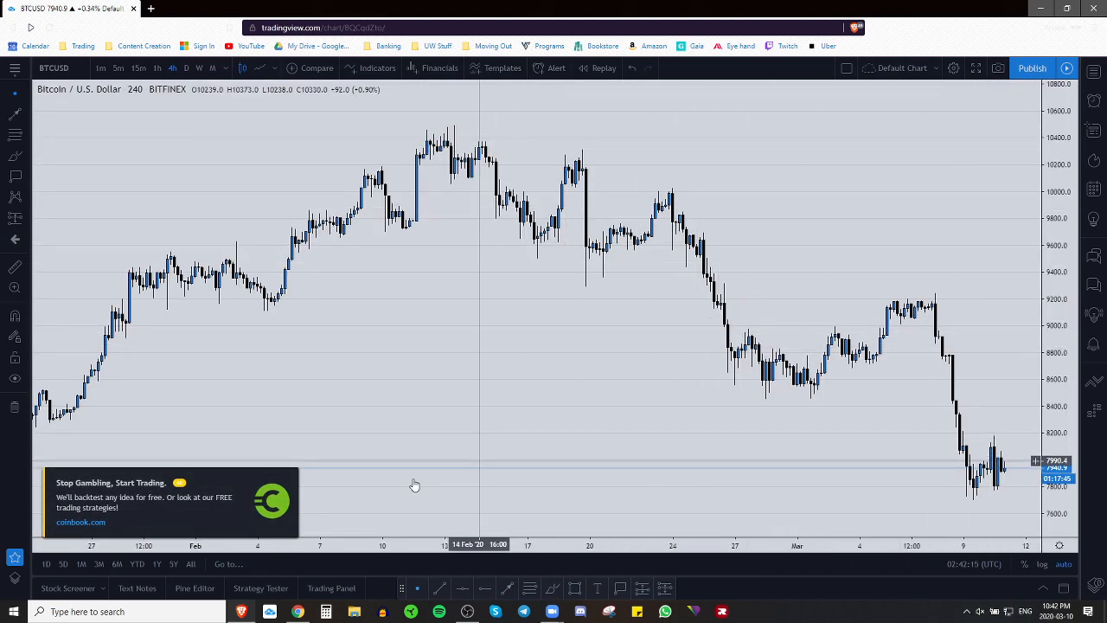
left_click(292, 474)
left_click(439, 418)
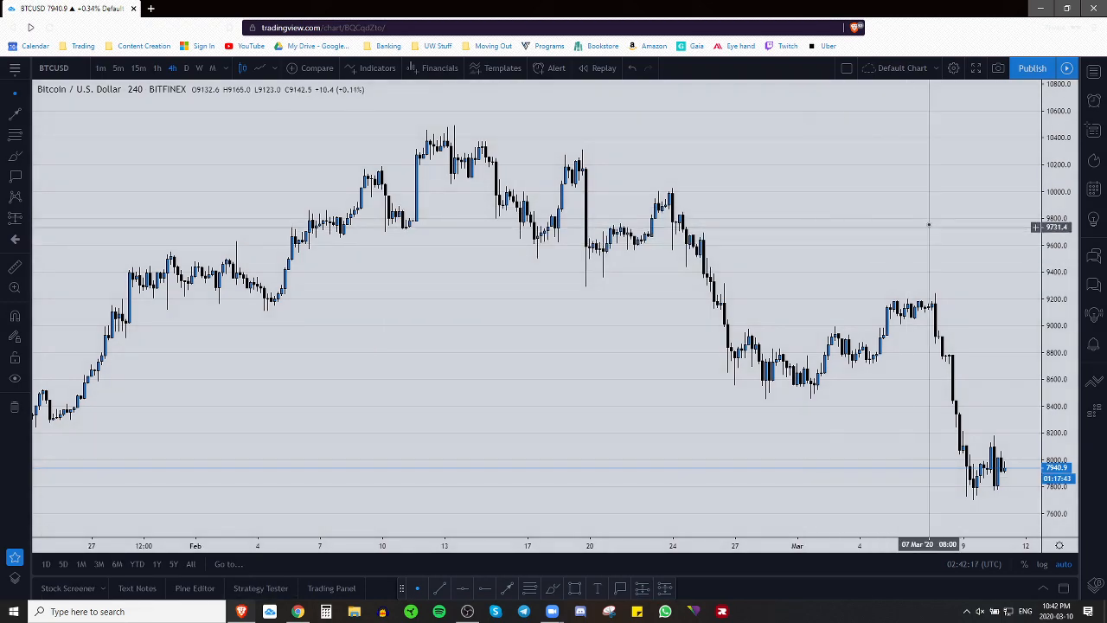
left_click_drag(996, 285, 886, 298)
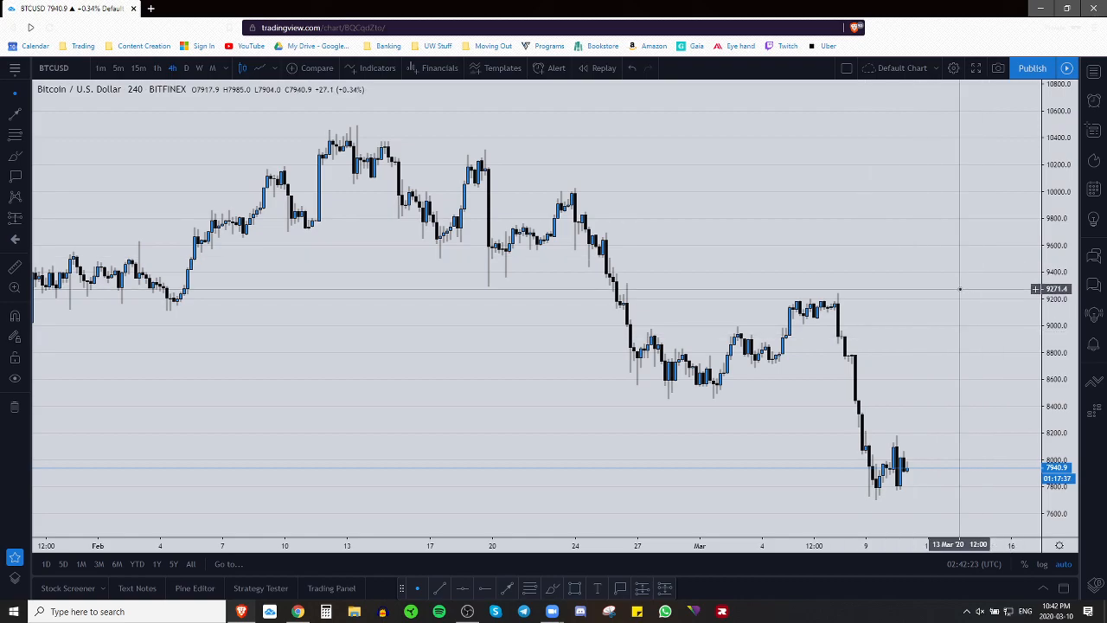
scroll(830, 371, "down", 5)
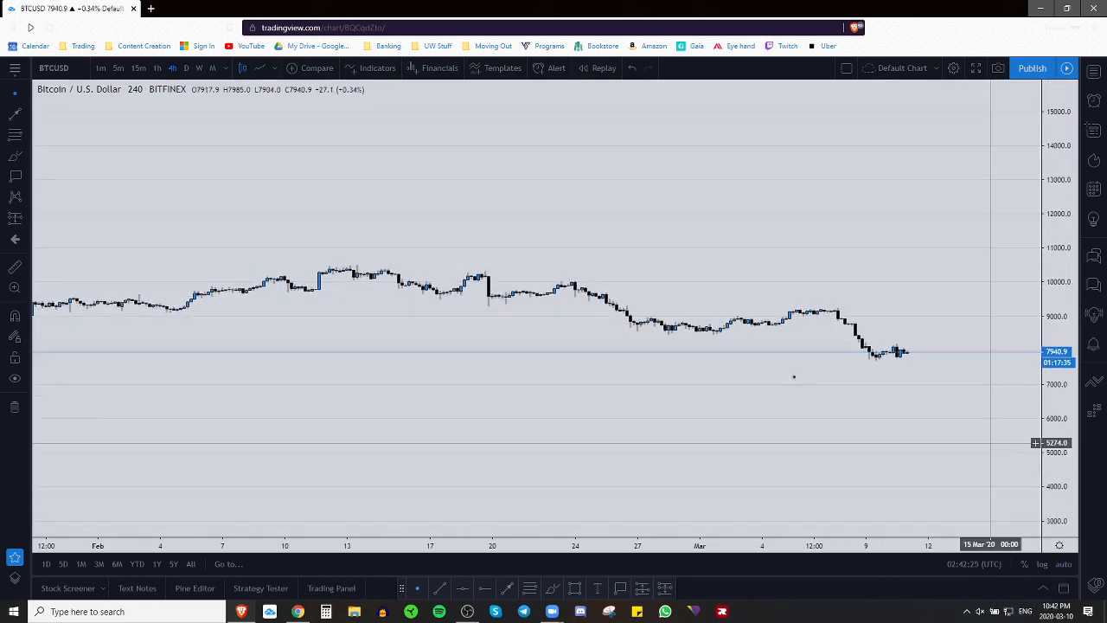
Step: Draw a teal rectangle over the late-January to early-February candles
left_click_drag(551, 282, 885, 270)
mouse_move(695, 232)
left_mouse_down()
mouse_move(603, 261)
mouse_move(592, 253)
left_mouse_up()
left_click(582, 587)
left_click(551, 482)
left_click(814, 260)
left_click(916, 321)
Step: Reset the chart's zoom and scaling with the rectangle in view
left_click_drag(890, 281, 484, 278)
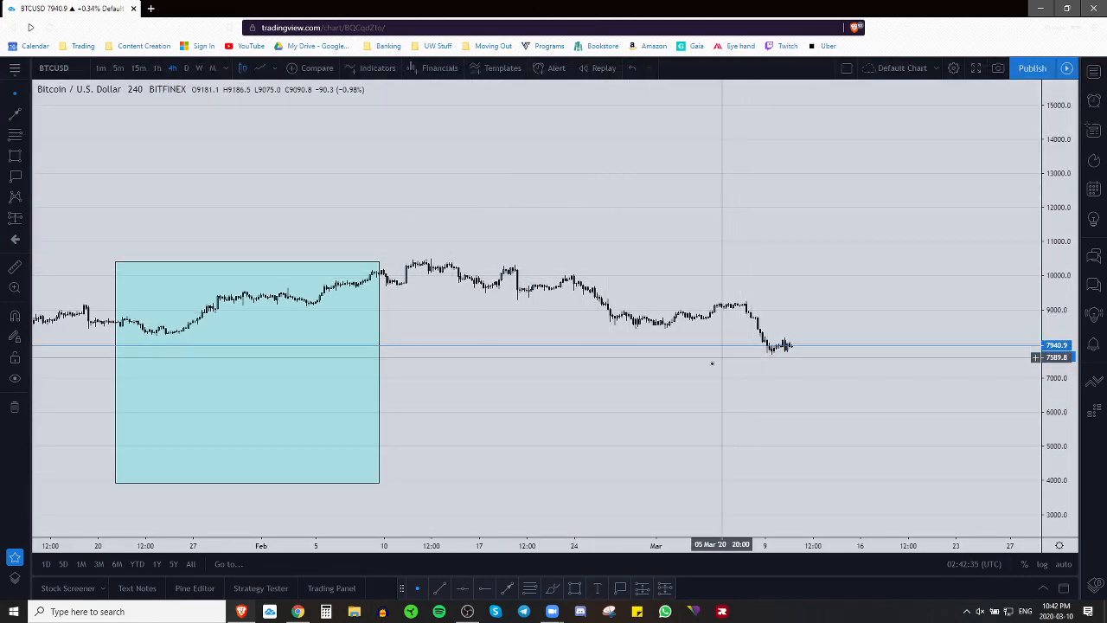
mouse_move(606, 514)
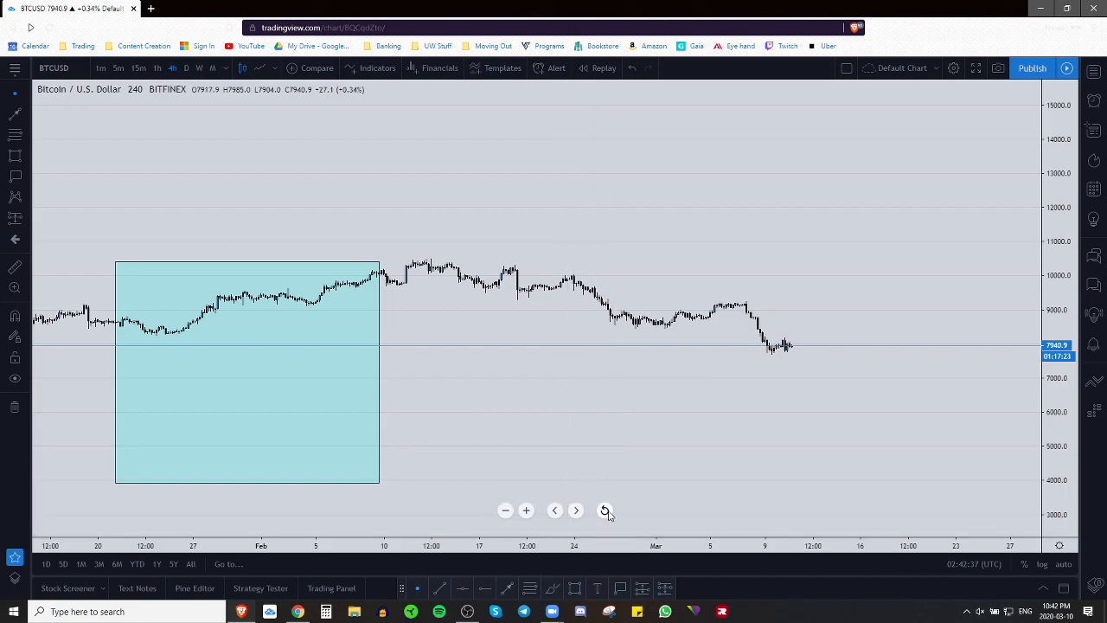
left_click(605, 510)
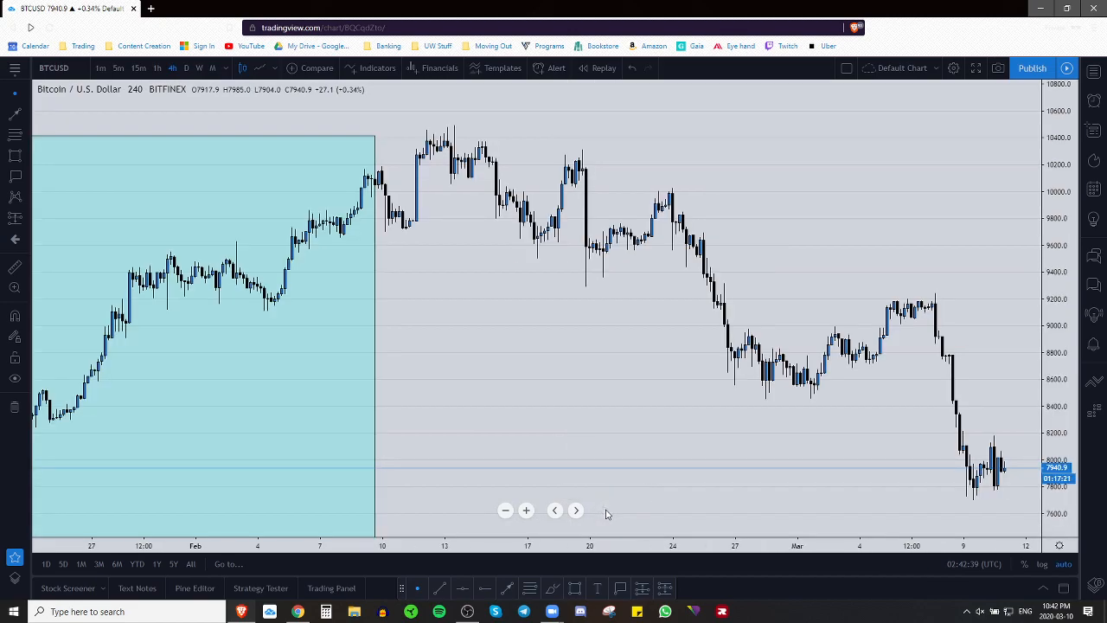
left_click_drag(913, 229, 888, 237)
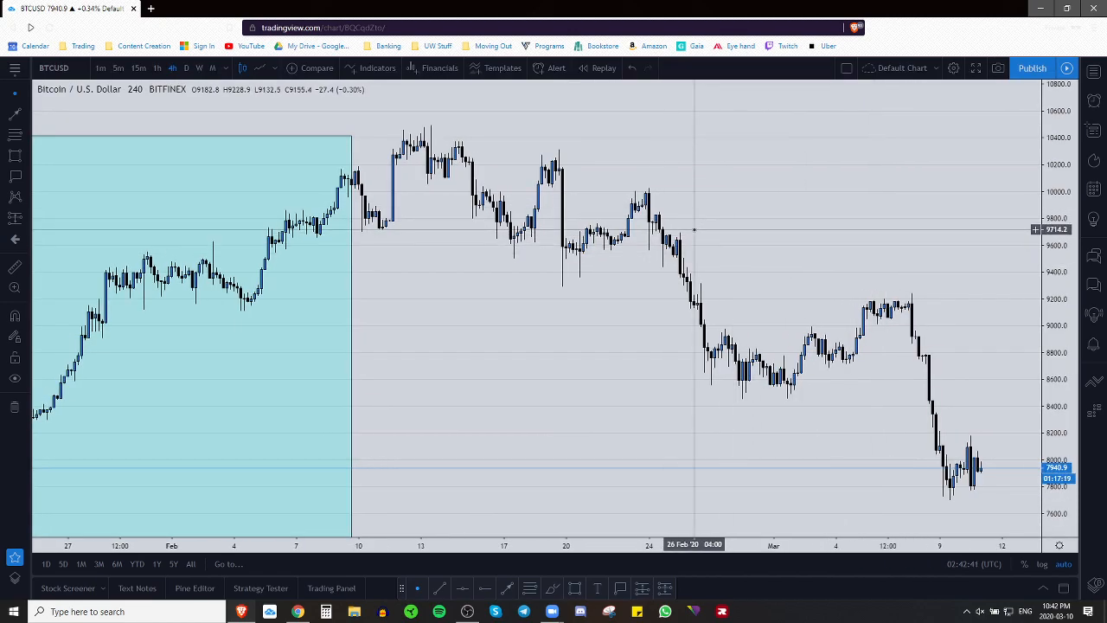
Step: Scribble many red freehand brush strokes across the chart, including the lower left
left_click(555, 592)
left_click_drag(419, 313, 604, 436)
left_click_drag(715, 207, 331, 392)
left_click_drag(408, 140, 843, 327)
mouse_move(741, 241)
left_mouse_down()
mouse_move(693, 281)
mouse_move(33, 206)
left_mouse_up()
left_click_drag(581, 151, 588, 428)
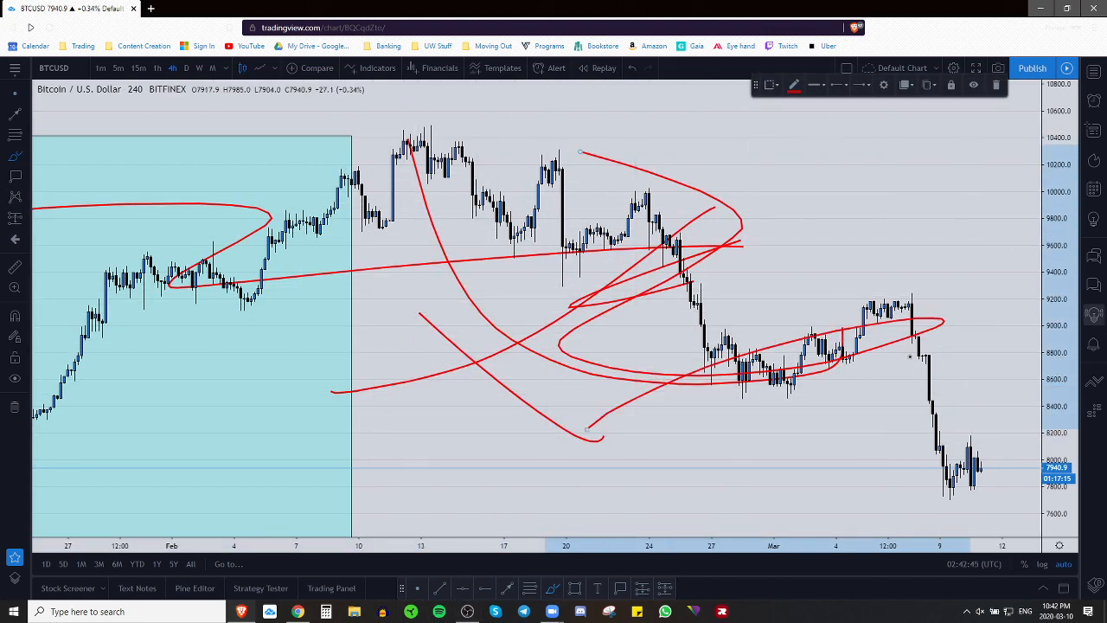
left_click_drag(666, 246, 110, 257)
left_click_drag(260, 188, 802, 408)
mouse_move(796, 256)
left_mouse_down()
mouse_move(669, 430)
mouse_move(619, 209)
left_mouse_up()
mouse_move(587, 252)
left_mouse_down()
mouse_move(908, 249)
mouse_move(542, 479)
left_mouse_up()
left_click_drag(597, 427, 141, 475)
mouse_move(147, 447)
left_mouse_down()
mouse_move(333, 251)
mouse_move(458, 387)
left_mouse_up()
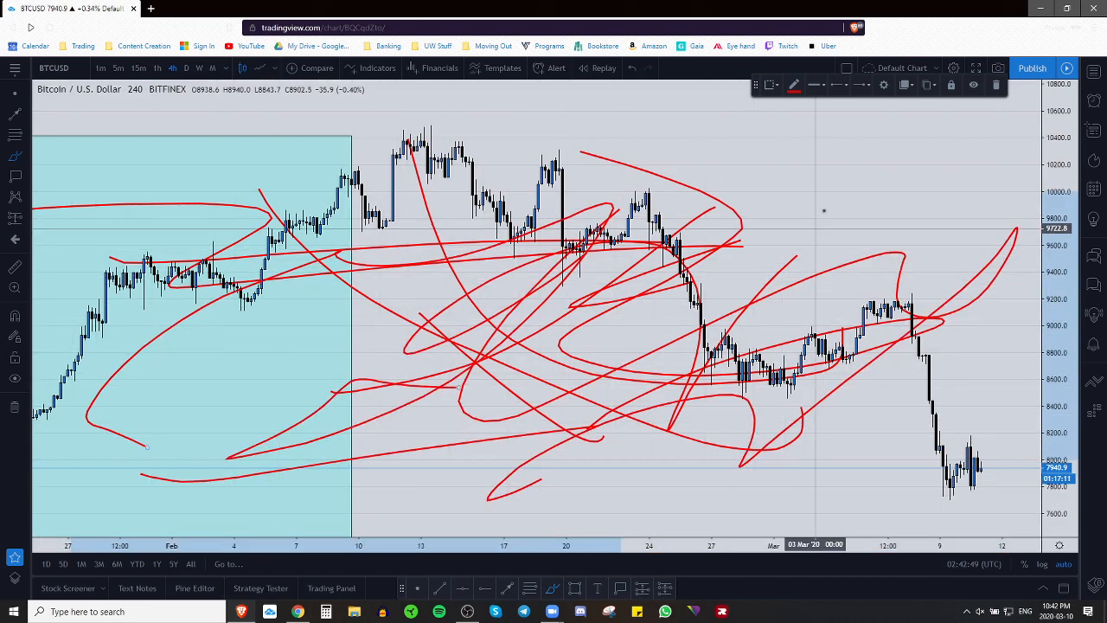
Step: Remove all drawings, undo that removal, then reset the chart view
left_click(16, 411)
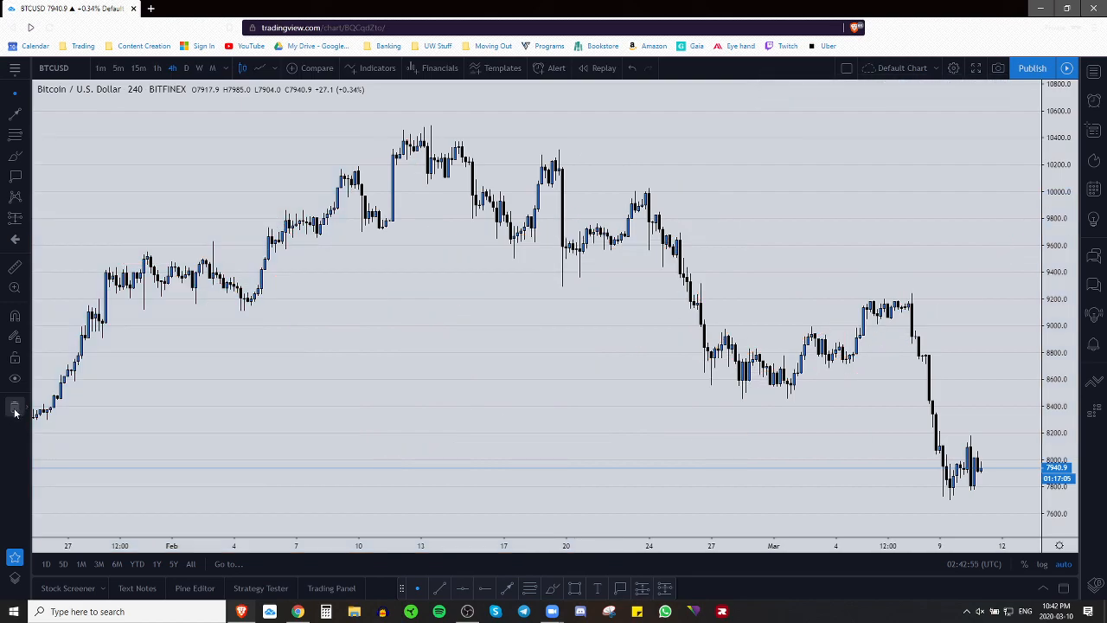
key("ctrl+z")
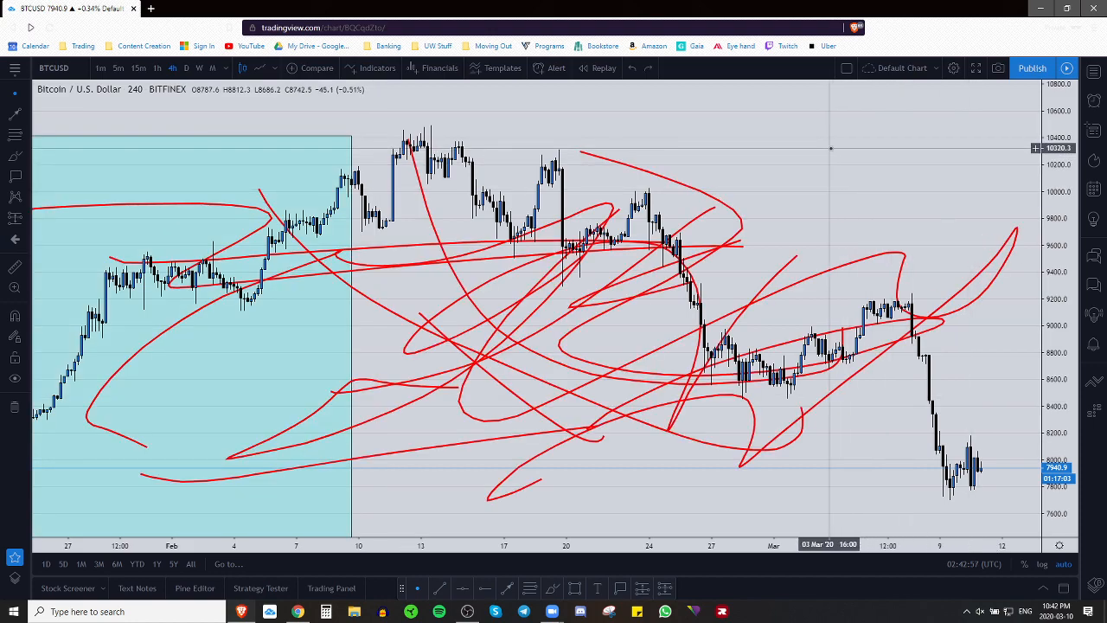
right_click(833, 153)
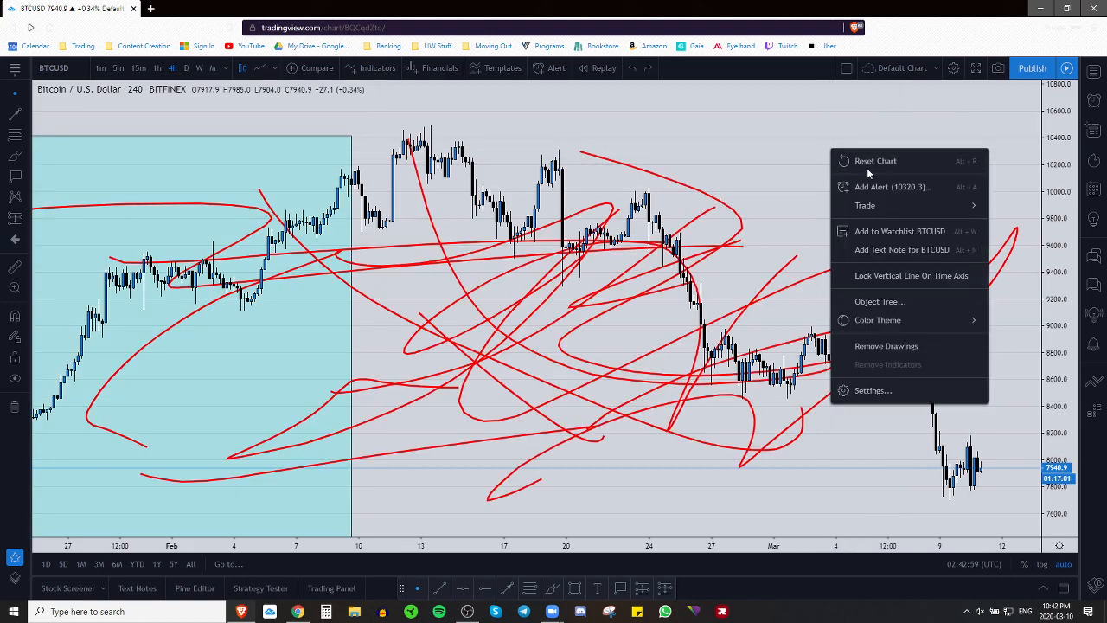
left_click(866, 158)
Step: Remove all drawings from the chart's context menu, leaving only the candlesticks
right_click(868, 162)
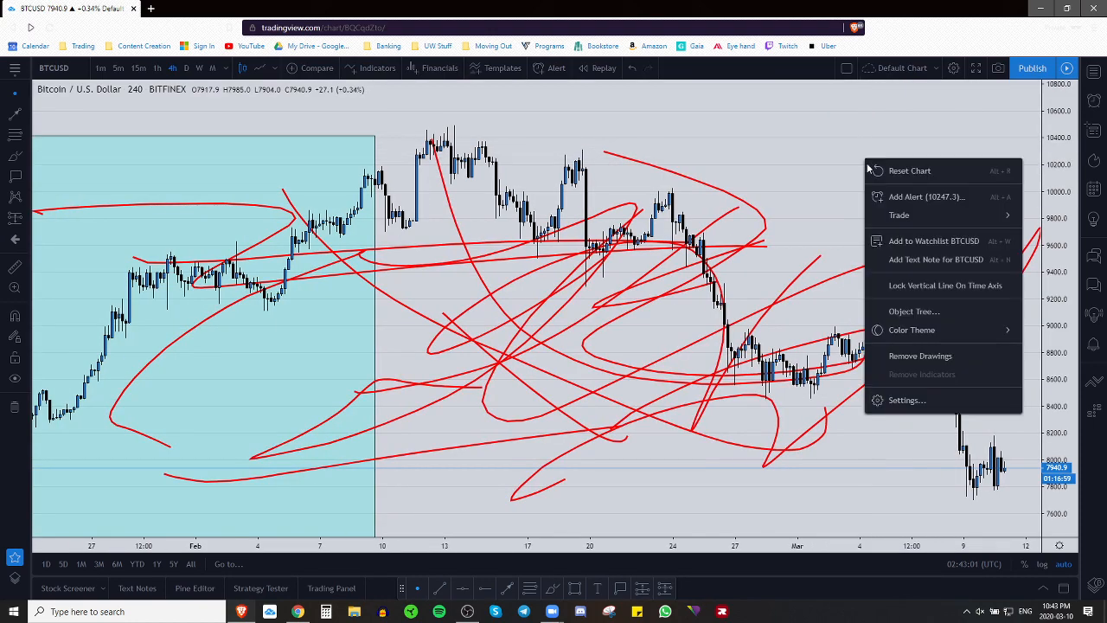
left_click(909, 357)
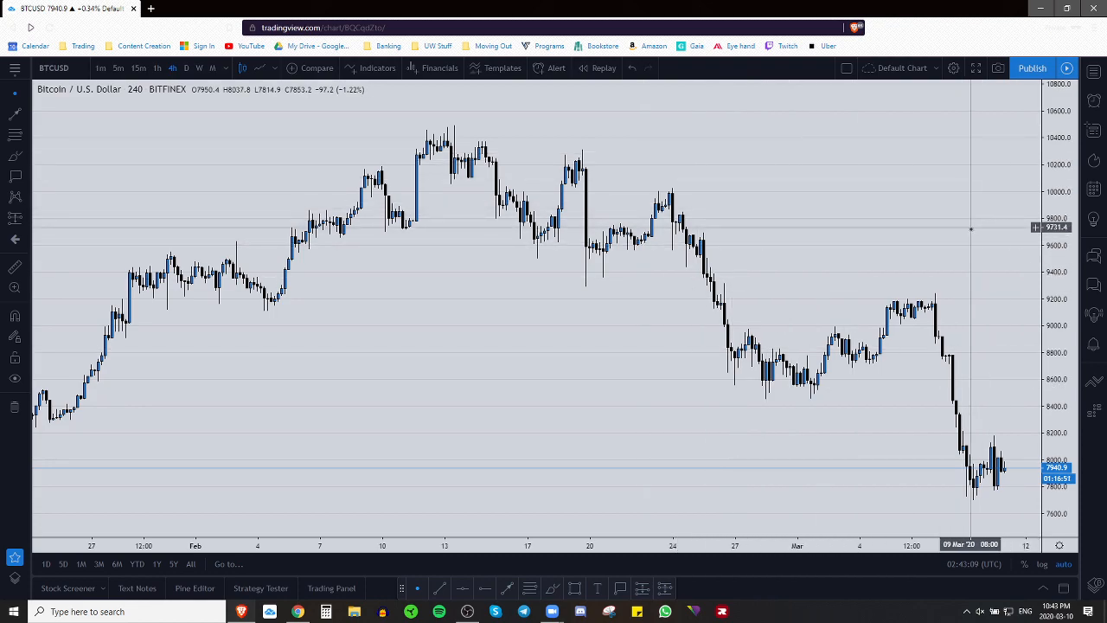
left_click_drag(971, 228, 936, 219)
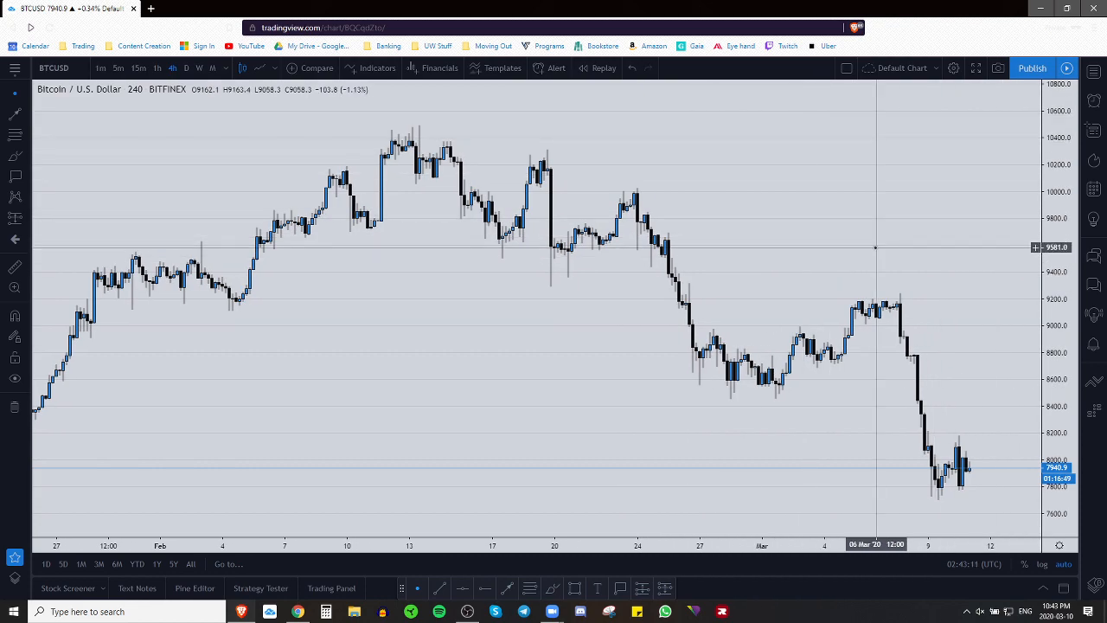
scroll(882, 286, "down", 3)
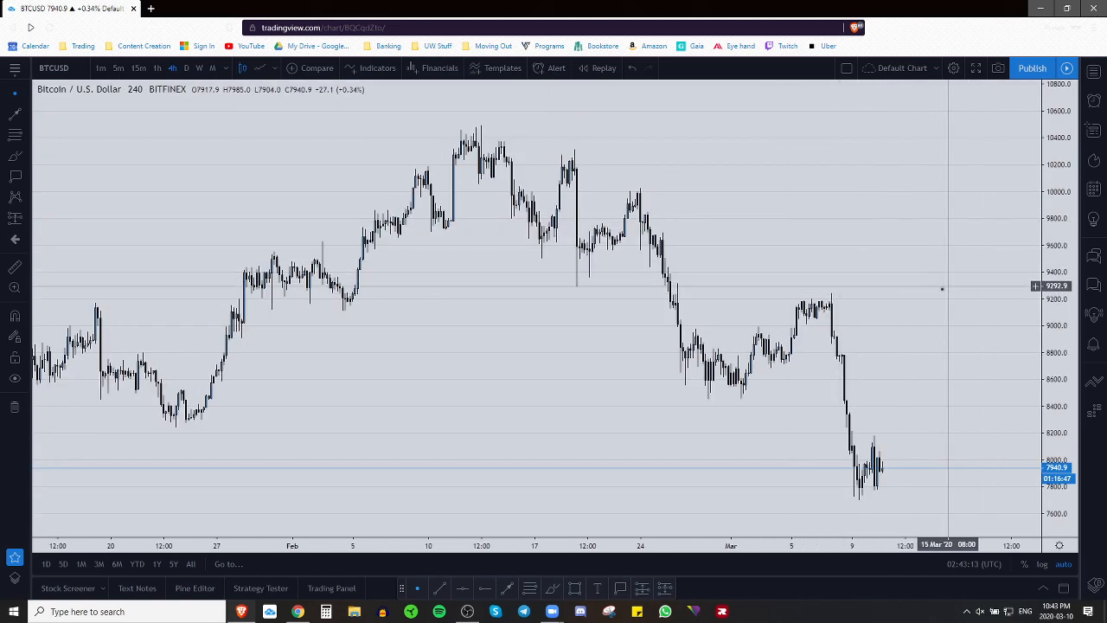